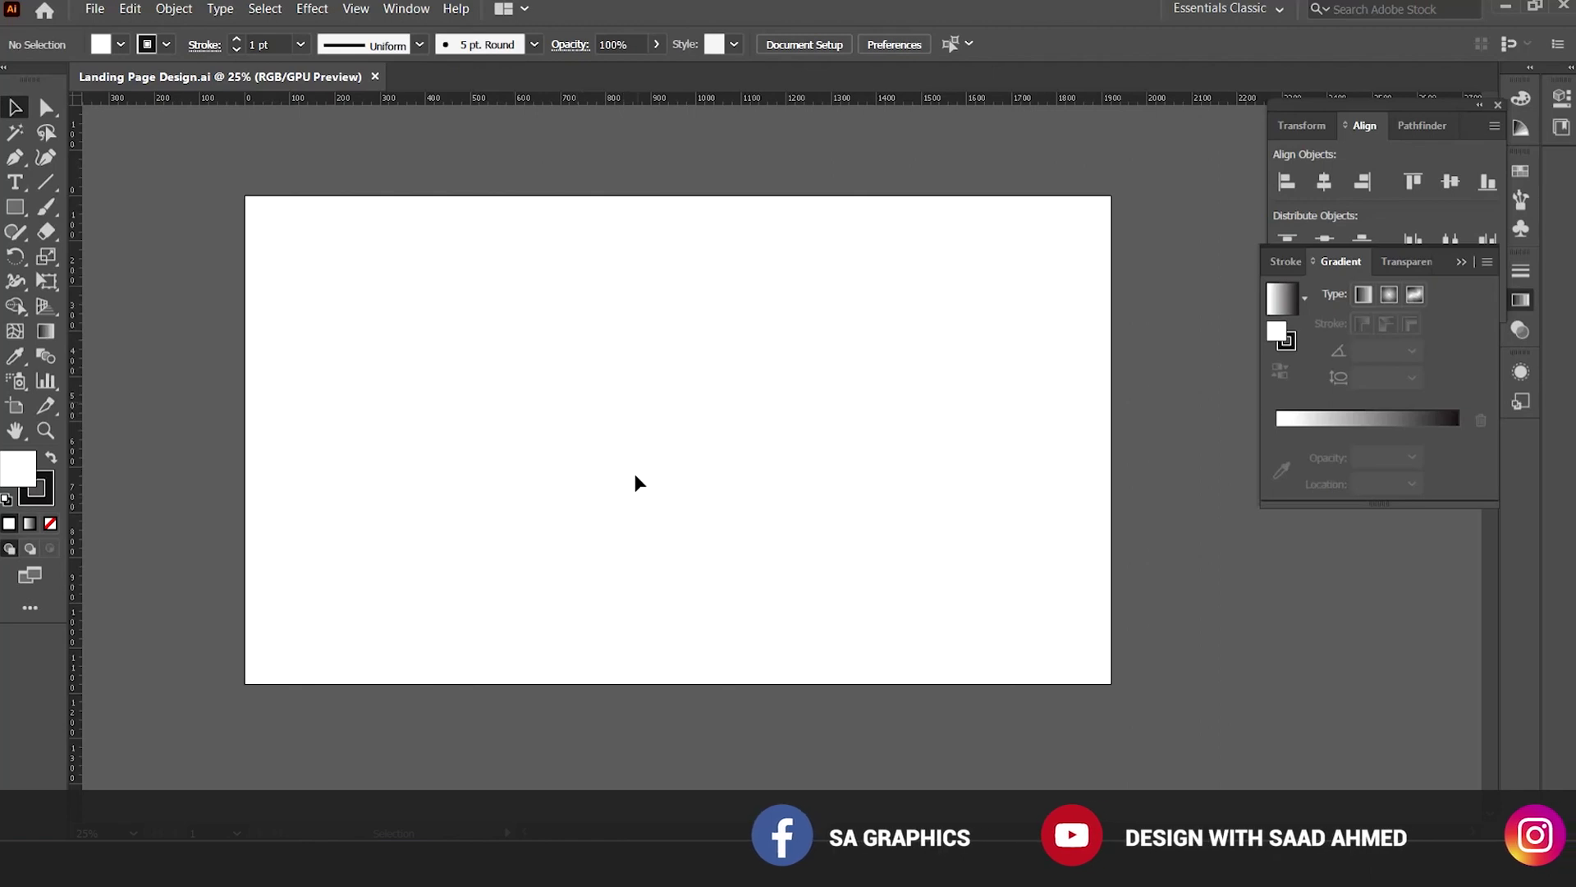
Check the artboard's dimensions with the Artboard tool.
{"action": "left_click", "coordinate": [683, 389], "text": "ctrl"}
{"action": "left_click_drag", "start_coordinate": [703, 440], "coordinate": [654, 377]}
{"action": "key", "text": "ctrl+minus"}
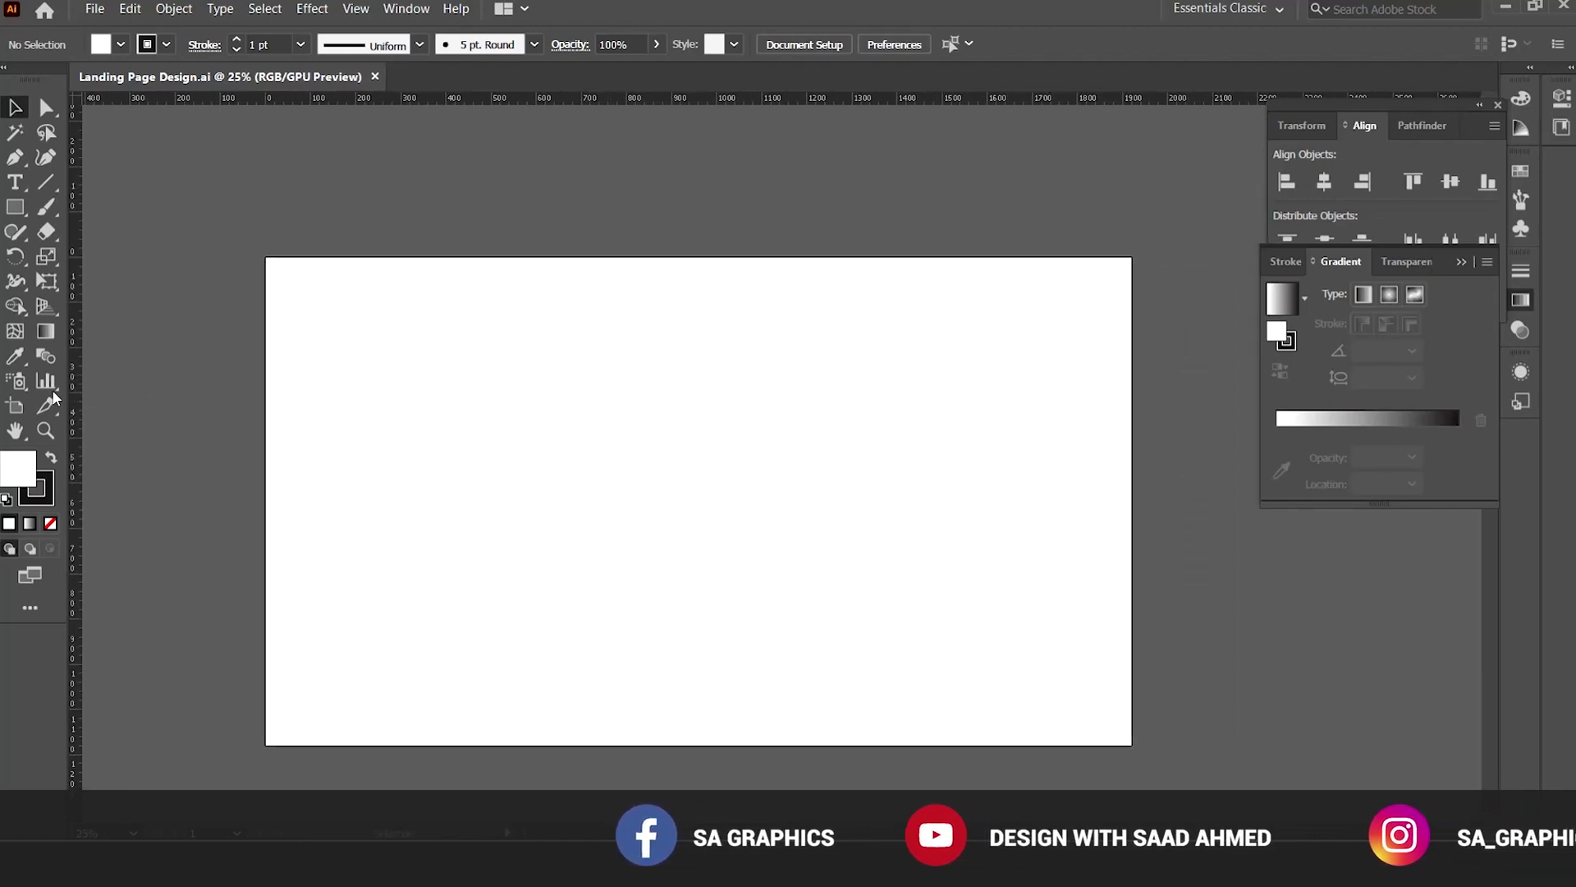
{"action": "left_click", "coordinate": [15, 405]}
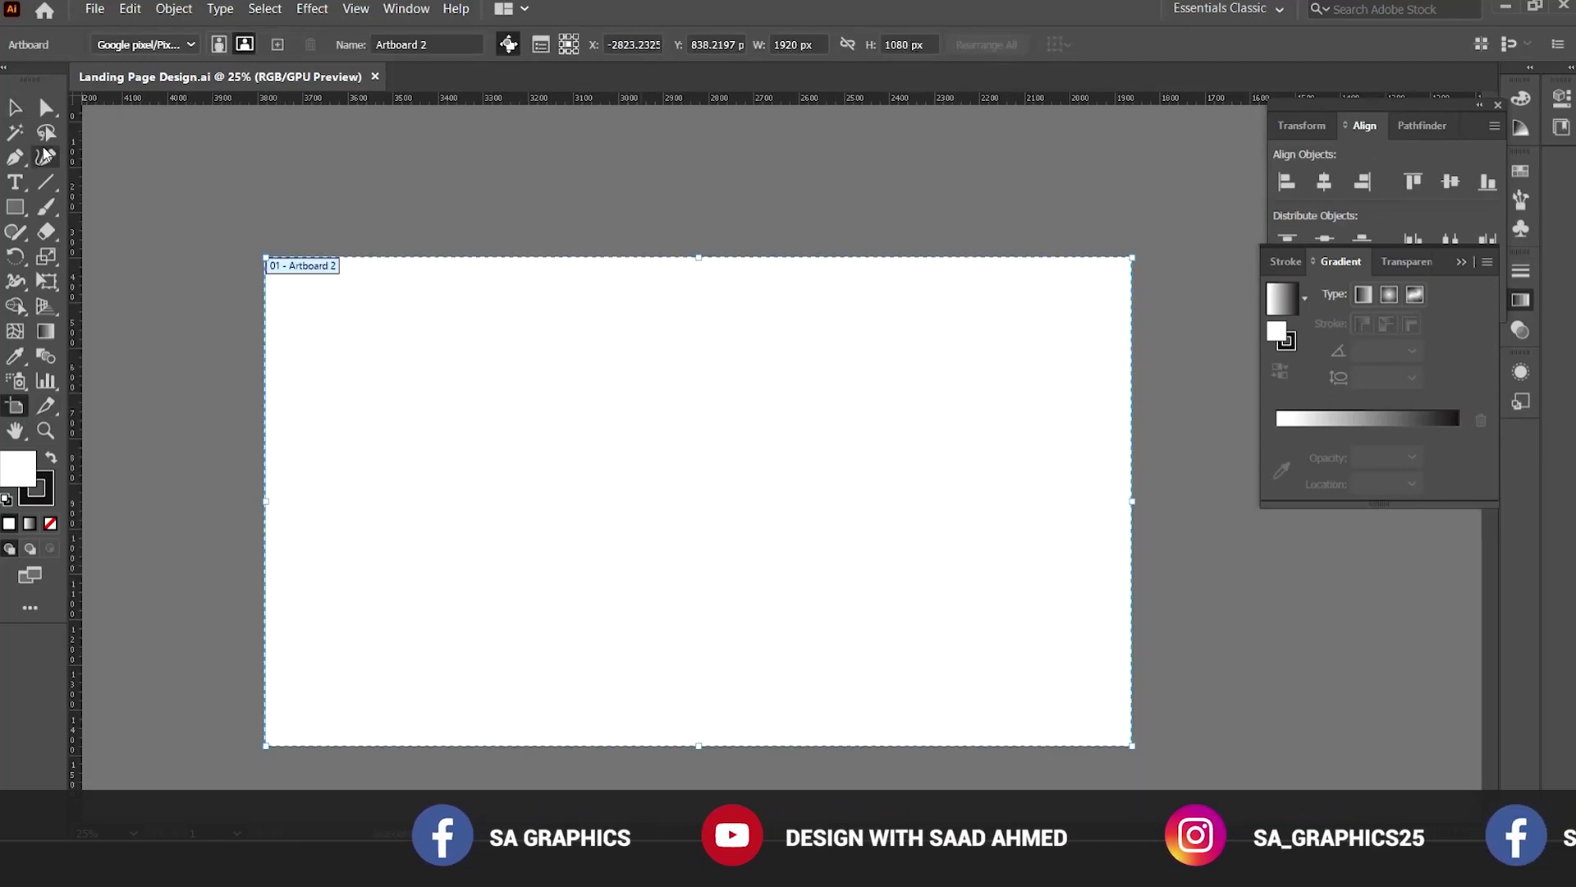
{"action": "left_click", "coordinate": [15, 107]}
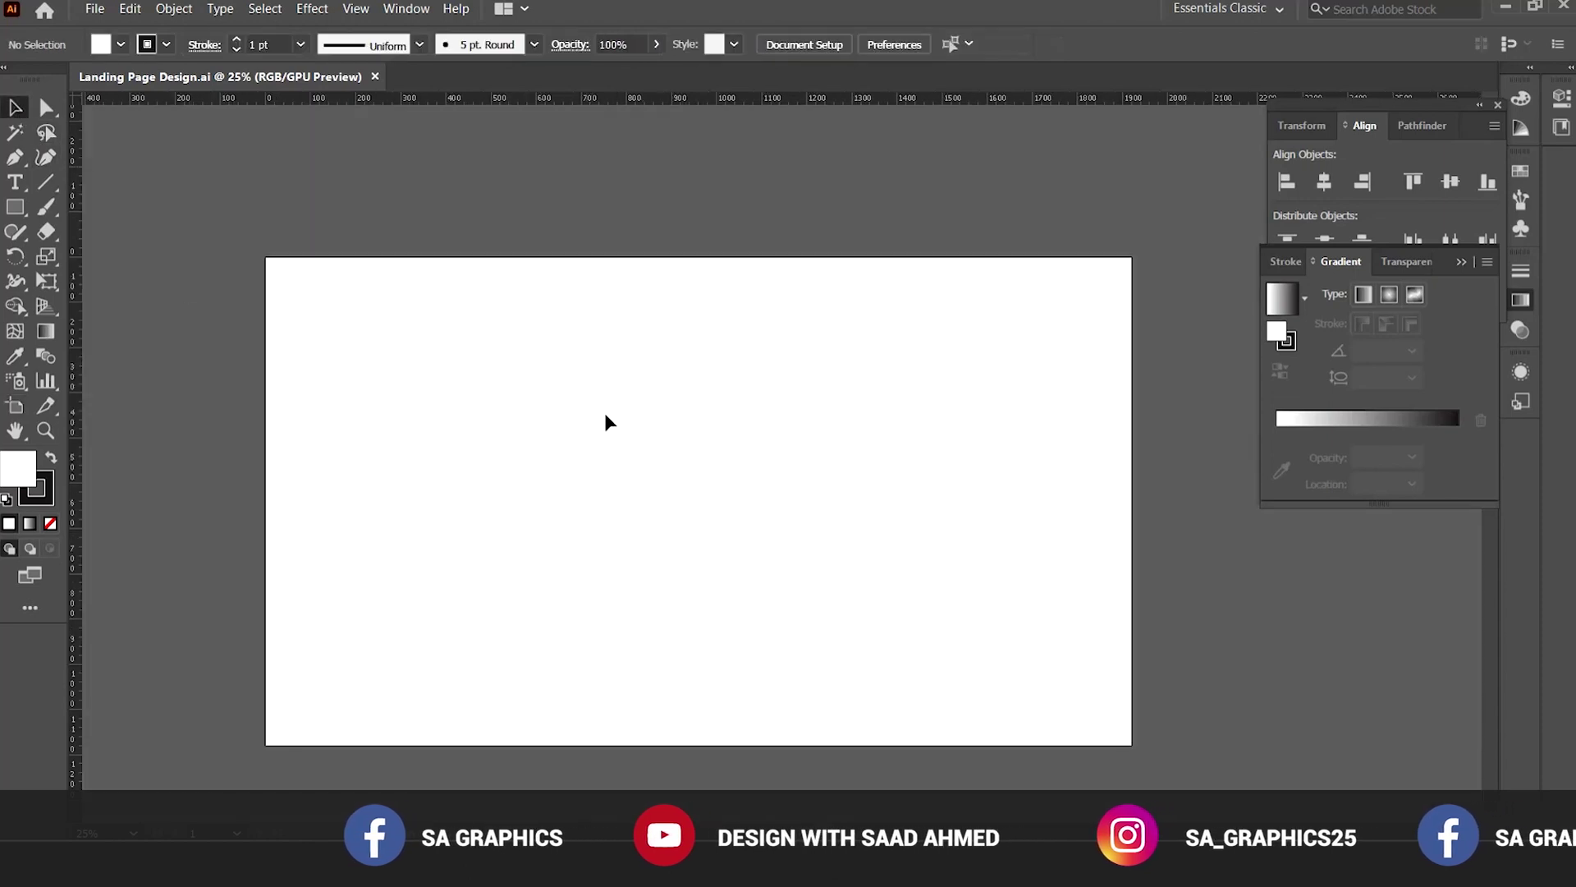
Paste the copied row of six green-to-navy colour palette squares in front, above the artboard, and leave them deselected.
{"action": "scroll", "coordinate": [686, 324], "scroll_direction": "up", "scroll_amount": 2}
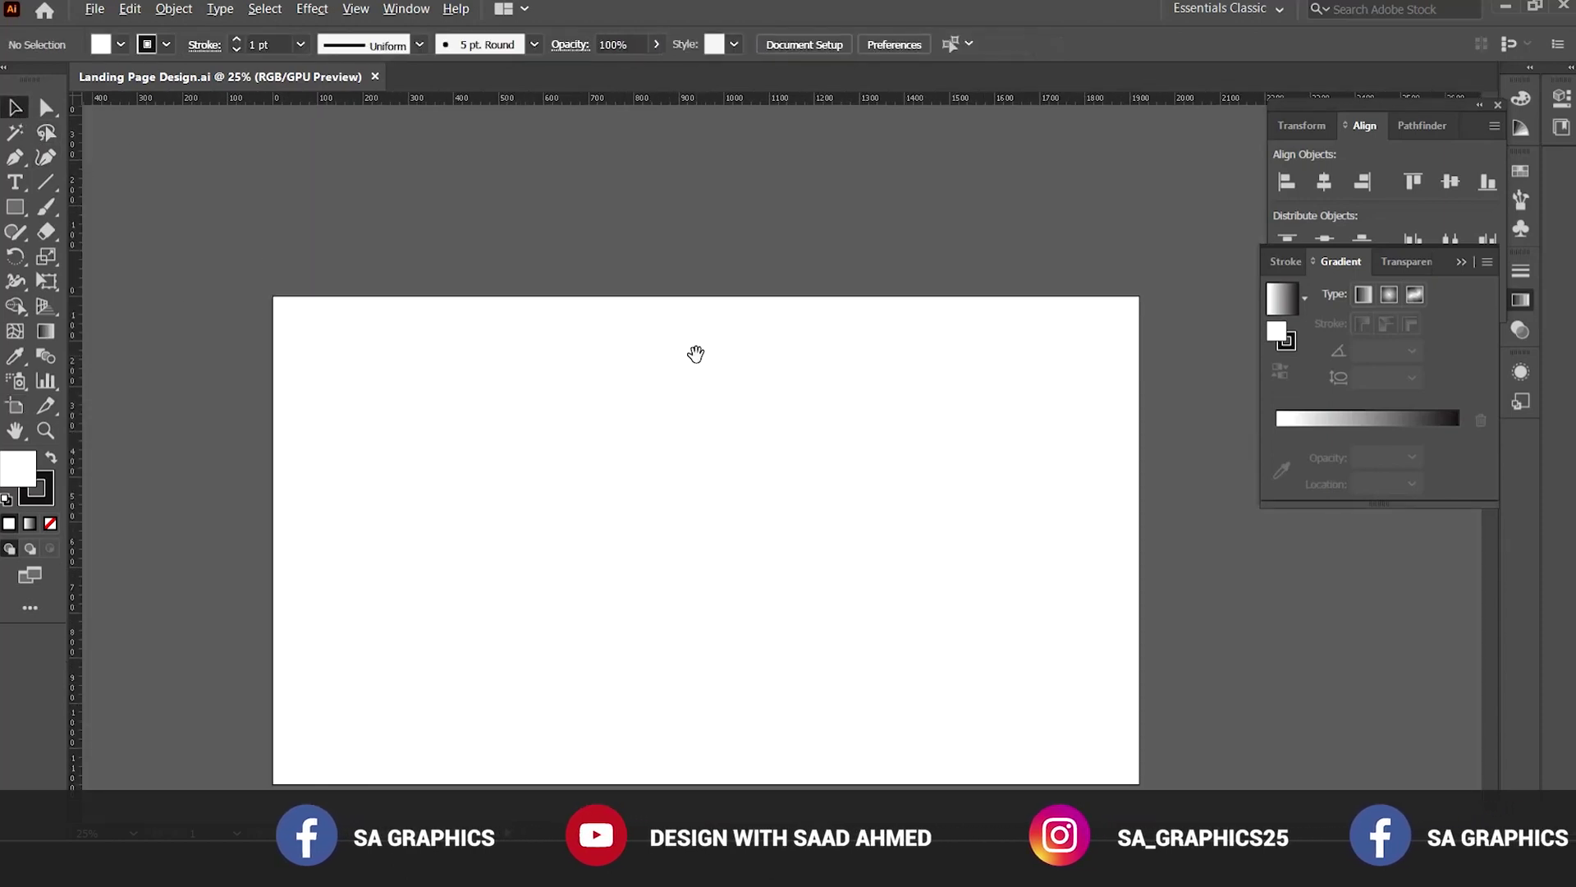
{"action": "key", "text": "ctrl+f"}
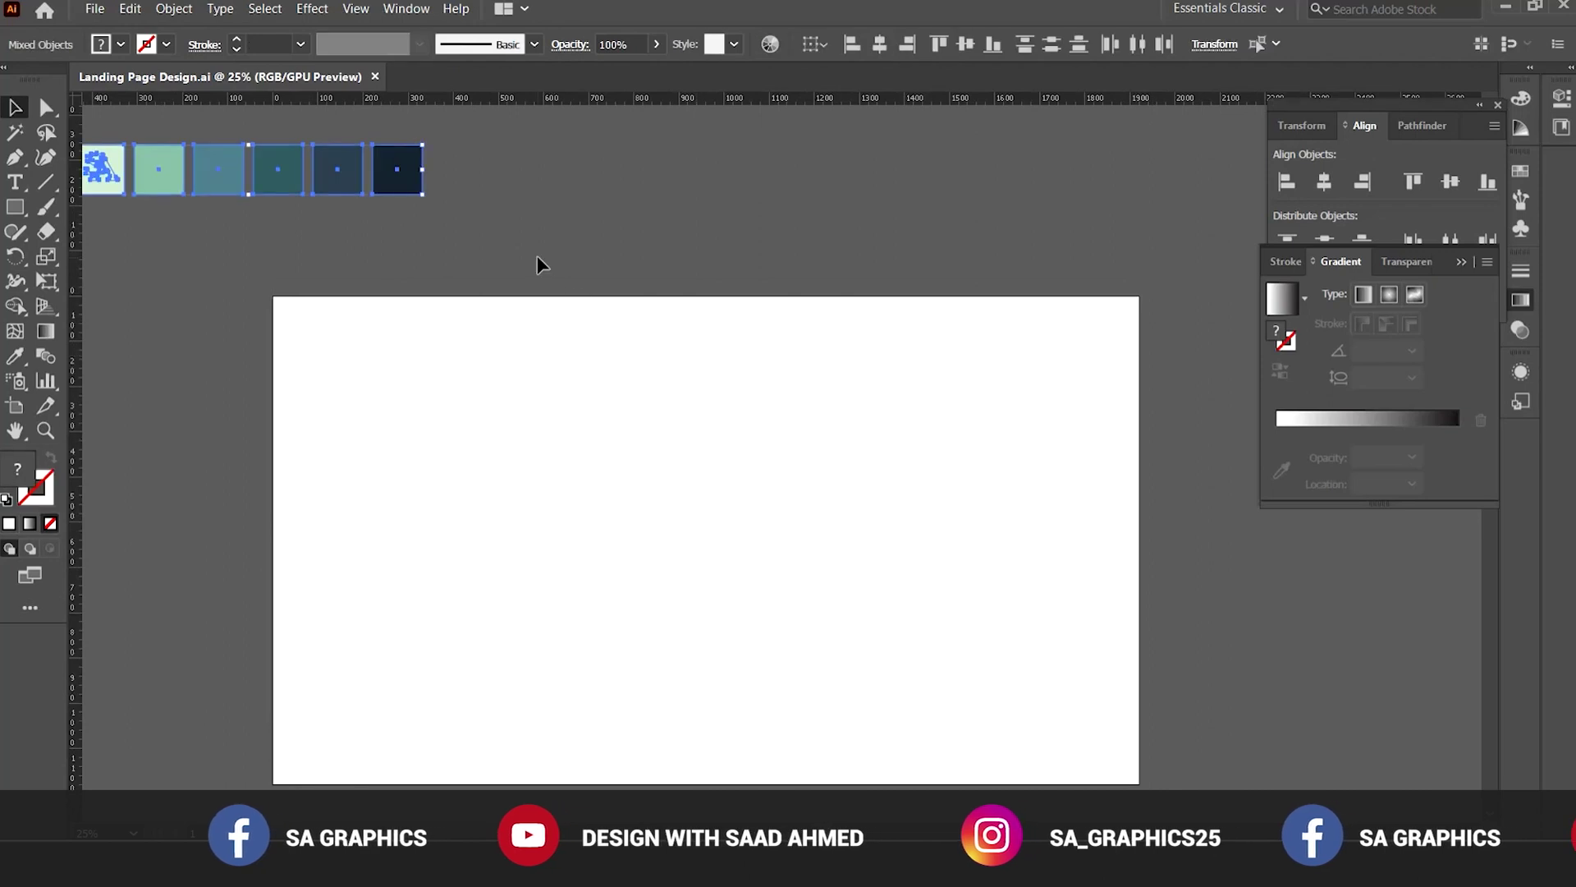
{"action": "left_click", "coordinate": [537, 254]}
{"action": "left_click_drag", "start_coordinate": [438, 191], "coordinate": [556, 256]}
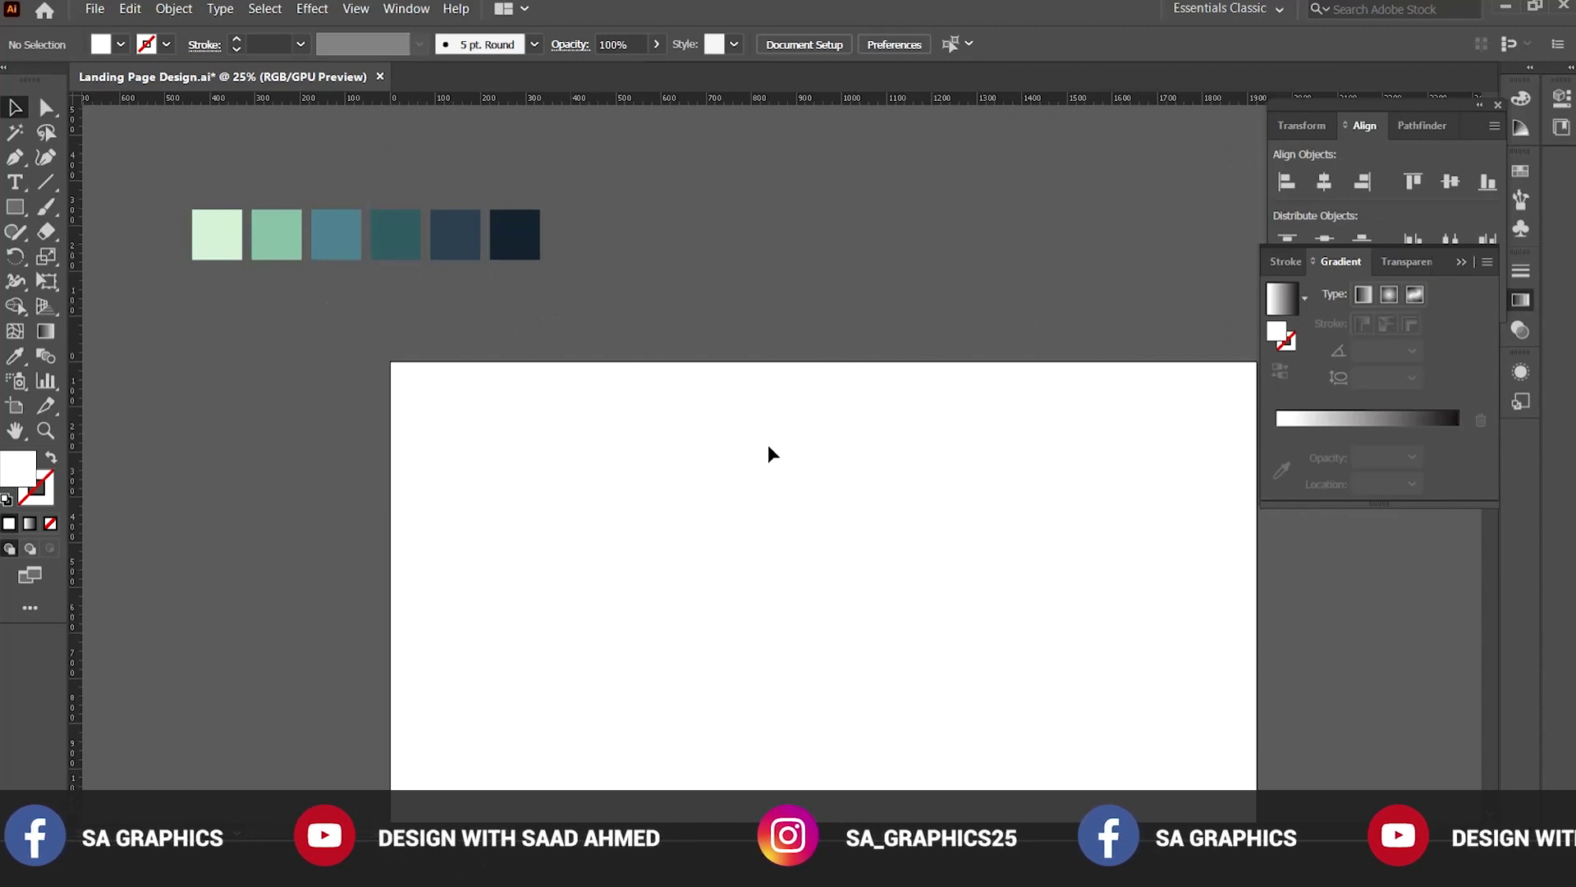
{"action": "left_click_drag", "start_coordinate": [806, 509], "coordinate": [773, 487]}
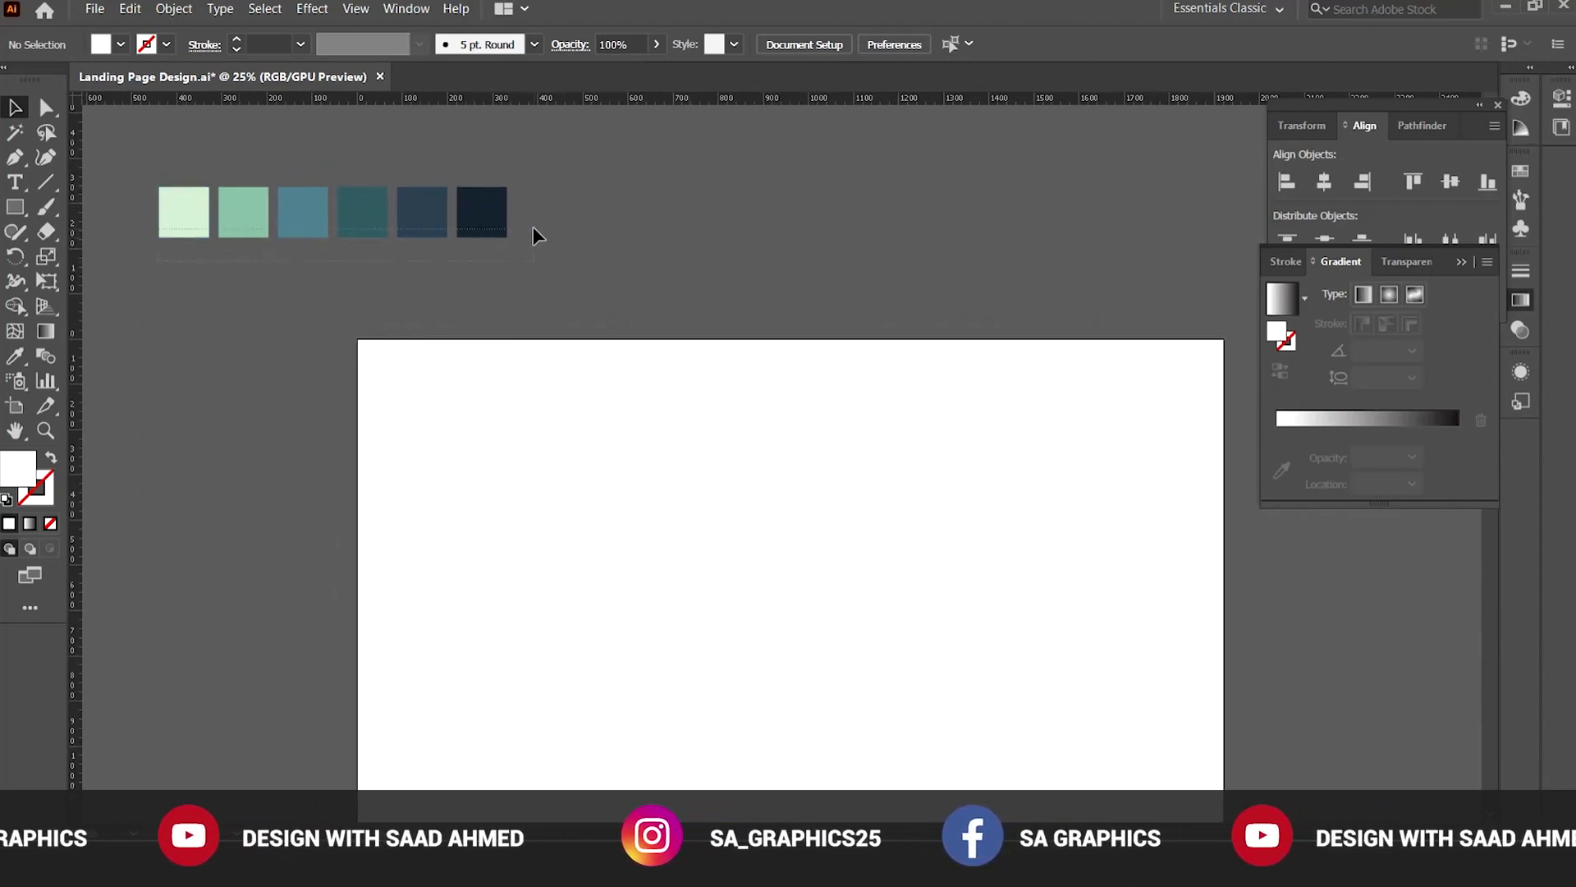
{"action": "key", "text": "ctrl+a"}
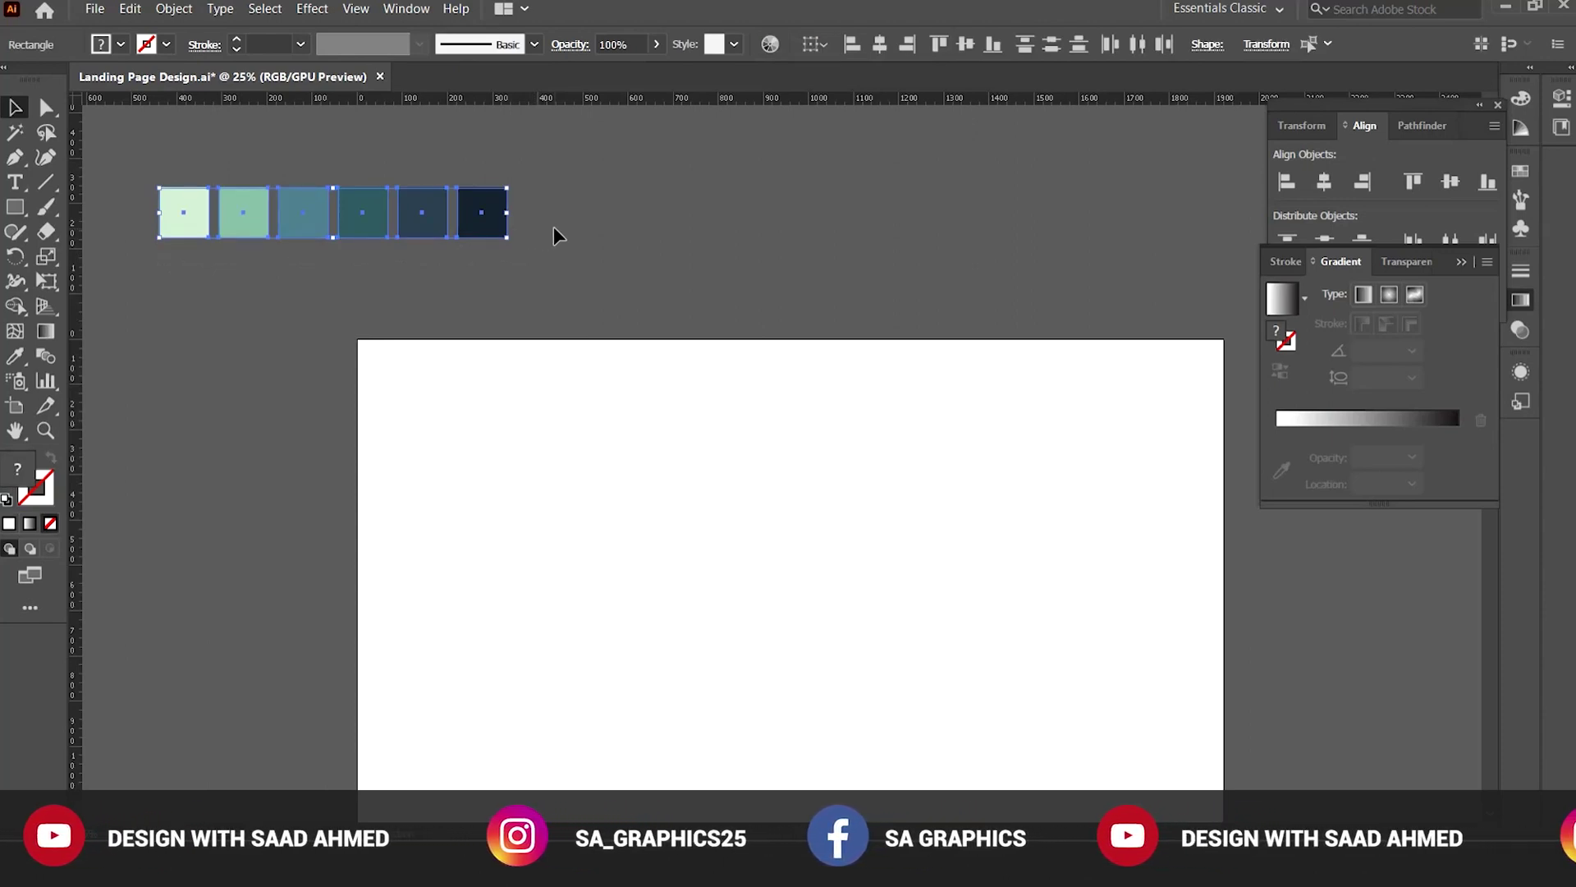
{"action": "left_click", "coordinate": [648, 281]}
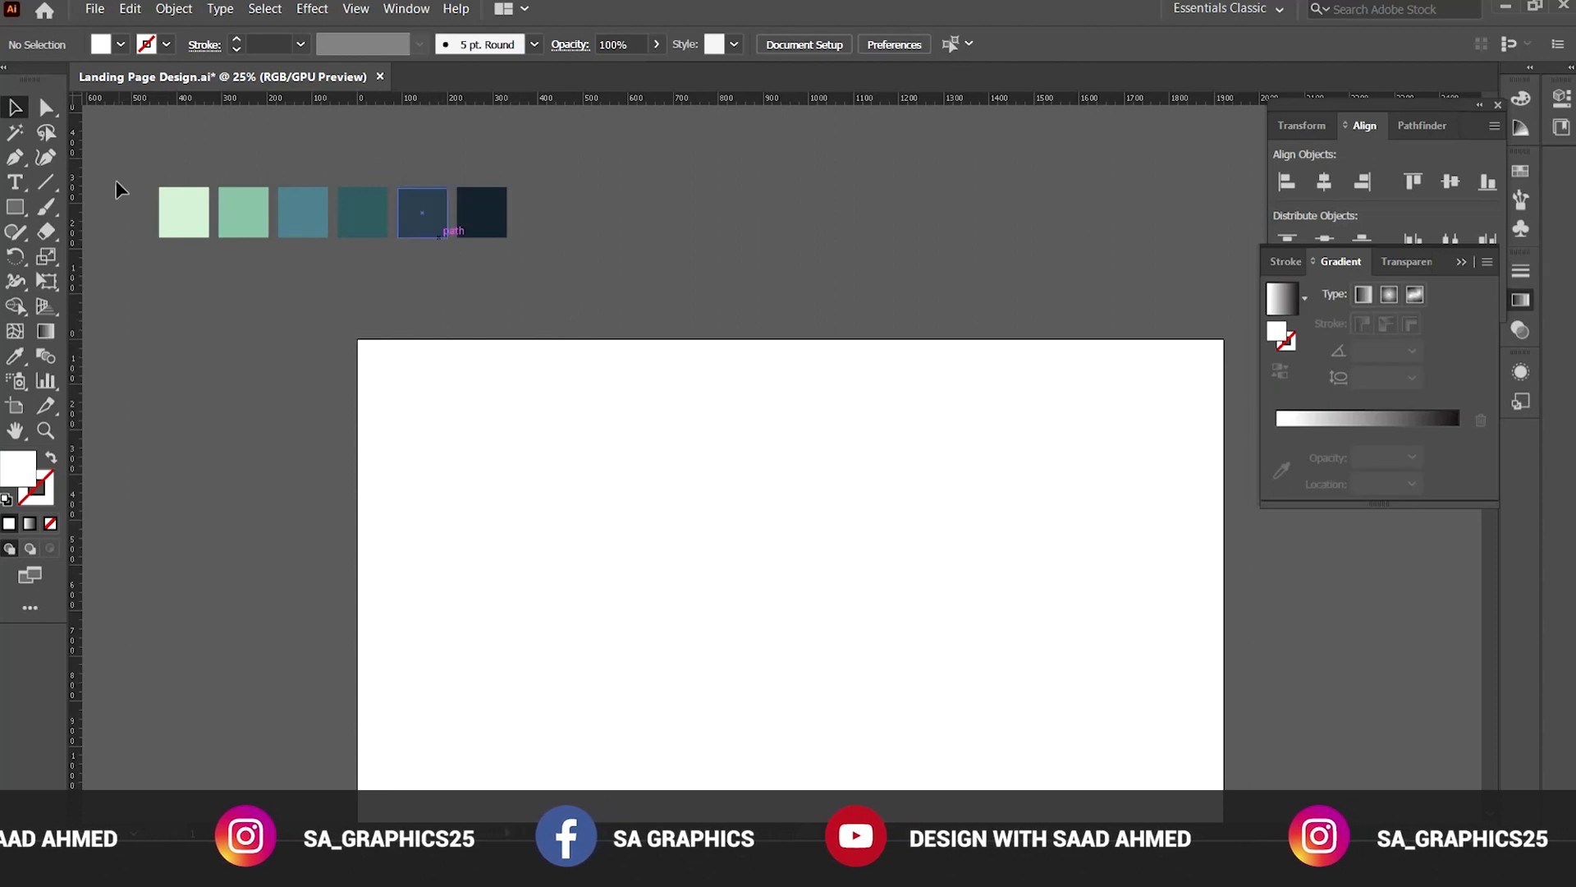
Draw a rectangle covering the entire artboard, from its upper-left to its lower-right corner.
{"action": "left_click_drag", "start_coordinate": [638, 448], "coordinate": [580, 369]}
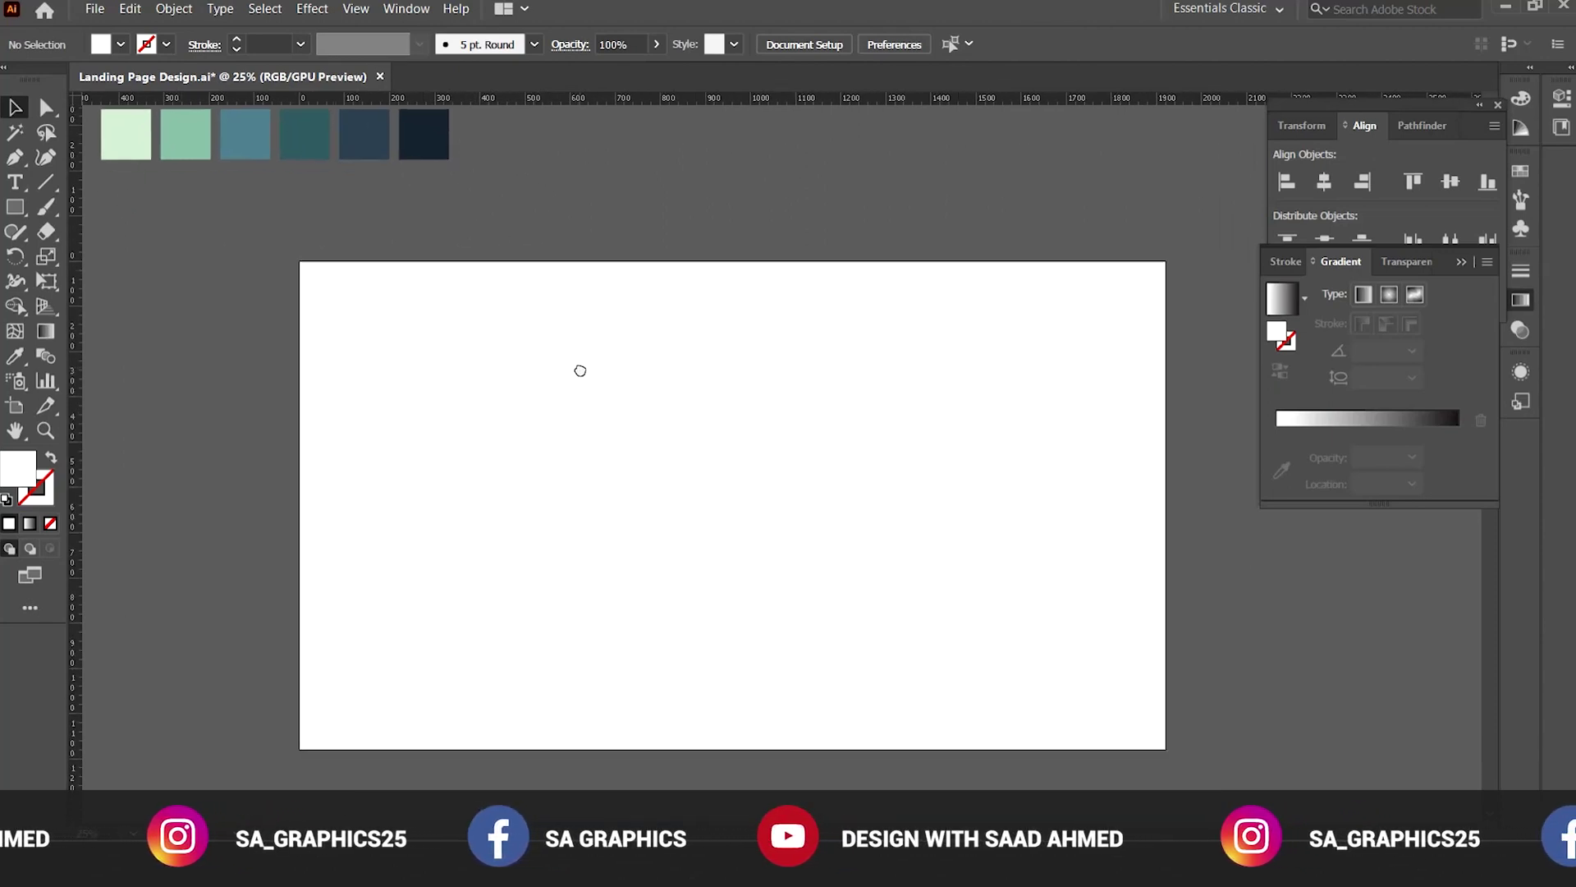
{"action": "left_click", "coordinate": [761, 457], "text": "ctrl+alt"}
{"action": "left_click_drag", "start_coordinate": [761, 455], "coordinate": [630, 430]}
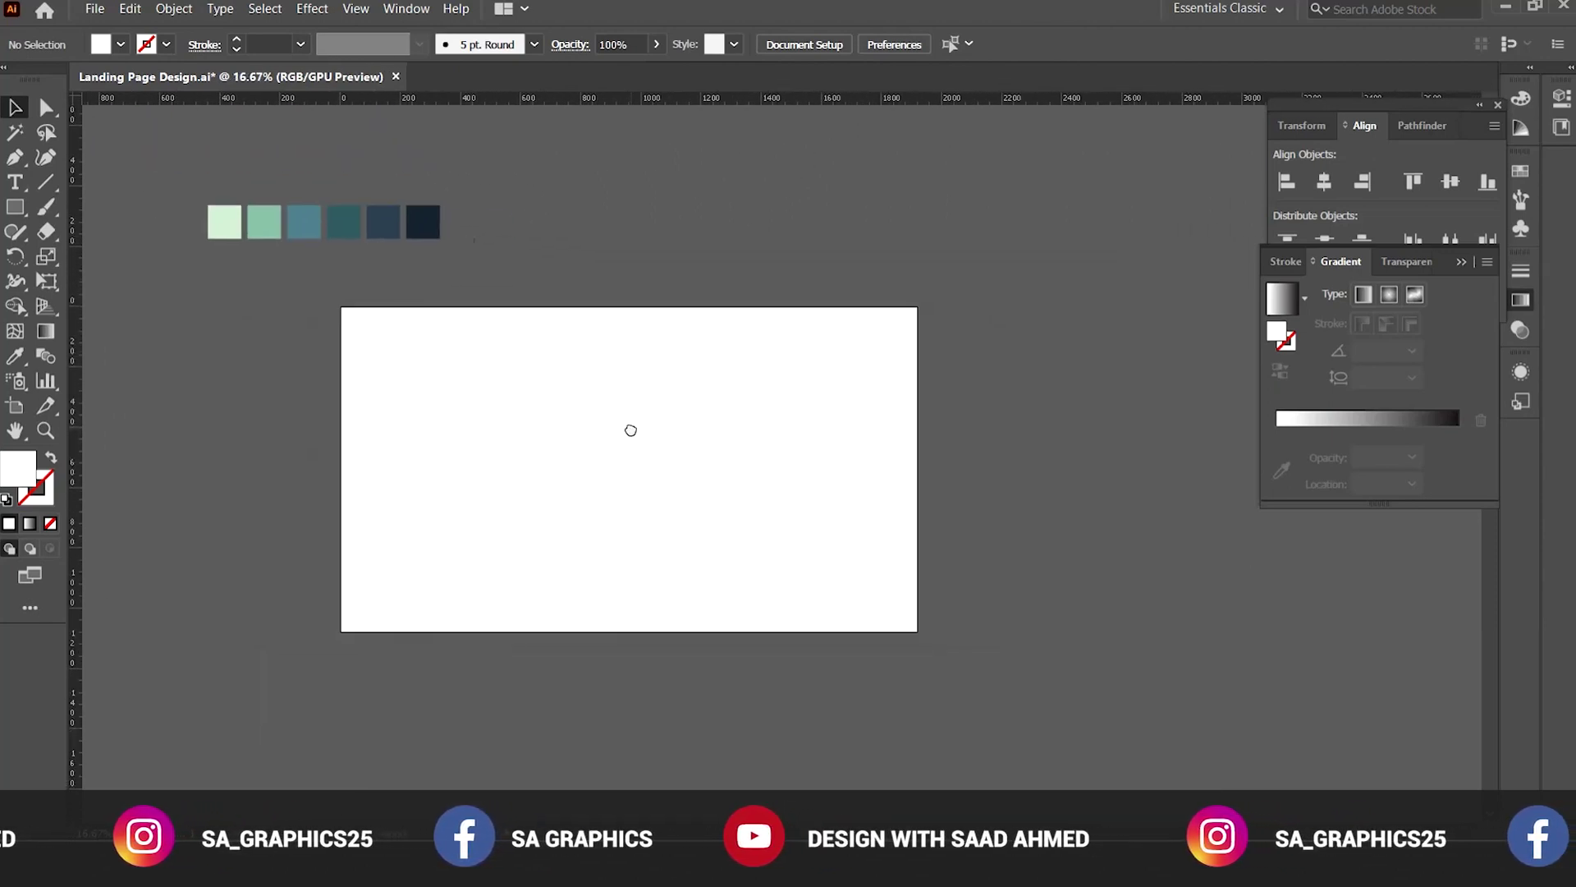
{"action": "left_click", "coordinate": [14, 207]}
{"action": "left_click", "coordinate": [89, 211]}
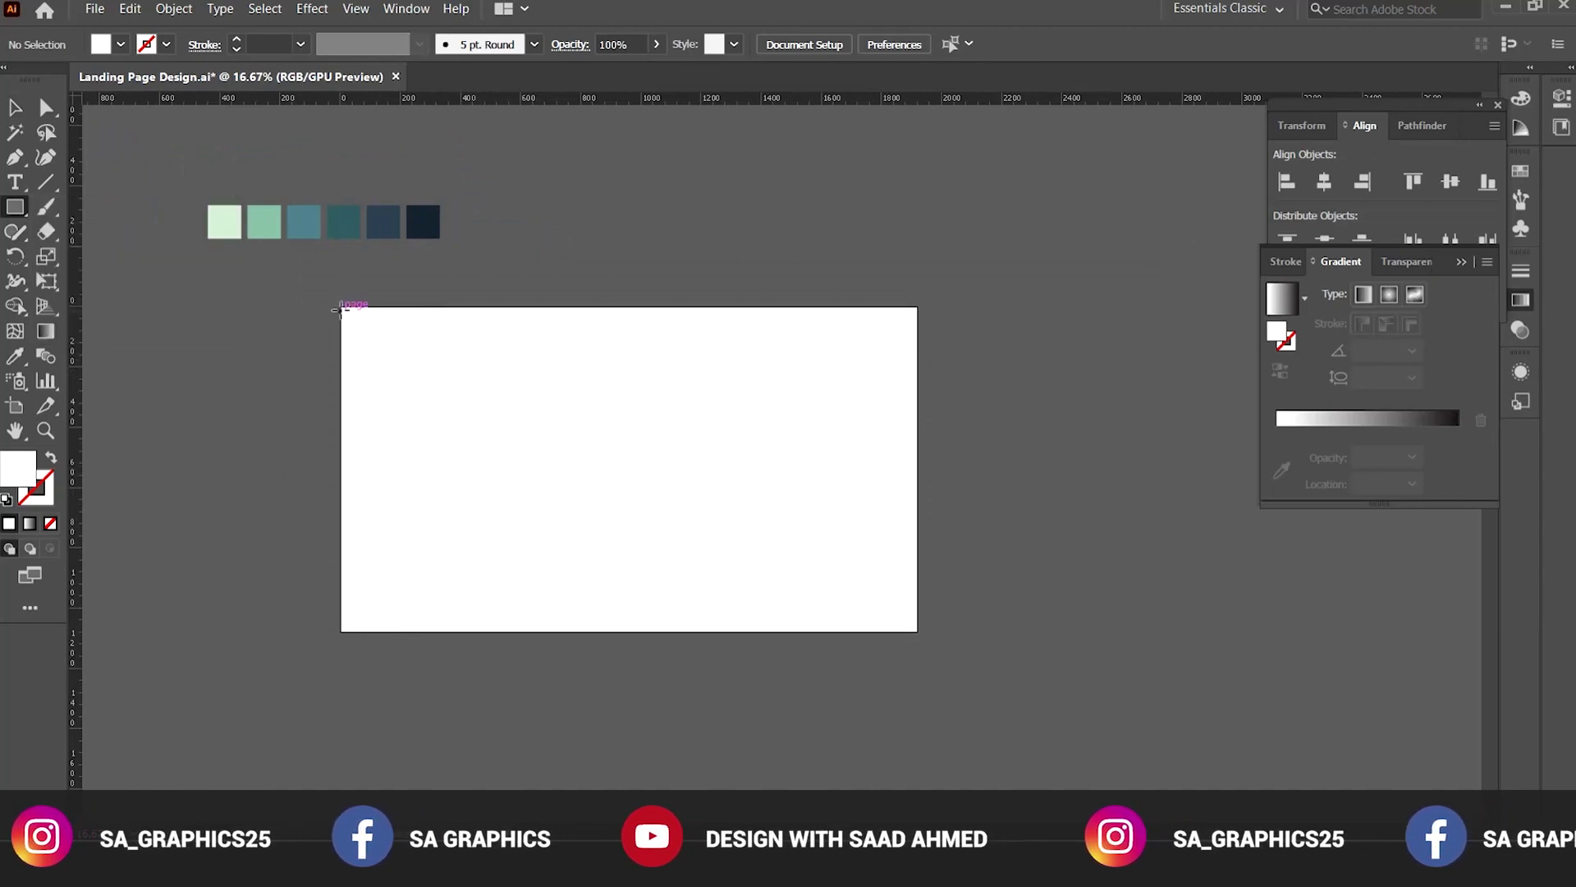
{"action": "left_click_drag", "start_coordinate": [343, 309], "coordinate": [917, 630]}
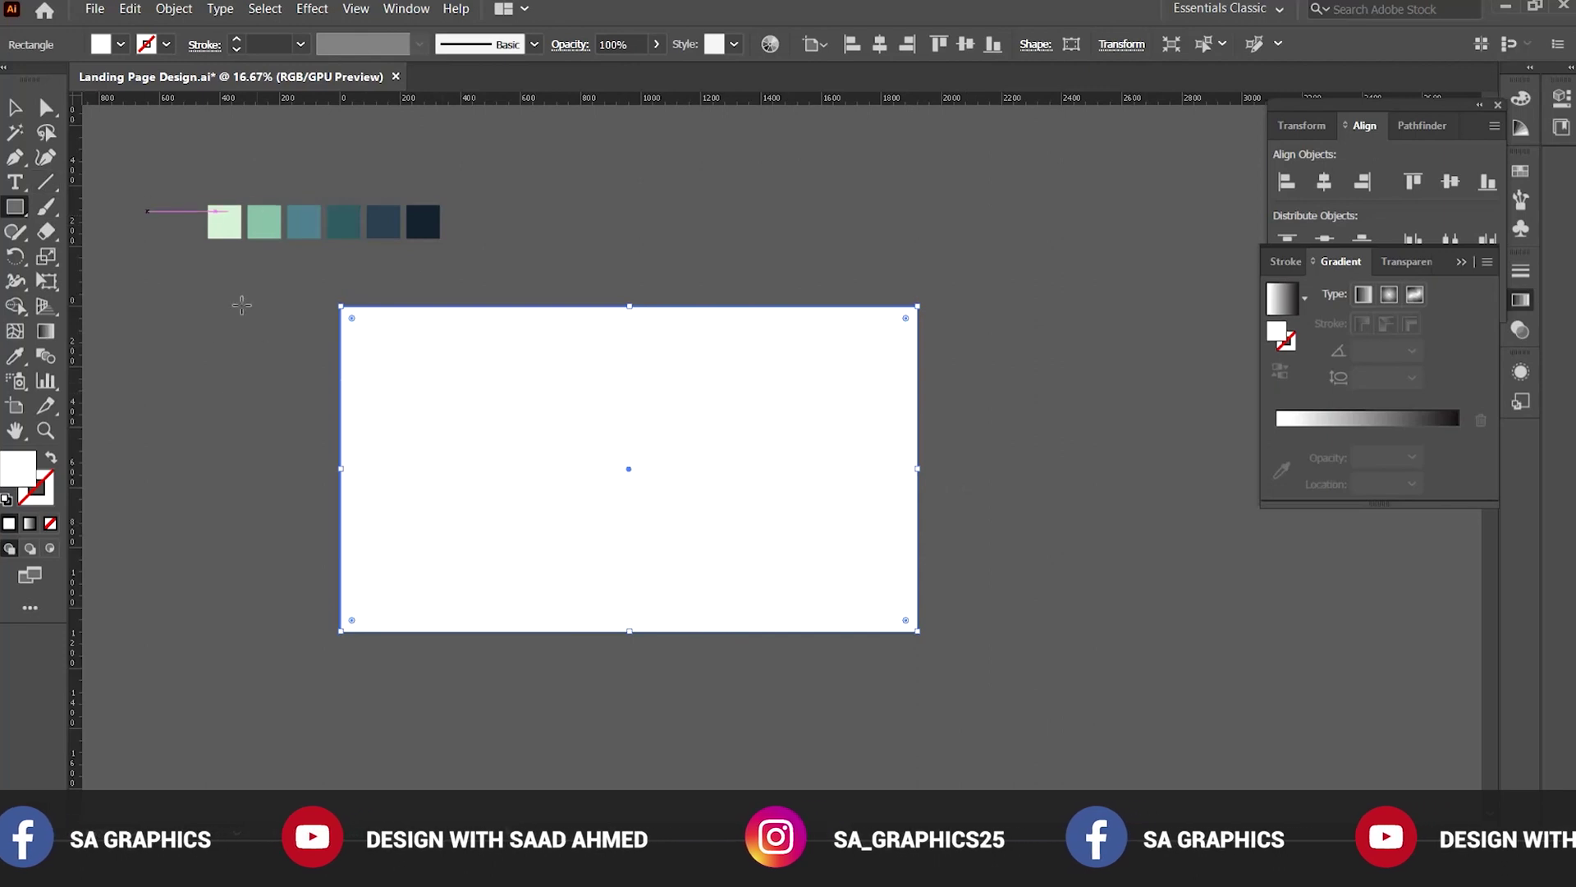
Reopen the Gradient settings and apply the white-to-black linear gradient to the background rectangle.
{"action": "left_click", "coordinate": [411, 15]}
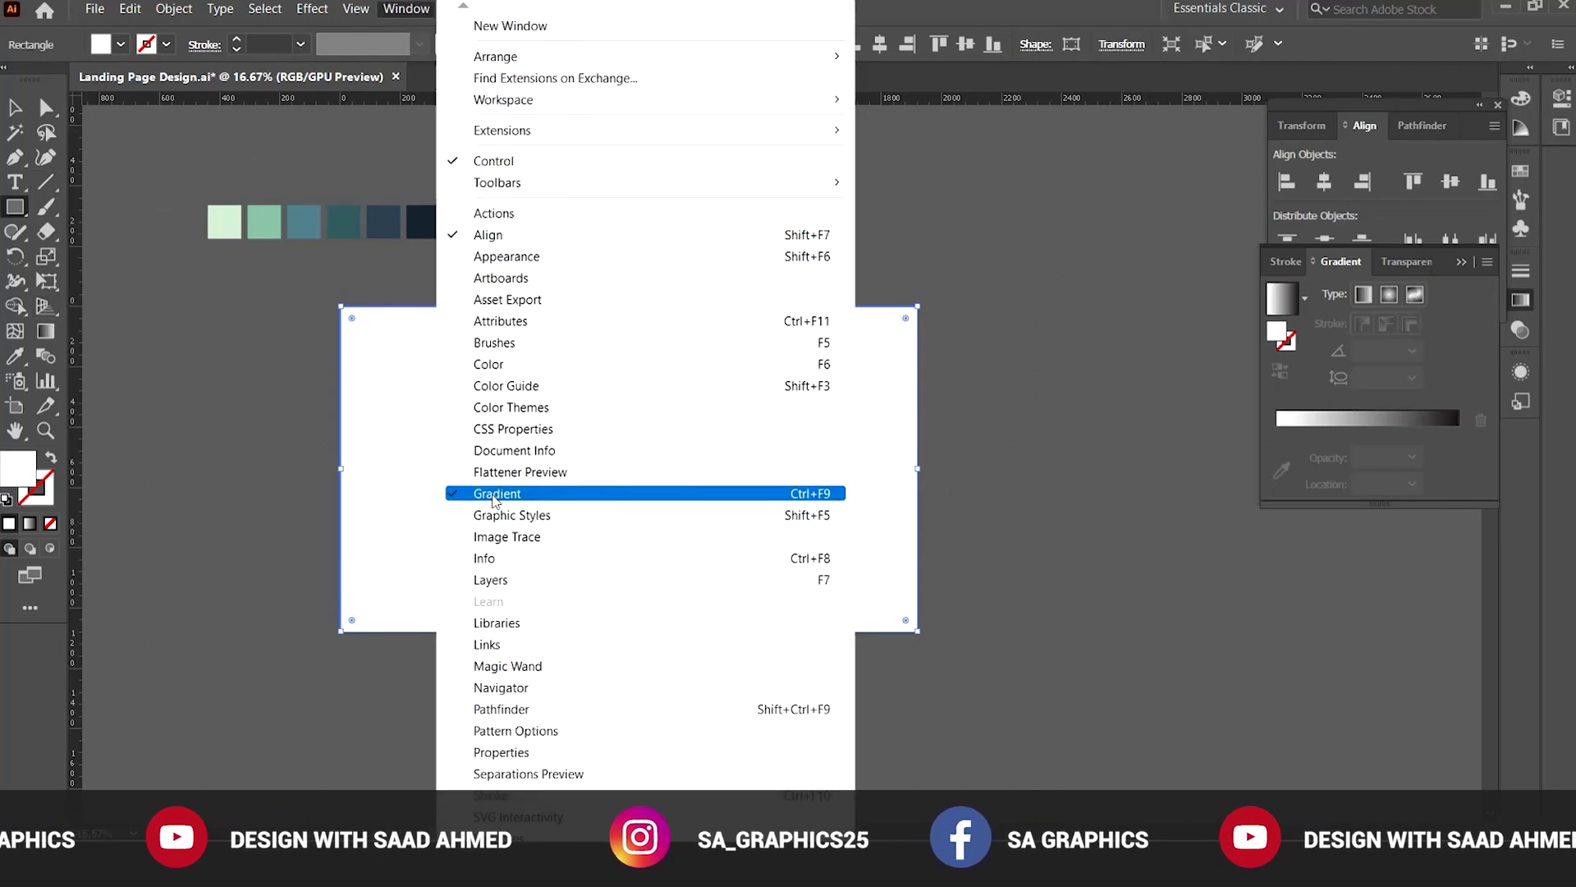
{"action": "left_click", "coordinate": [1343, 266]}
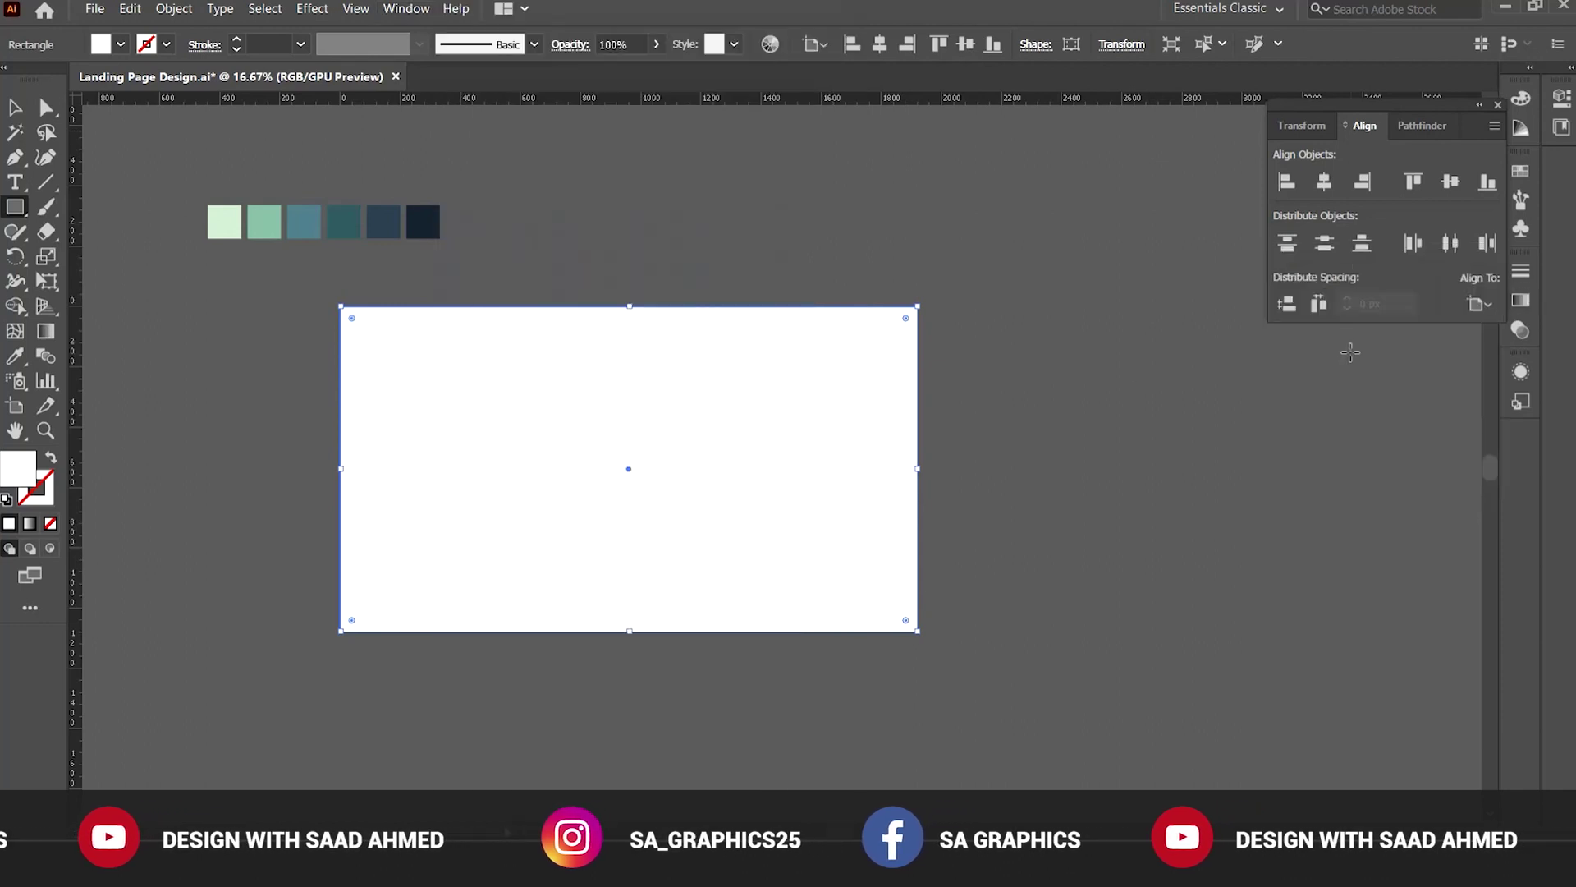
{"action": "left_click", "coordinate": [407, 10]}
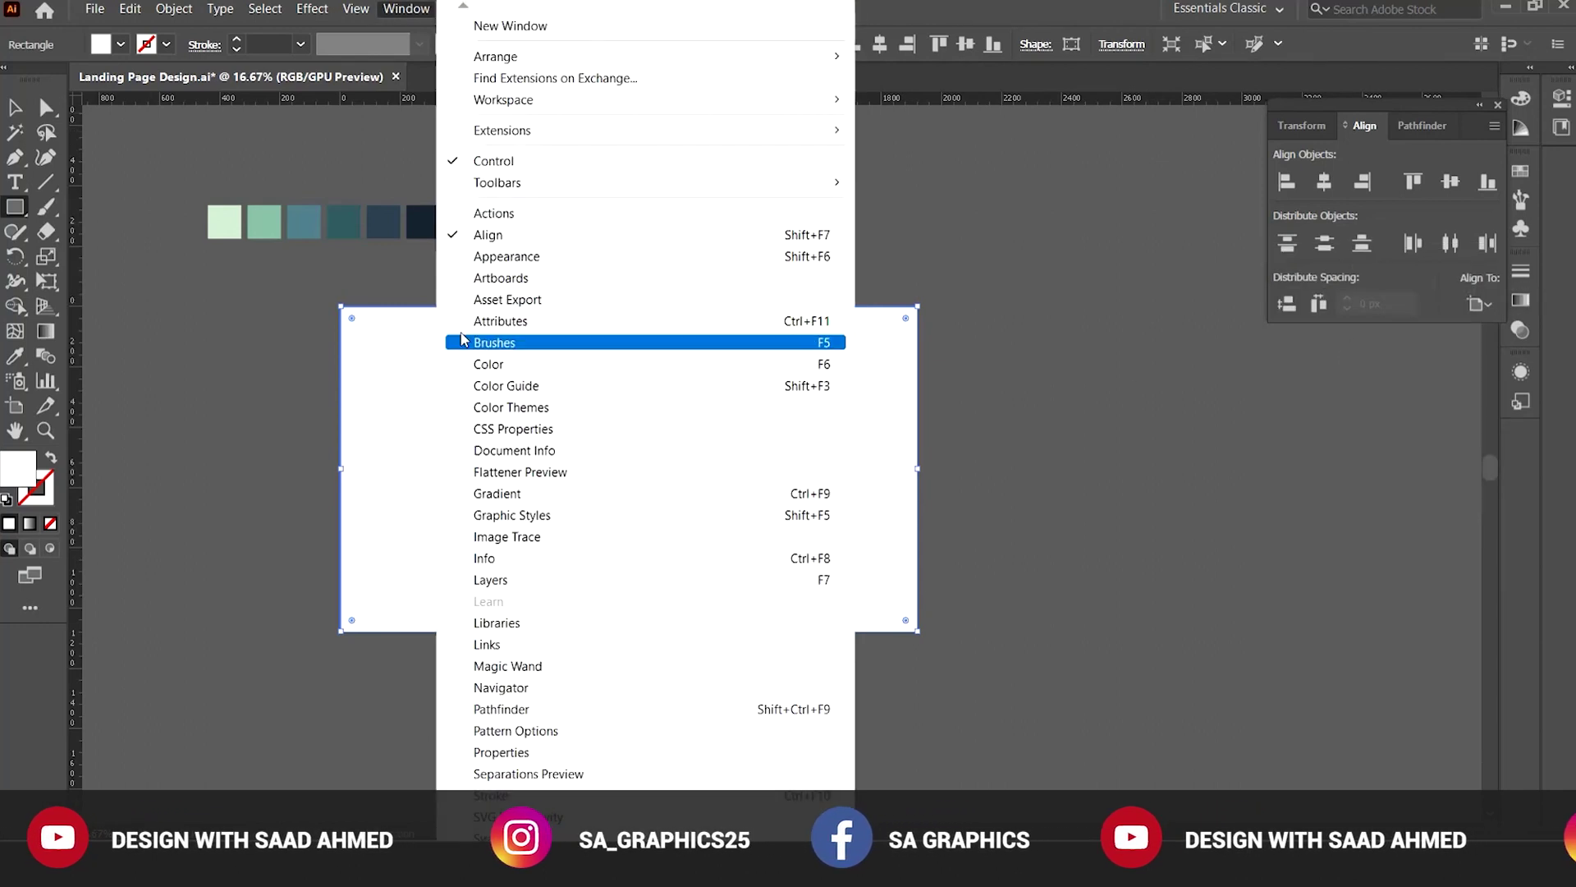
{"action": "left_click", "coordinate": [498, 495]}
{"action": "left_click", "coordinate": [1348, 420]}
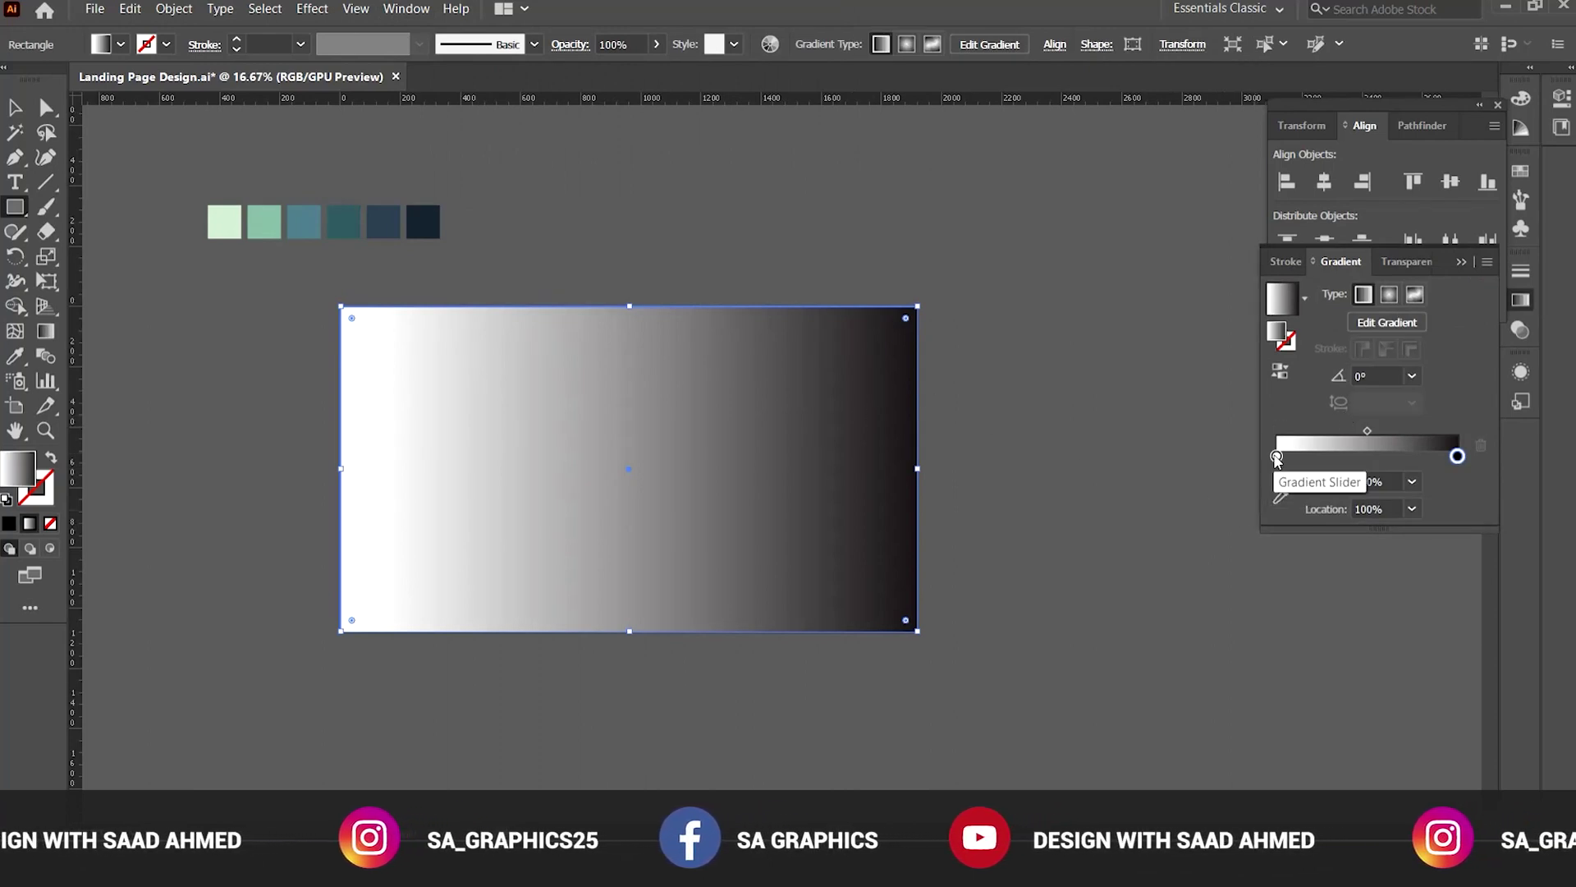
Sample the dark slate-blue square for the gradient's starting stop and add a stop at about 27% sampled from the dark teal square.
{"action": "left_click", "coordinate": [1277, 456]}
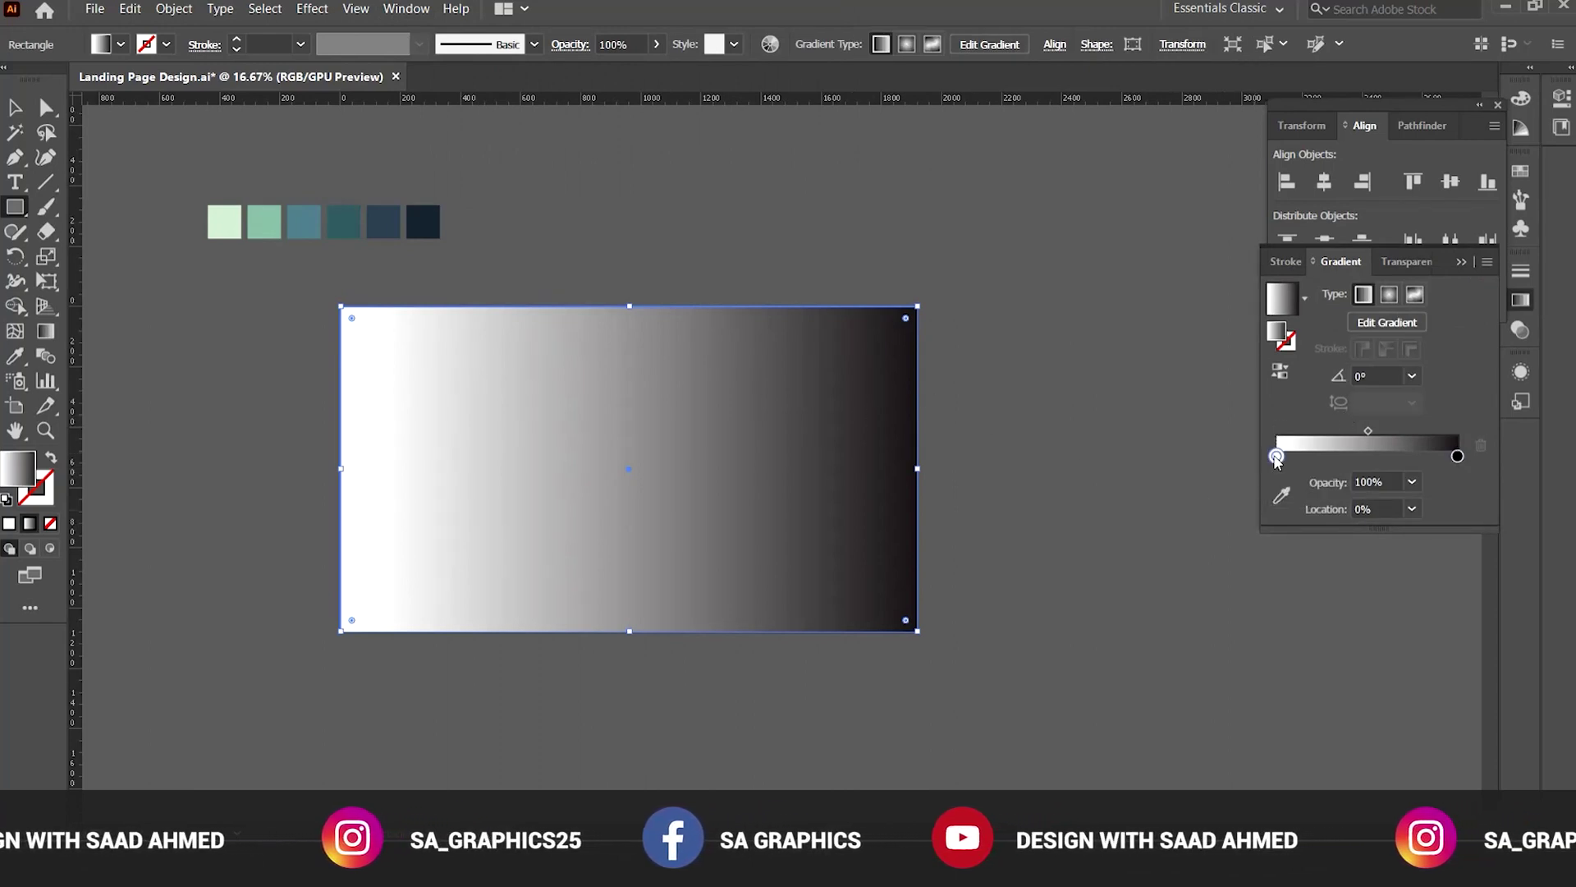
{"action": "left_click", "coordinate": [1281, 497]}
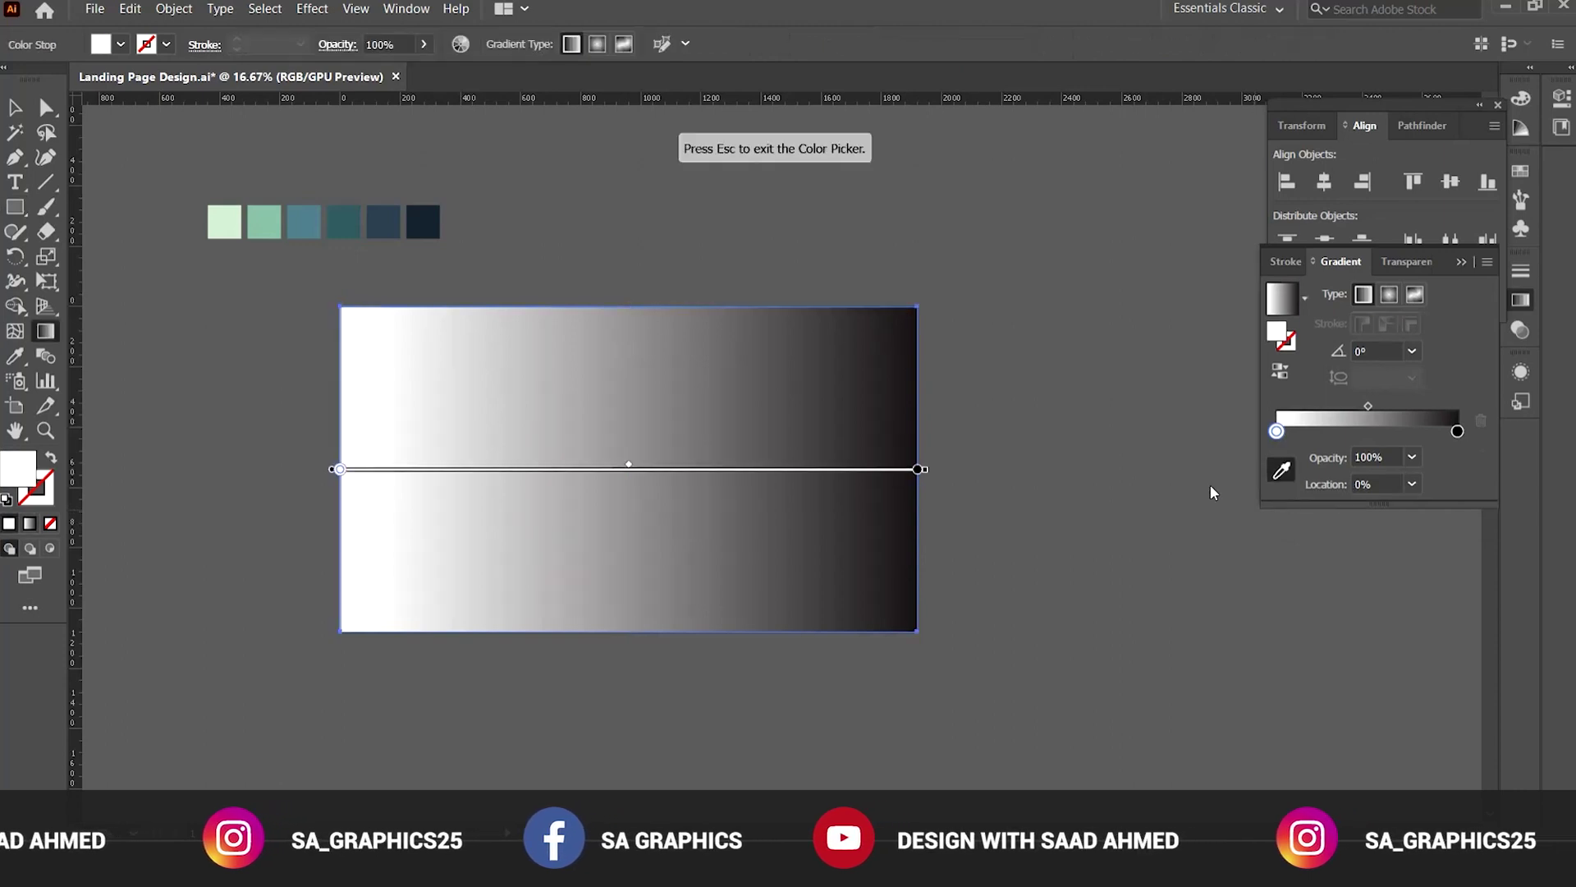
{"action": "left_click", "coordinate": [384, 214]}
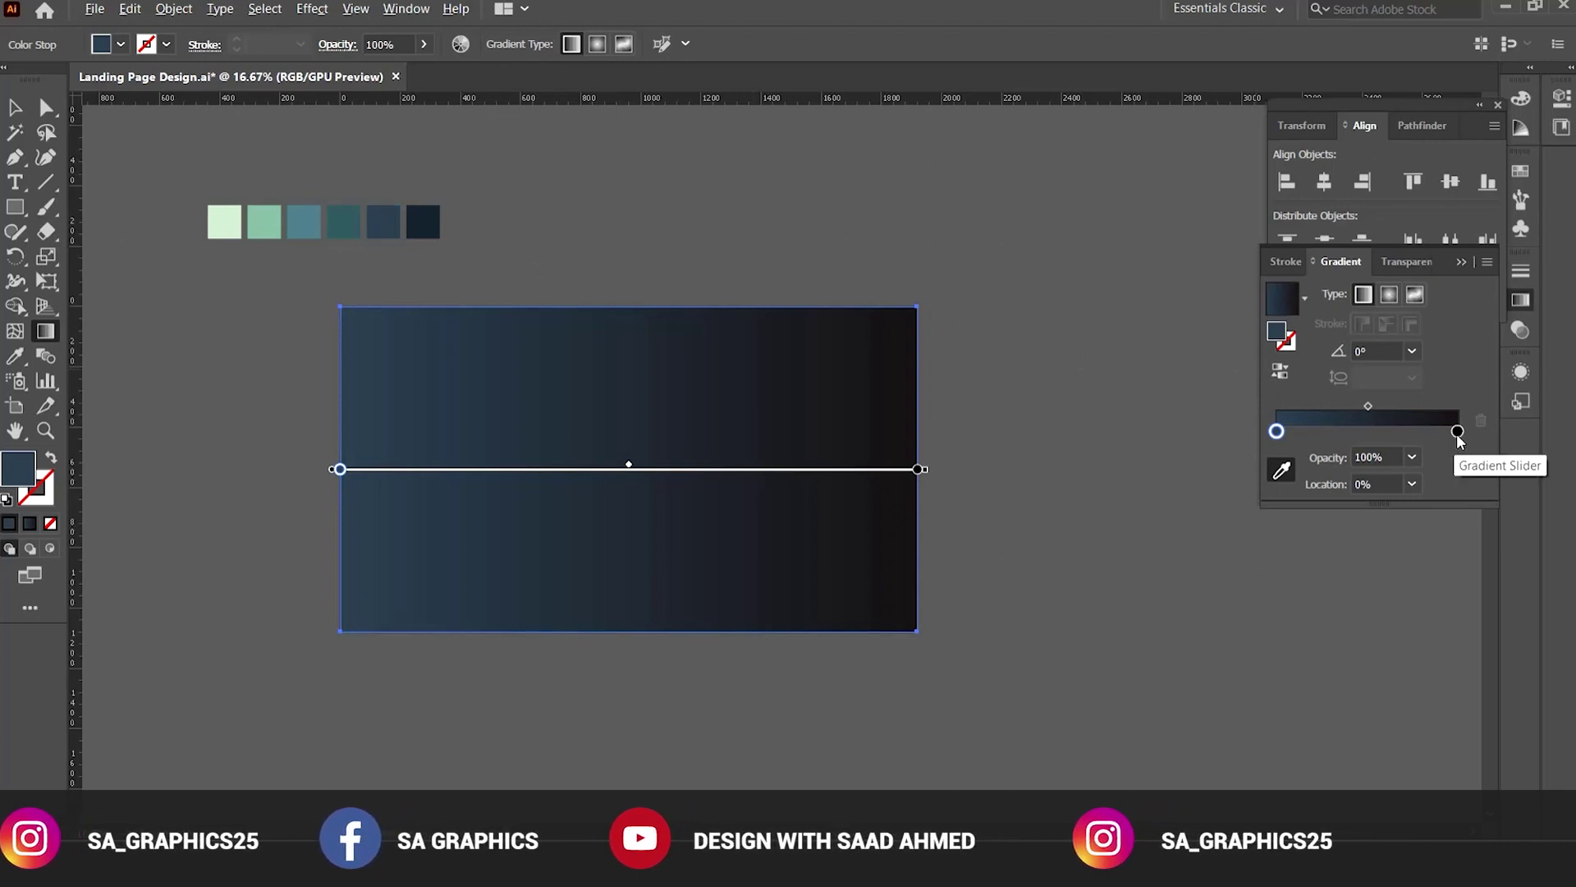
{"action": "left_click", "coordinate": [1401, 431]}
{"action": "left_click_drag", "start_coordinate": [1400, 431], "coordinate": [1325, 431]}
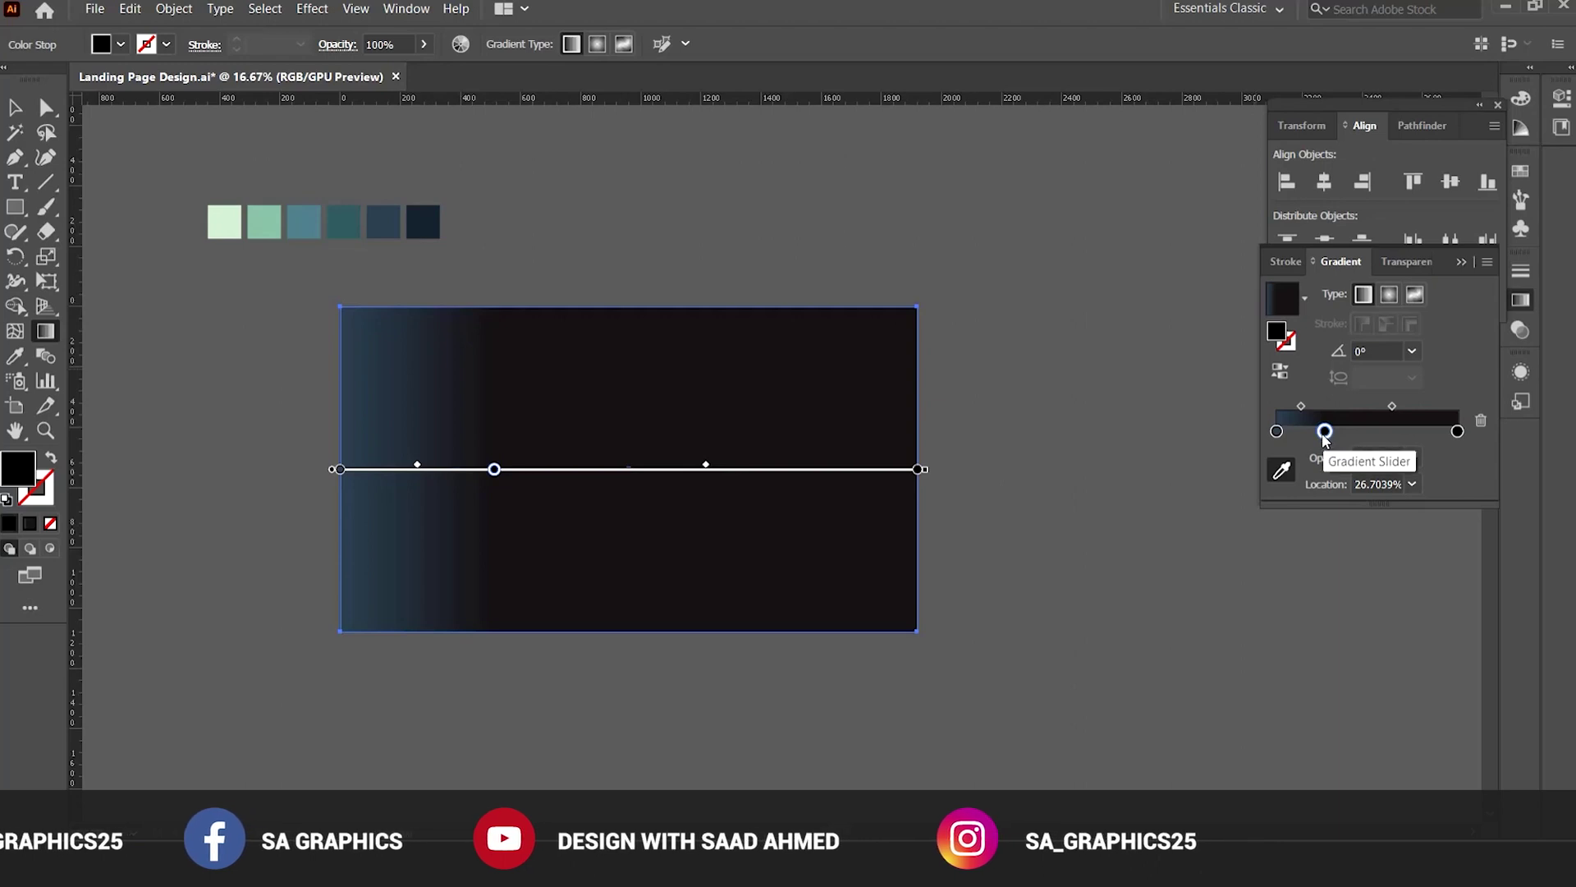
{"action": "left_click", "coordinate": [1282, 471]}
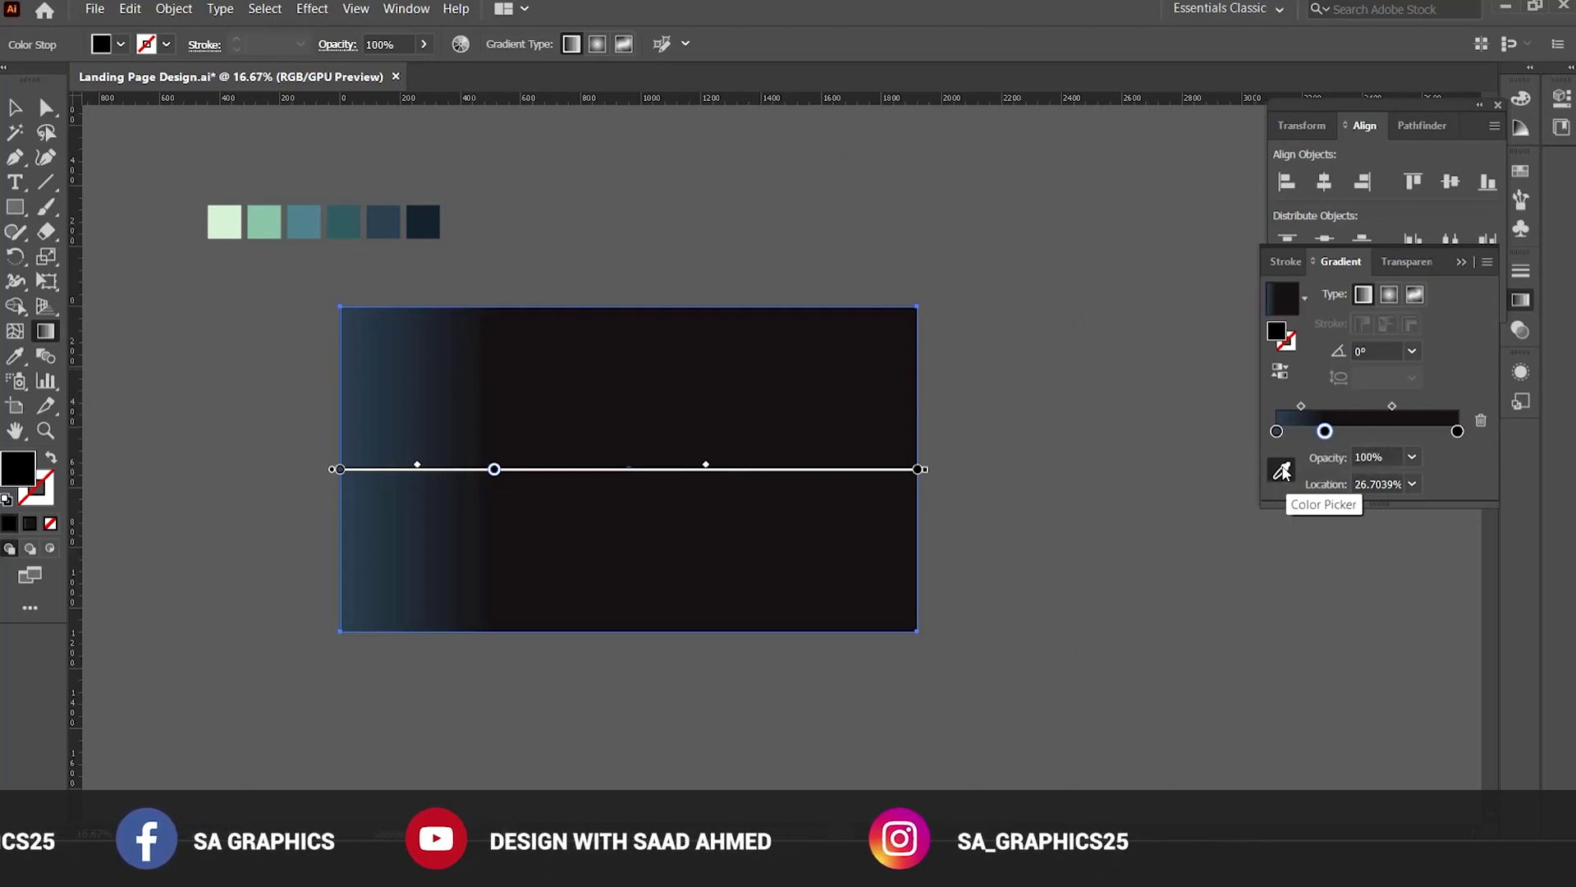
{"action": "left_click", "coordinate": [353, 225]}
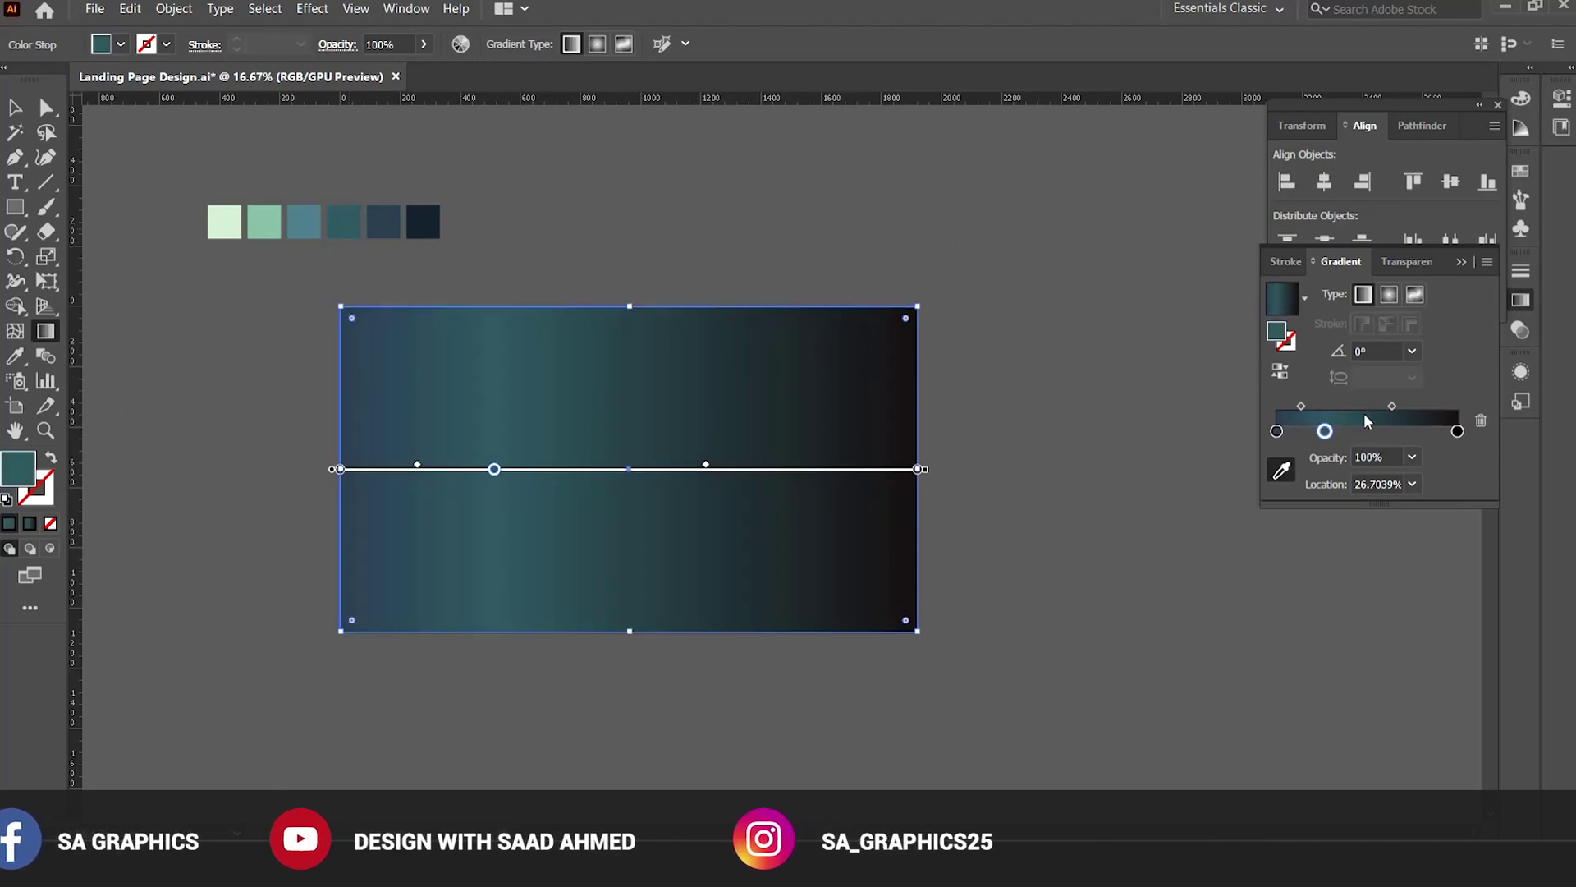
Add a gradient stop at about 62% sampled from the medium blue-teal square, and sample the mint green square for the end stop.
{"action": "left_click_drag", "start_coordinate": [1395, 431], "coordinate": [1389, 432]}
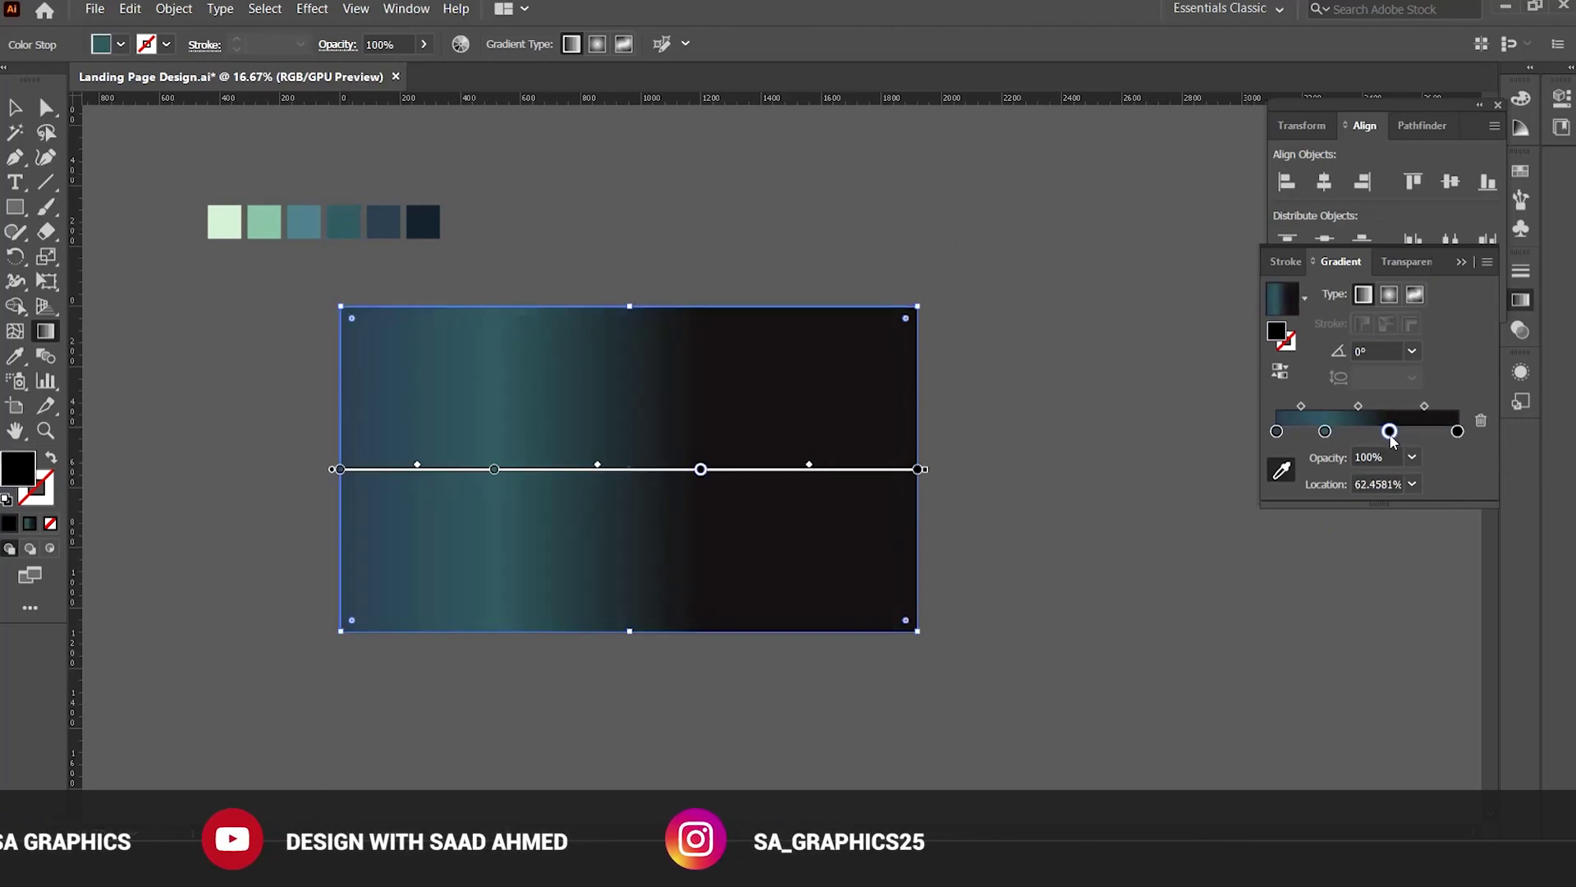
{"action": "left_click", "coordinate": [1281, 469]}
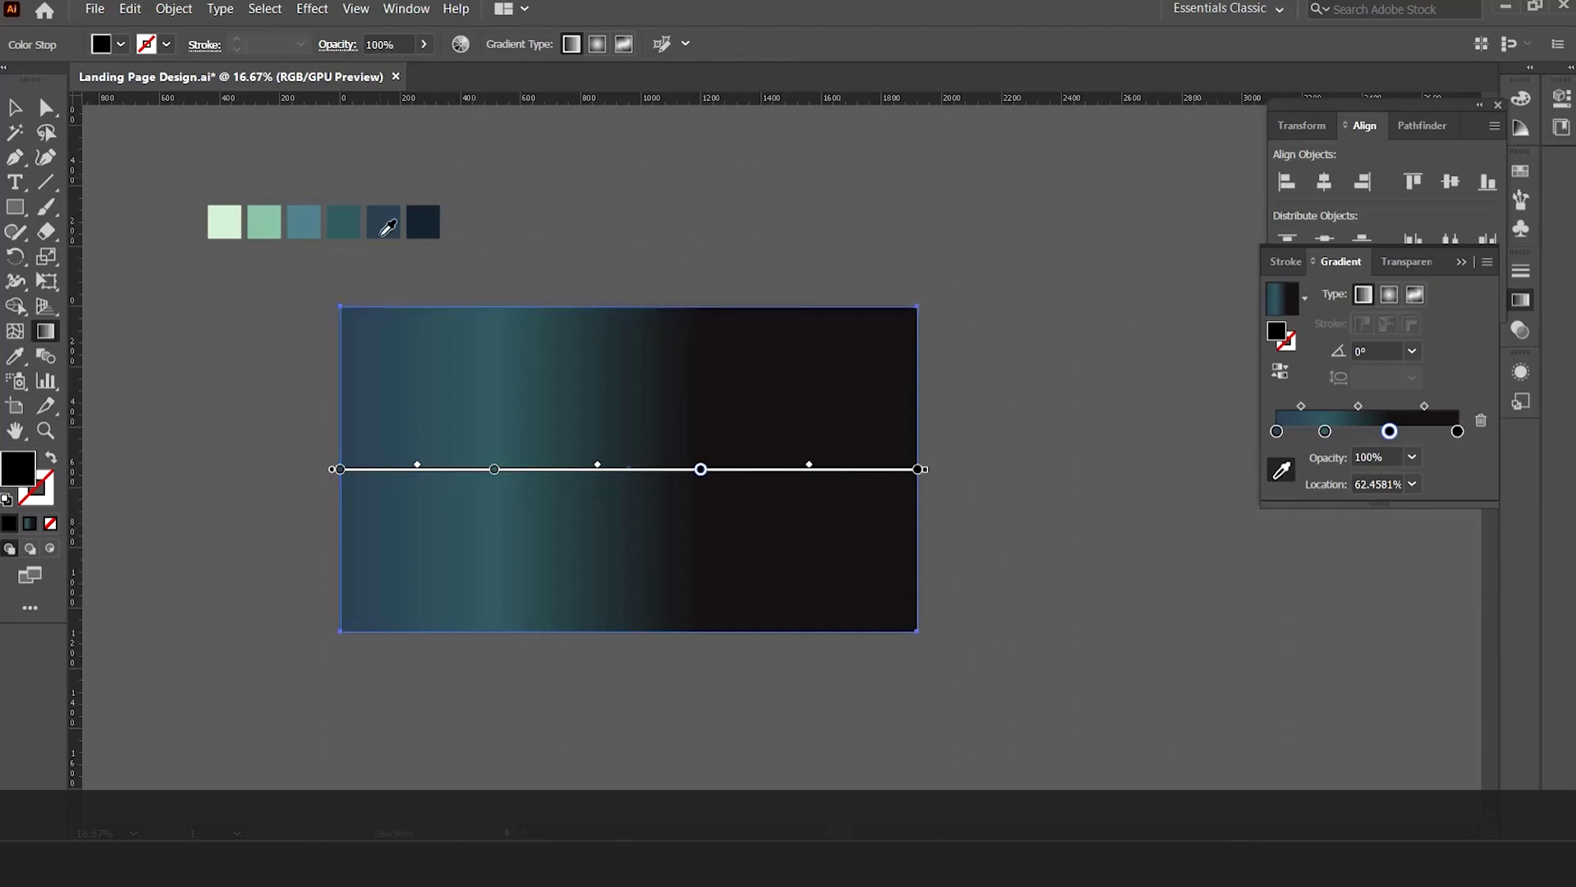
{"action": "left_click", "coordinate": [298, 215]}
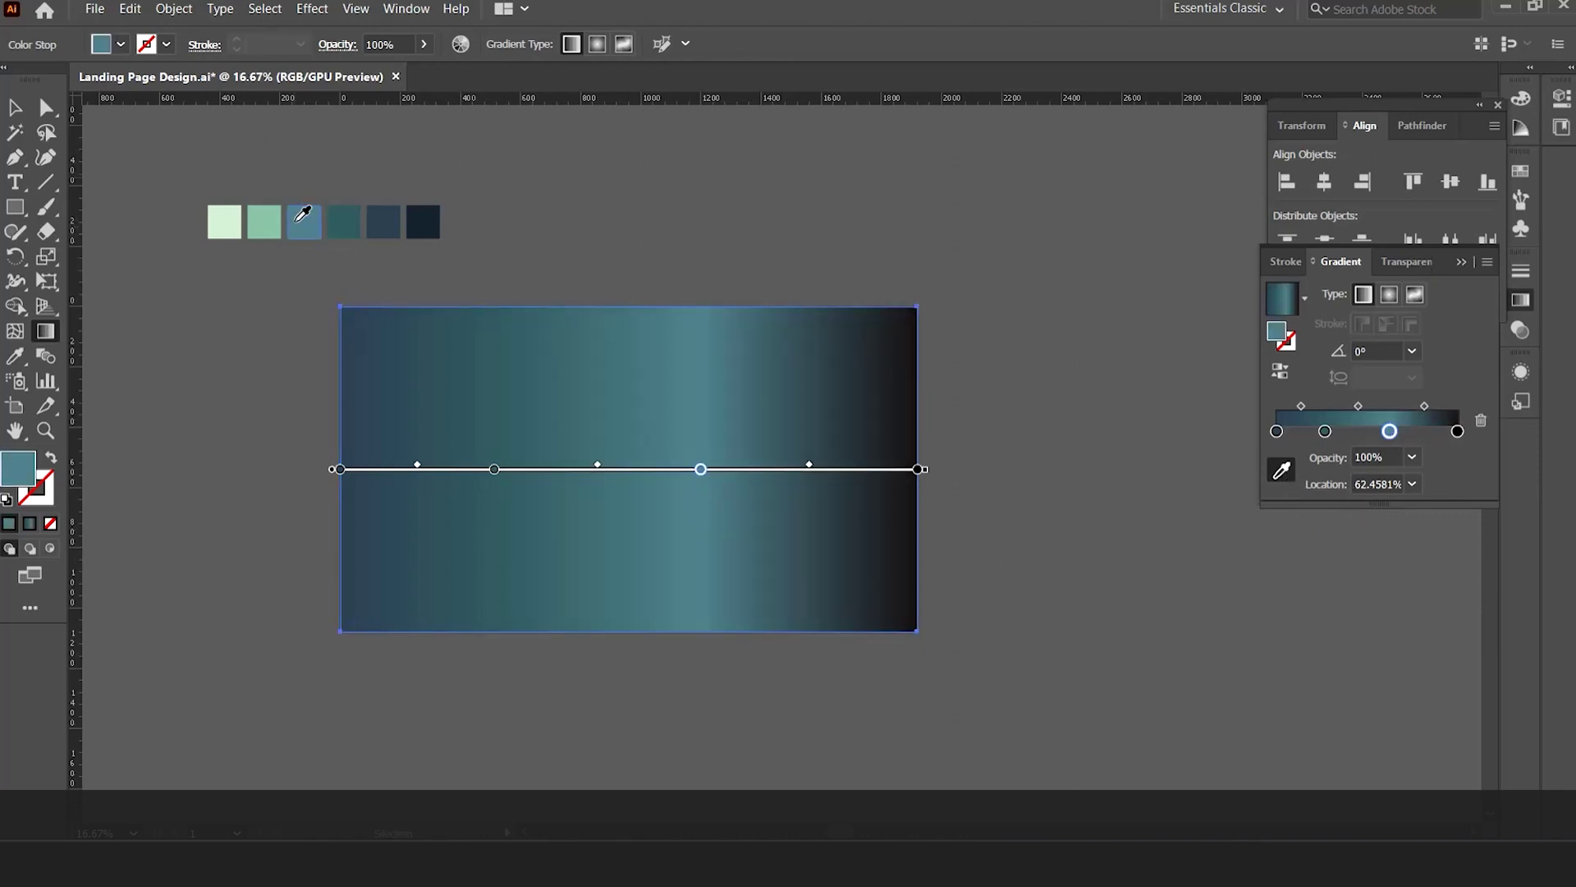
{"action": "left_click", "coordinate": [1458, 431]}
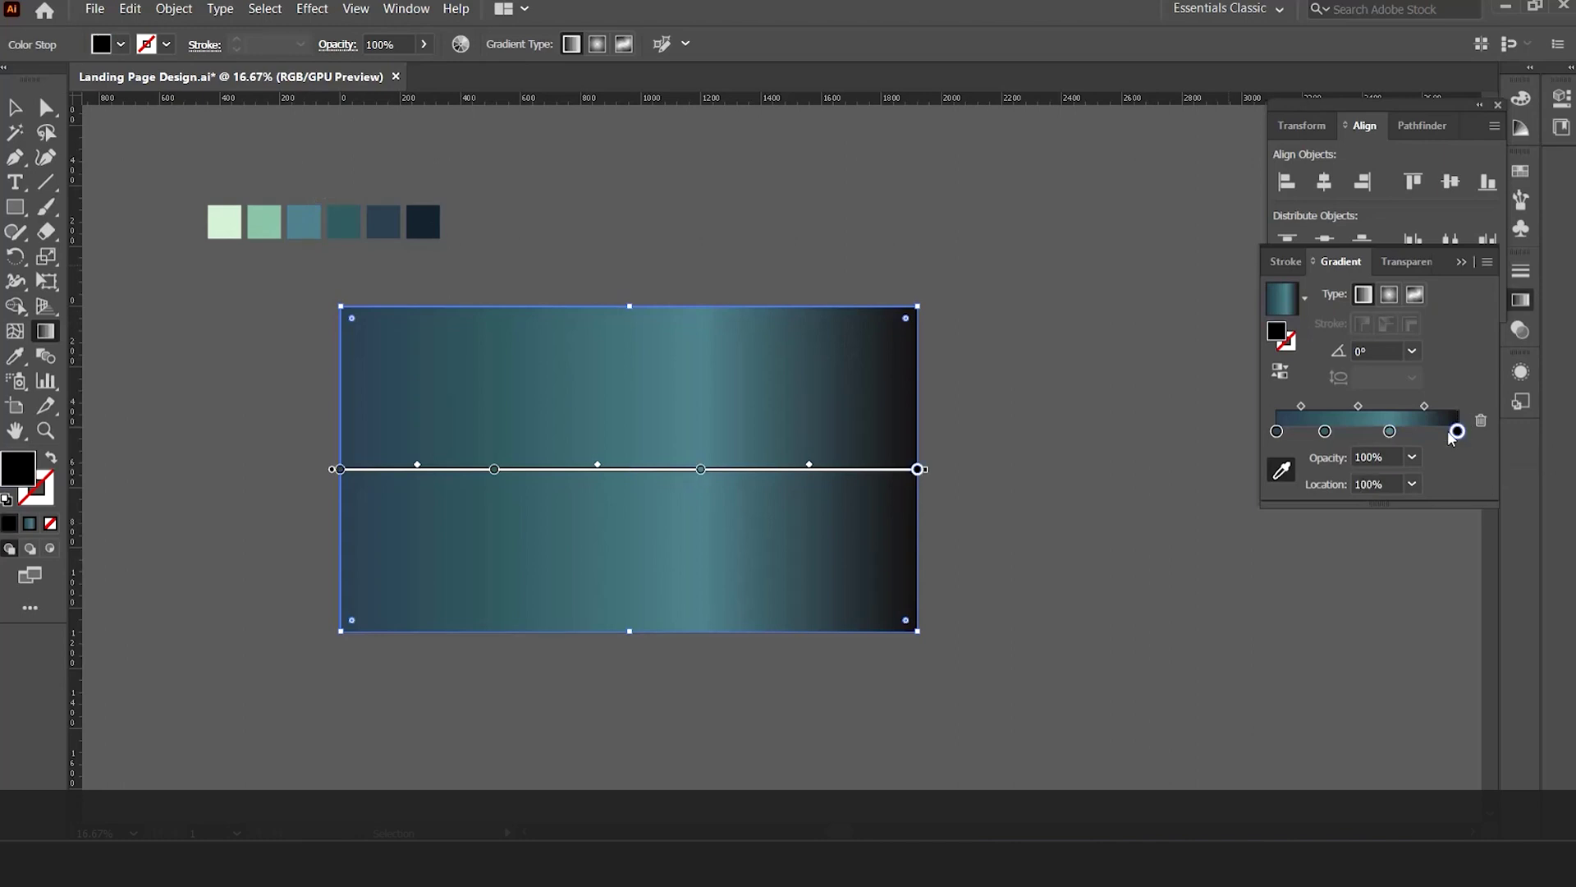
{"action": "left_click", "coordinate": [264, 220]}
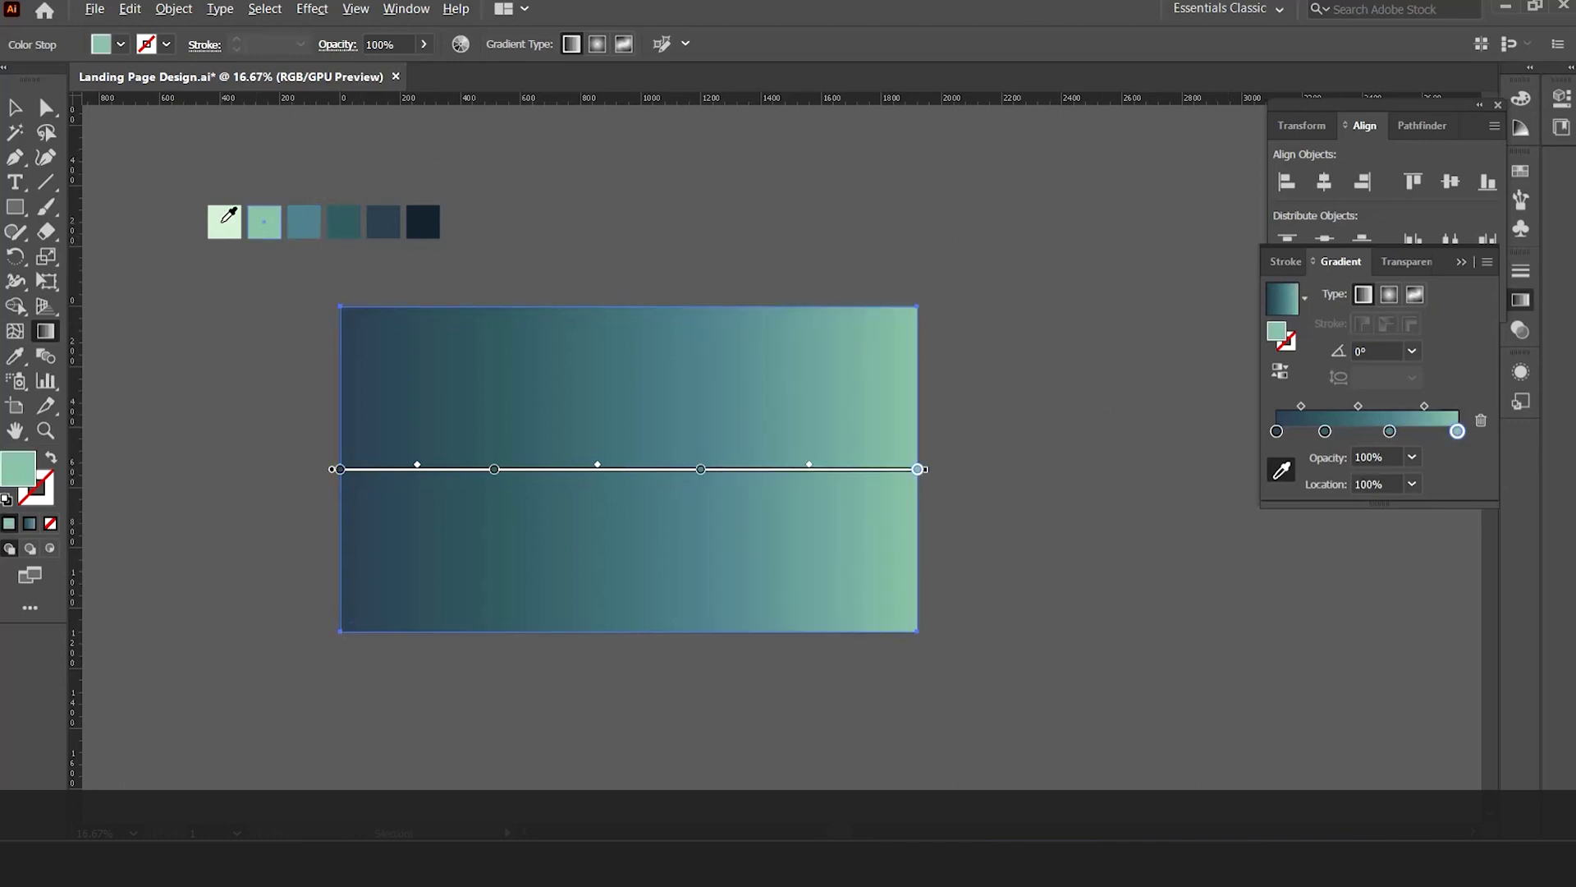
{"action": "left_click", "coordinate": [1054, 391]}
{"action": "left_click", "coordinate": [801, 359]}
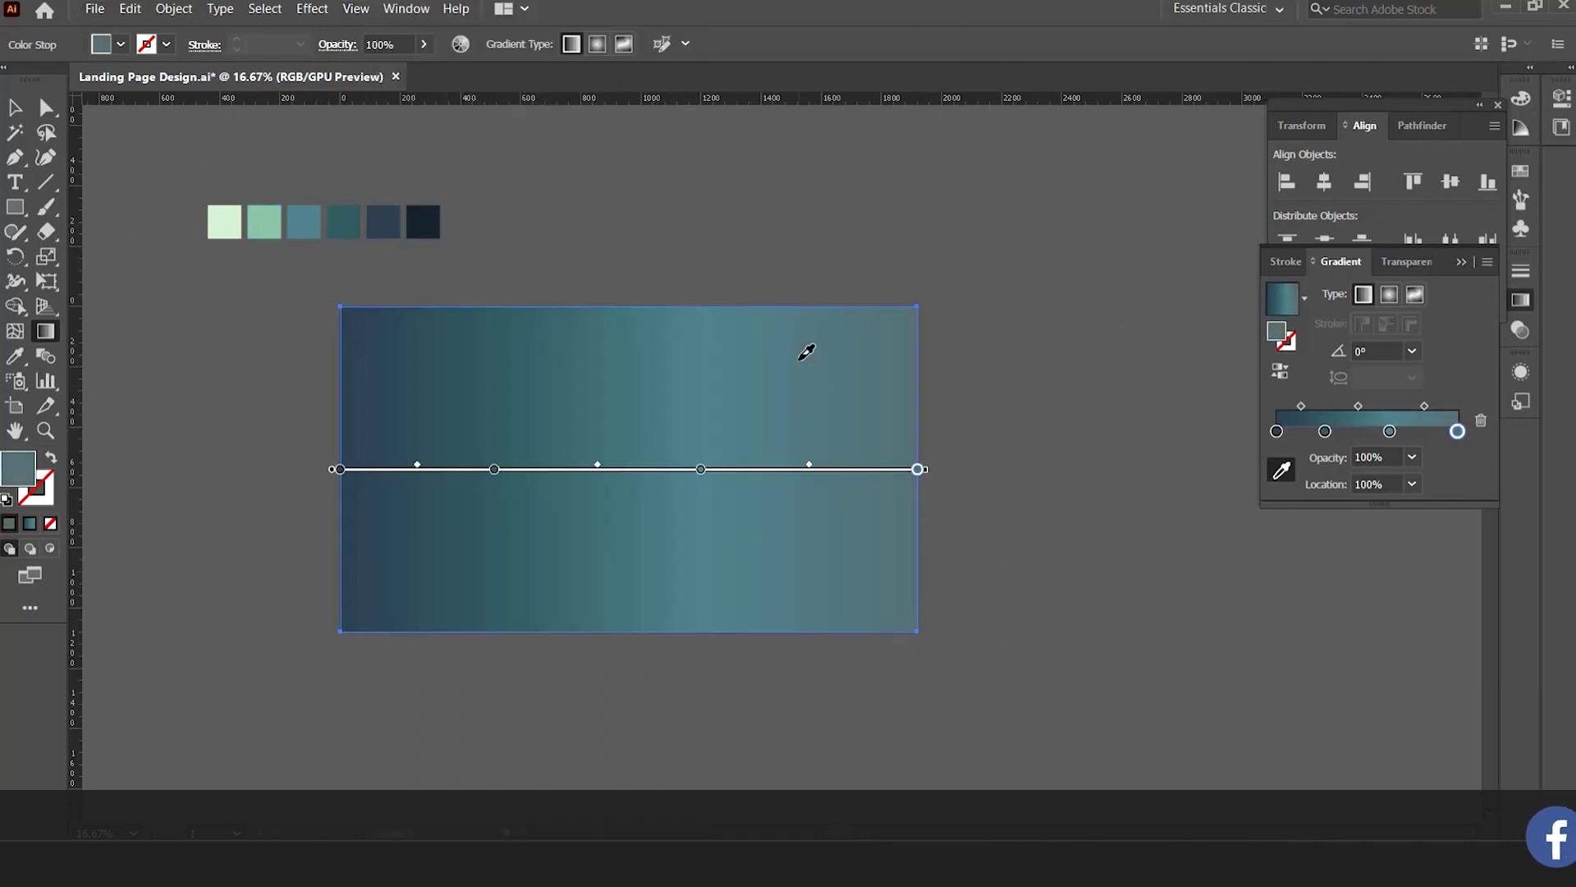
{"action": "key", "text": "ctrl+z"}
{"action": "key", "text": "ctrl+z"}
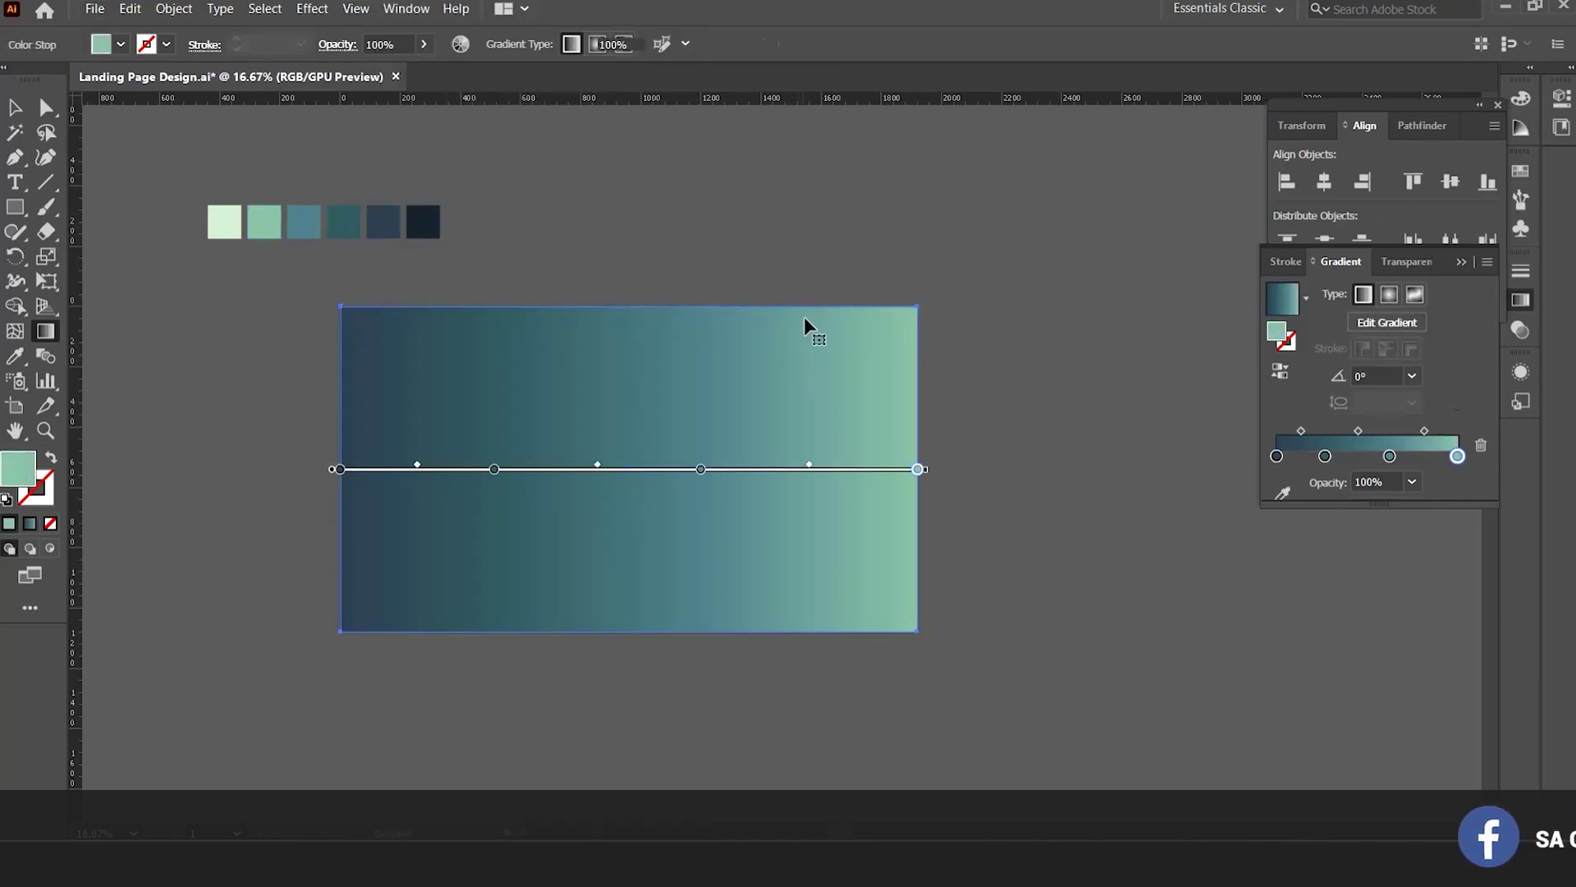
Reselect the background rectangle, set its gradient angle to -90°, and deselect it.
{"action": "key", "text": "v"}
{"action": "left_click", "coordinate": [838, 250]}
{"action": "left_click", "coordinate": [845, 422]}
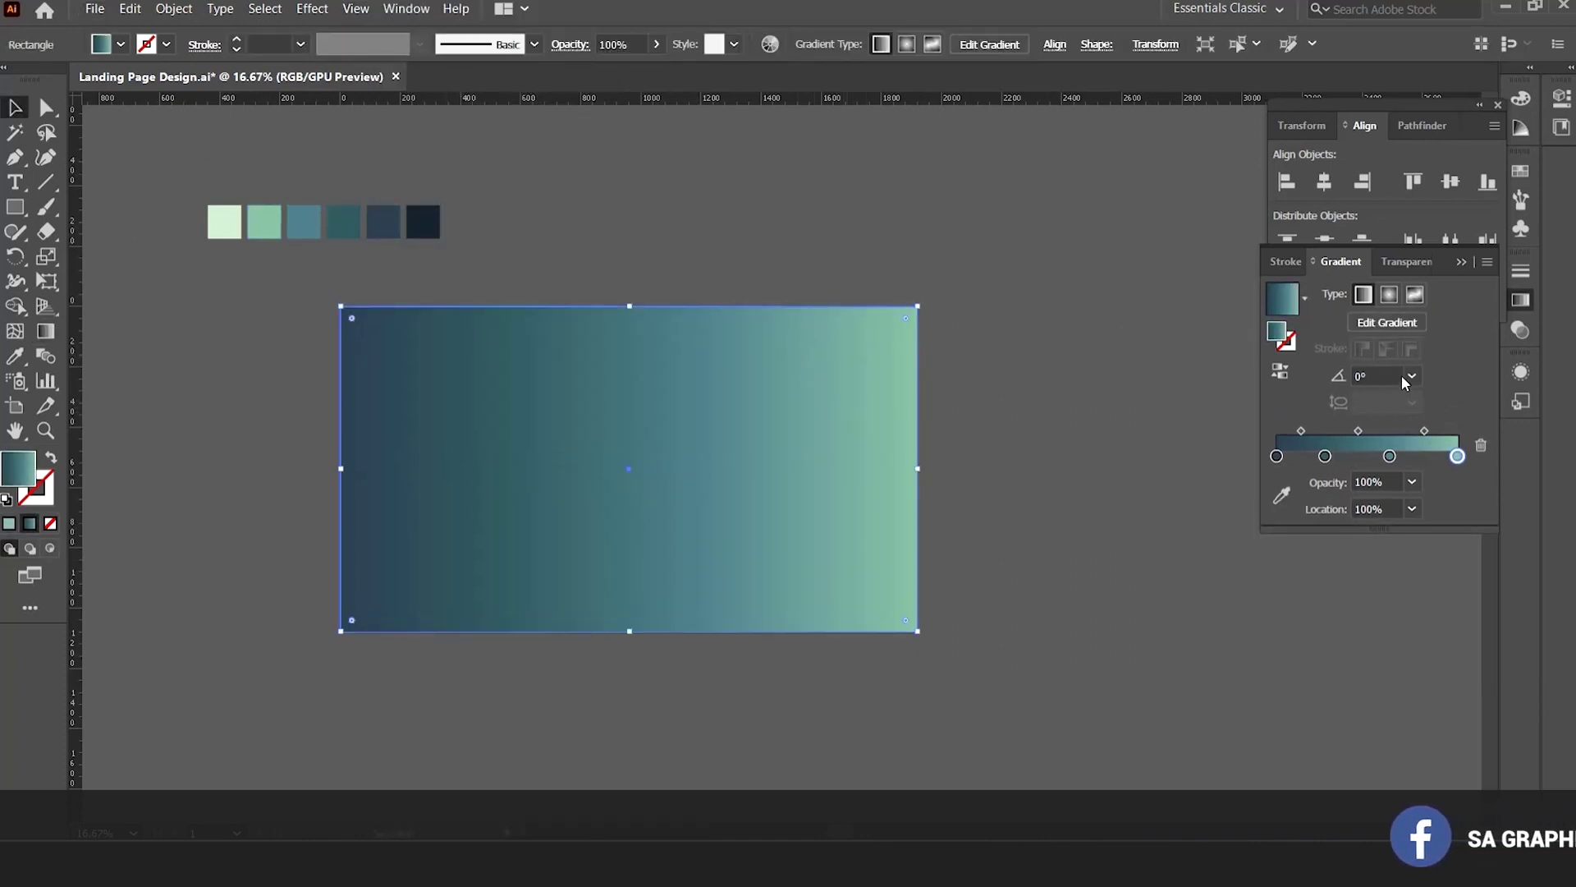
{"action": "left_click", "coordinate": [1355, 375]}
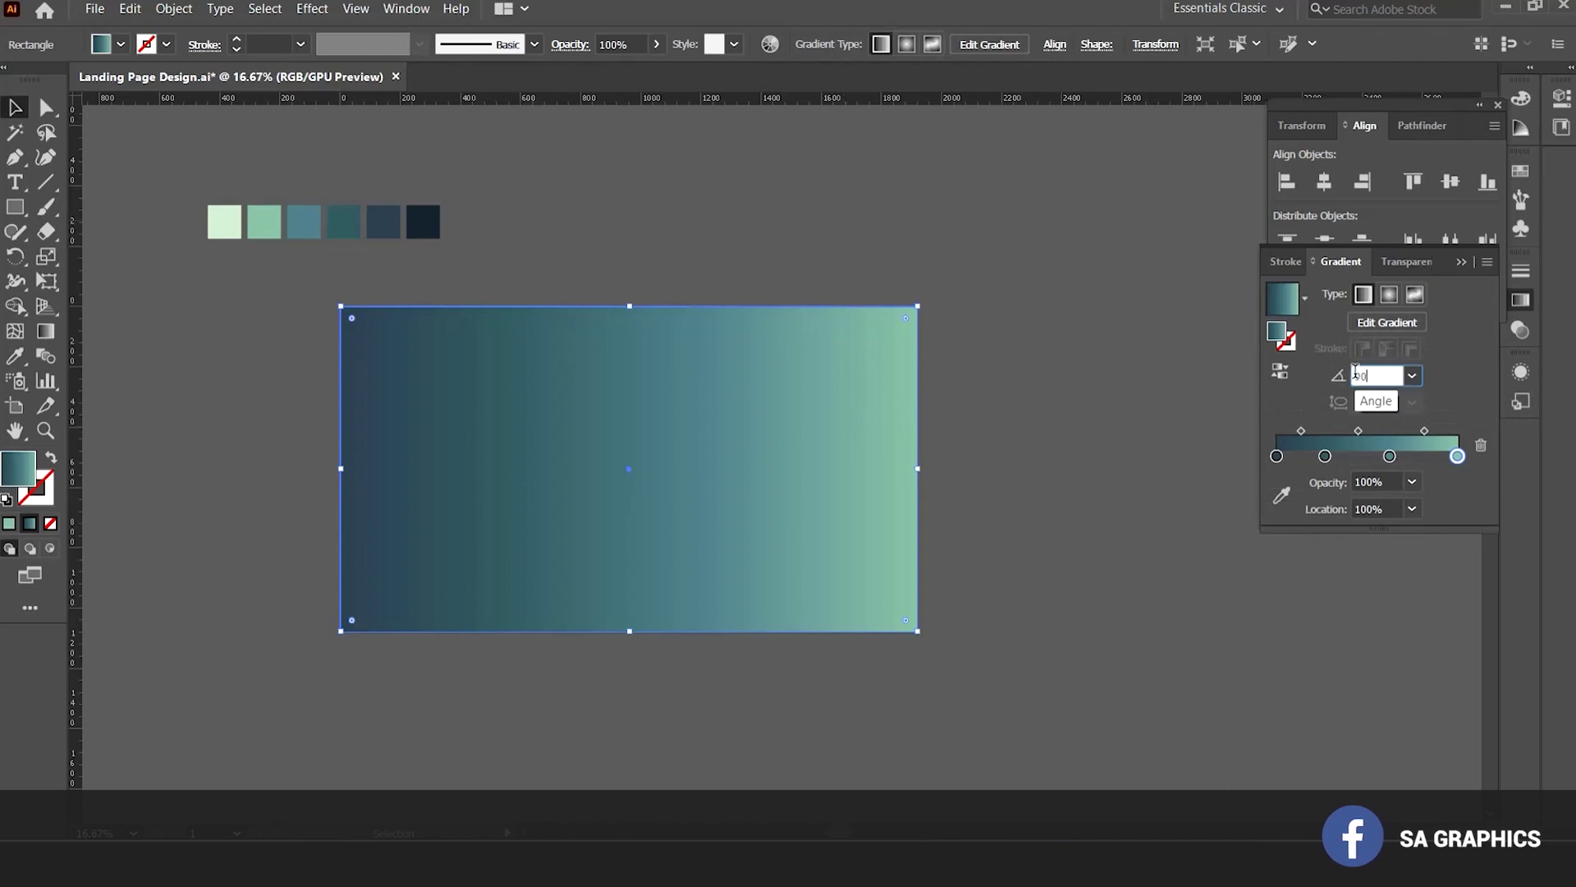
{"action": "type", "text": "90"}
{"action": "key", "text": "Return"}
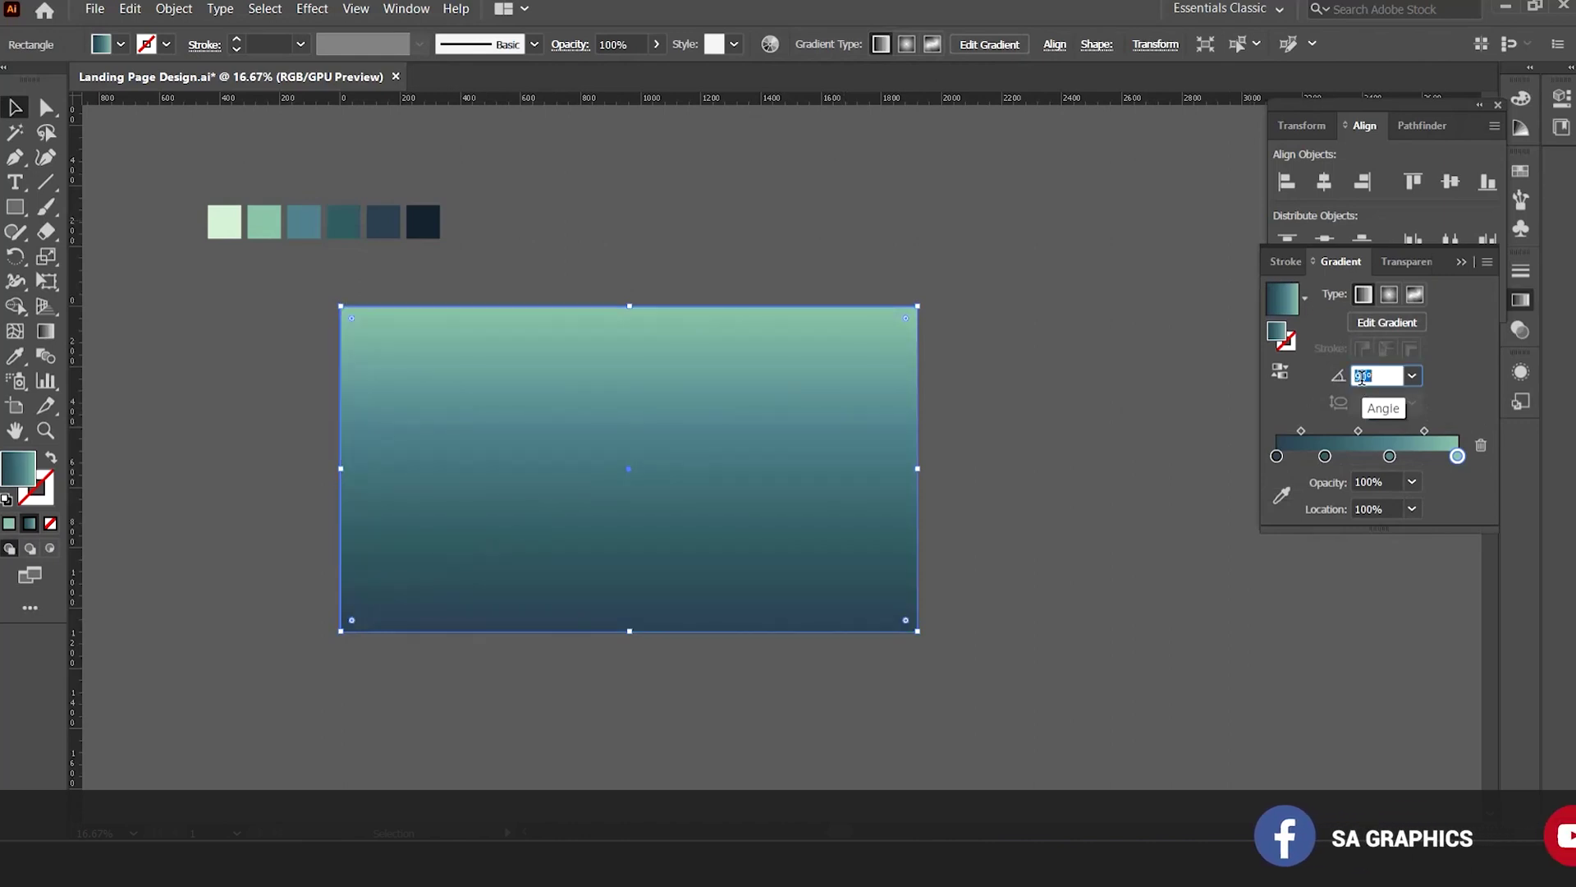
{"action": "type", "text": "-90"}
{"action": "key", "text": "Return"}
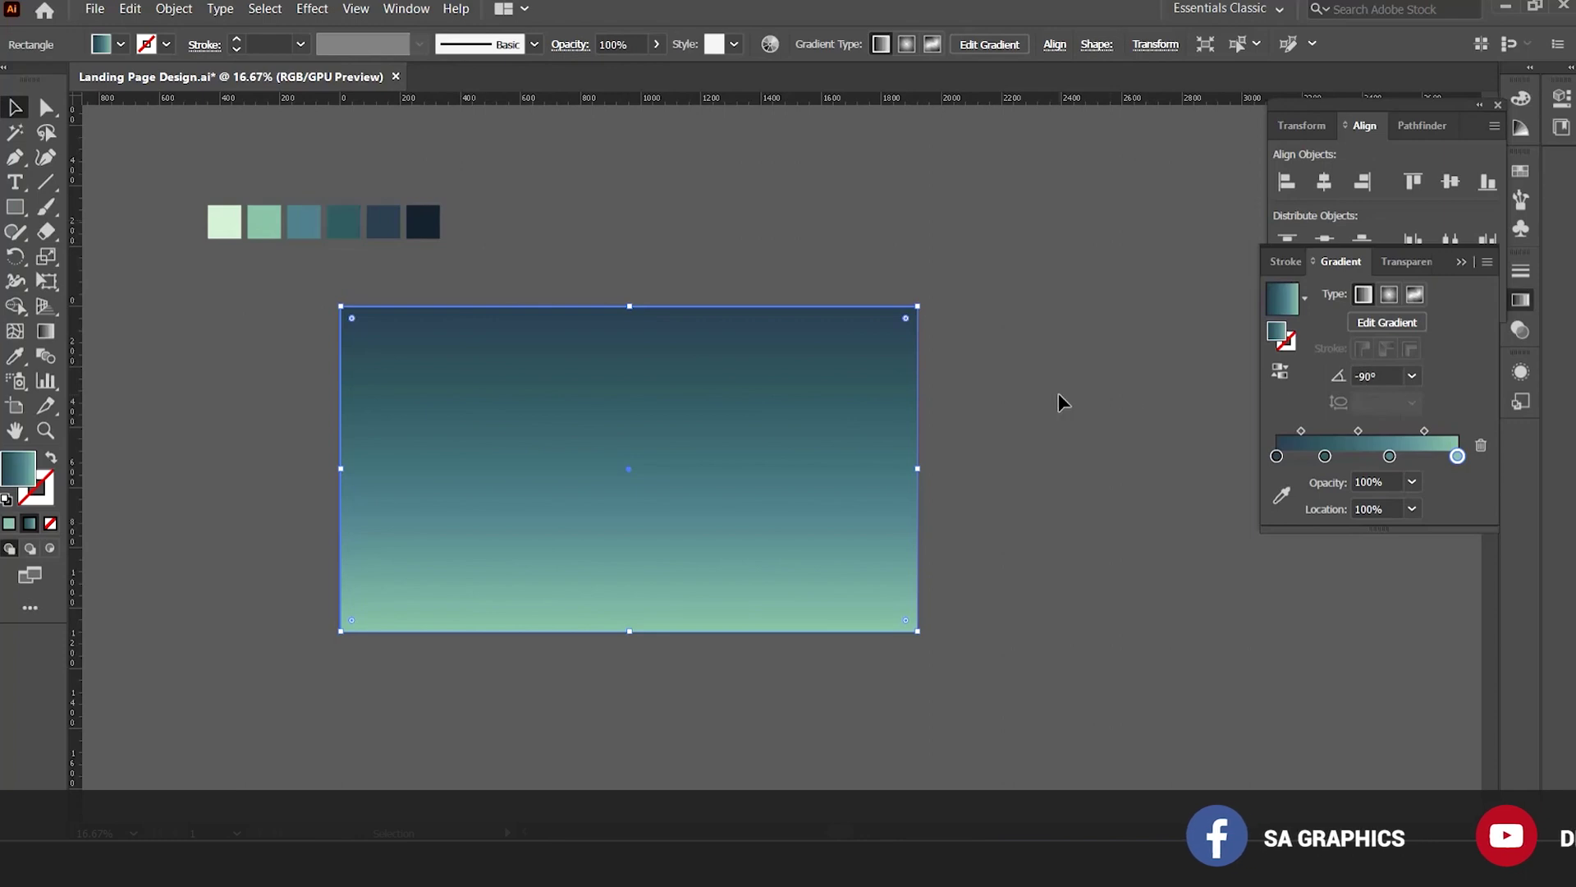
{"action": "left_click", "coordinate": [1058, 393]}
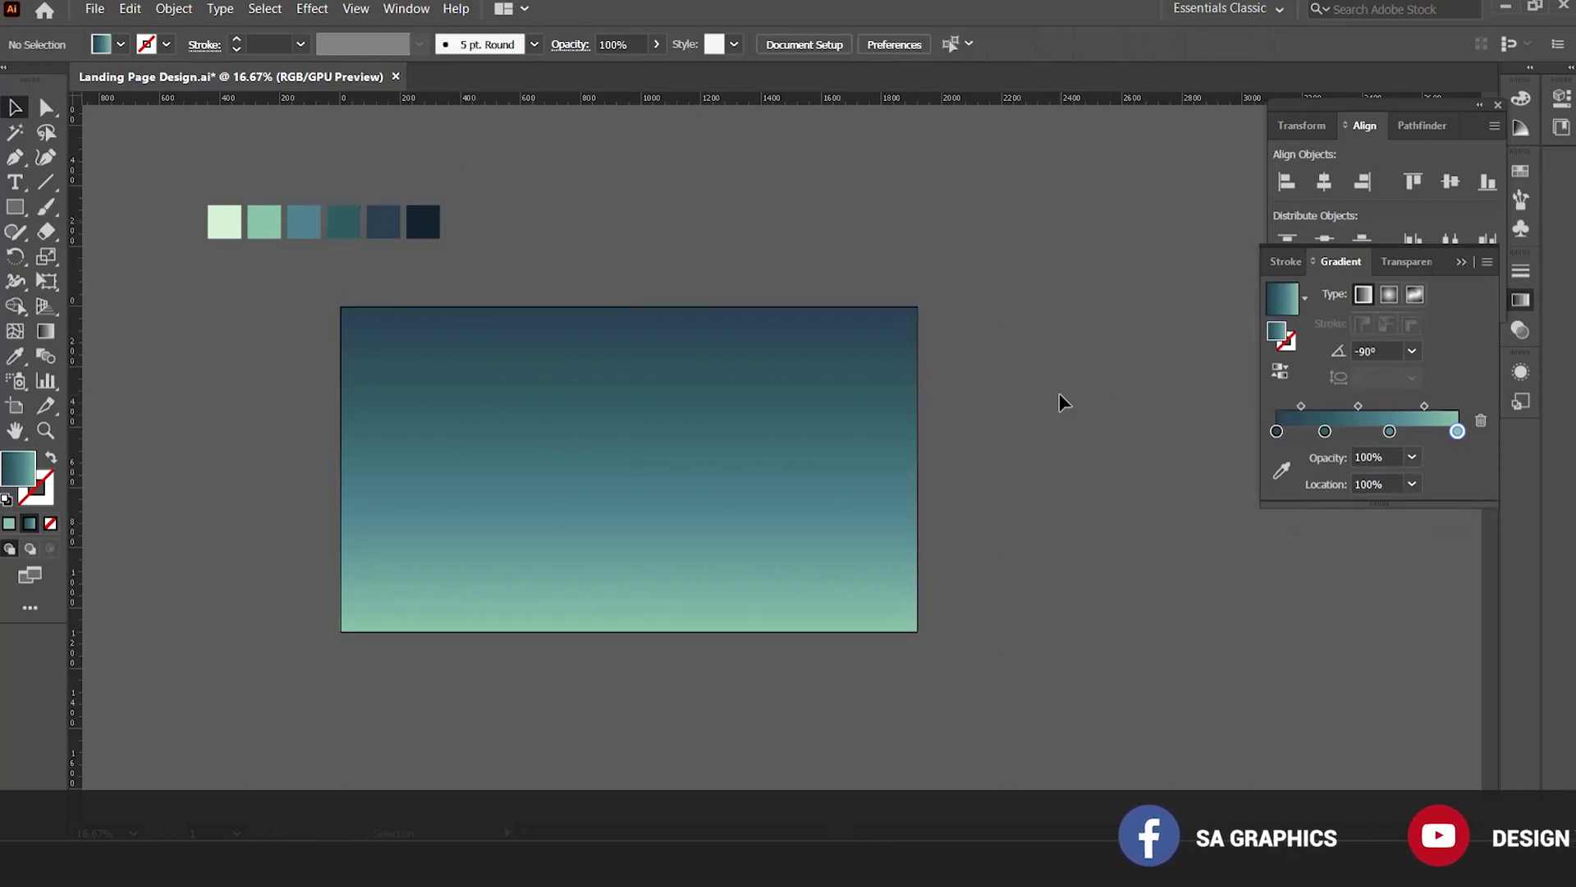
Shift the midpoint between the background gradient's first two stops to about 63% and lock the background rectangle.
{"action": "left_click", "coordinate": [746, 416]}
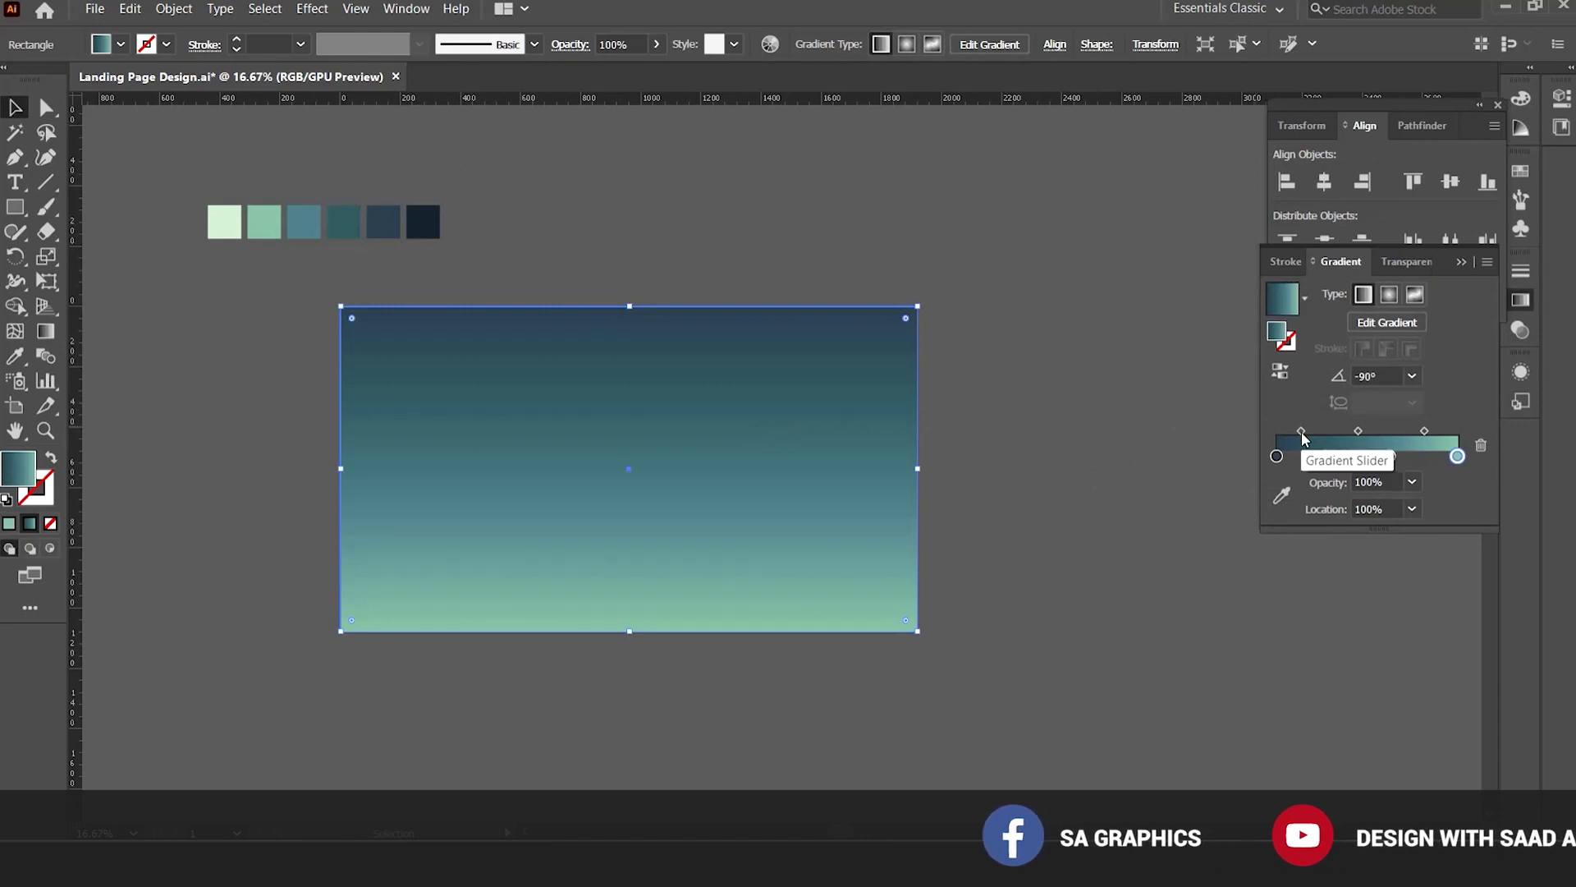
{"action": "left_click_drag", "start_coordinate": [1302, 432], "coordinate": [1308, 433]}
{"action": "left_click", "coordinate": [1084, 397]}
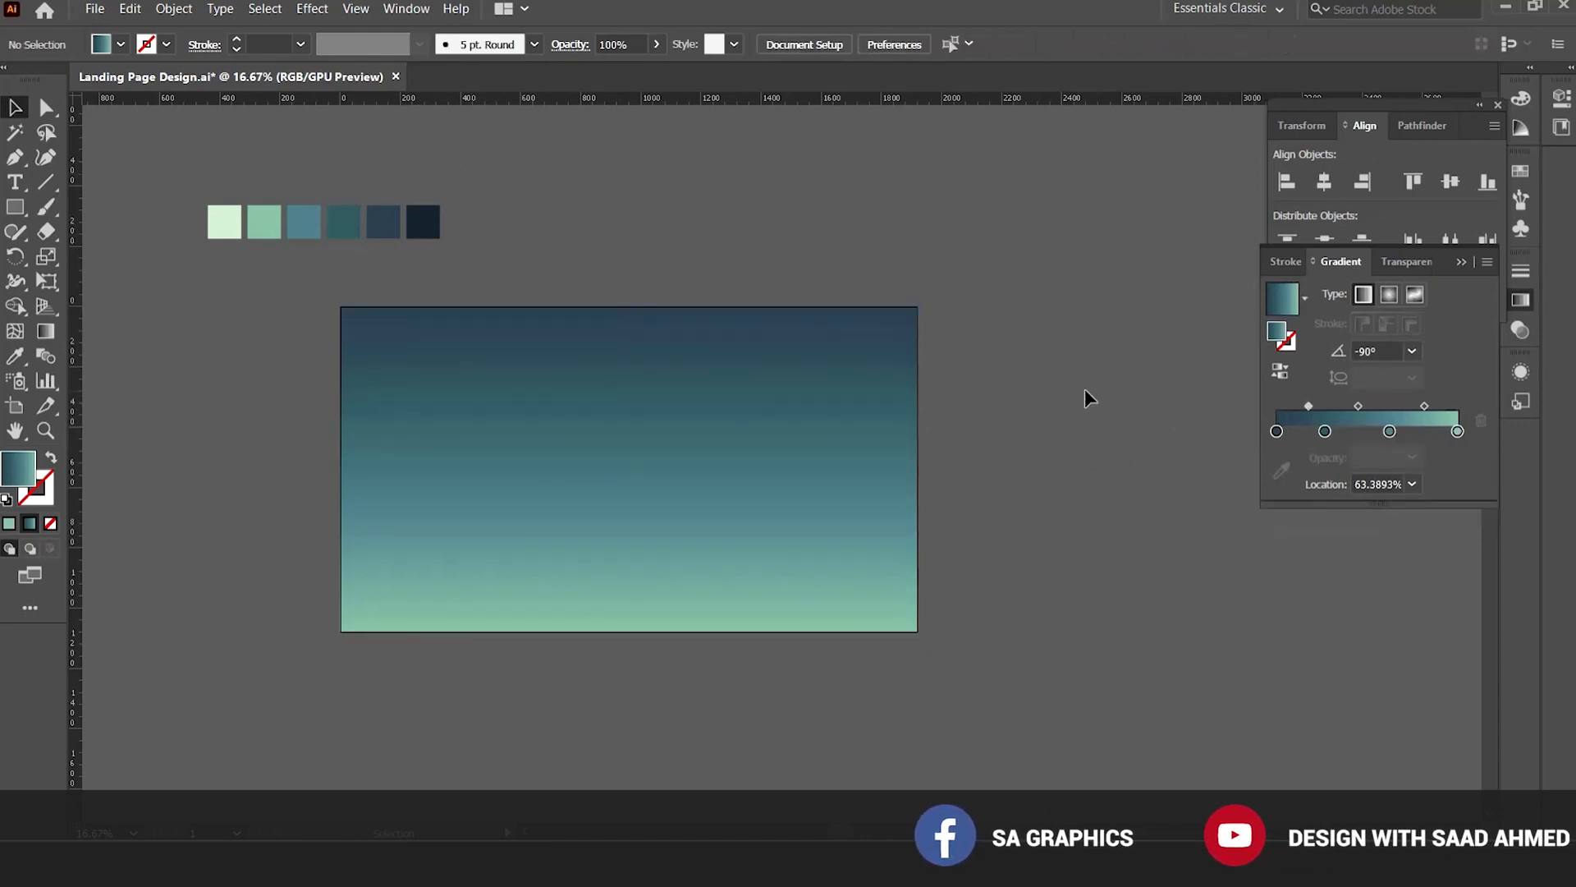
{"action": "left_click", "coordinate": [700, 400]}
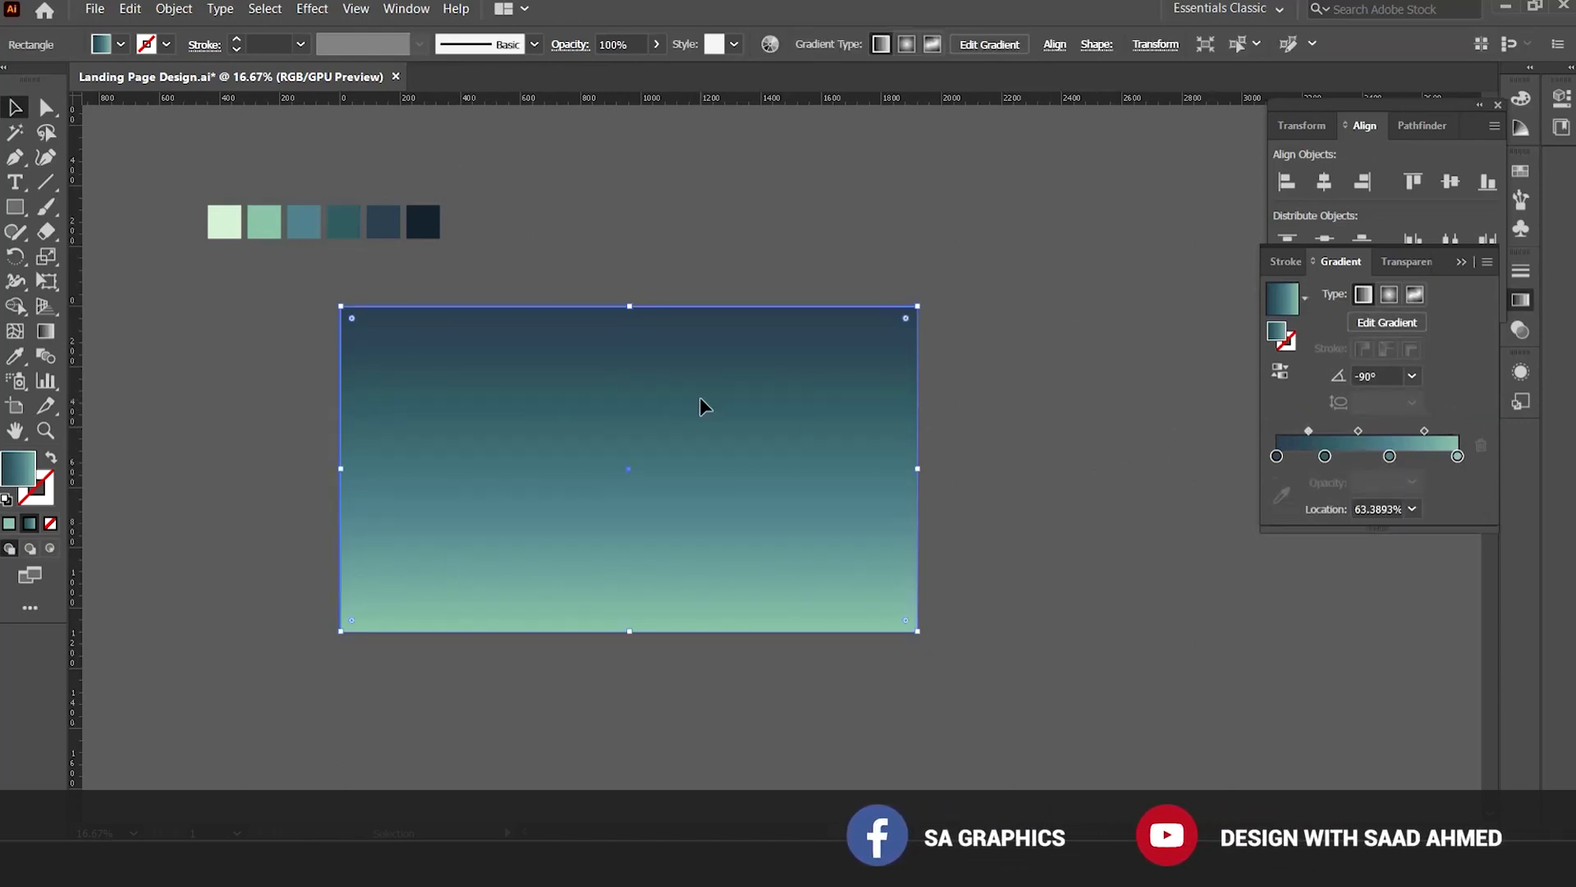
{"action": "key", "text": "ctrl+2"}
Draw a closed triangular ground shape with the Pen tool, from Y about 812 px on the artboard's left edge along its full bottom edge.
{"action": "left_click_drag", "start_coordinate": [540, 512], "coordinate": [600, 515]}
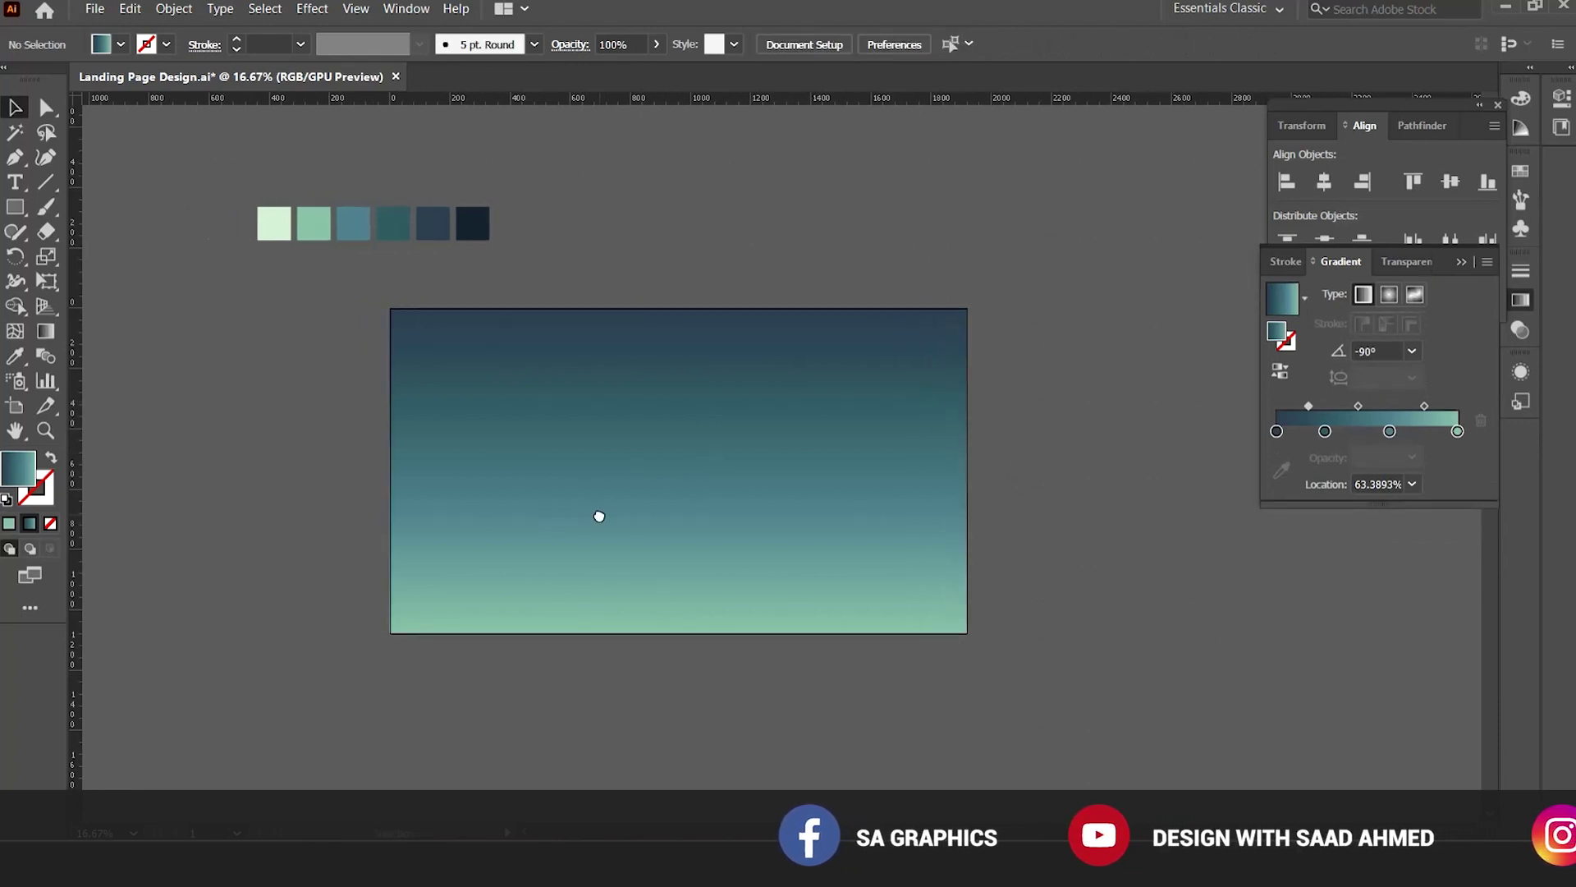
{"action": "key", "text": "p"}
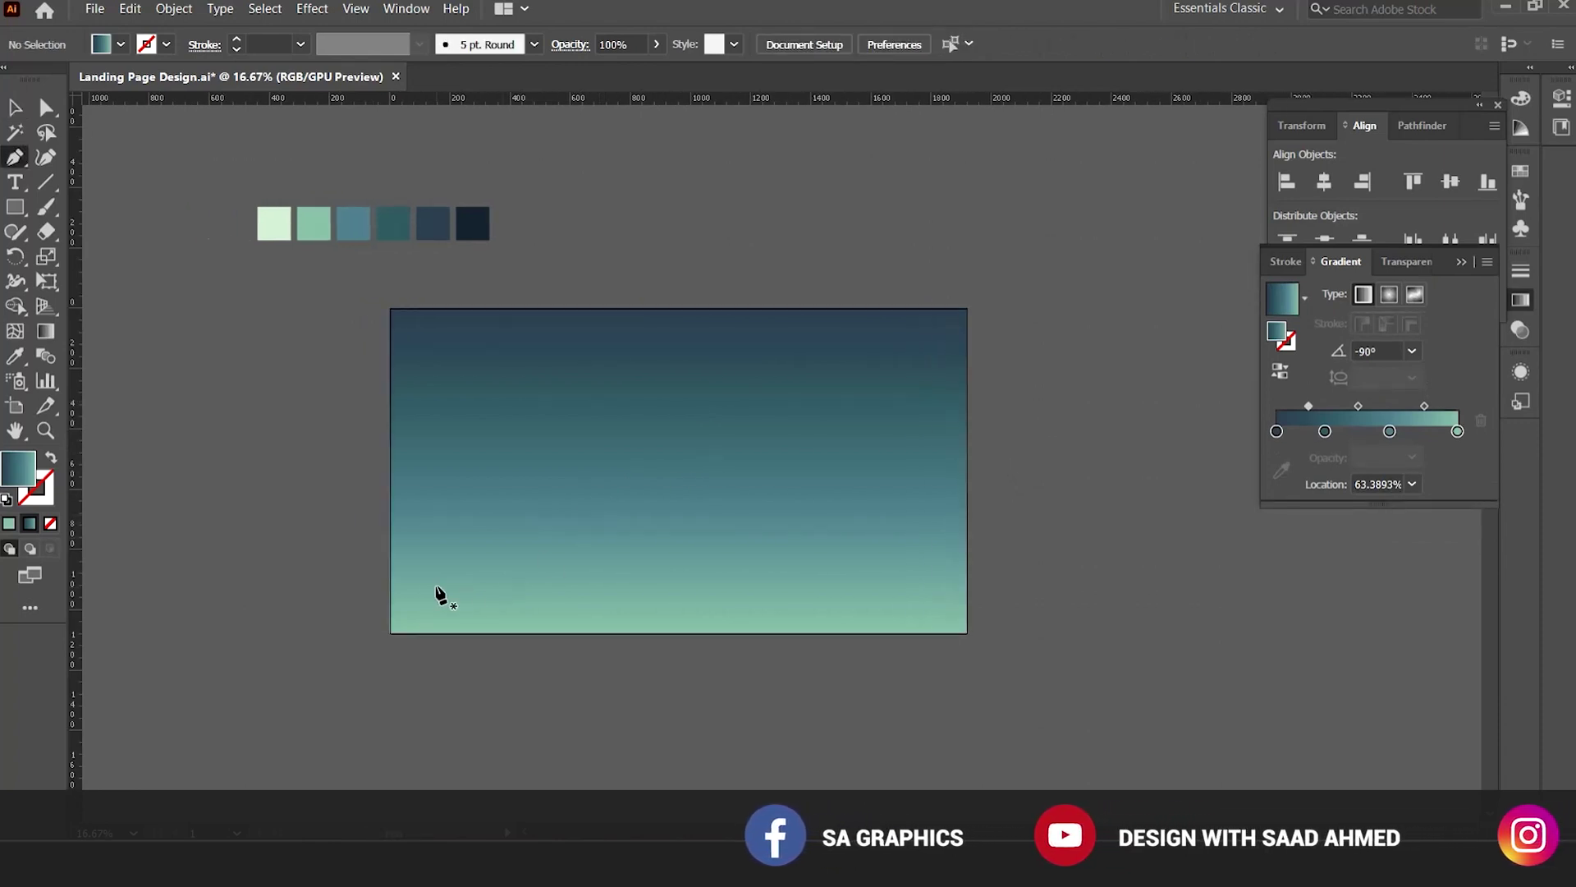
{"action": "left_click", "coordinate": [390, 554]}
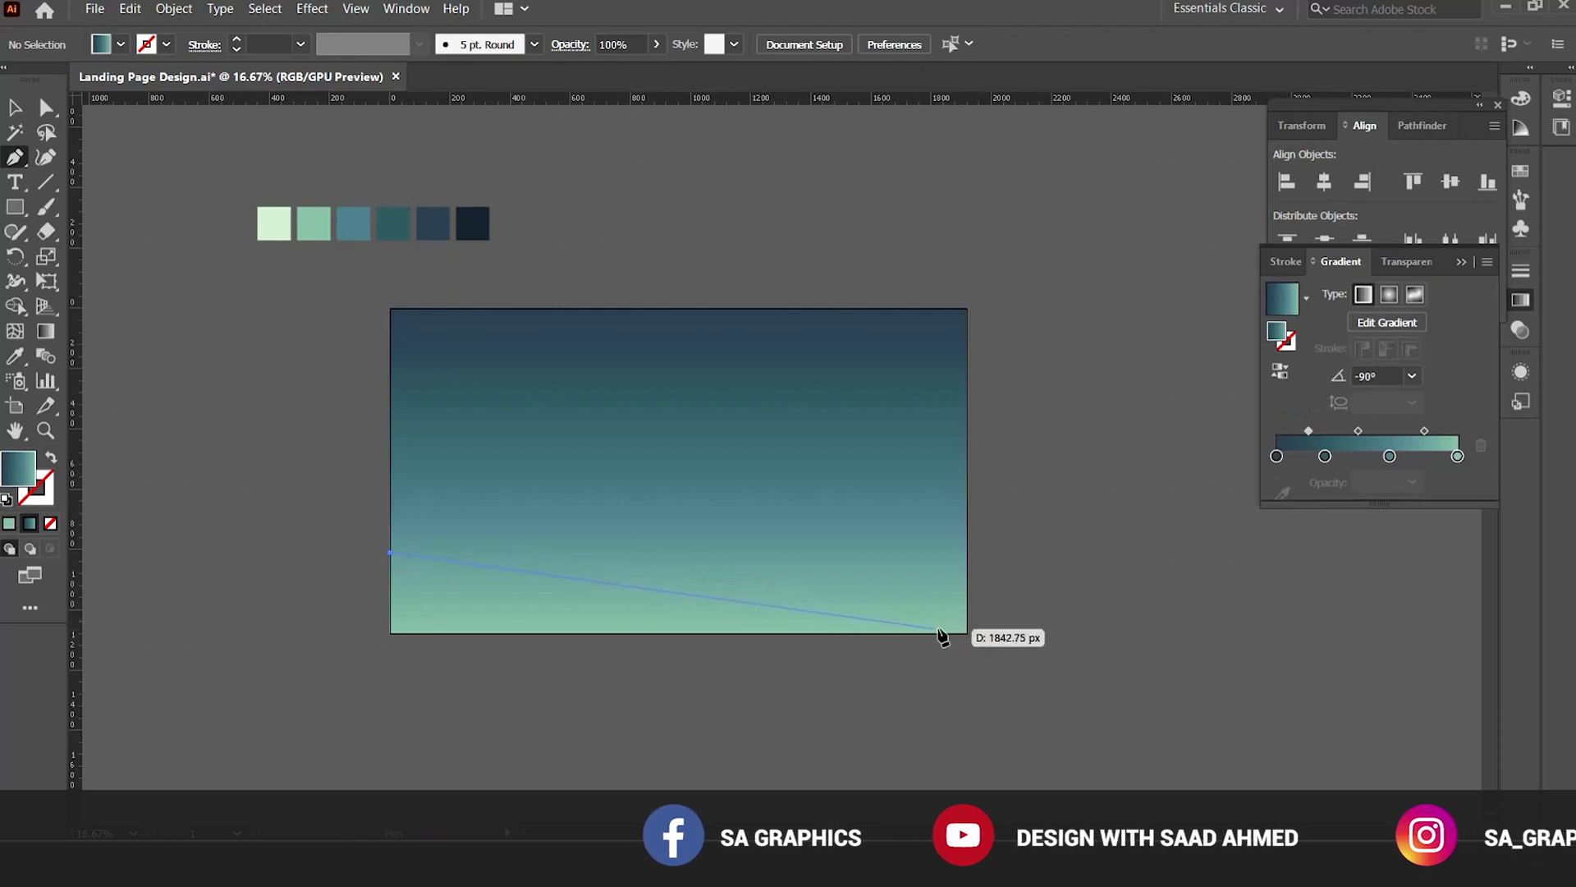
{"action": "left_click", "coordinate": [968, 634]}
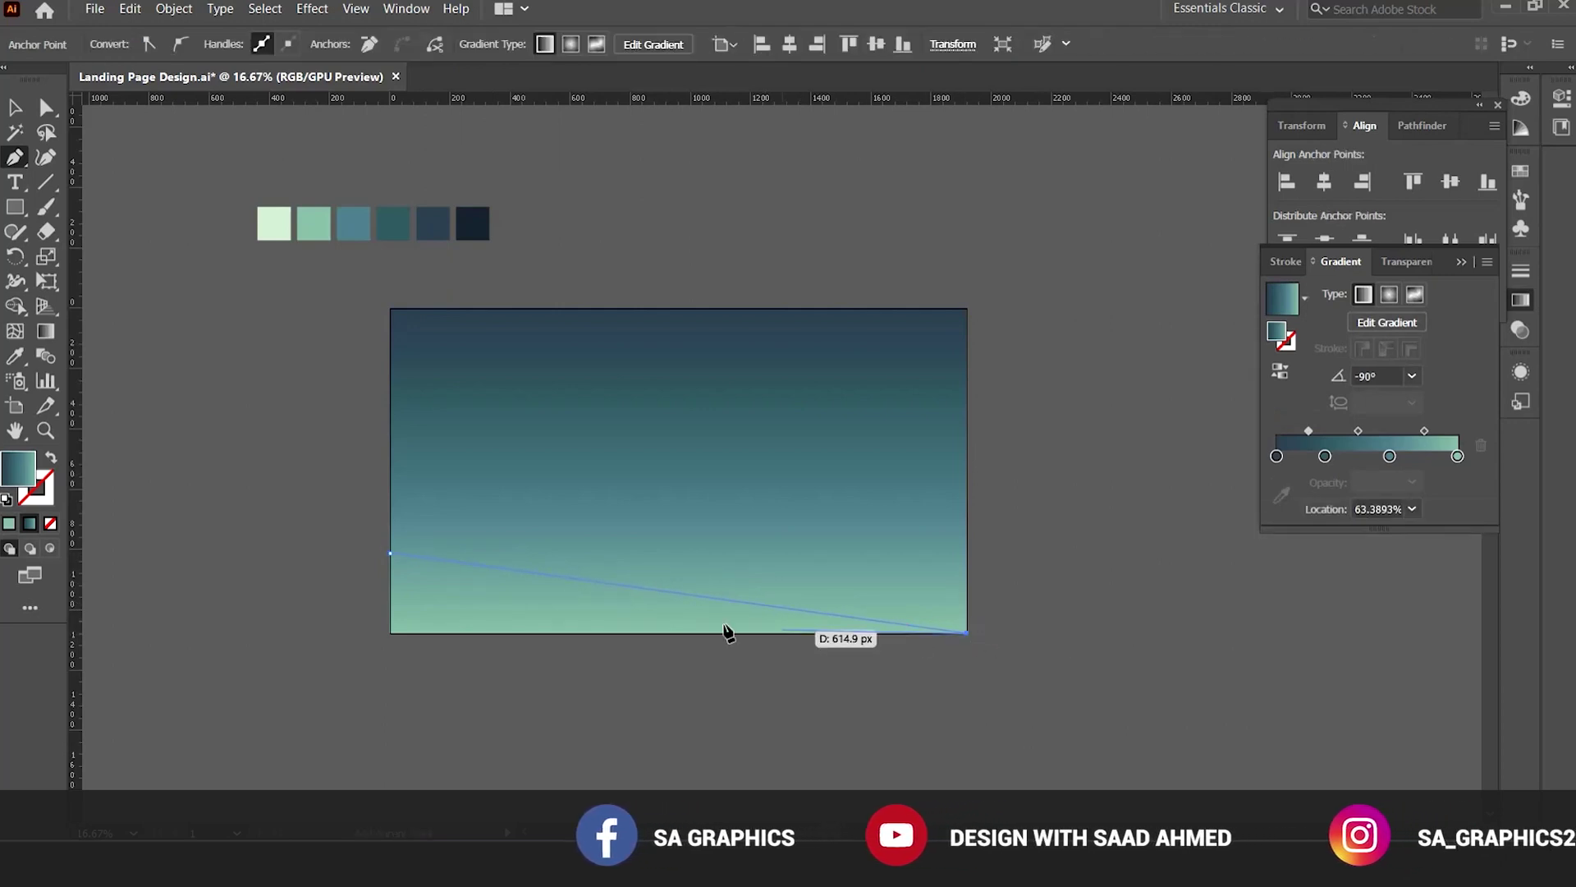
{"action": "left_click", "coordinate": [391, 634]}
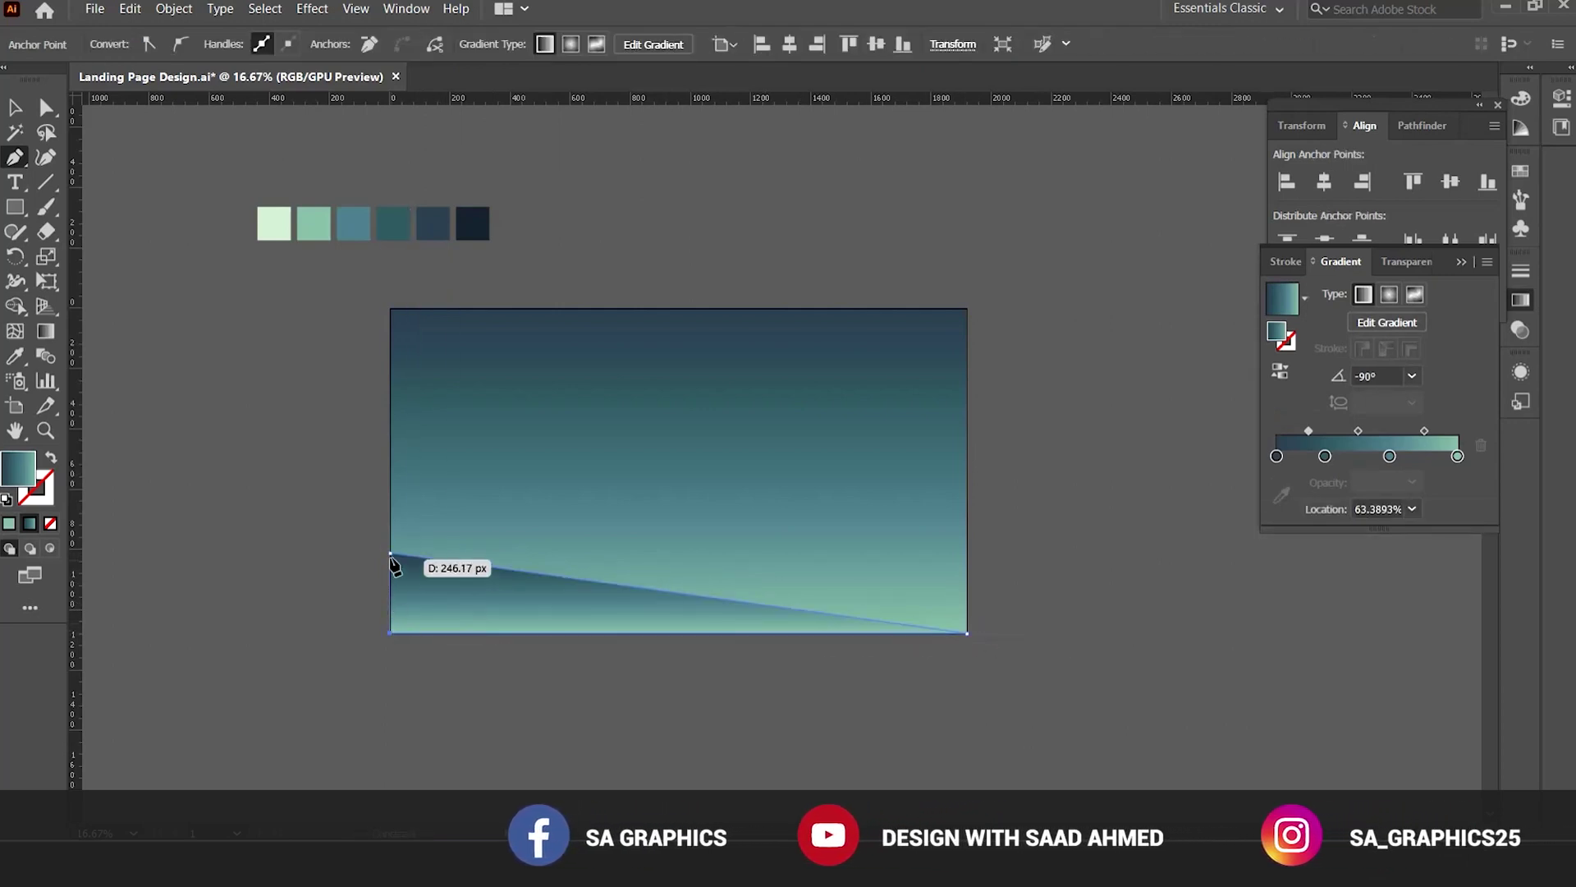
{"action": "left_click", "coordinate": [391, 554]}
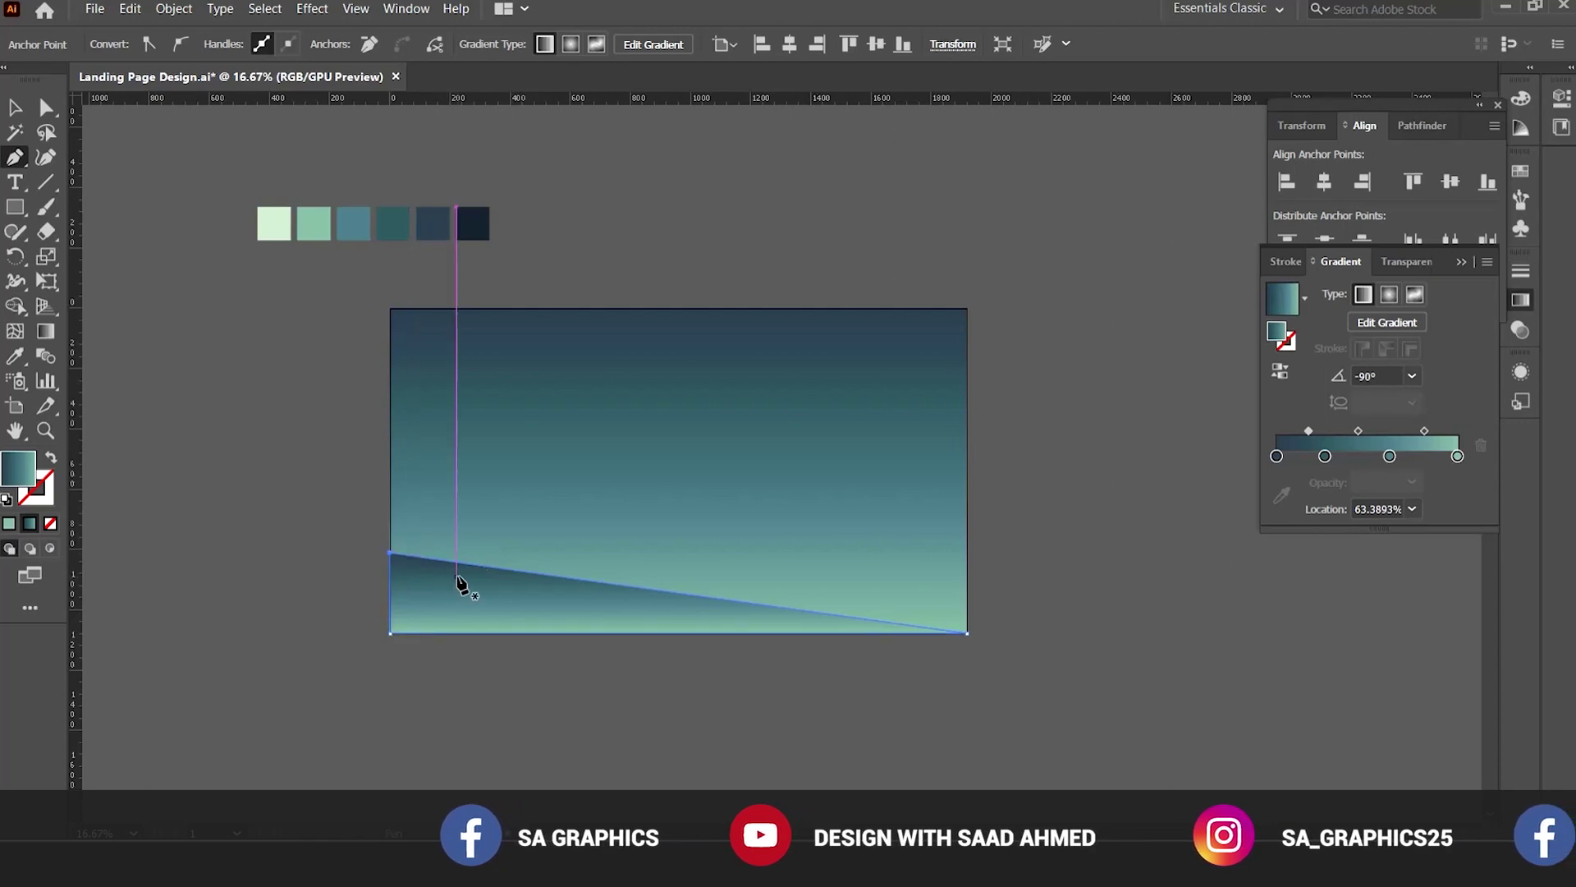
Fill the triangular ground shape with the darkest navy sampled from the palette and deselect it.
{"action": "left_click", "coordinate": [15, 357]}
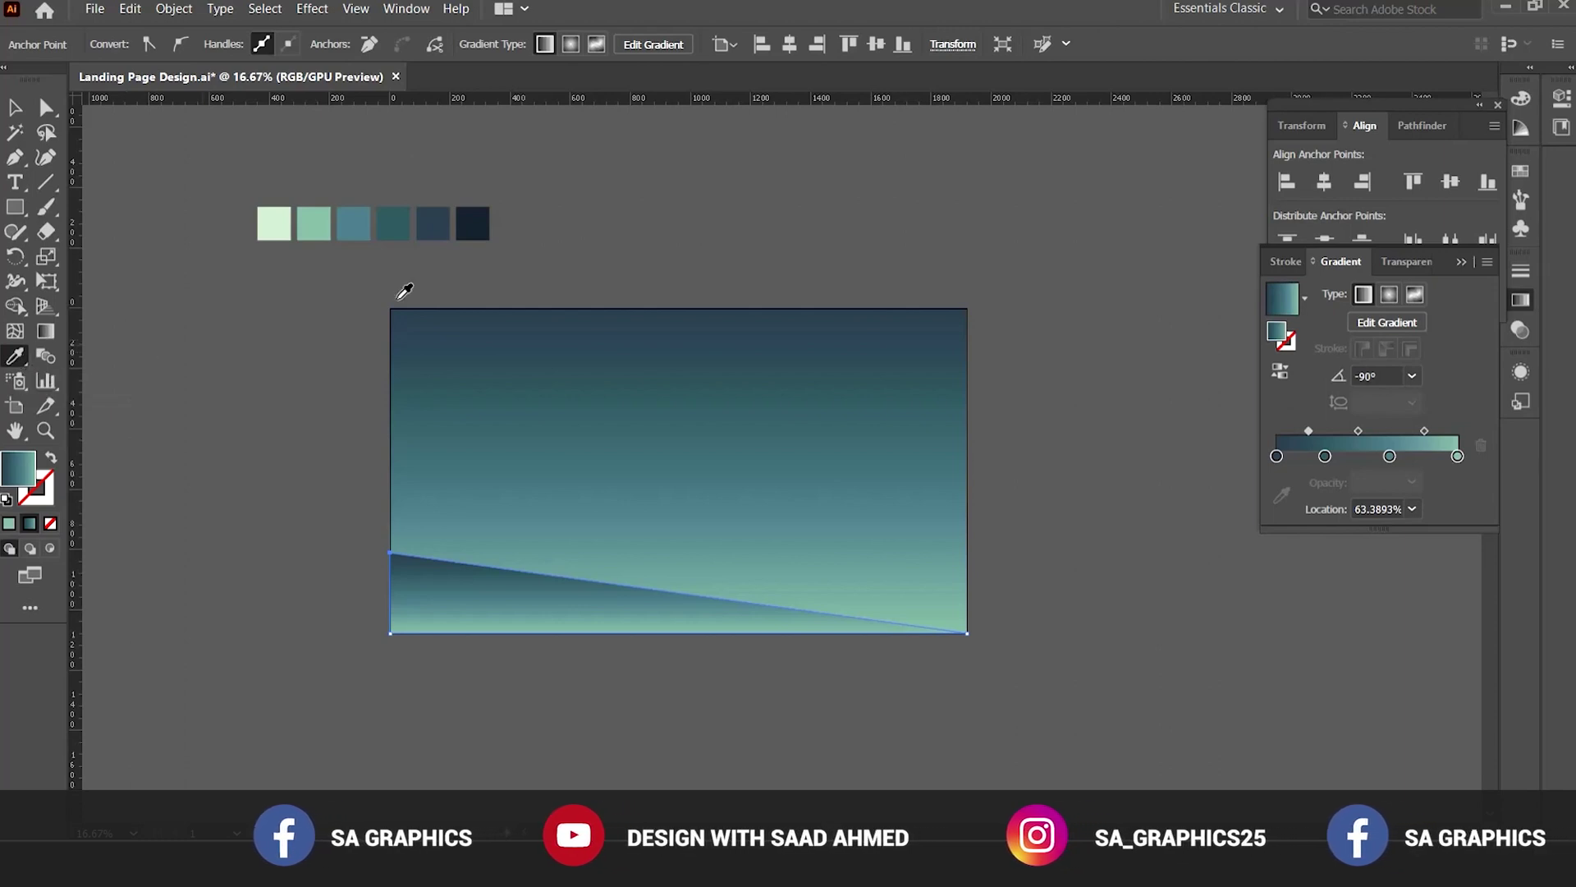
{"action": "left_click", "coordinate": [476, 215]}
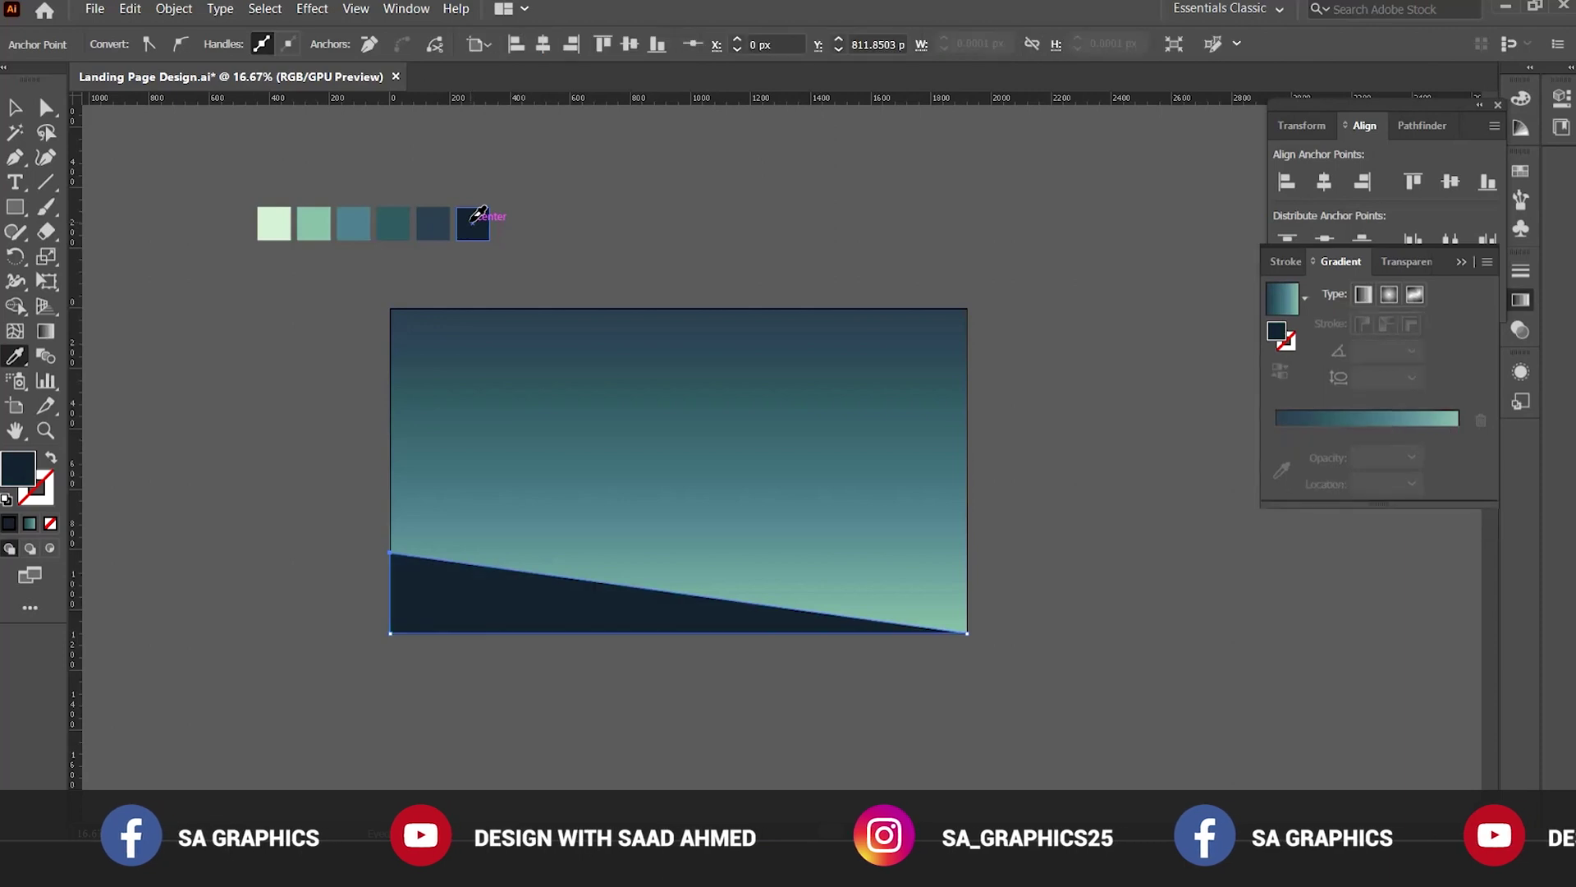
{"action": "key", "text": "v"}
{"action": "left_click", "coordinate": [567, 236]}
Draw a closed silhouette of jagged pine-tree peaks of varying heights with the Pen tool along the ground's slope, from the artboard's left edge.
{"action": "key", "text": "p"}
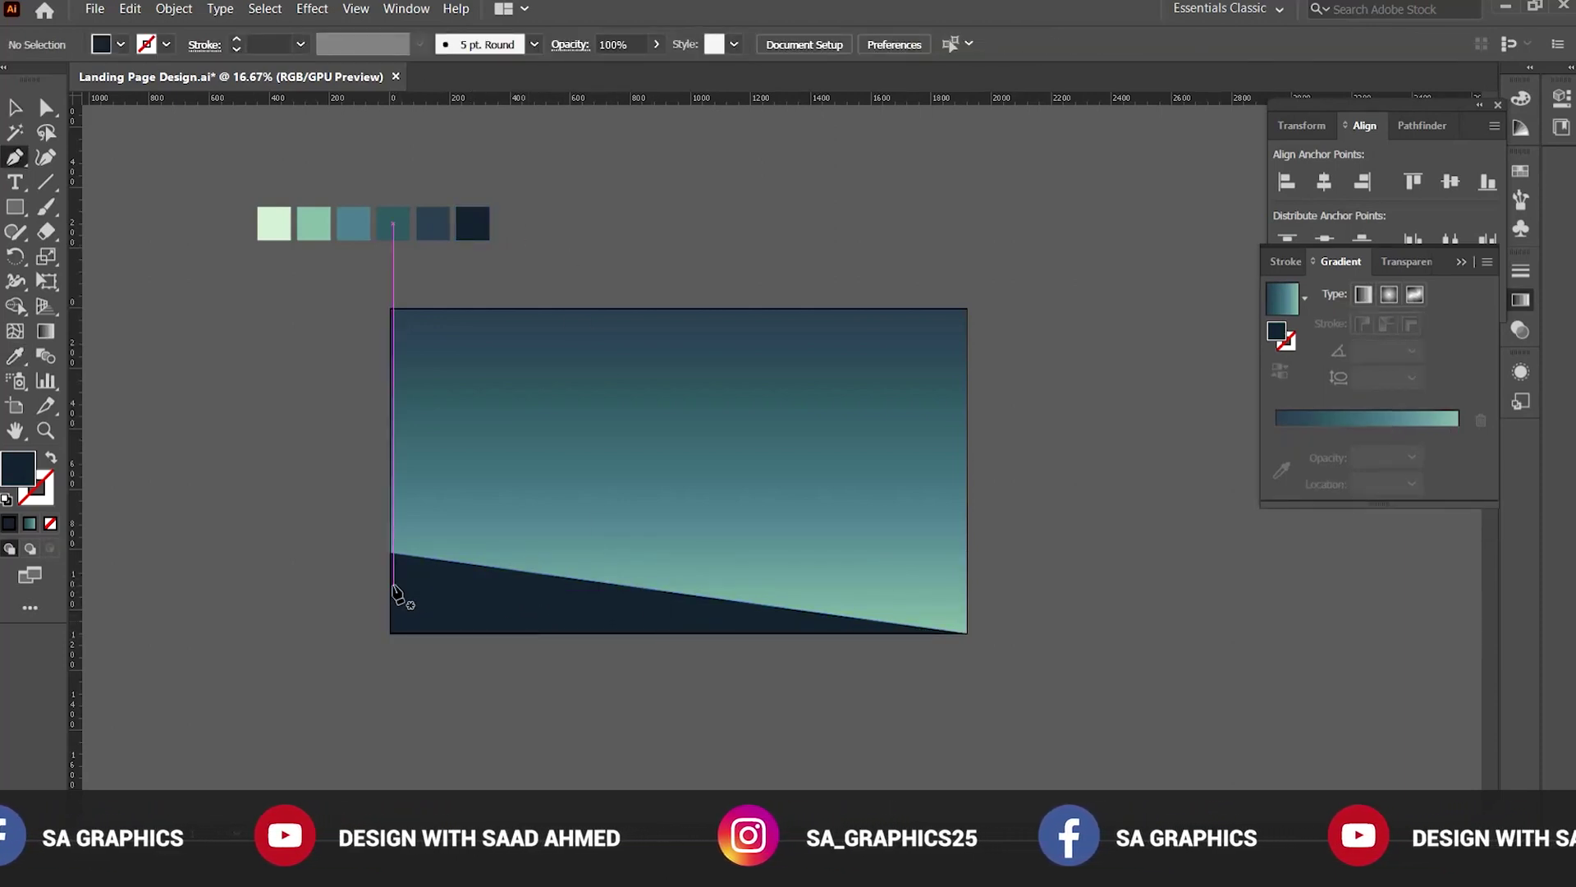
{"action": "mouse_move", "coordinate": [394, 588]}
{"action": "left_mouse_down"}
{"action": "mouse_move", "coordinate": [408, 496]}
{"action": "mouse_move", "coordinate": [421, 572]}
{"action": "left_mouse_up"}
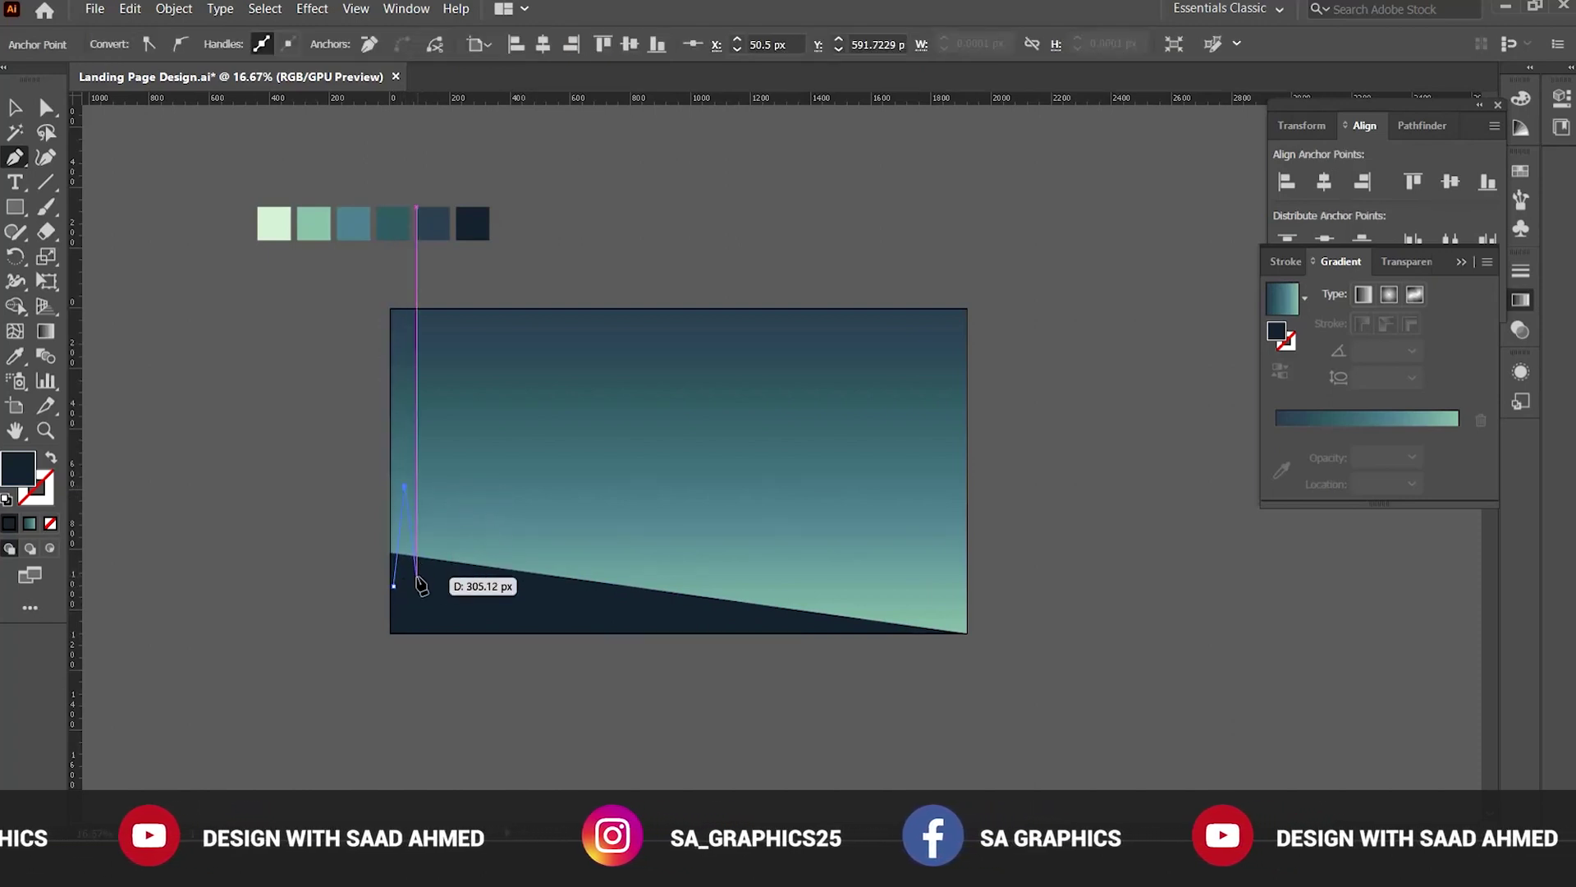
{"action": "left_click", "coordinate": [417, 577]}
{"action": "left_click", "coordinate": [427, 527]}
{"action": "left_click", "coordinate": [438, 572]}
{"action": "left_click", "coordinate": [450, 534]}
{"action": "left_click", "coordinate": [460, 572]}
{"action": "left_click", "coordinate": [491, 581]}
{"action": "left_click", "coordinate": [505, 532]}
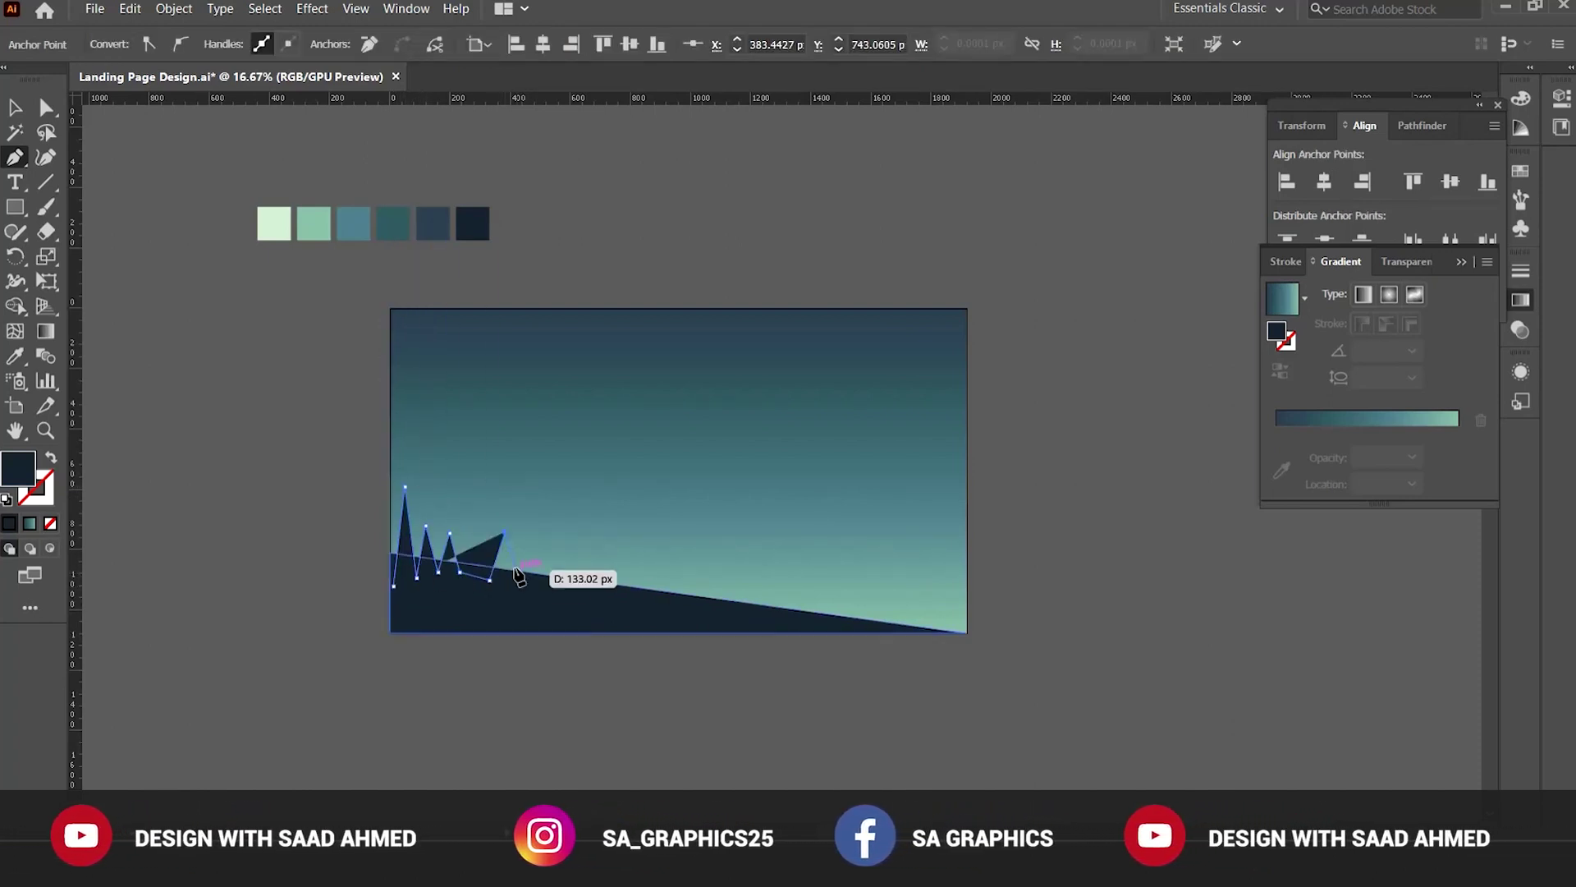
{"action": "left_click", "coordinate": [510, 566]}
{"action": "left_click", "coordinate": [523, 501]}
{"action": "left_click", "coordinate": [593, 586]}
{"action": "left_click", "coordinate": [604, 540]}
{"action": "left_click", "coordinate": [611, 589]}
{"action": "left_click", "coordinate": [617, 566]}
{"action": "left_click", "coordinate": [630, 594]}
{"action": "left_click", "coordinate": [678, 597]}
{"action": "left_click", "coordinate": [686, 550]}
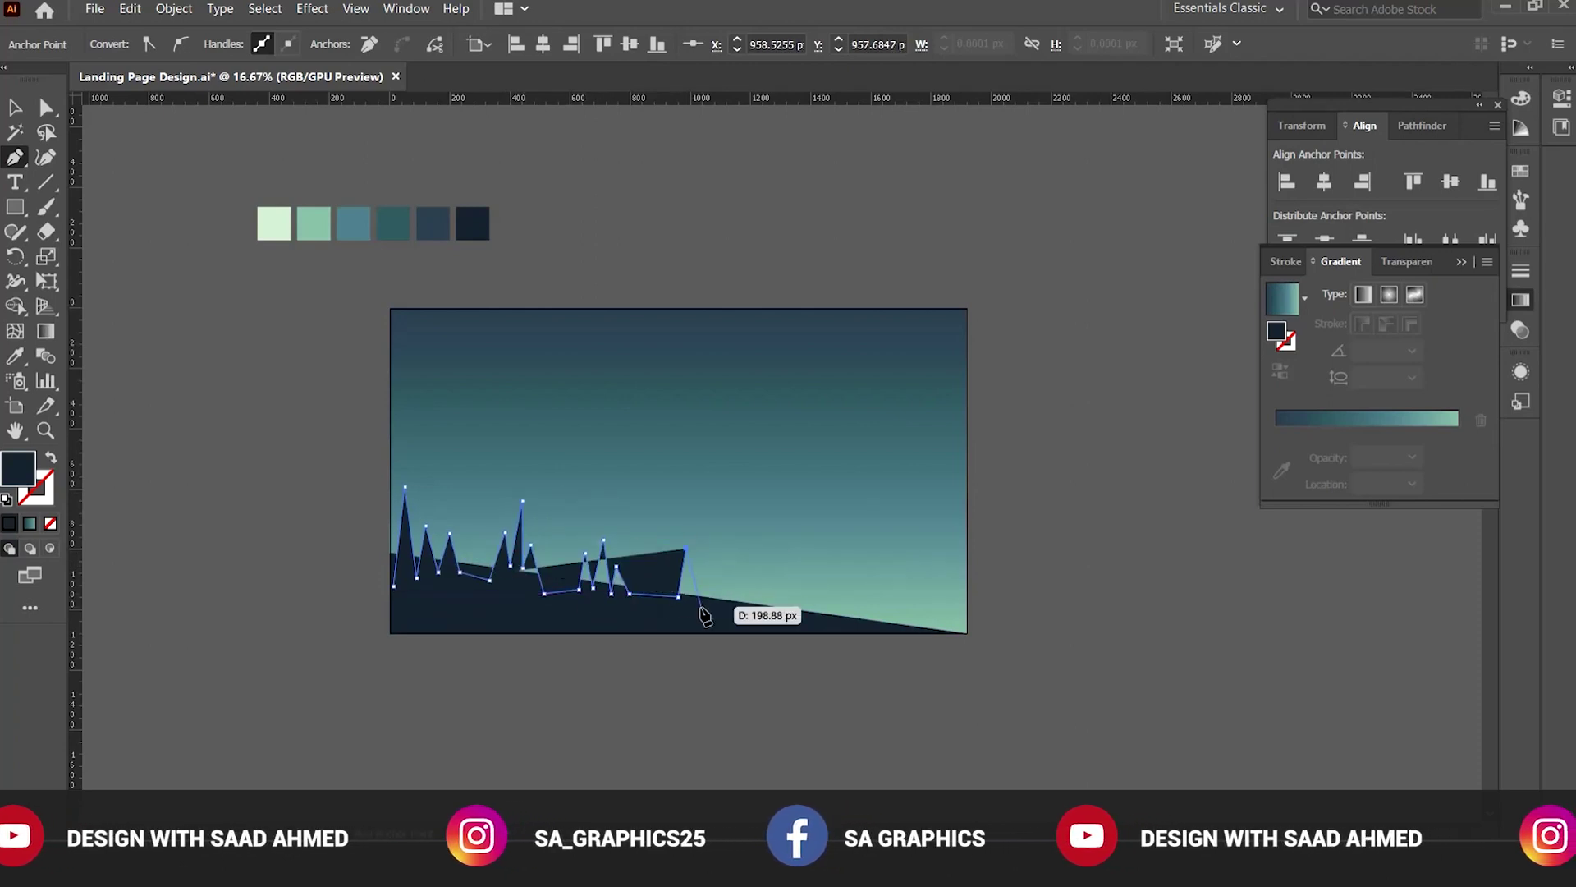
{"action": "left_click", "coordinate": [694, 606]}
{"action": "left_click", "coordinate": [585, 606]}
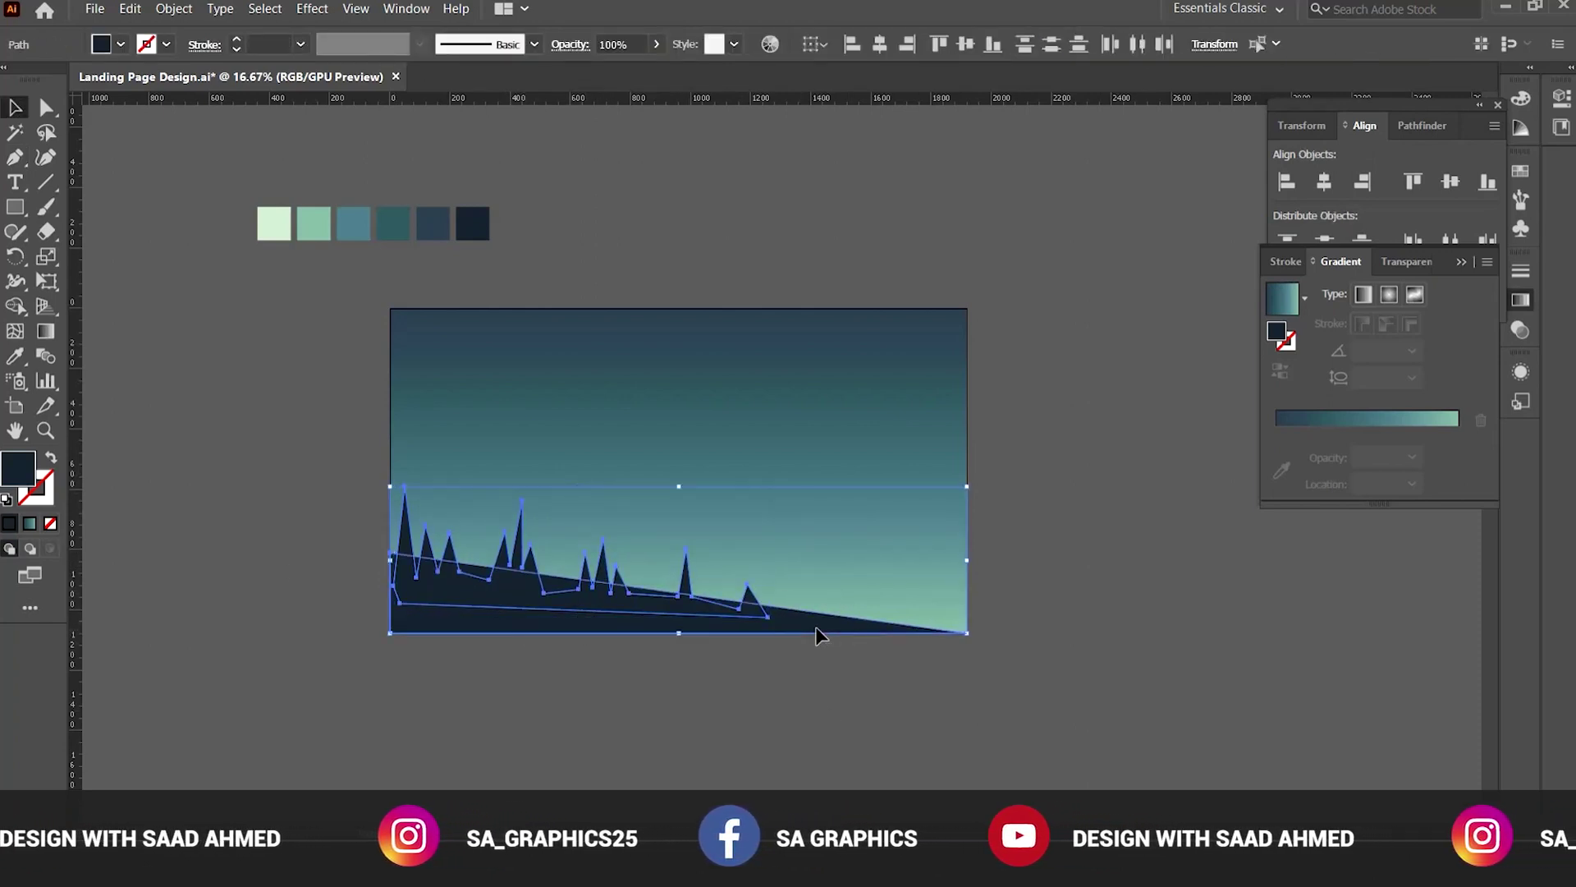
Group the jagged tree silhouette together with the triangular ground shape.
{"action": "key", "text": "a"}
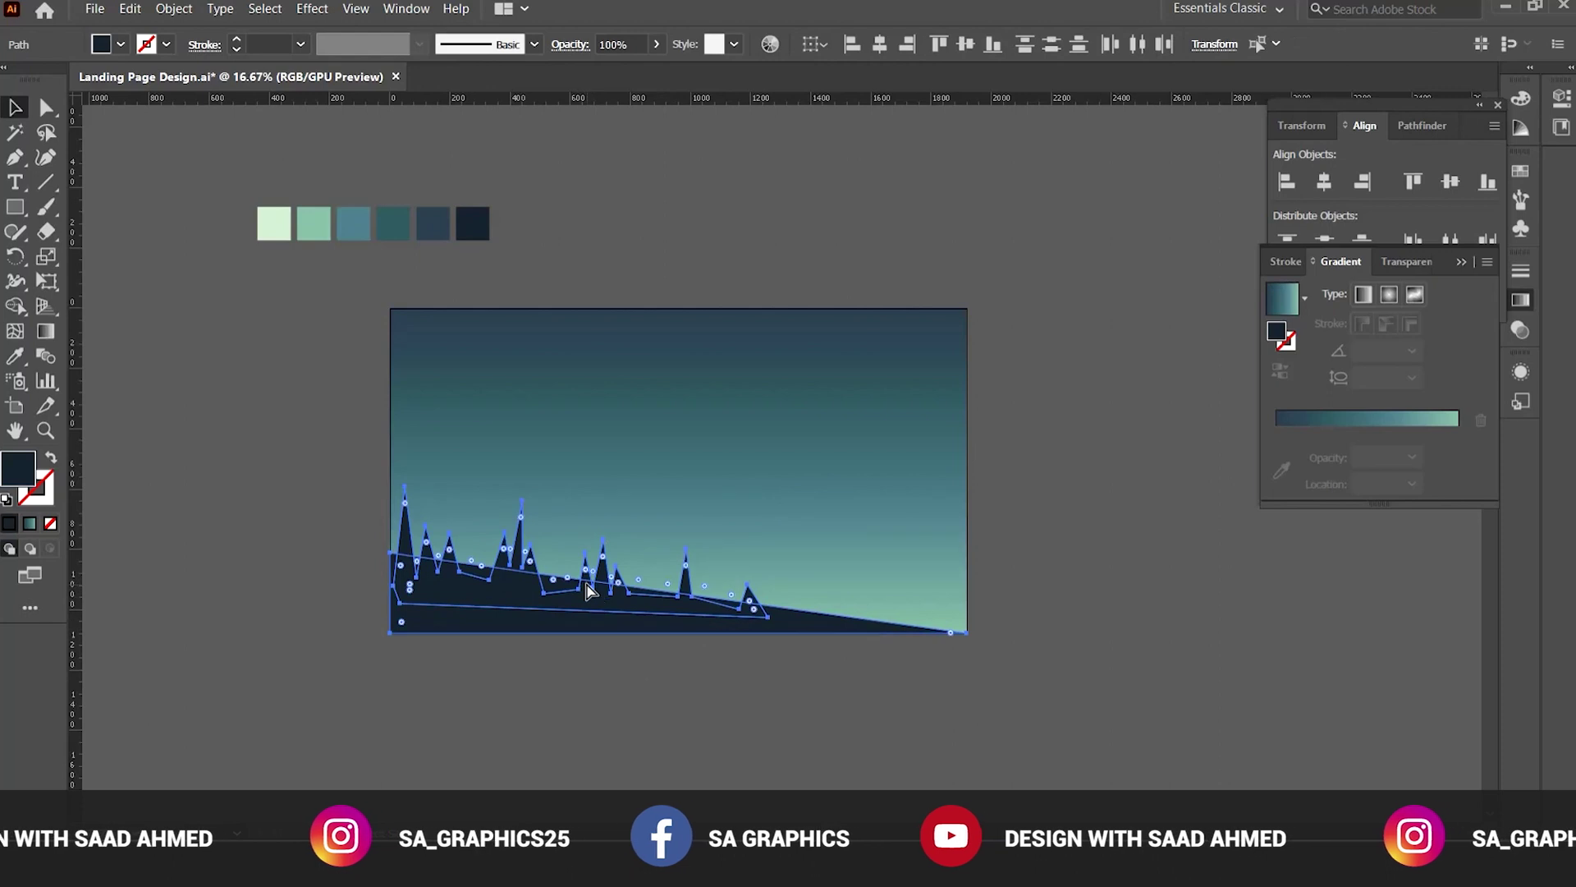
{"action": "key", "text": "v"}
{"action": "key", "text": "ctrl+g"}
{"action": "left_click", "coordinate": [672, 674]}
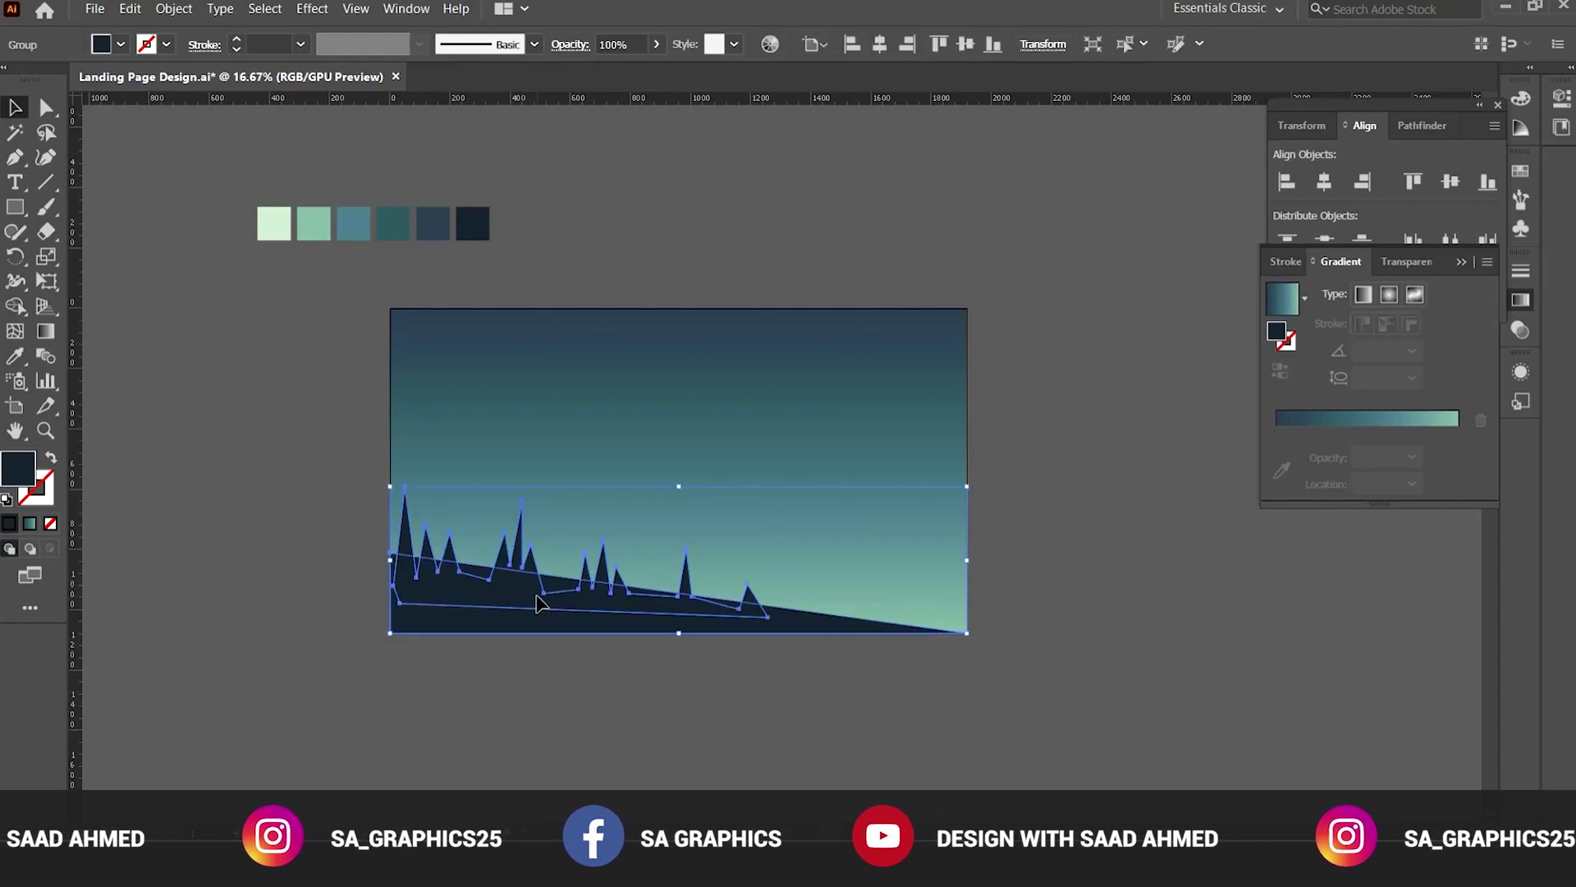
Create a mirrored copy of the ground-and-trees group with Reflect across the vertical axis.
{"action": "left_click", "coordinate": [162, 10]}
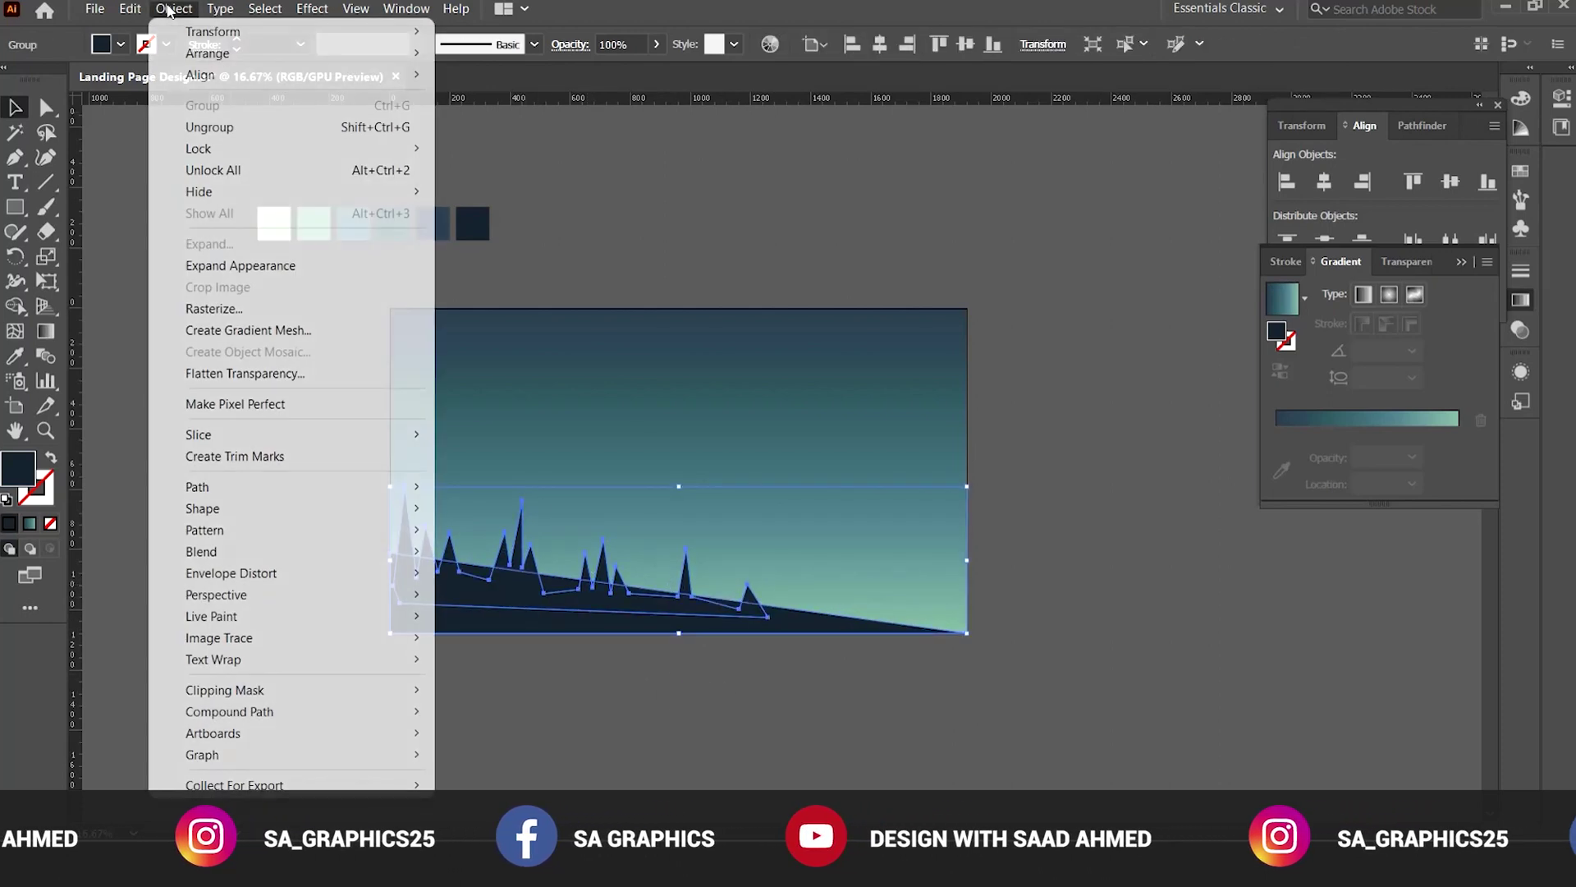
{"action": "mouse_move", "coordinate": [236, 35]}
{"action": "left_click", "coordinate": [489, 105]}
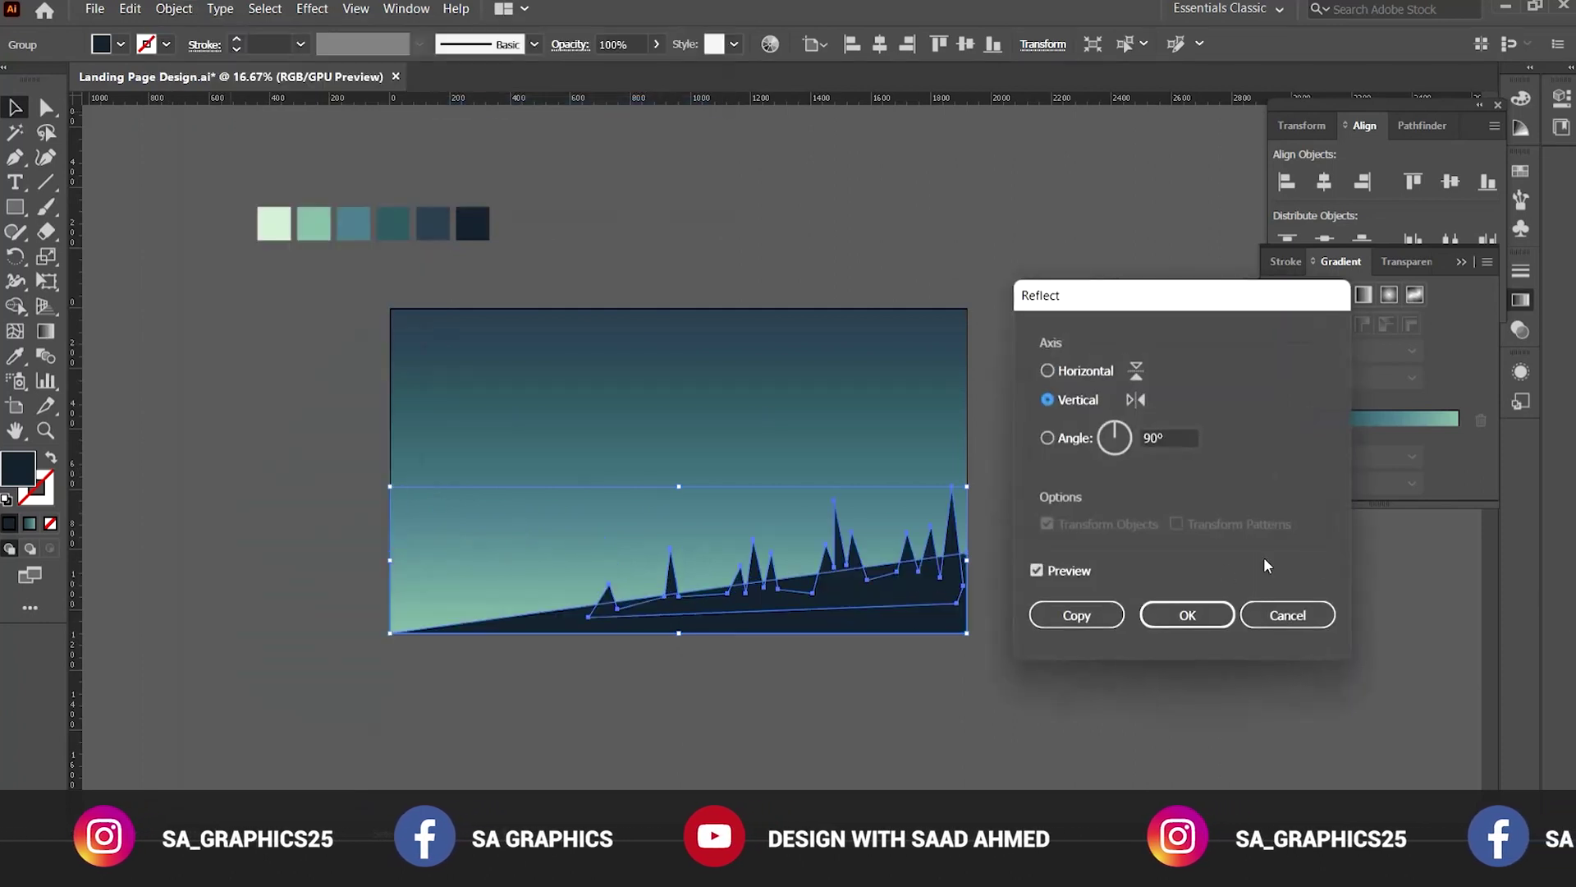
{"action": "left_click", "coordinate": [1076, 614]}
{"action": "left_click", "coordinate": [1010, 615]}
{"action": "left_click", "coordinate": [934, 624]}
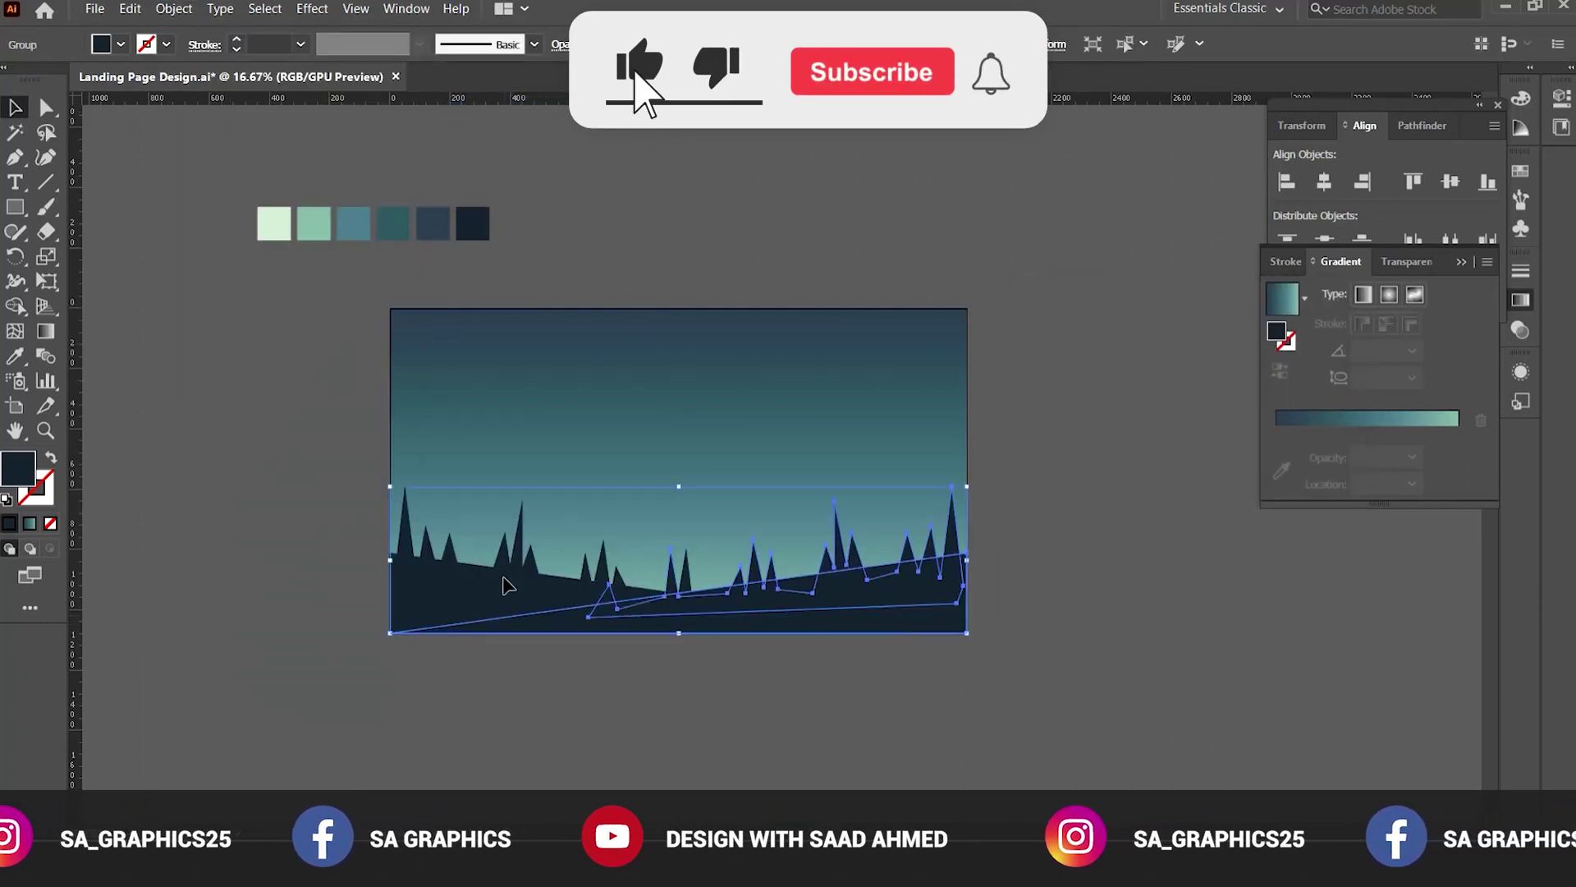
Scale the mirrored group down to about 70% of its size, keeping it anchored at the artboard's bottom-right corner.
{"action": "left_click", "coordinate": [411, 578], "text": "shift"}
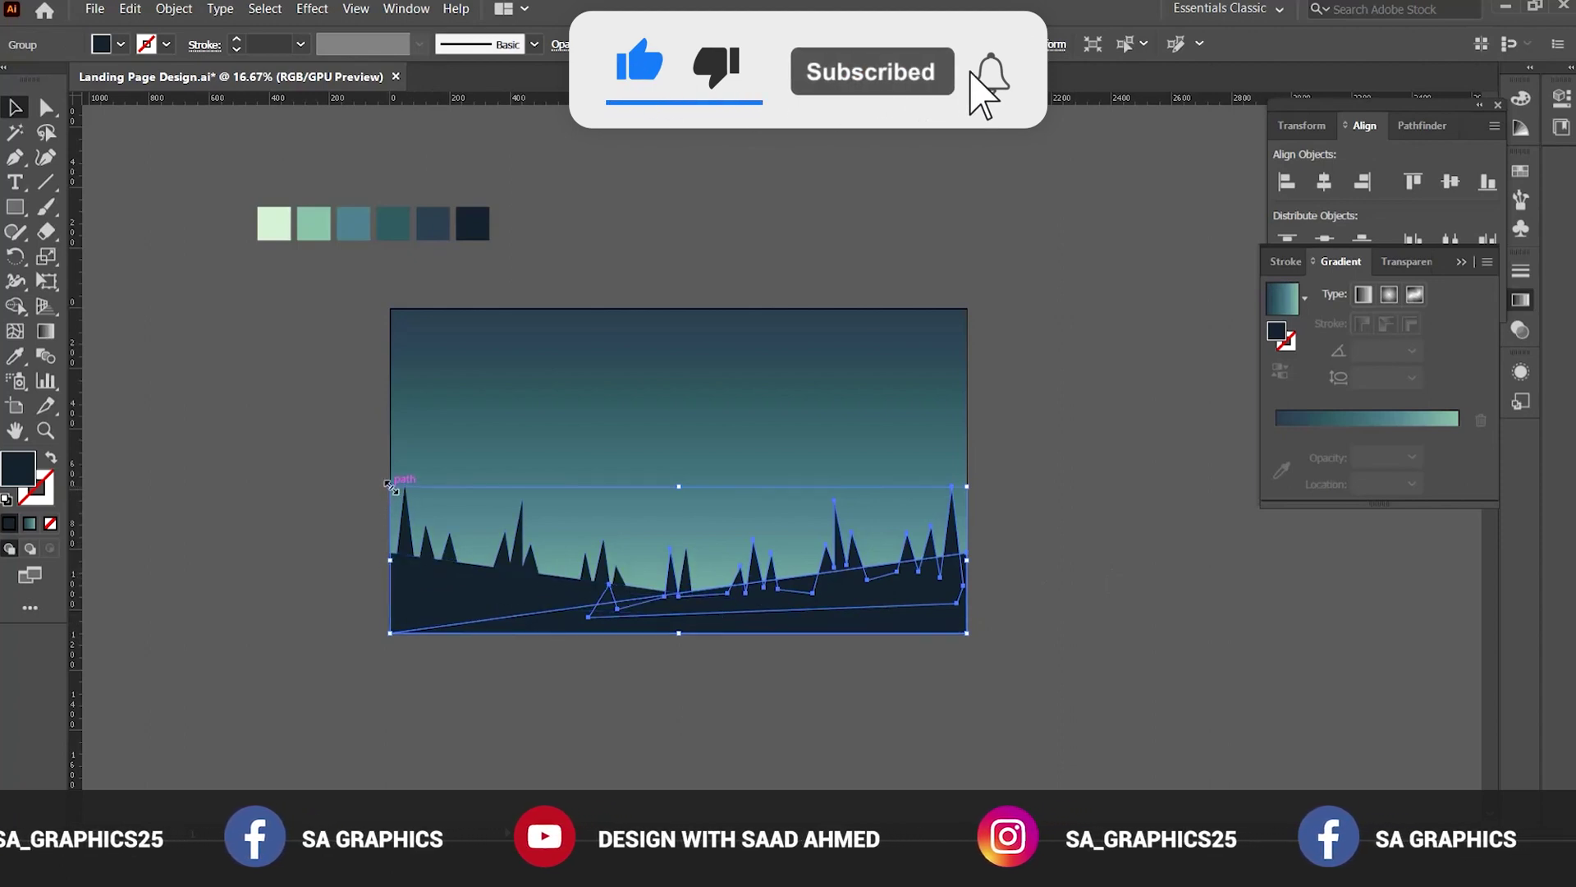
{"action": "left_click_drag", "start_coordinate": [391, 487], "coordinate": [521, 530]}
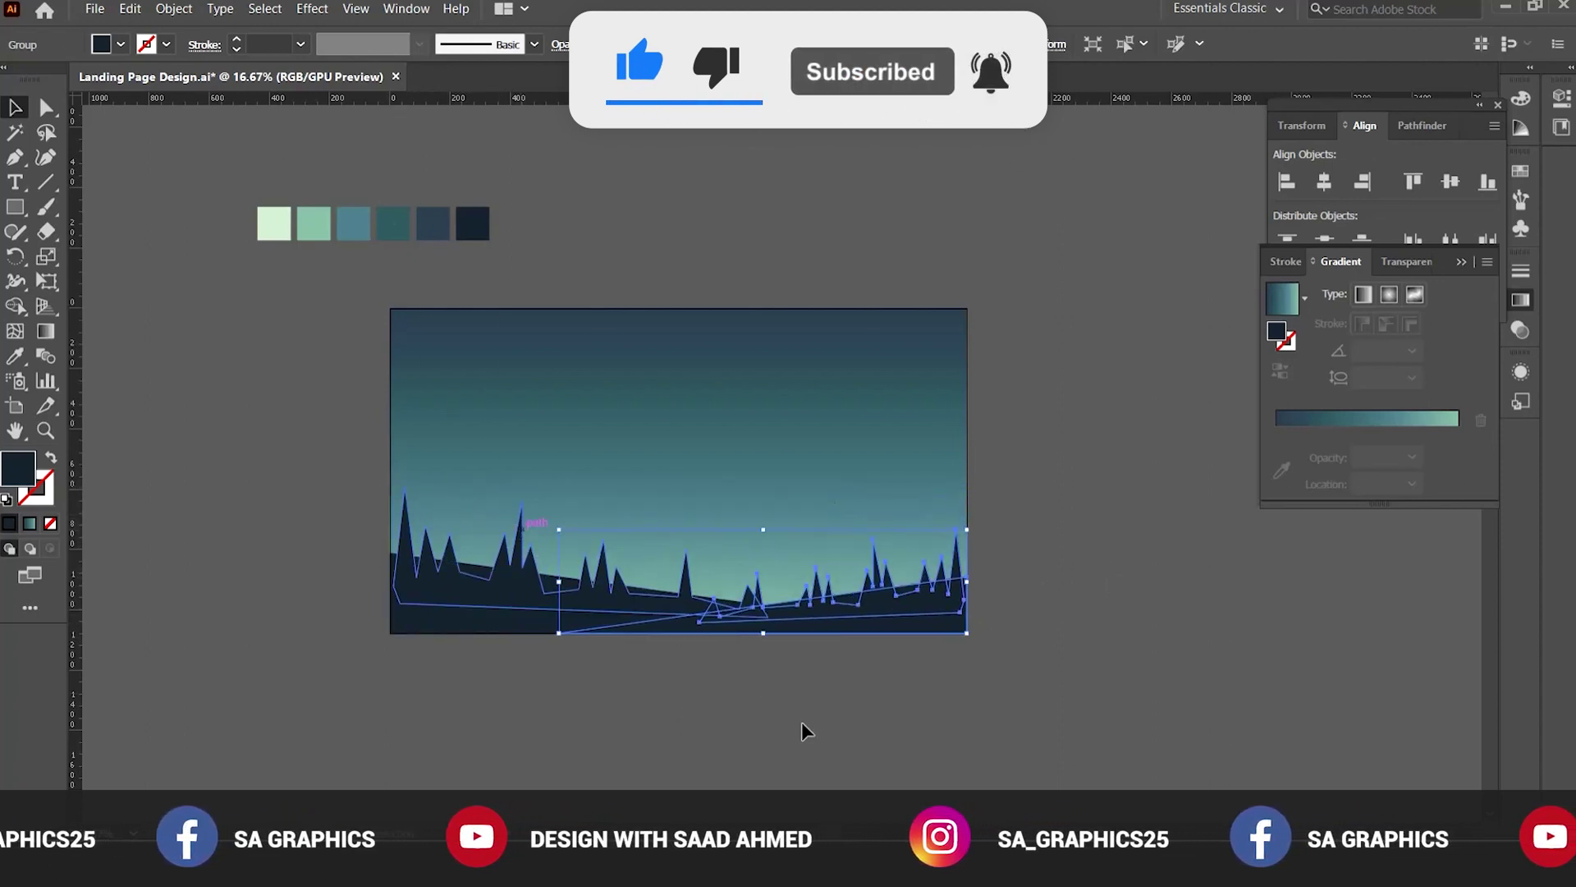
{"action": "left_click", "coordinate": [898, 702]}
Recolour the mirrored group with a slightly lighter dark slate fill of H 204°, S 34%, B 24%.
{"action": "left_click", "coordinate": [941, 613]}
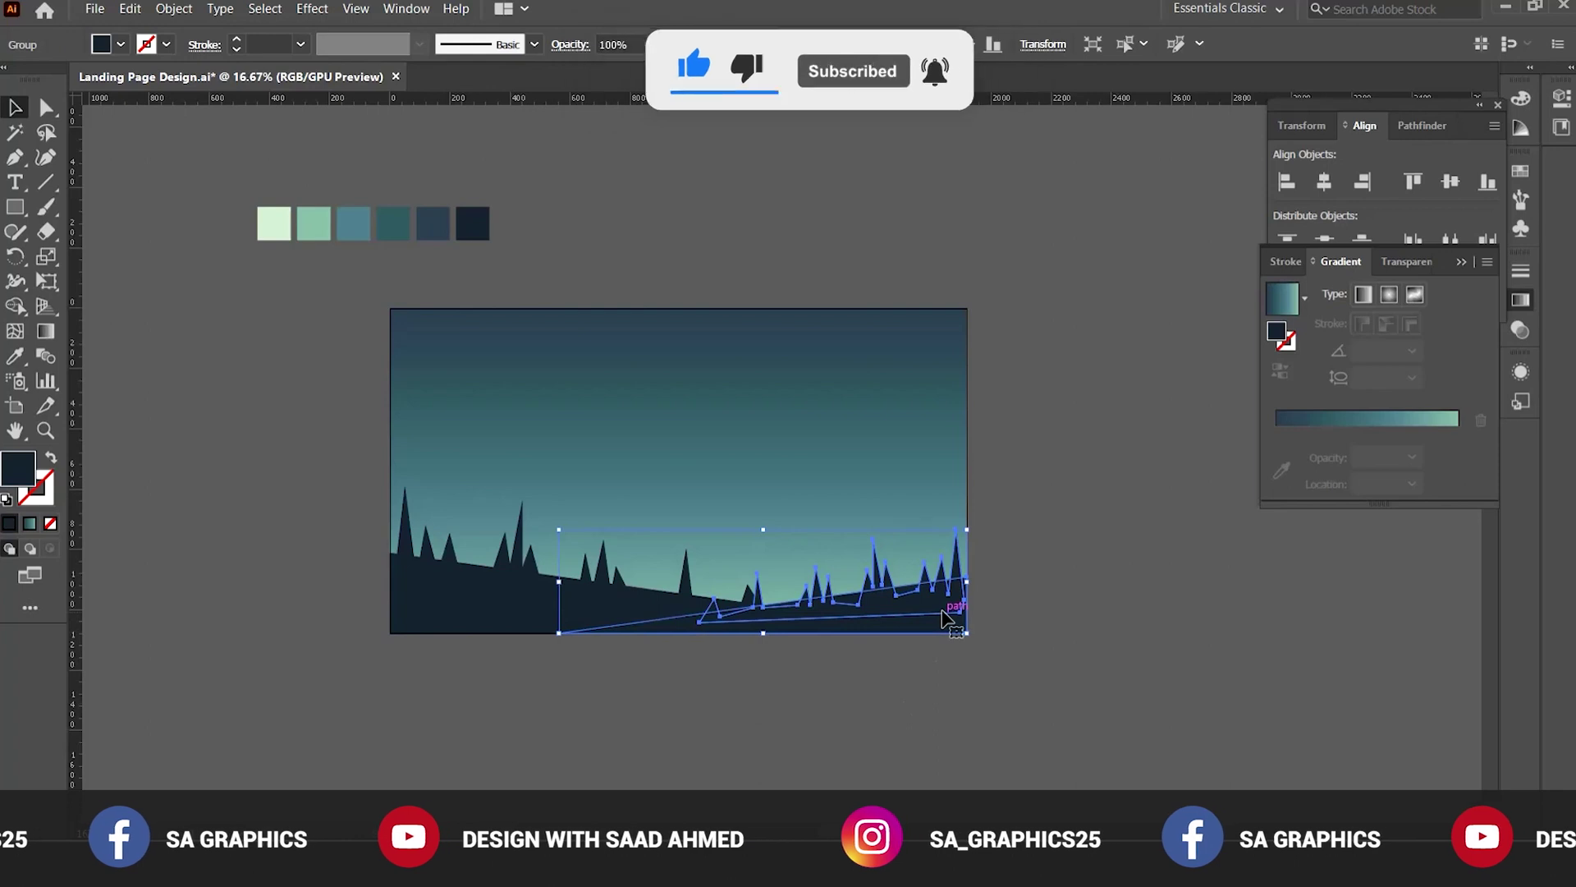
{"action": "double_click", "coordinate": [18, 469]}
{"action": "left_click_drag", "start_coordinate": [786, 757], "coordinate": [779, 751]}
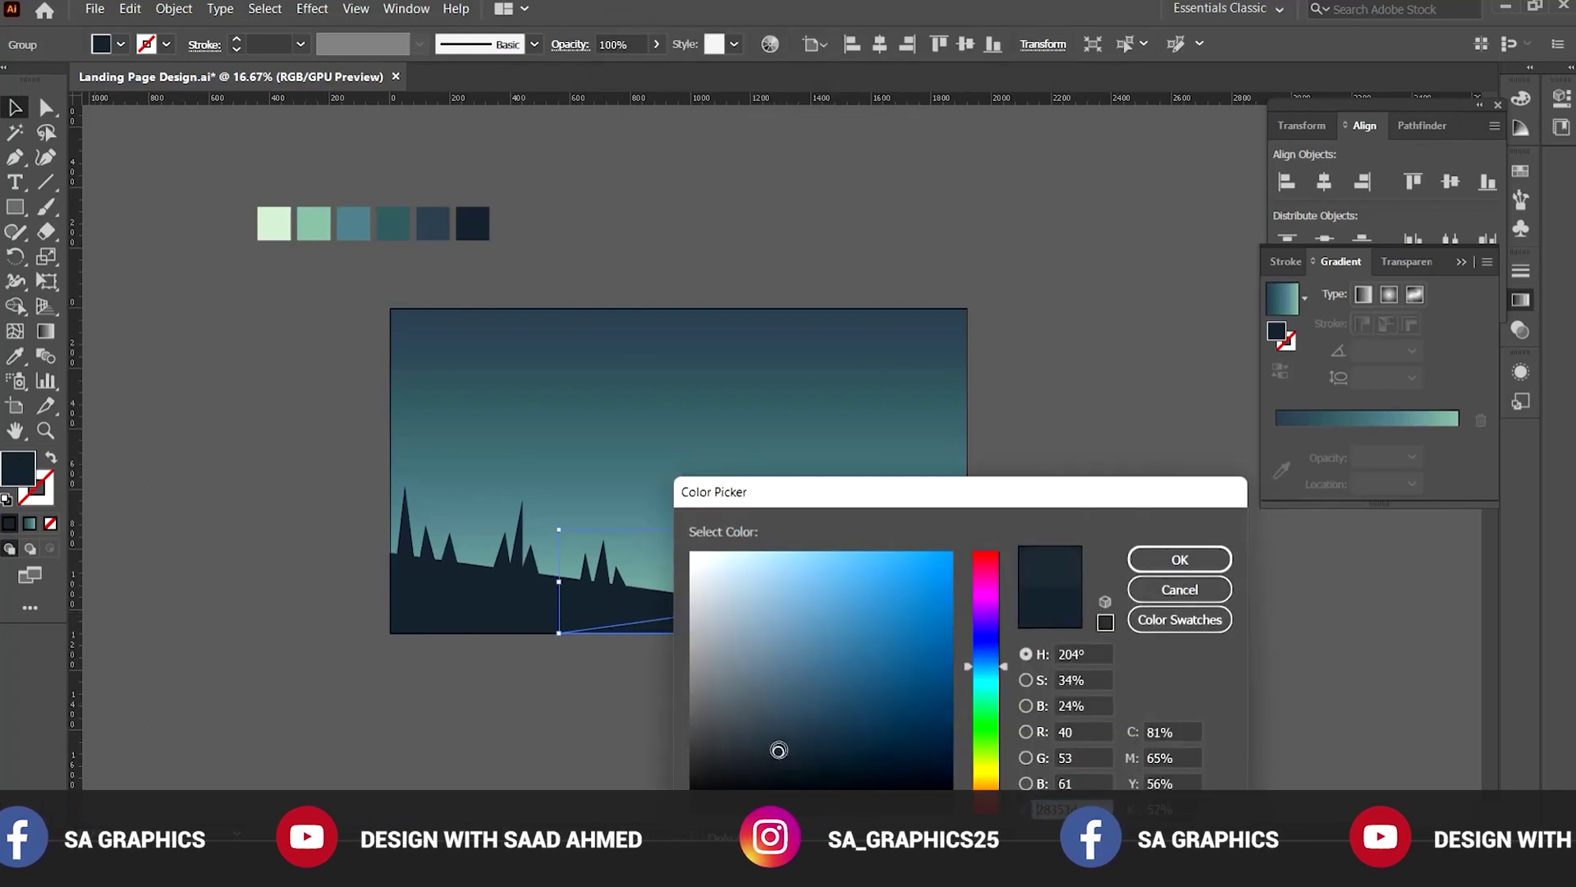
{"action": "left_click", "coordinate": [1143, 564]}
{"action": "left_click", "coordinate": [1105, 570]}
Stretch the mirrored group slightly taller from its upper edge, keeping its base on the artboard's bottom edge.
{"action": "left_click", "coordinate": [839, 558], "text": "ctrl"}
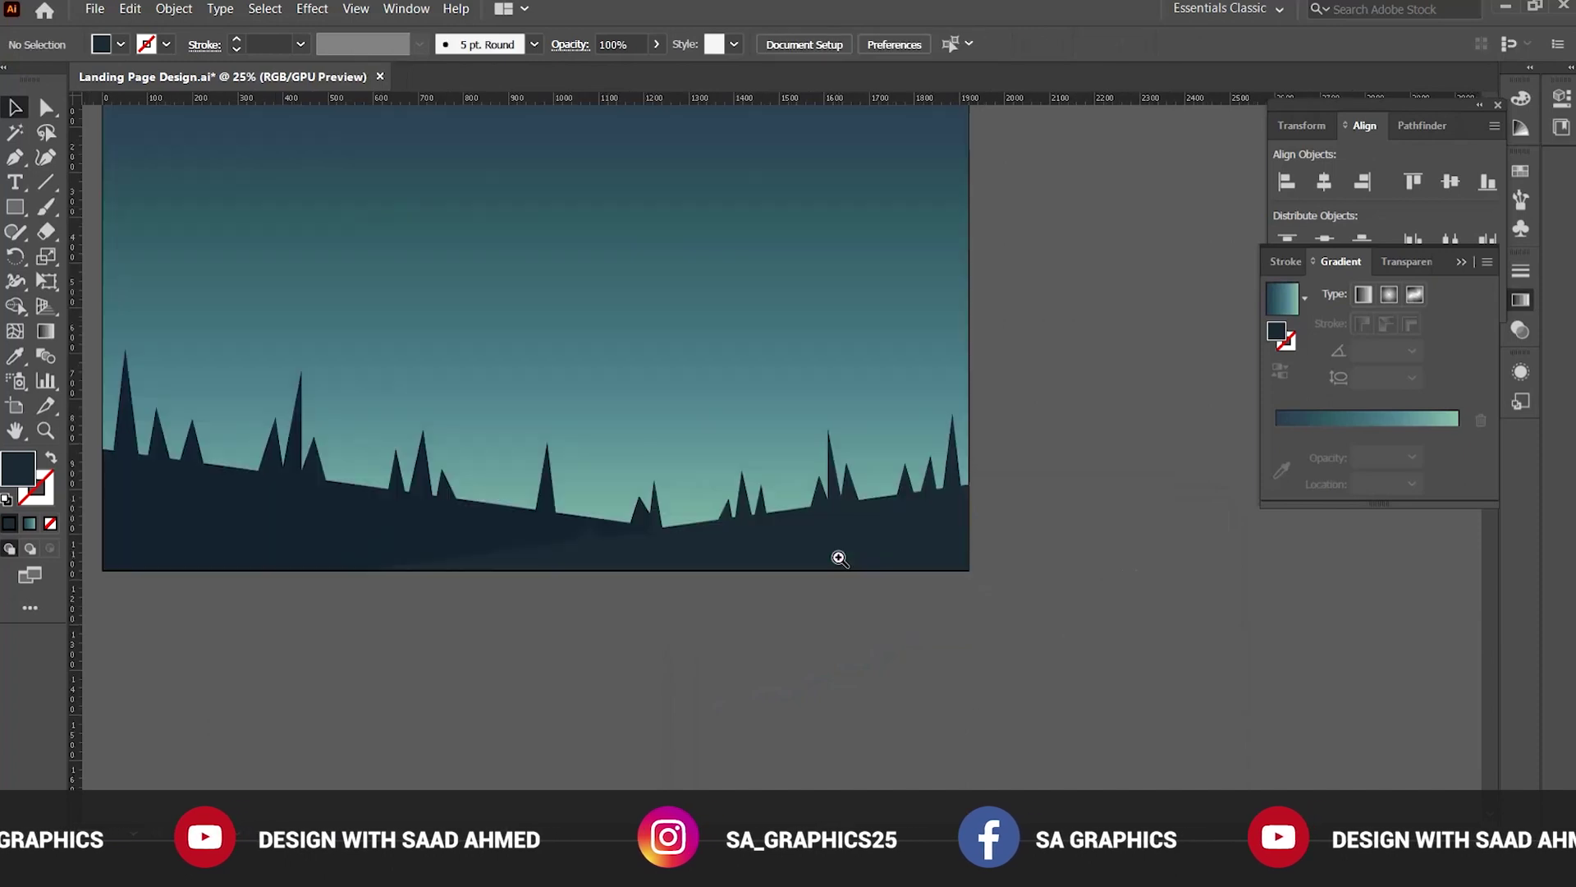
{"action": "left_click", "coordinate": [839, 558], "text": "ctrl"}
{"action": "left_click_drag", "start_coordinate": [719, 557], "coordinate": [848, 686]}
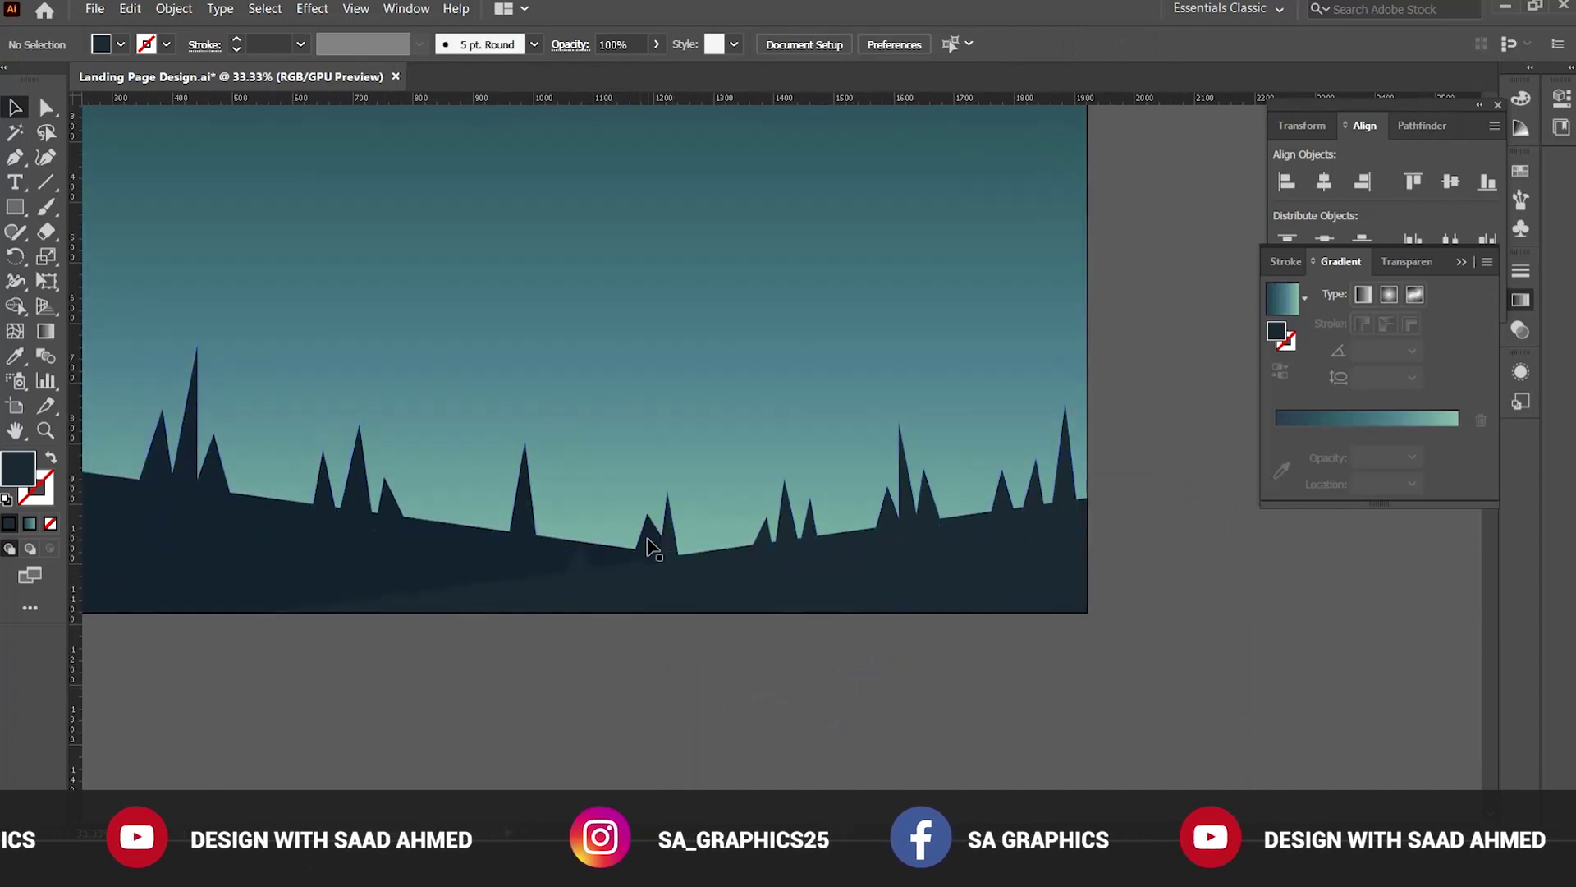
{"action": "left_click", "coordinate": [704, 591]}
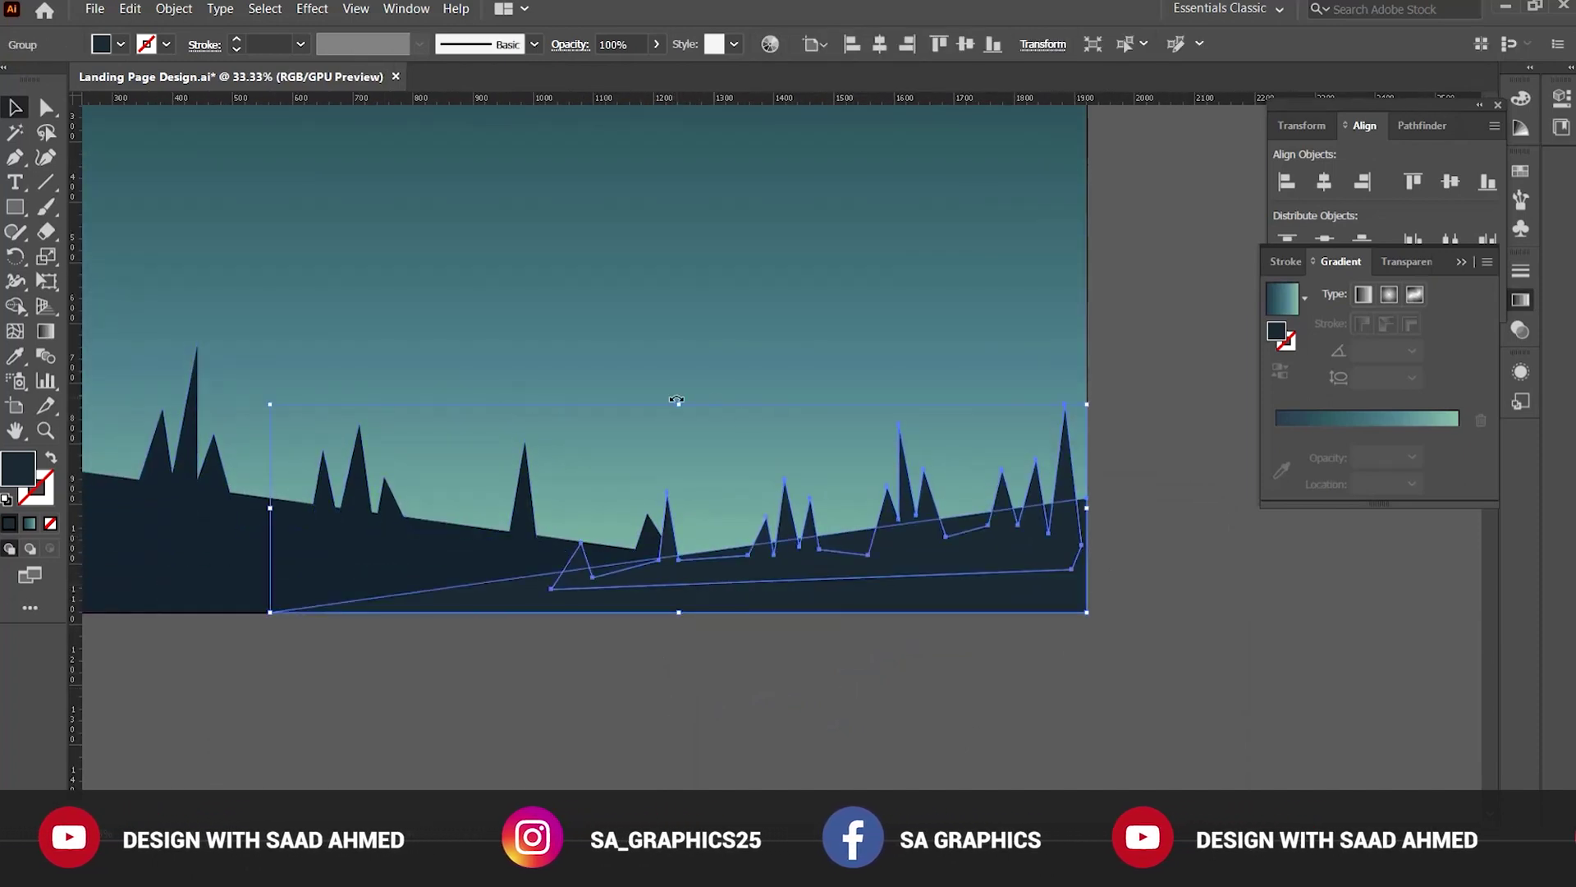
{"action": "left_click_drag", "start_coordinate": [683, 408], "coordinate": [683, 384]}
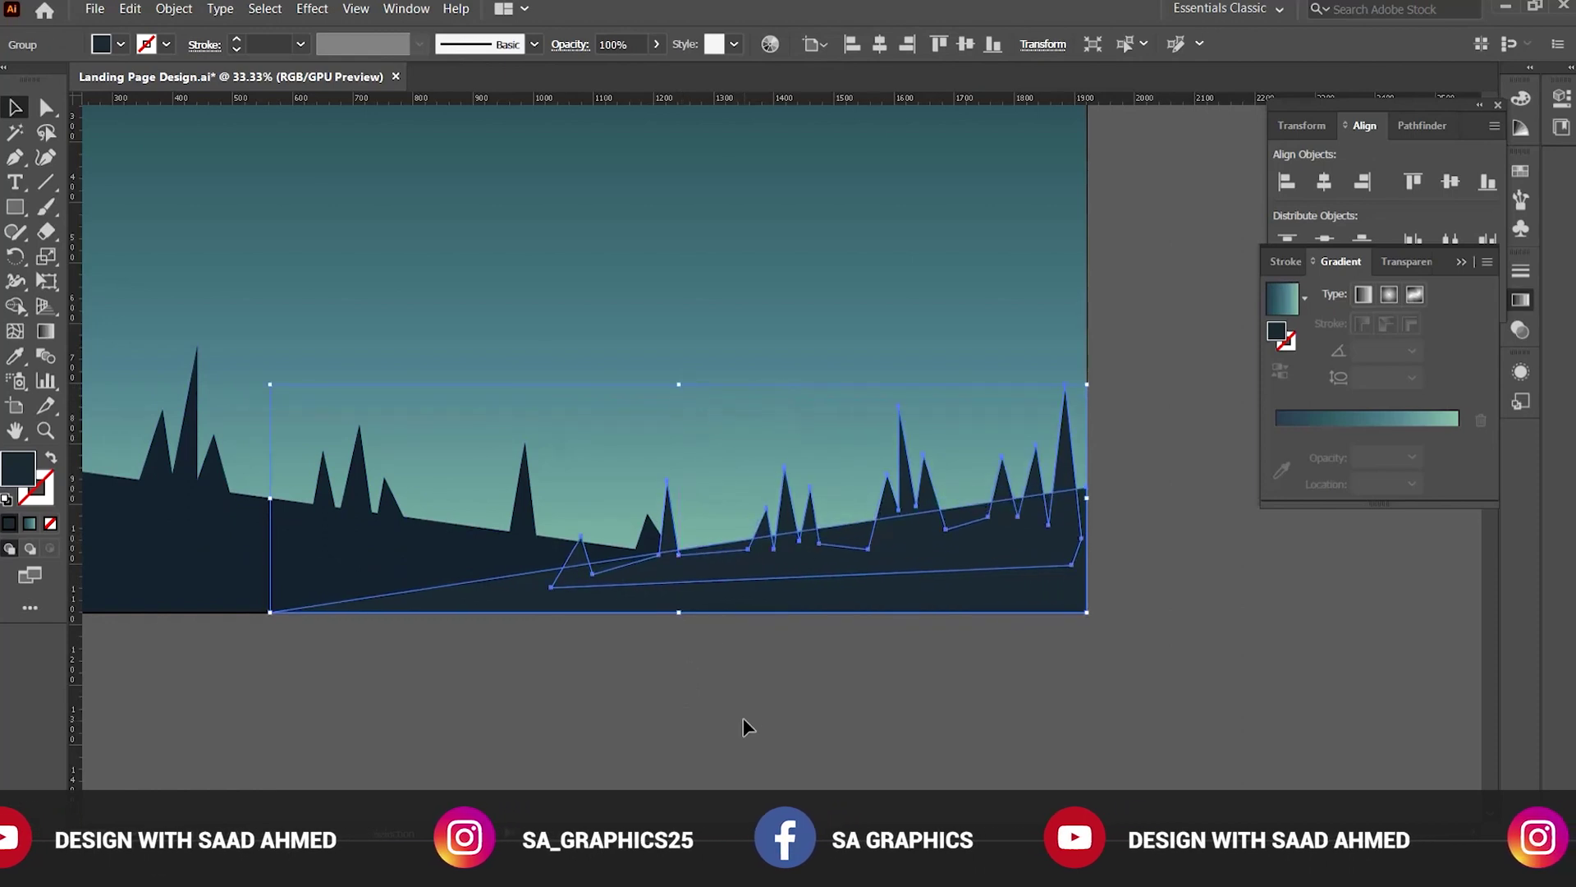
{"action": "left_click", "coordinate": [744, 725]}
Reduce the height of the original ground-and-trees group from its upper edge, keeping its base in place, and deselect it.
{"action": "scroll", "coordinate": [714, 475], "scroll_direction": "down", "scroll_amount": 1}
{"action": "left_click_drag", "start_coordinate": [633, 617], "coordinate": [788, 574]}
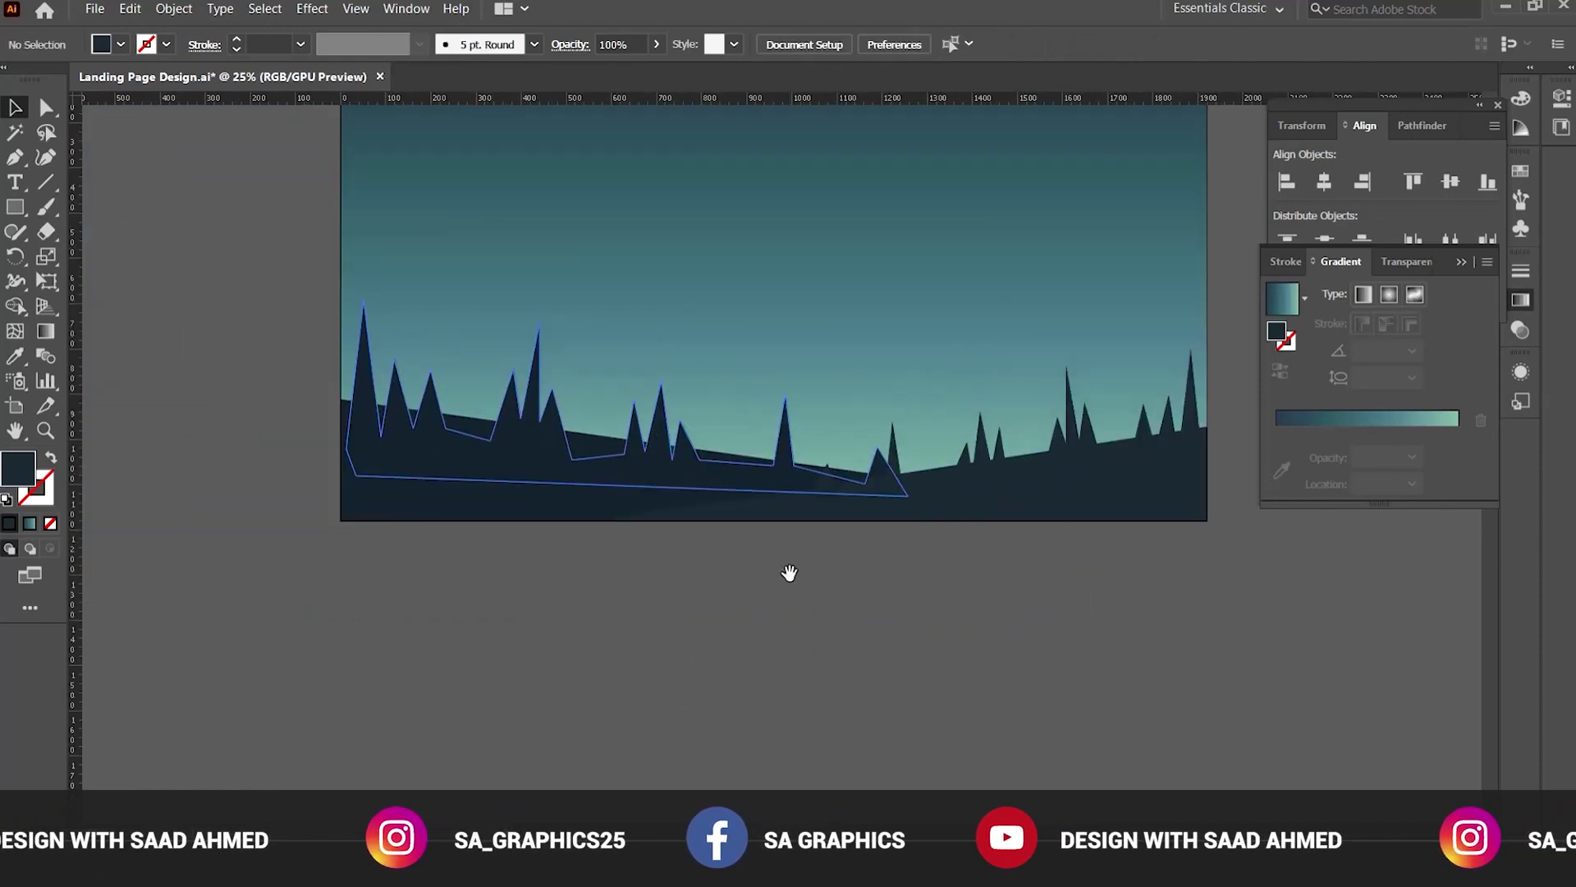
{"action": "left_click_drag", "start_coordinate": [936, 587], "coordinate": [855, 641]}
{"action": "left_click", "coordinate": [844, 474], "text": "ctrl+alt"}
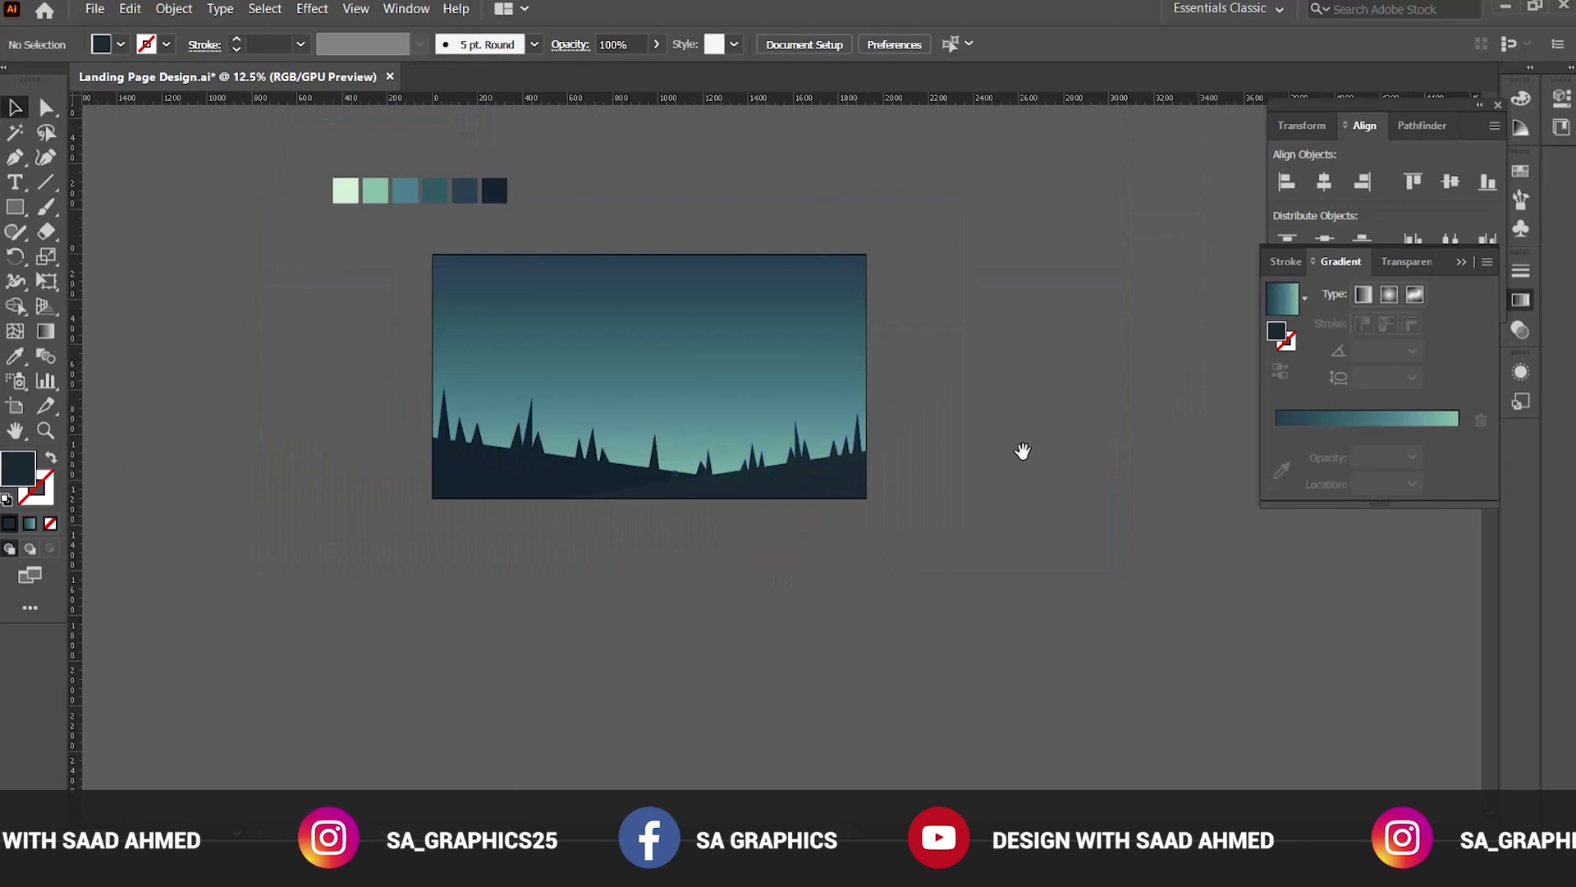
{"action": "left_click_drag", "start_coordinate": [865, 486], "coordinate": [819, 546]}
{"action": "left_click", "coordinate": [507, 542]}
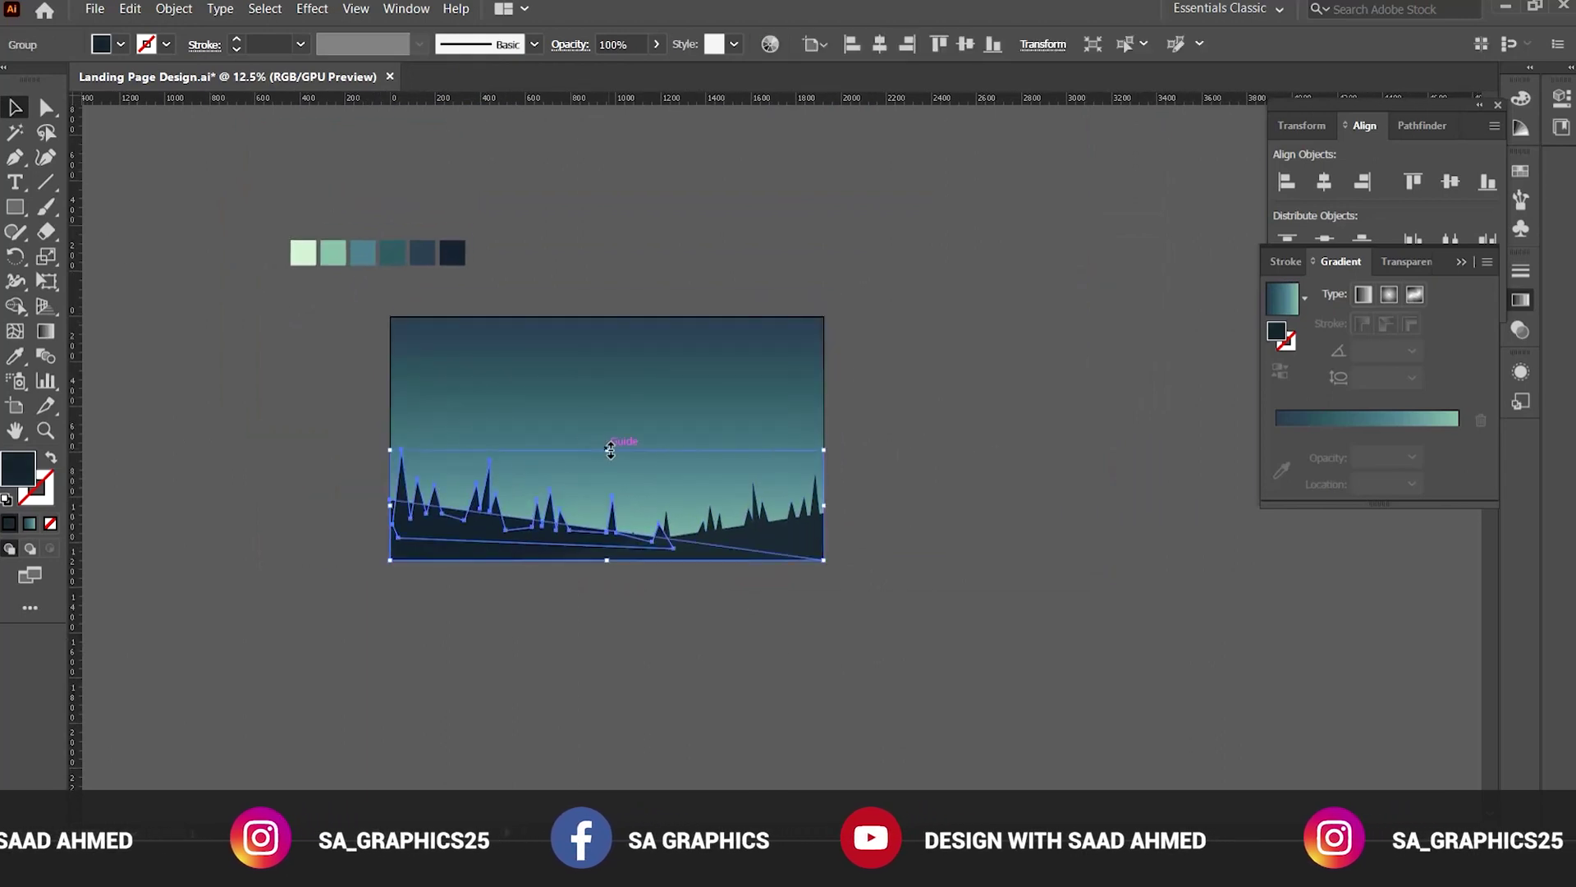
{"action": "left_click_drag", "start_coordinate": [610, 449], "coordinate": [610, 468]}
{"action": "left_click", "coordinate": [623, 653]}
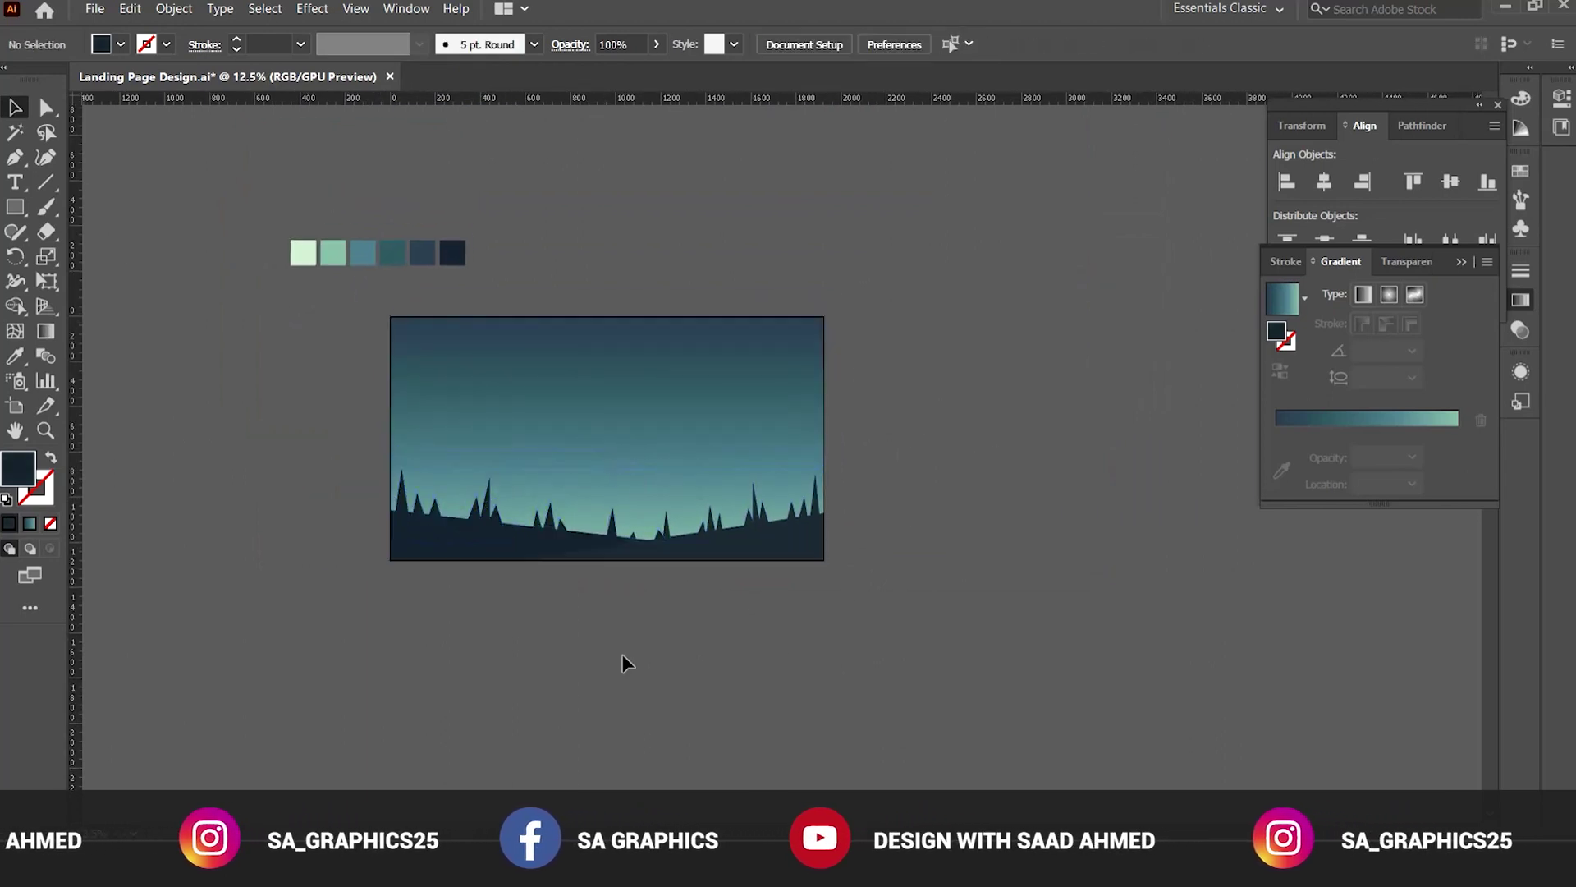
{"action": "left_click", "coordinate": [679, 516], "text": "ctrl"}
{"action": "left_click_drag", "start_coordinate": [690, 539], "coordinate": [495, 694]}
{"action": "scroll", "coordinate": [989, 462], "scroll_direction": "down", "scroll_amount": 2}
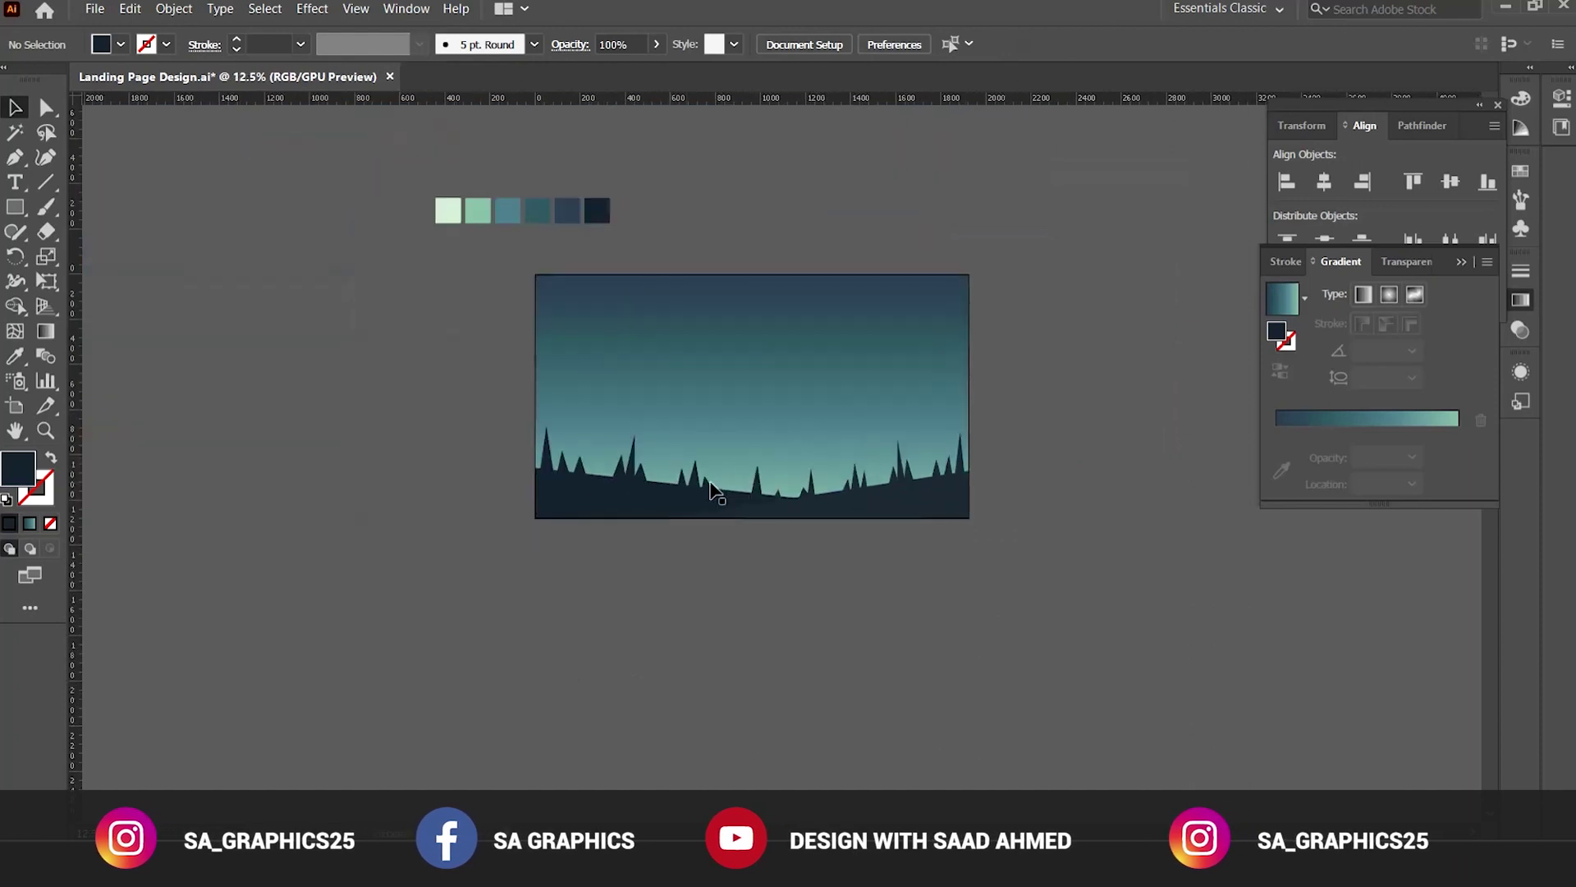
{"action": "left_click_drag", "start_coordinate": [994, 468], "coordinate": [793, 580]}
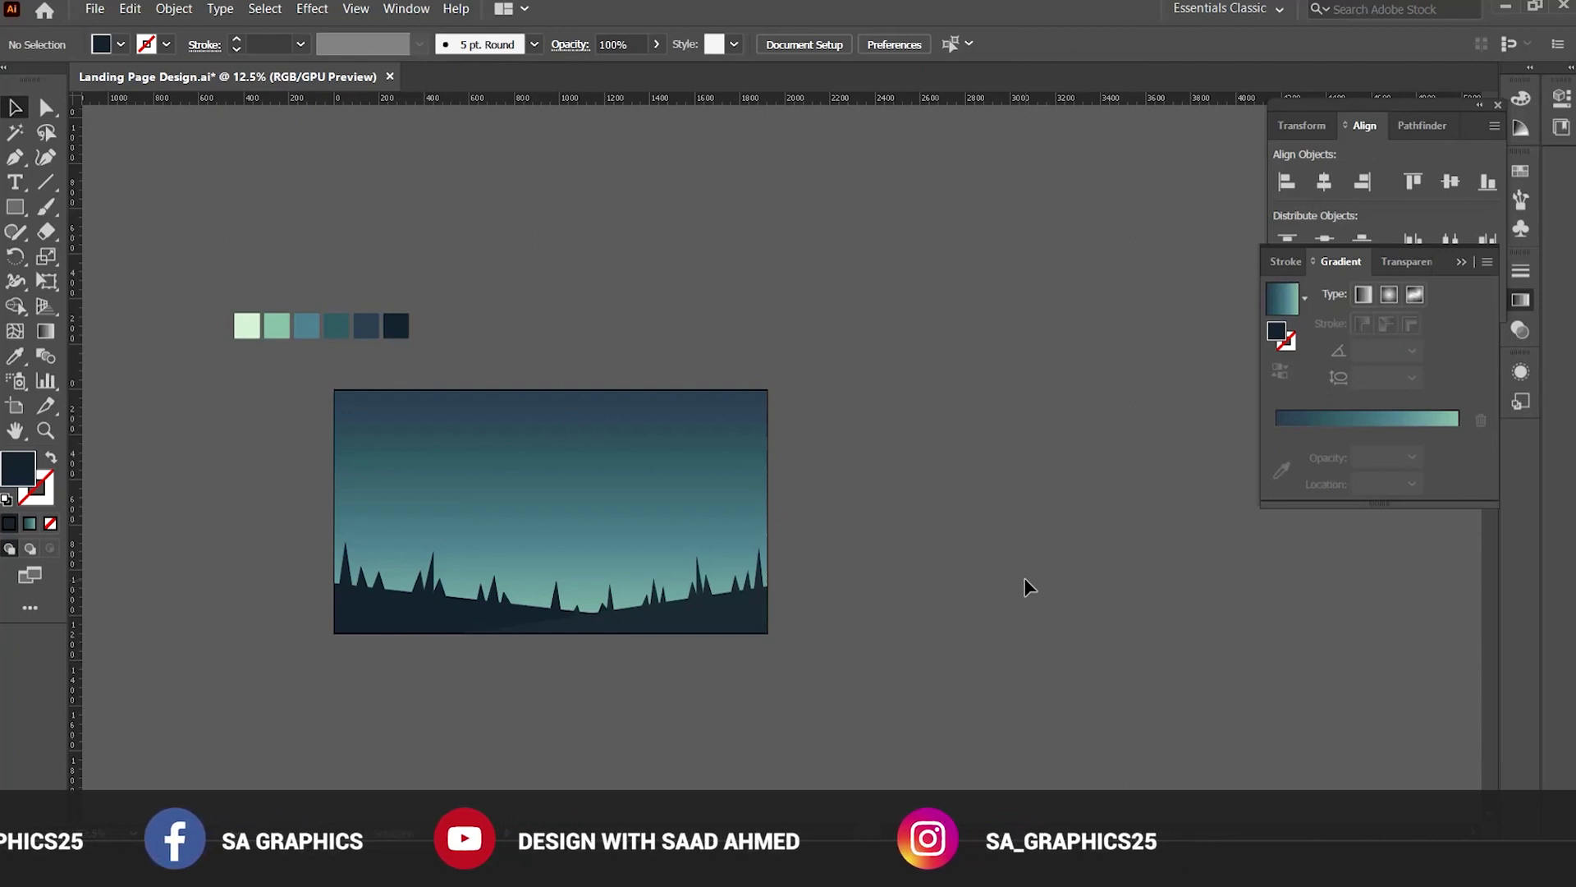
{"action": "key", "text": "p"}
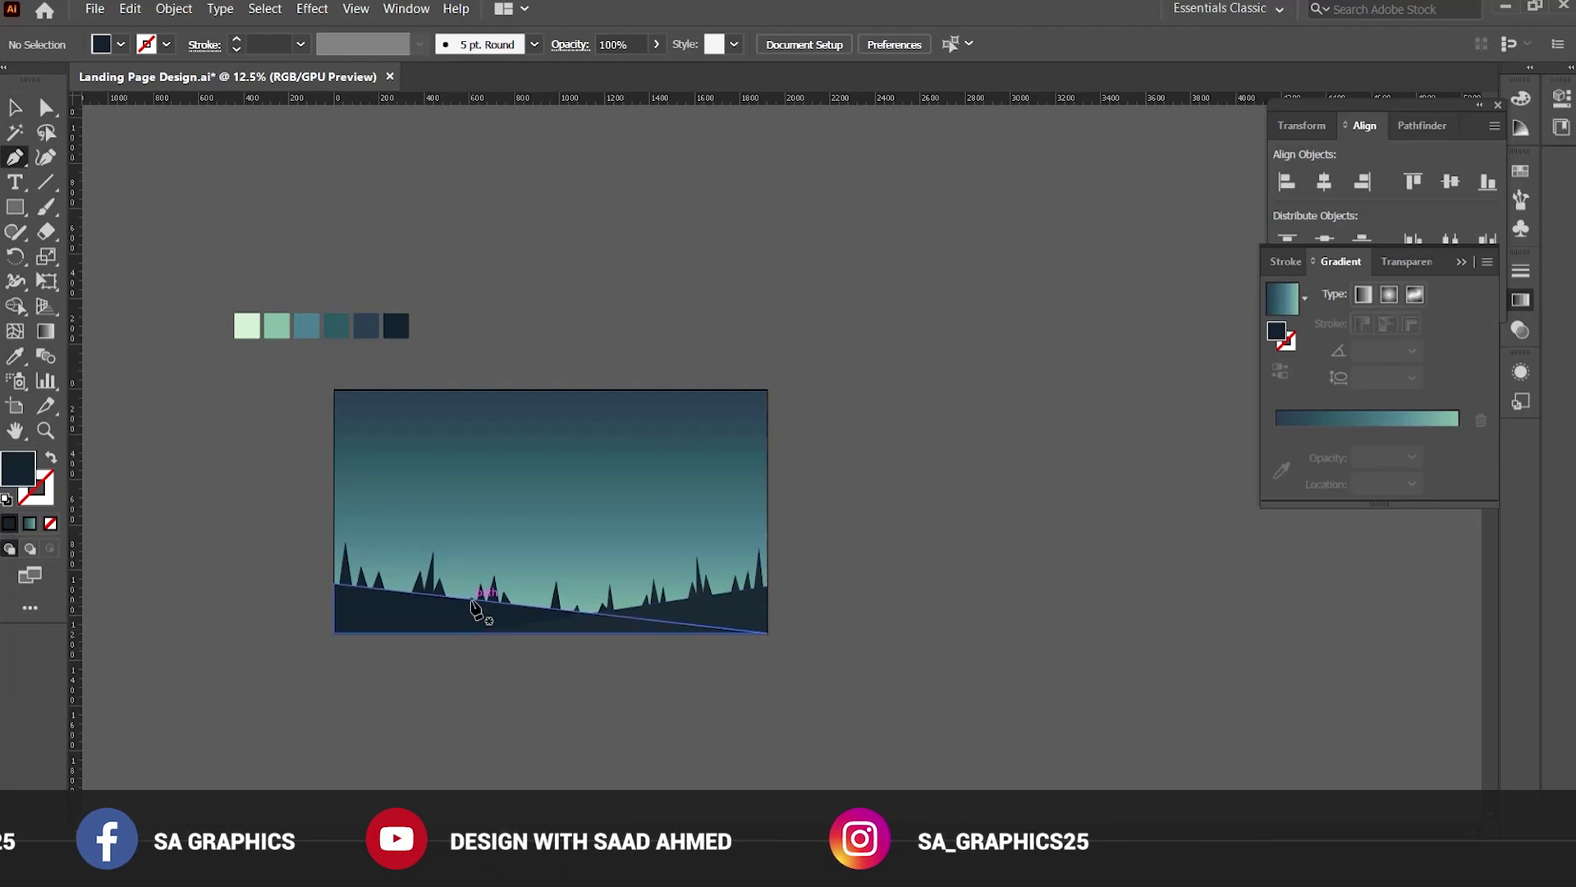
{"action": "key", "text": "v"}
{"action": "left_click", "coordinate": [592, 617]}
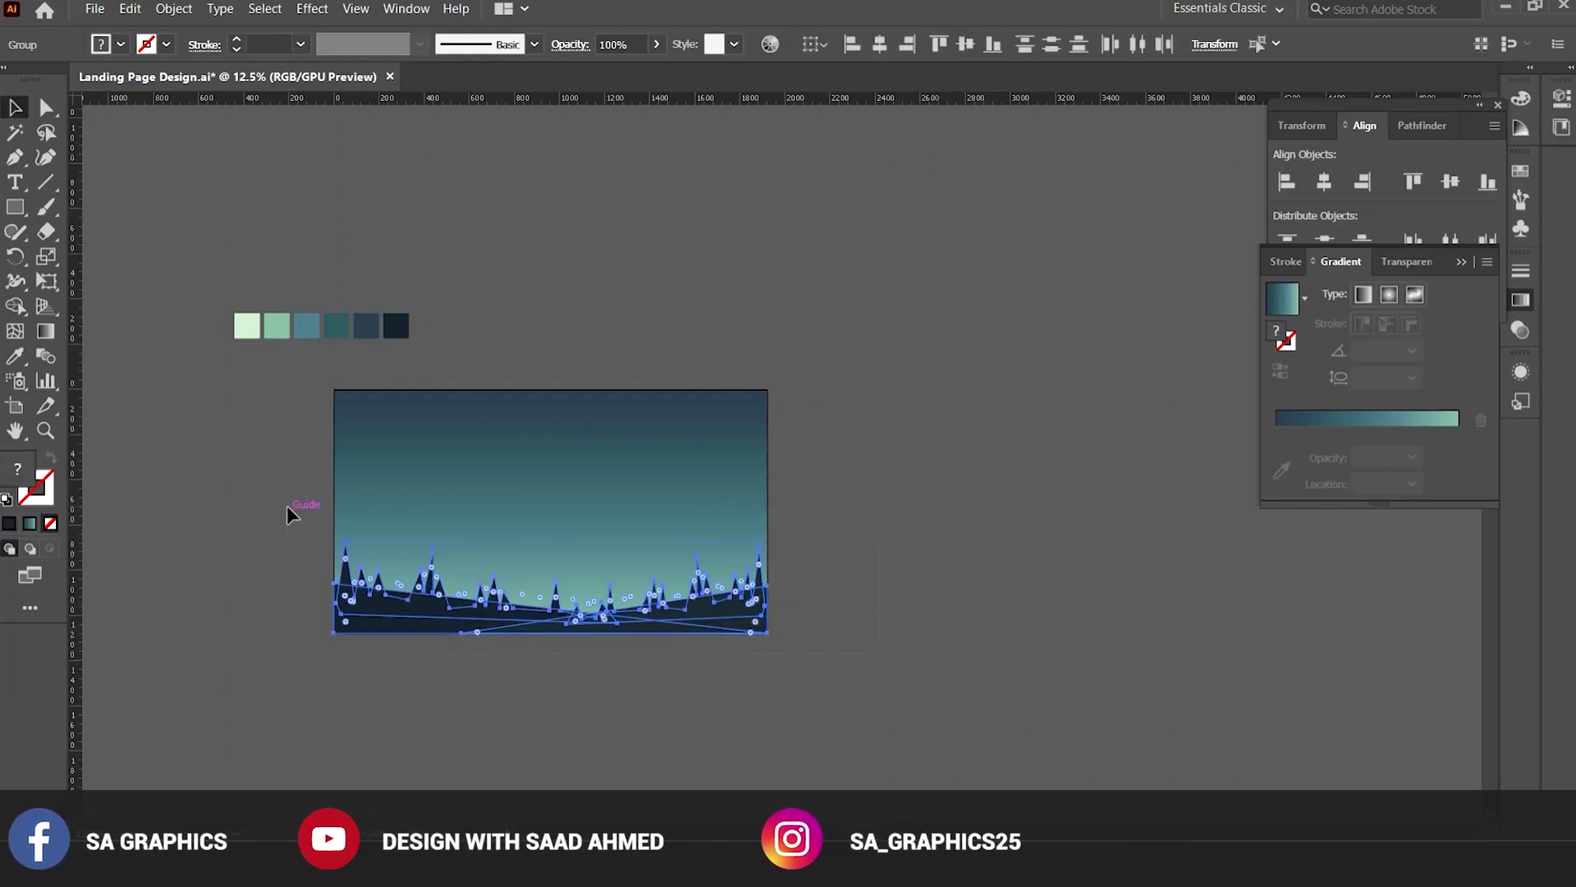
{"action": "left_click", "coordinate": [287, 505]}
Draw a closed, jagged three-peak mountain silhouette with the Pen tool above the tree line and move it below the artboard.
{"action": "key", "text": "p"}
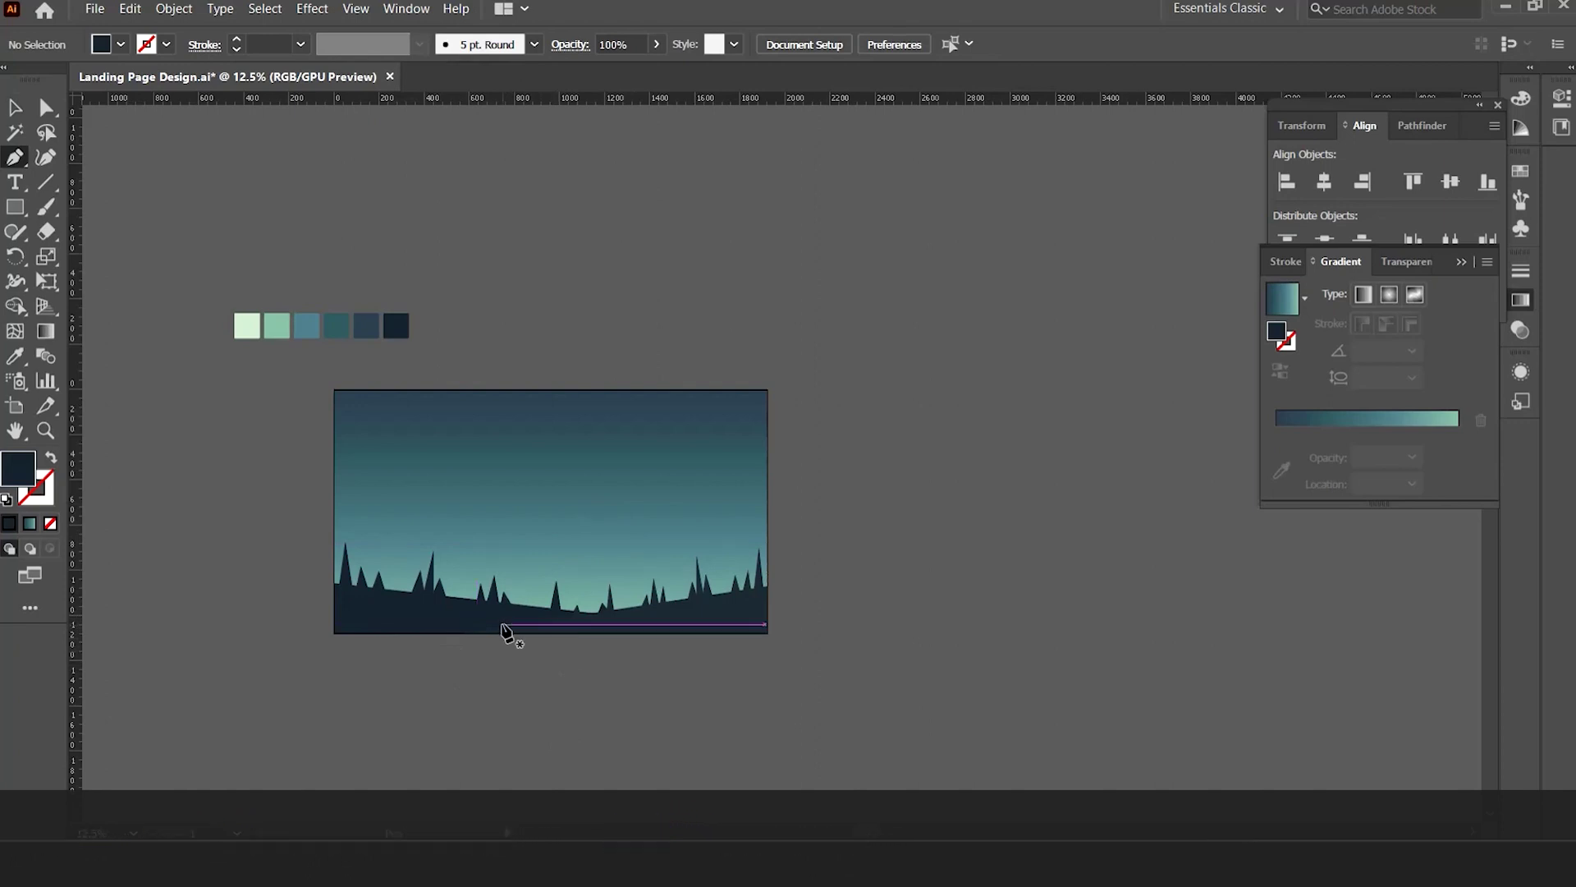
{"action": "left_click", "coordinate": [609, 538], "text": "ctrl"}
{"action": "left_click", "coordinate": [612, 535], "text": "ctrl"}
{"action": "left_click_drag", "start_coordinate": [638, 484], "coordinate": [357, 705]}
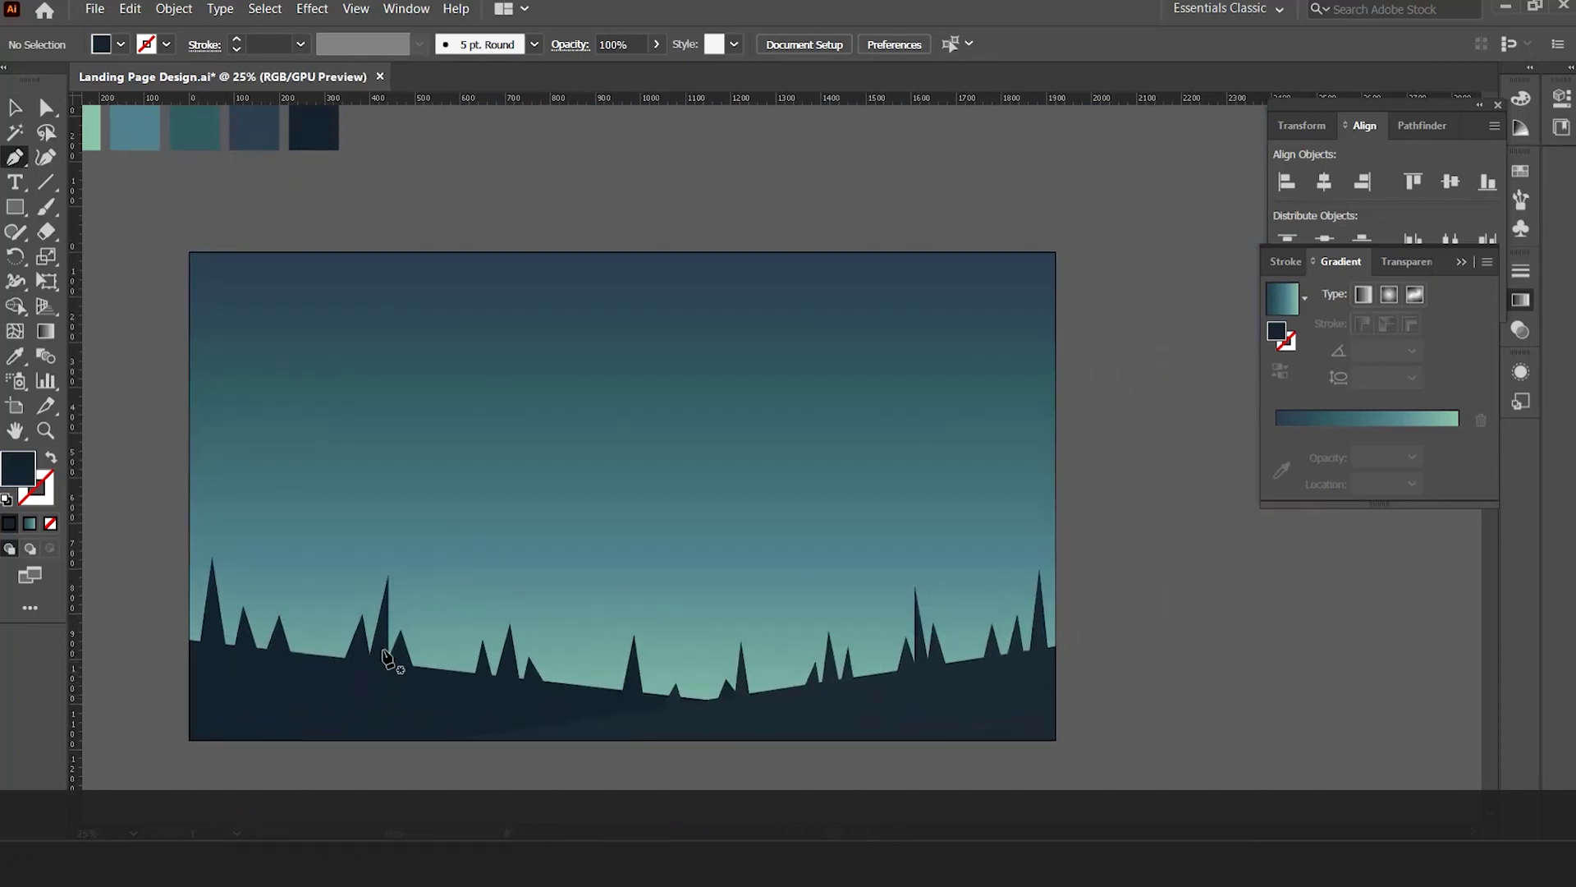
{"action": "left_click", "coordinate": [314, 661]}
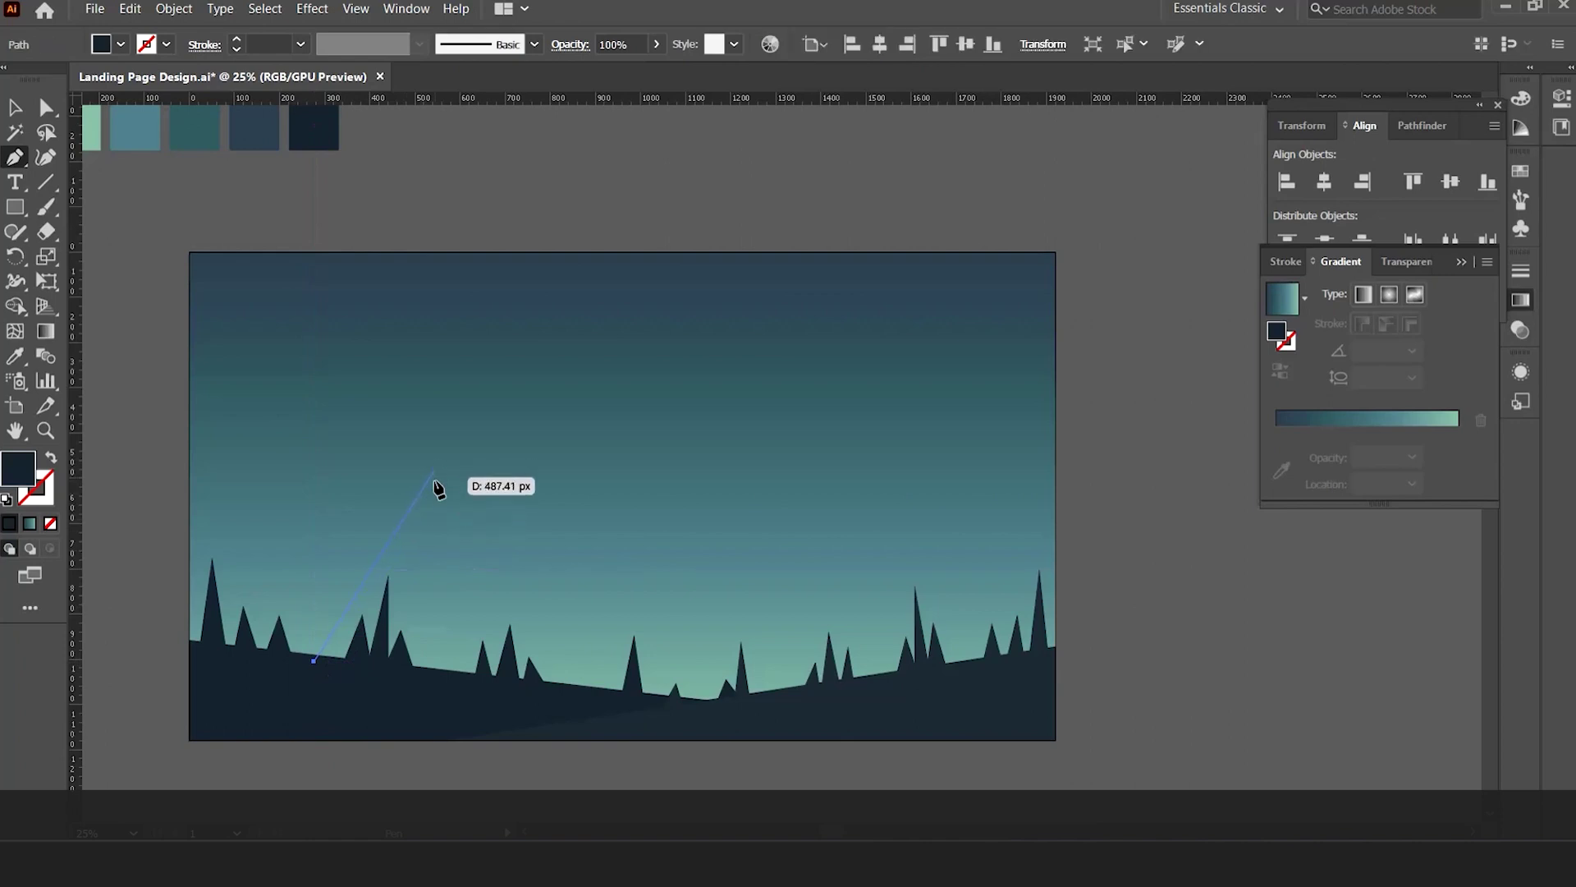
{"action": "left_click", "coordinate": [420, 532]}
{"action": "left_click_drag", "start_coordinate": [434, 467], "coordinate": [466, 470]}
{"action": "left_click", "coordinate": [466, 467]}
{"action": "left_click", "coordinate": [546, 524]}
{"action": "left_click", "coordinate": [569, 570]}
{"action": "left_click", "coordinate": [622, 462]}
{"action": "left_click", "coordinate": [685, 419]}
{"action": "left_click", "coordinate": [770, 540]}
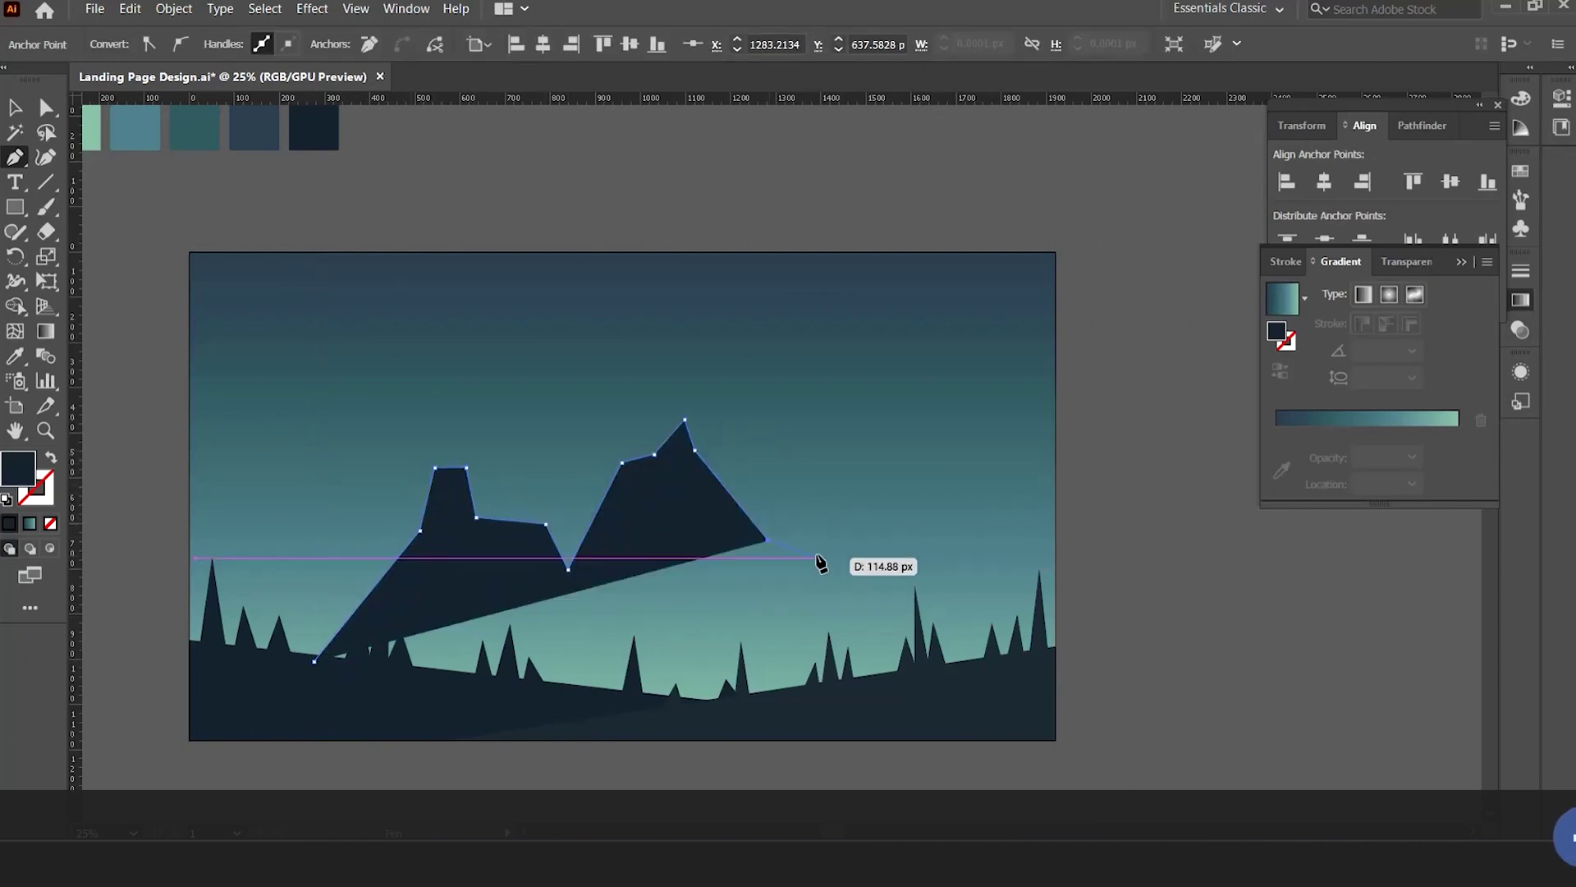
{"action": "left_click", "coordinate": [833, 564]}
{"action": "left_click", "coordinate": [869, 475]}
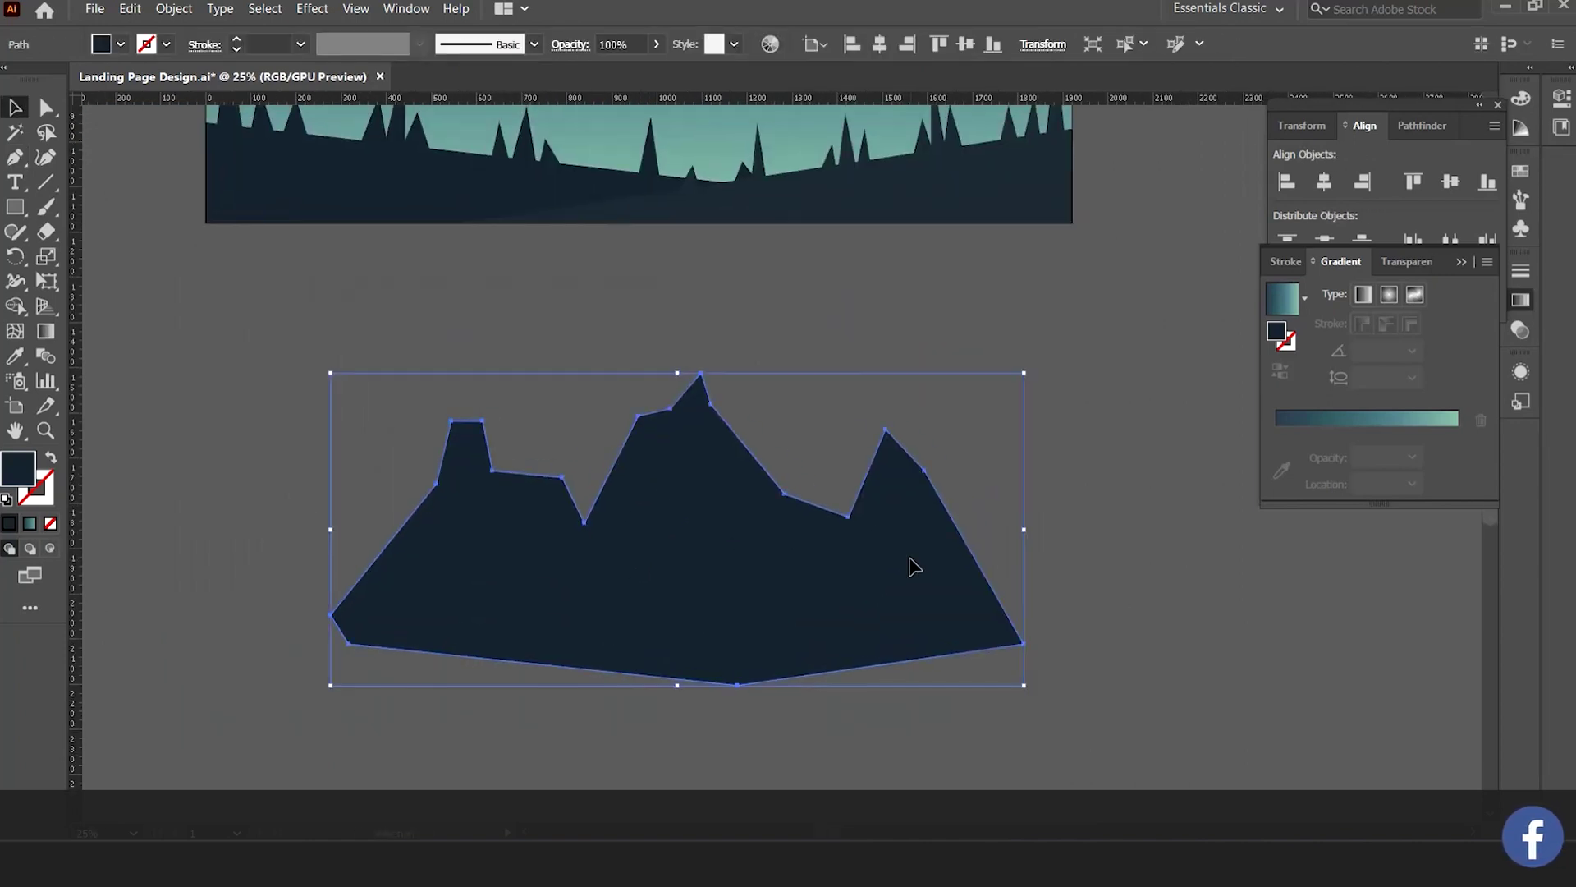
Draw a closed angular shading shape with the Pen tool over the left peak, extending past the mountain's outer outline.
{"action": "key", "text": "p"}
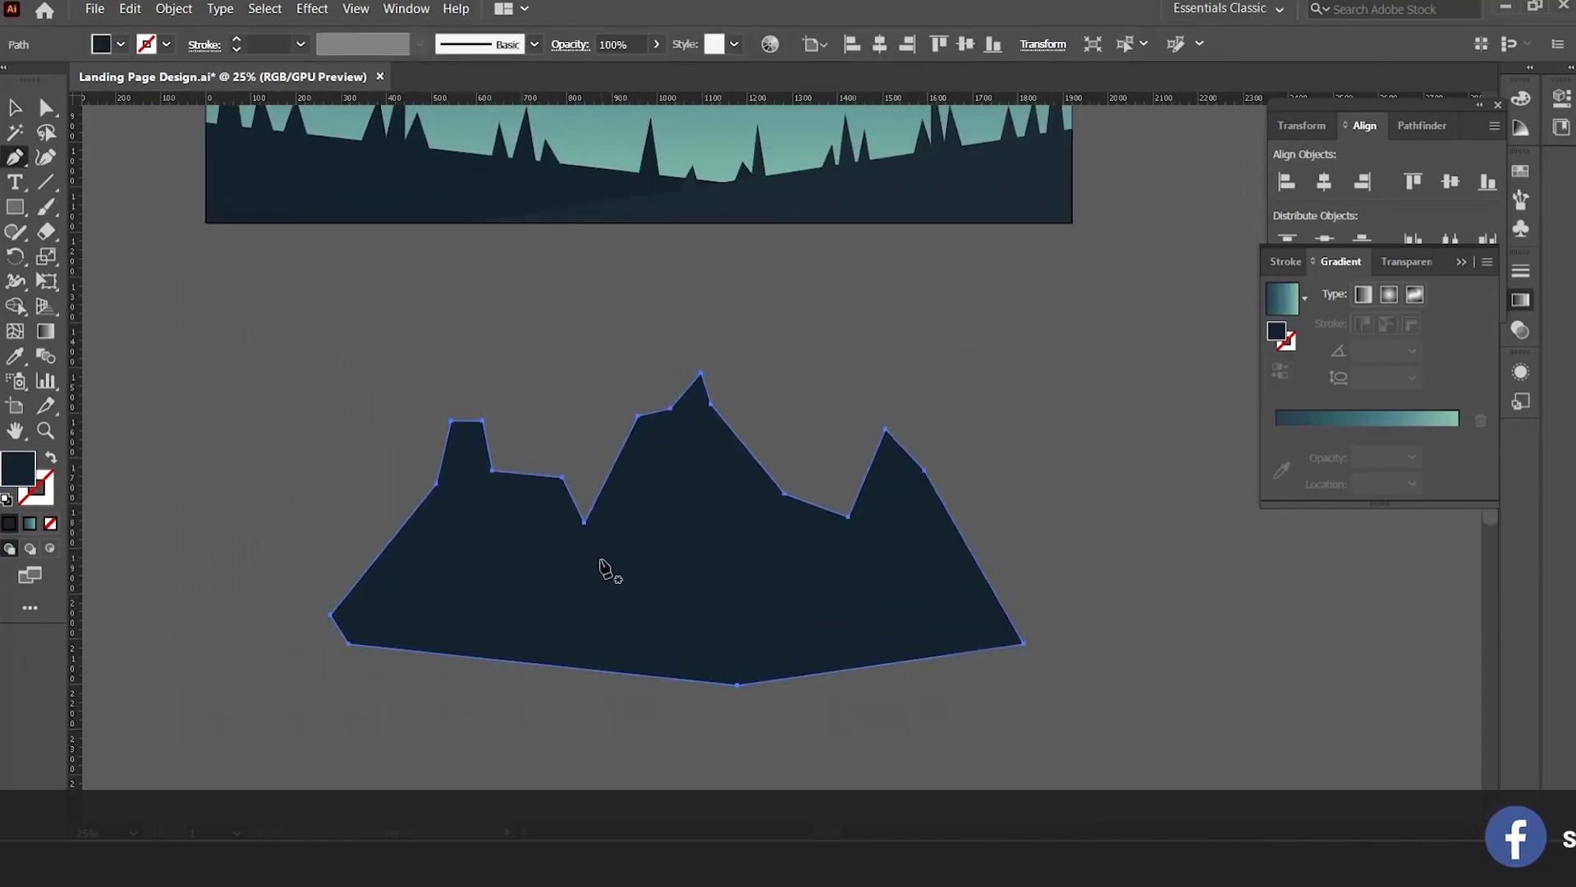
{"action": "left_click", "coordinate": [429, 671]}
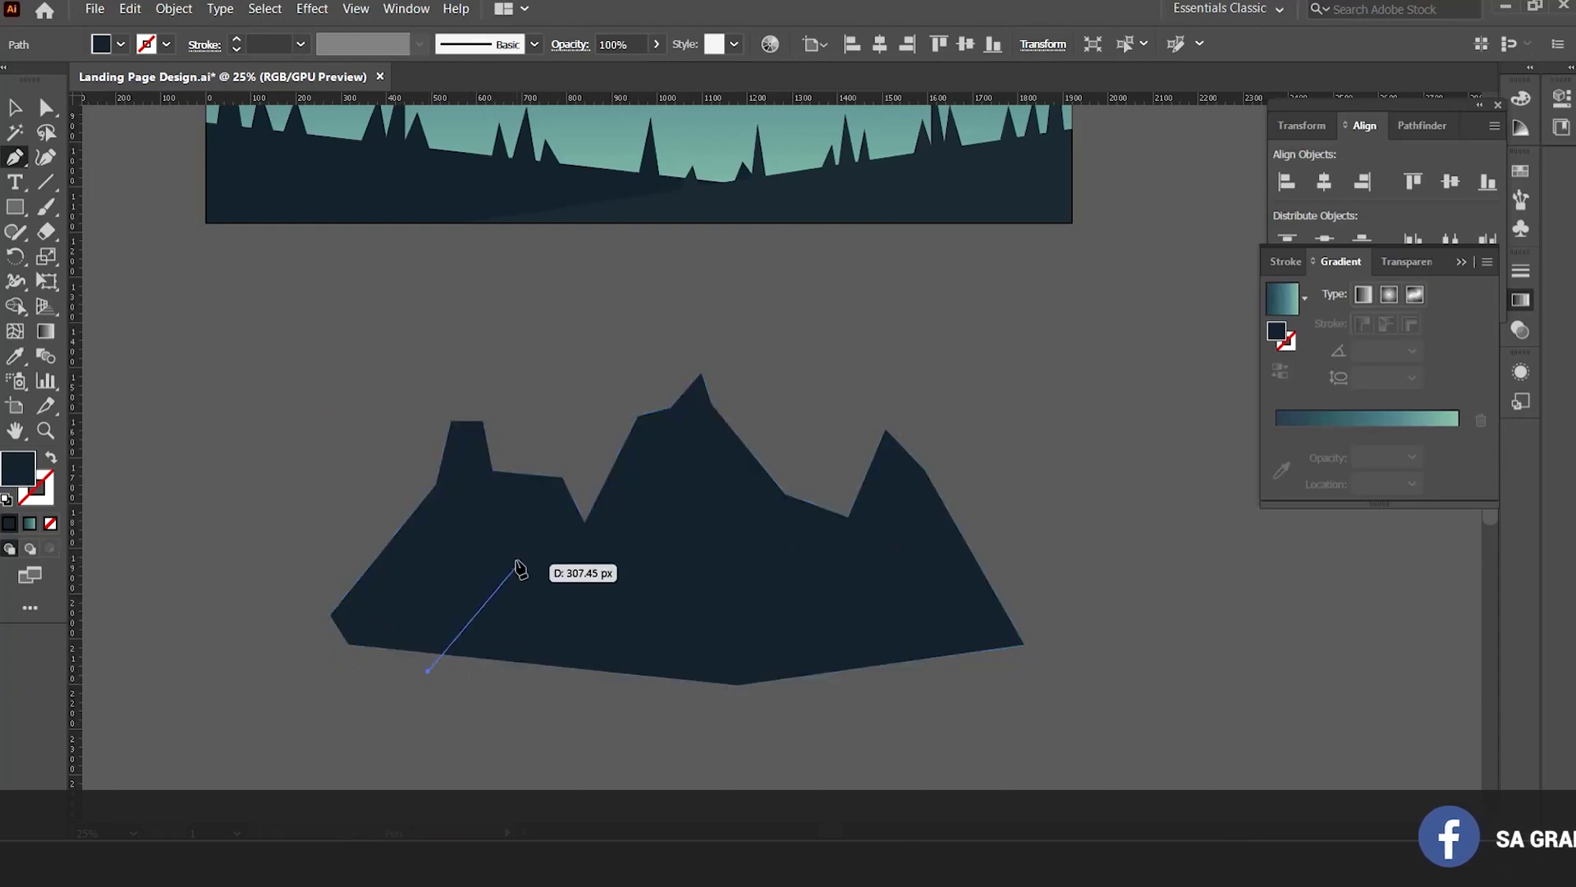
{"action": "left_click", "coordinate": [516, 559]}
{"action": "left_click", "coordinate": [479, 541]}
{"action": "left_click", "coordinate": [411, 596]}
{"action": "left_click", "coordinate": [481, 504]}
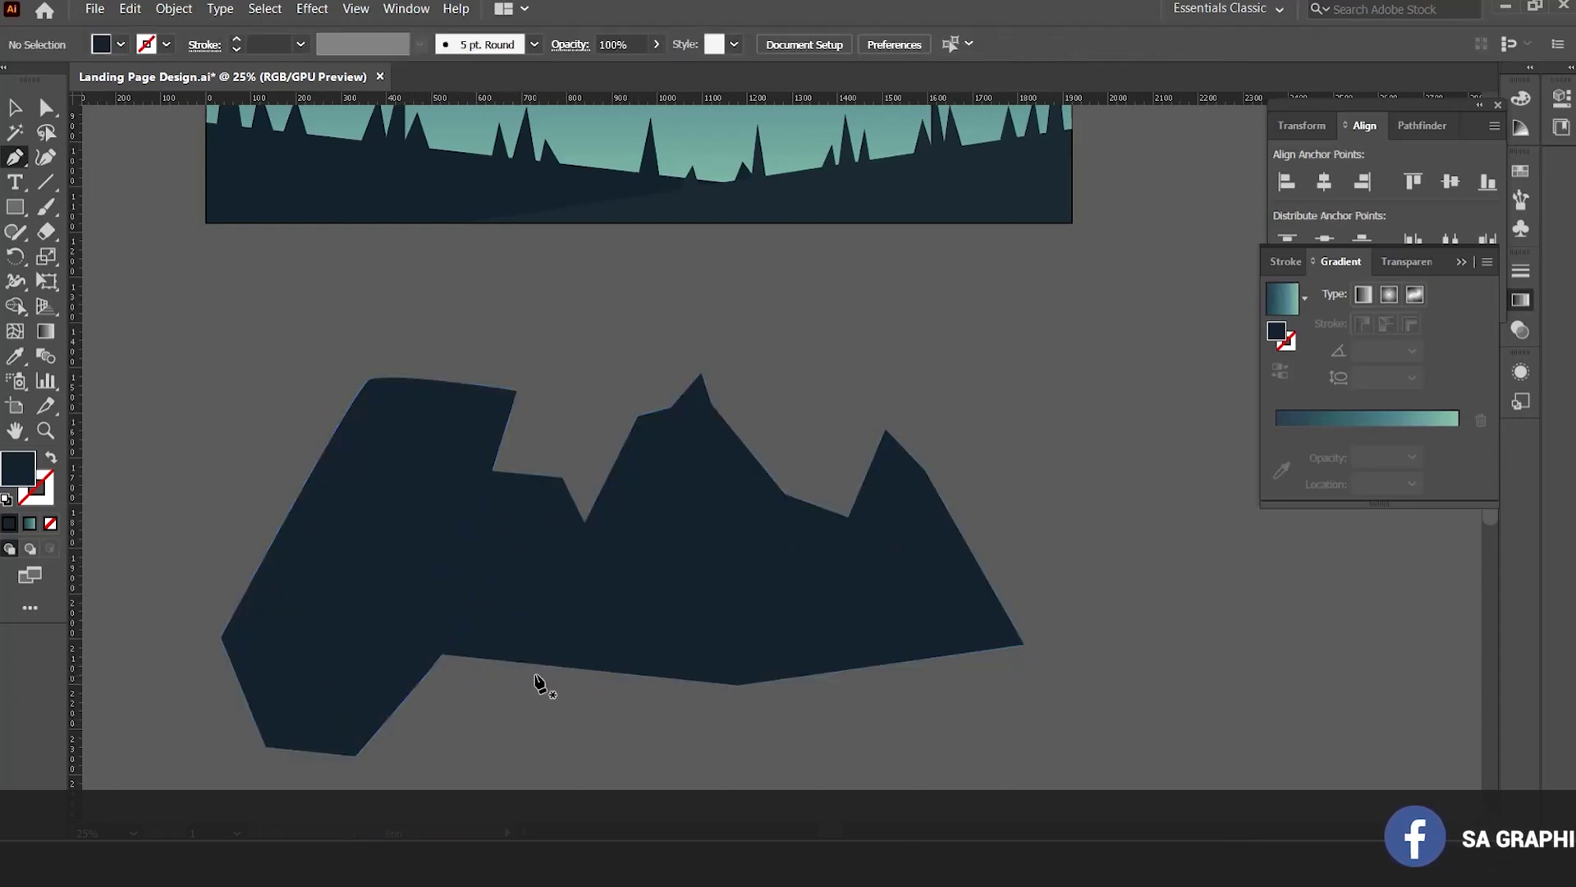
Draw a closed zigzag shading shape over the left side of the middle peak, extending beyond the mountain's outline.
{"action": "left_click", "coordinate": [509, 675]}
{"action": "left_click", "coordinate": [580, 559]}
{"action": "left_click", "coordinate": [658, 359]}
{"action": "left_click", "coordinate": [701, 373]}
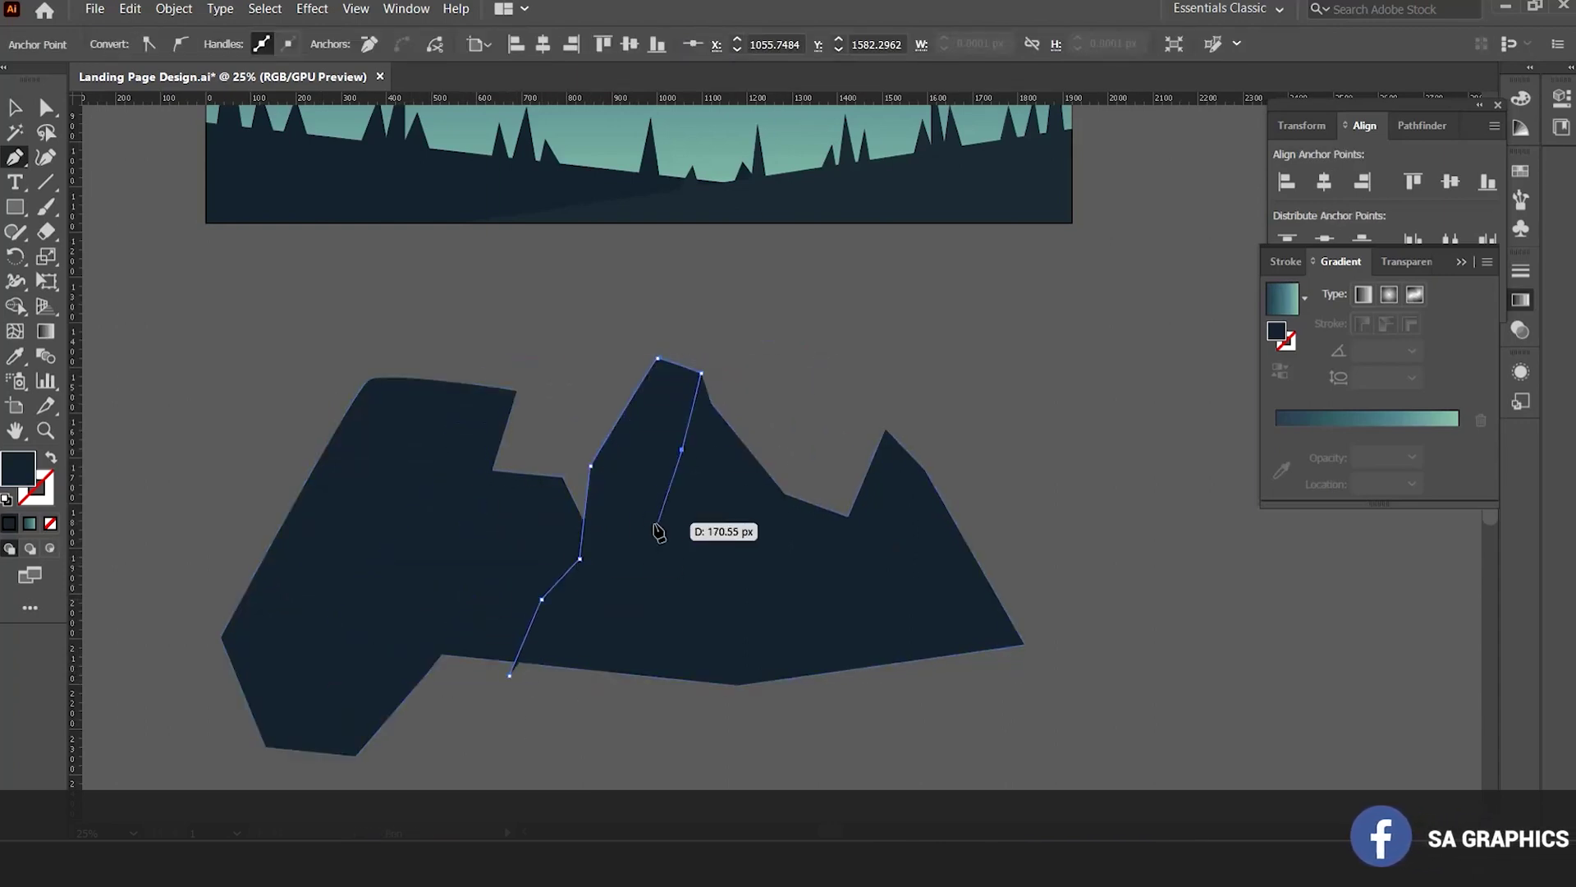
{"action": "left_click", "coordinate": [646, 529]}
{"action": "left_click", "coordinate": [697, 478]}
{"action": "left_click", "coordinate": [730, 523]}
{"action": "left_click", "coordinate": [671, 586]}
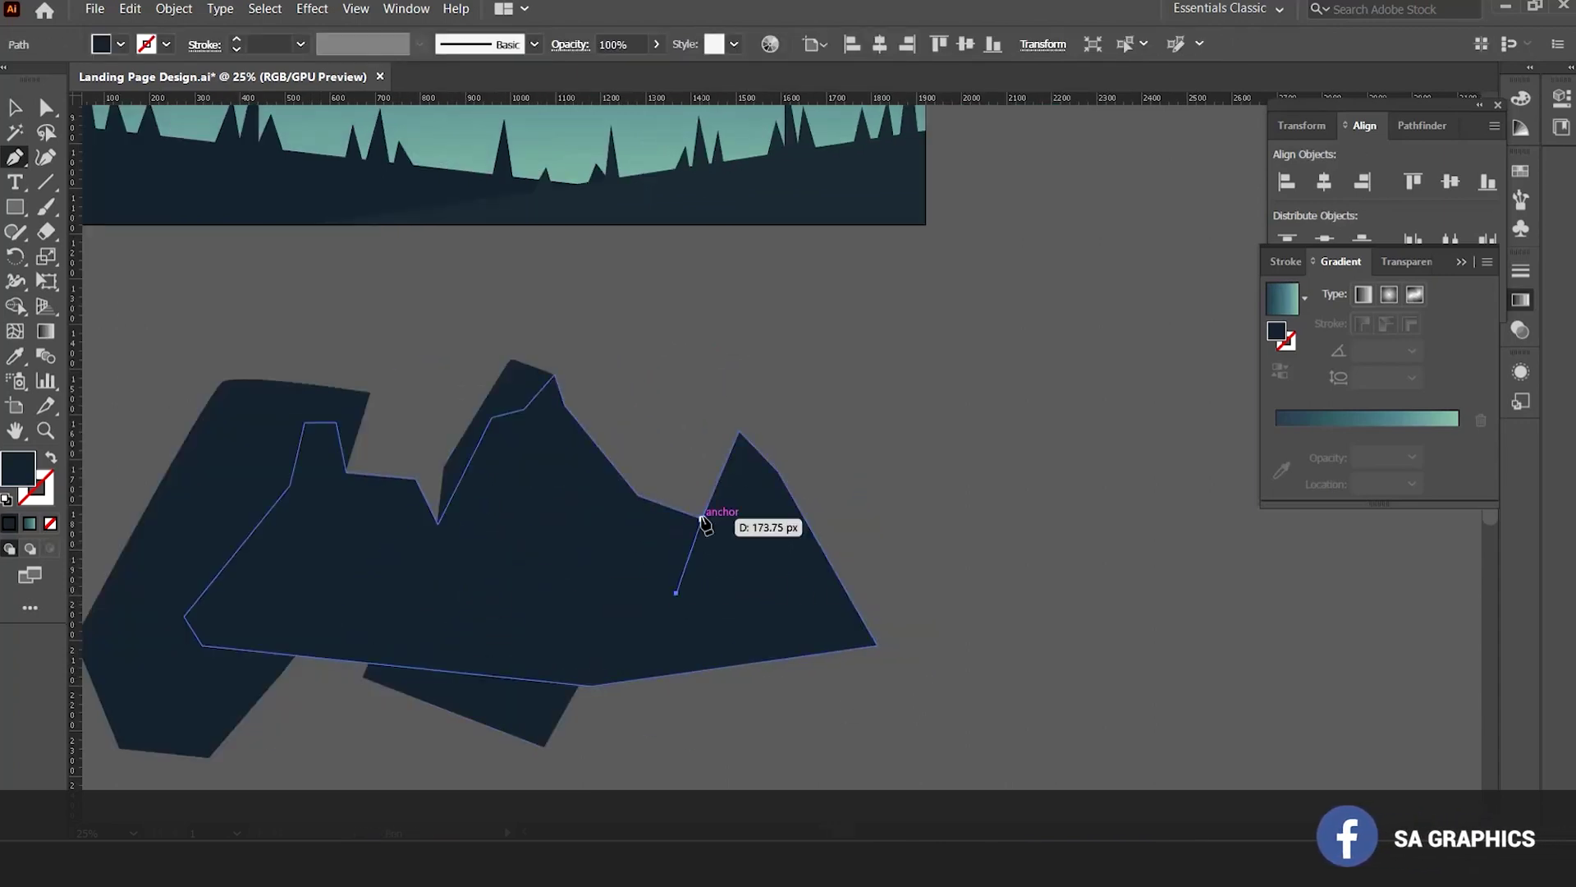
Draw a closed zigzag shading shape over the left side of the right peak and deselect it.
{"action": "left_click", "coordinate": [728, 422]}
{"action": "left_click", "coordinate": [767, 599]}
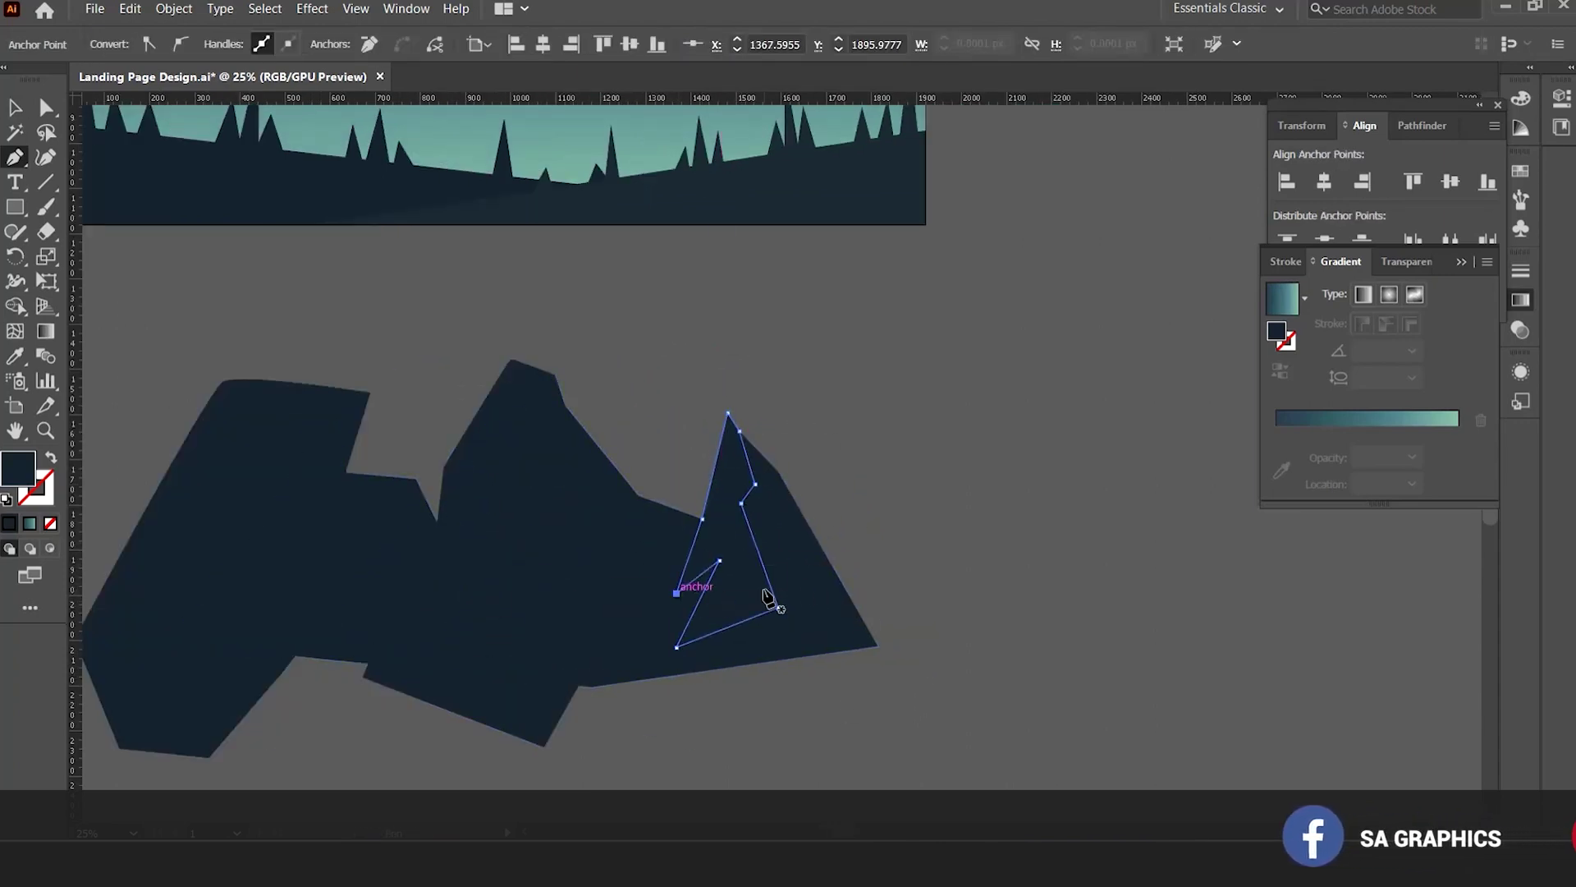
{"action": "key", "text": "v"}
{"action": "left_click", "coordinate": [872, 505]}
{"action": "left_click", "coordinate": [826, 438], "text": "ctrl+alt"}
{"action": "left_click_drag", "start_coordinate": [795, 467], "coordinate": [853, 438]}
{"action": "left_click", "coordinate": [604, 501]}
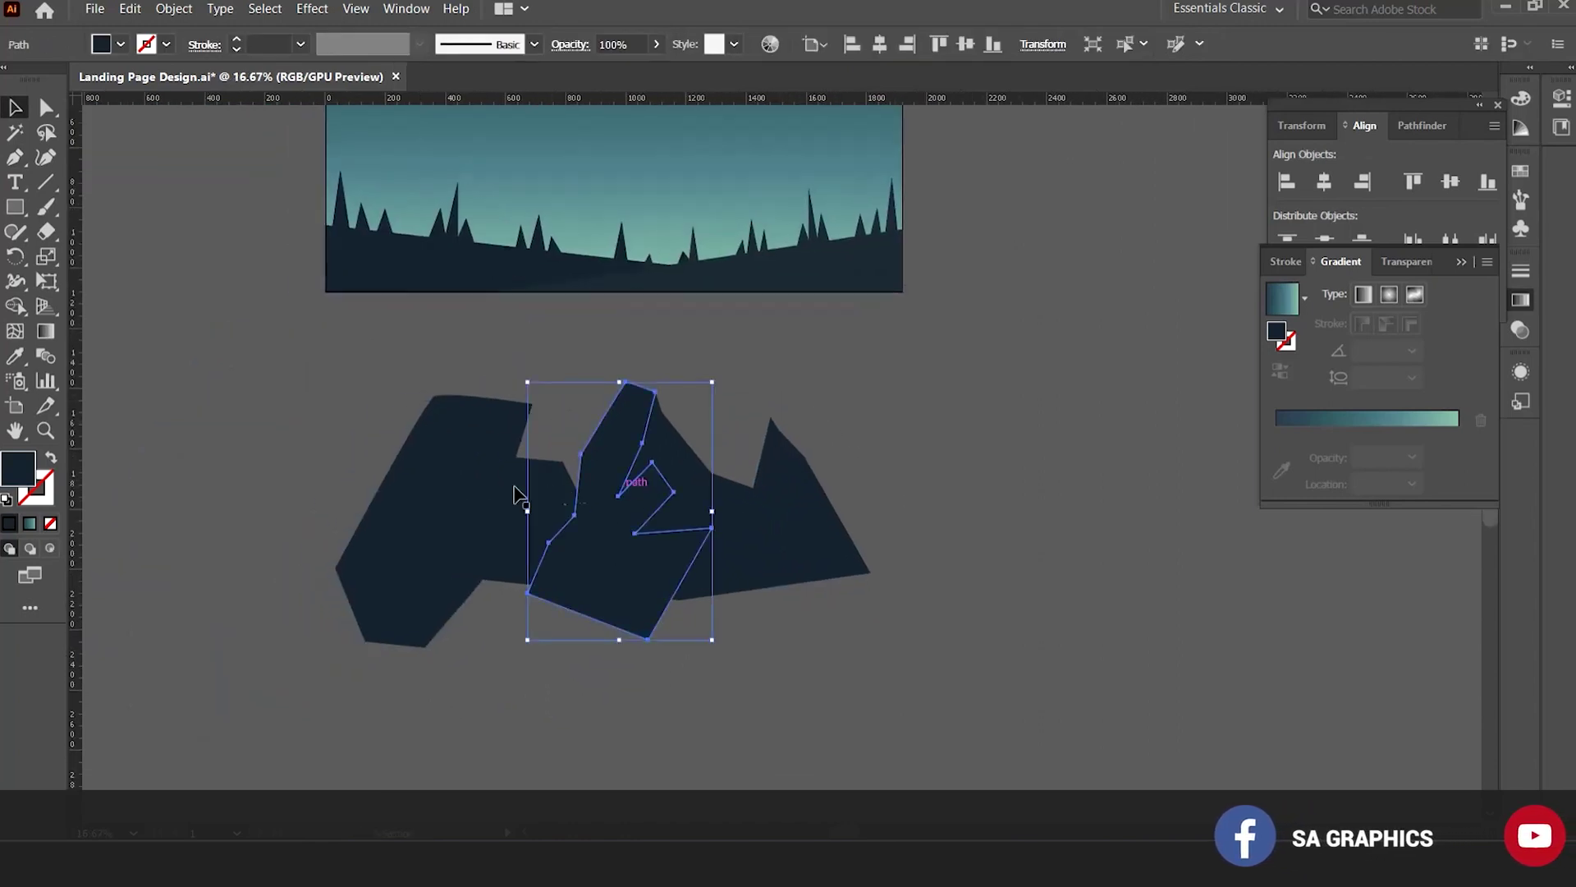
{"action": "left_click", "coordinate": [477, 494]}
{"action": "left_click", "coordinate": [763, 501]}
{"action": "left_click", "coordinate": [859, 497]}
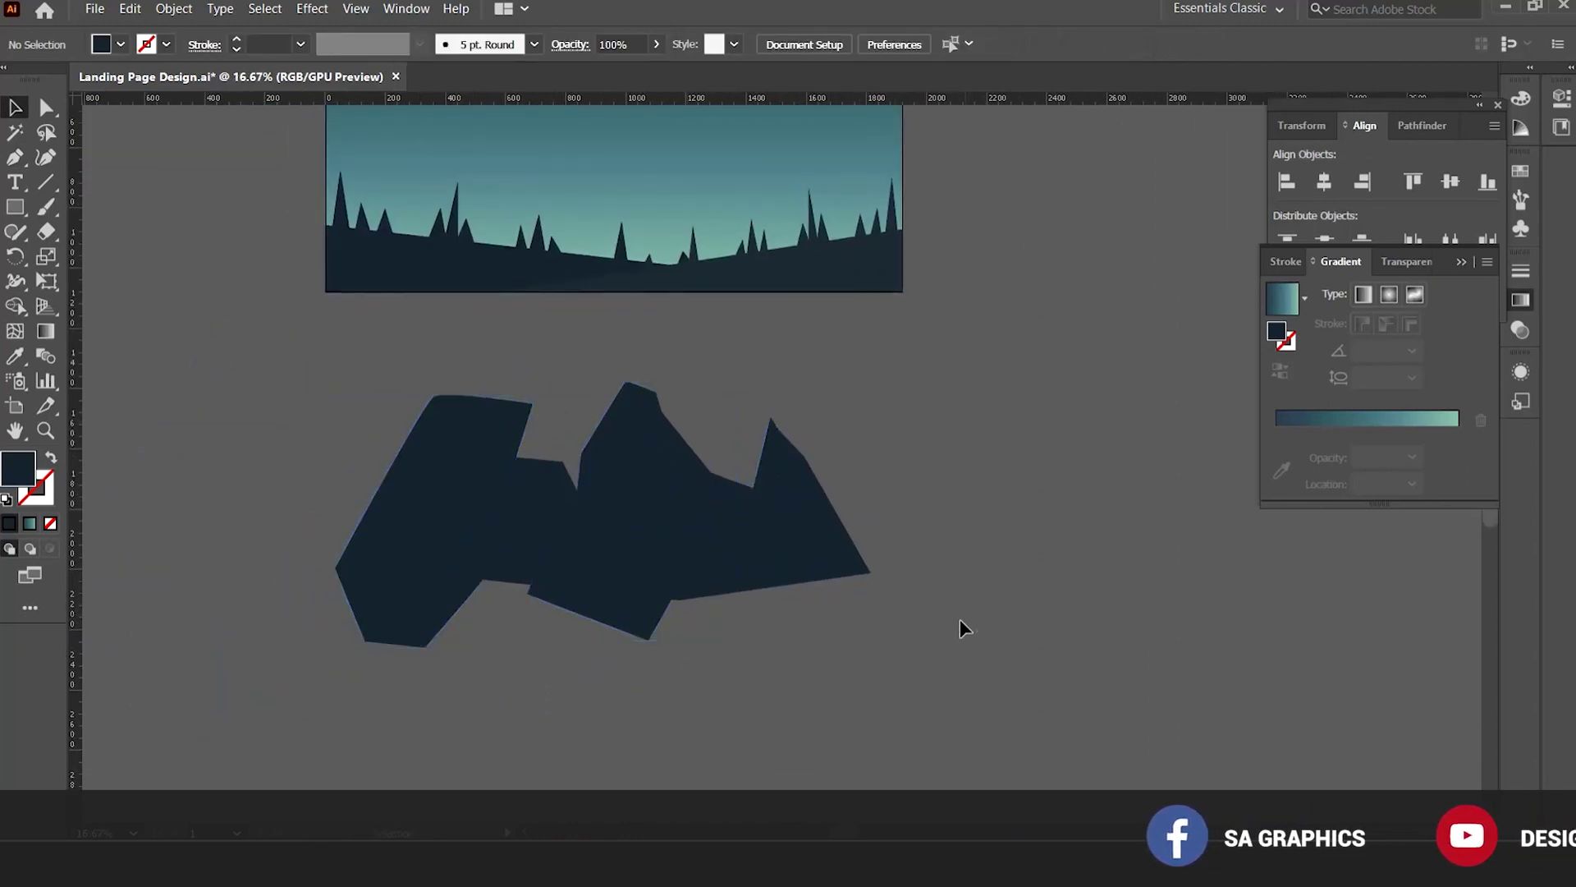
{"action": "left_click", "coordinate": [429, 515]}
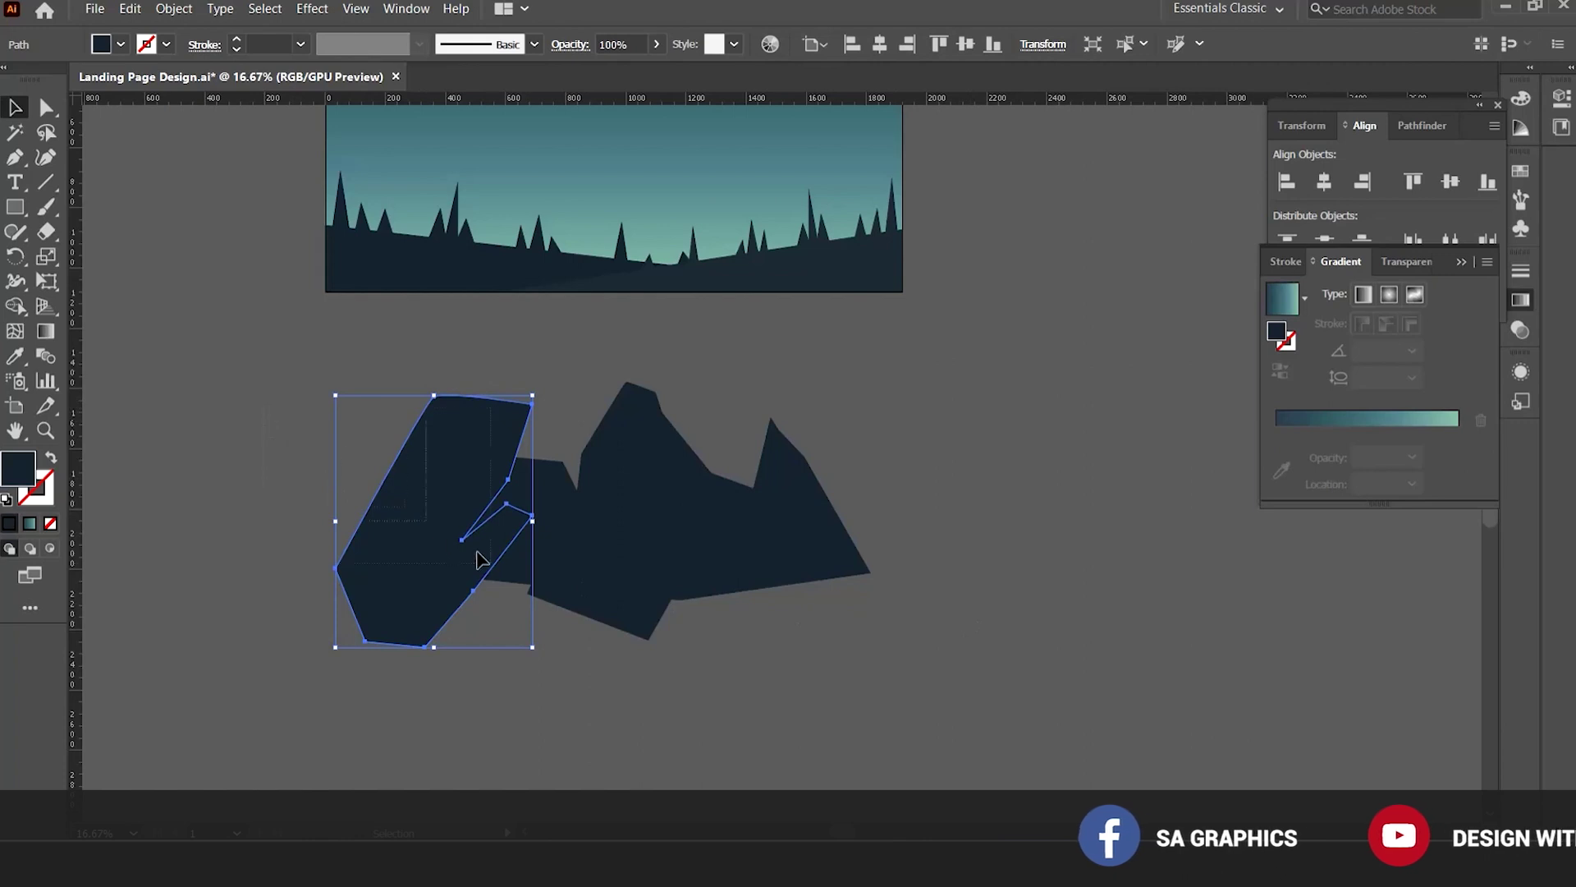
Select the mountain with its three shading shapes and remove the left shape's excess outside the outline with the Shape Builder.
{"action": "left_click_drag", "start_coordinate": [920, 673], "coordinate": [920, 673]}
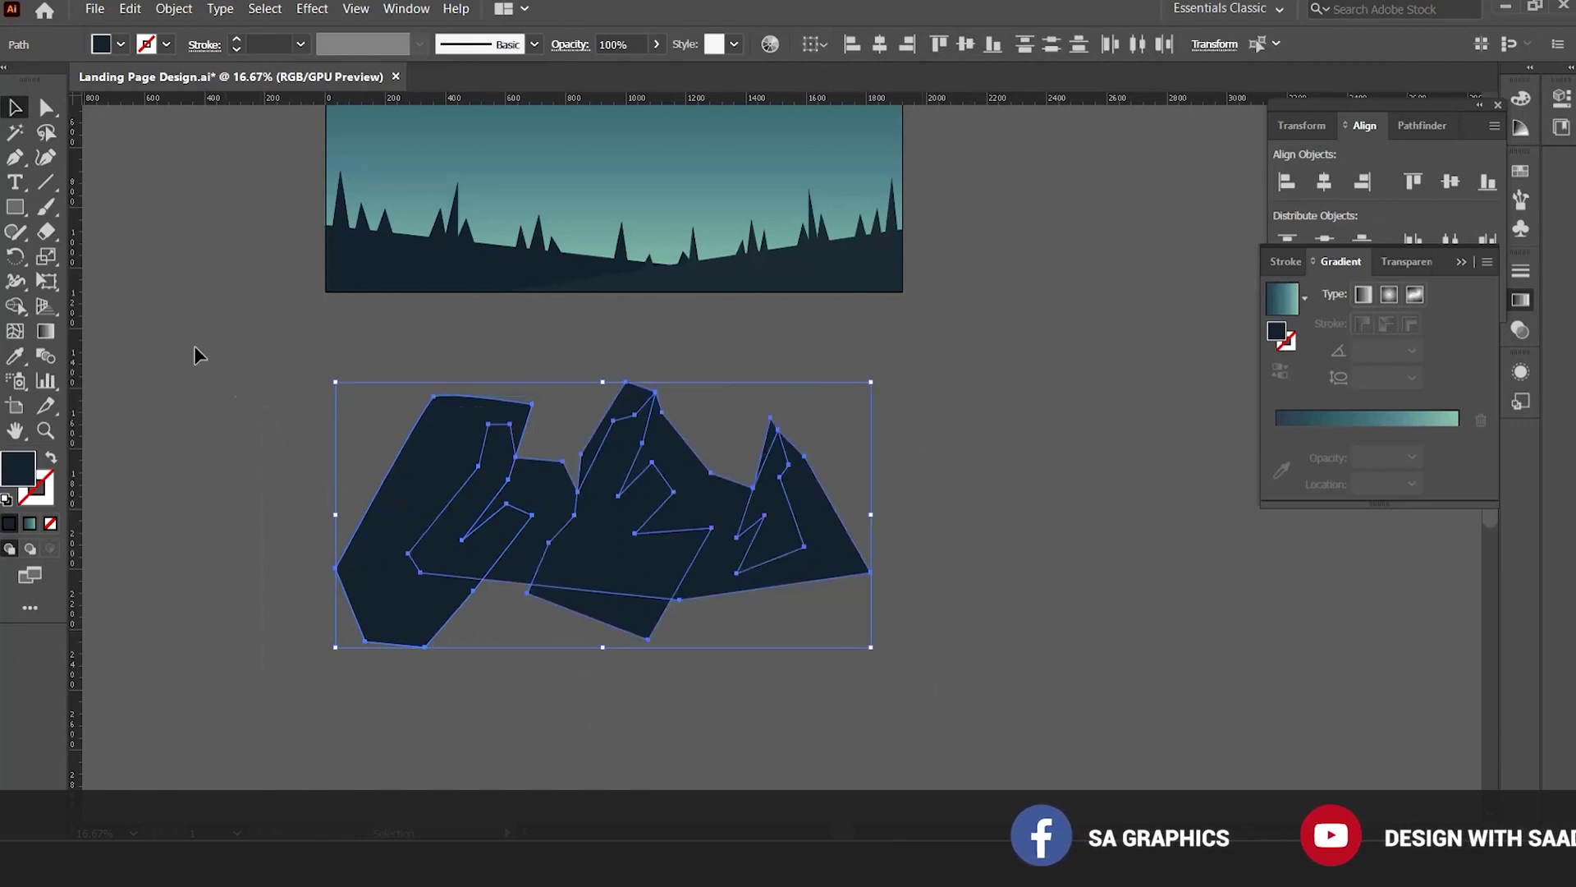
{"action": "left_click", "coordinate": [14, 308]}
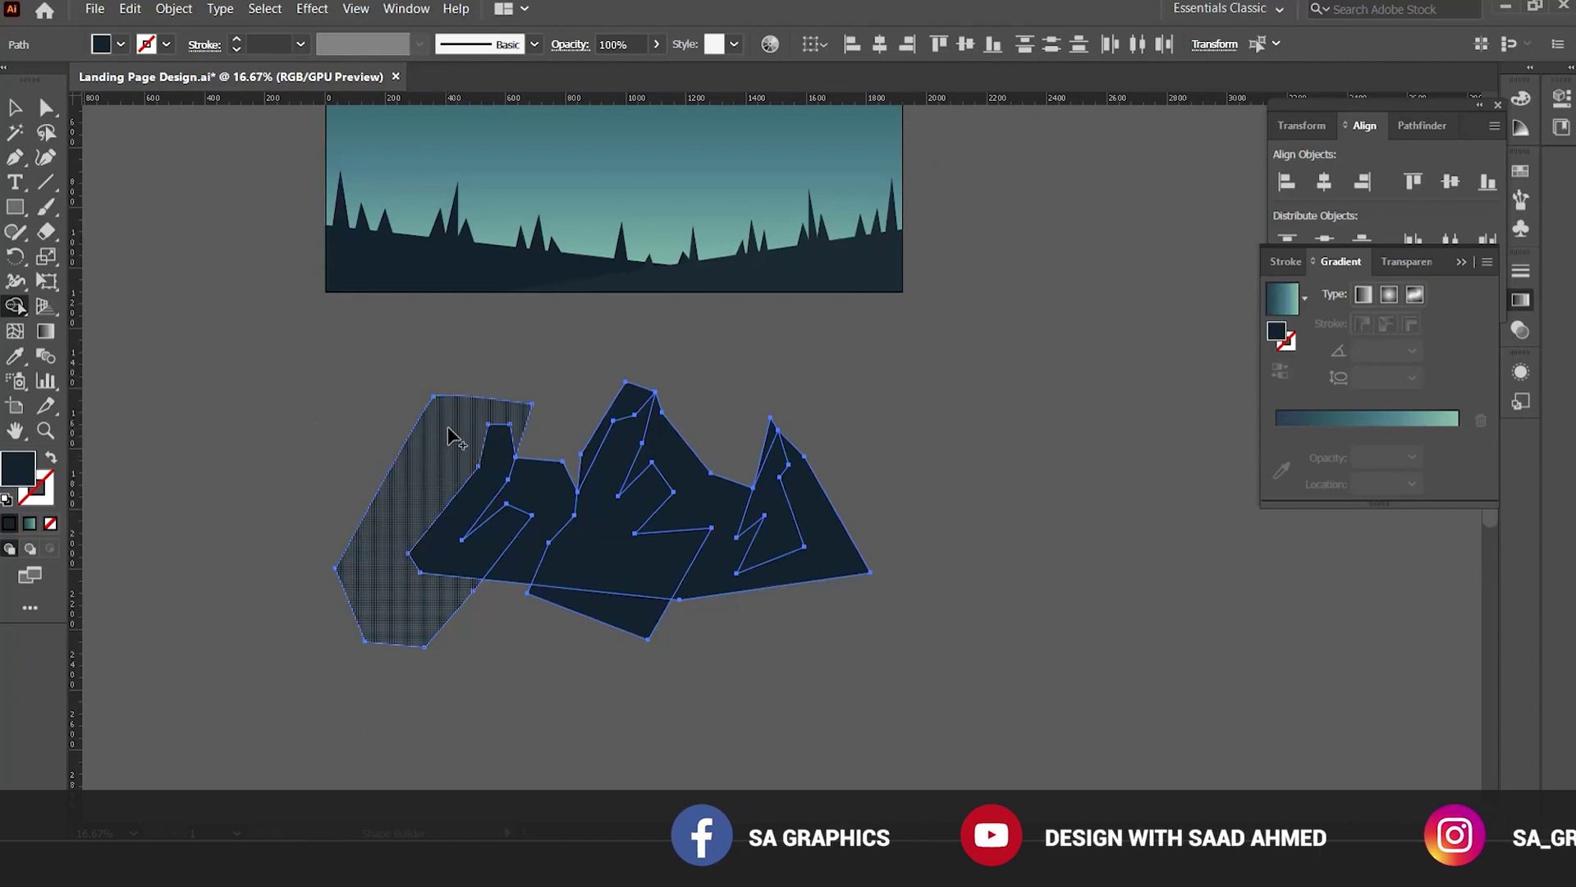
{"action": "key", "text": "ctrl+space"}
{"action": "left_click", "coordinate": [596, 442], "text": "ctrl"}
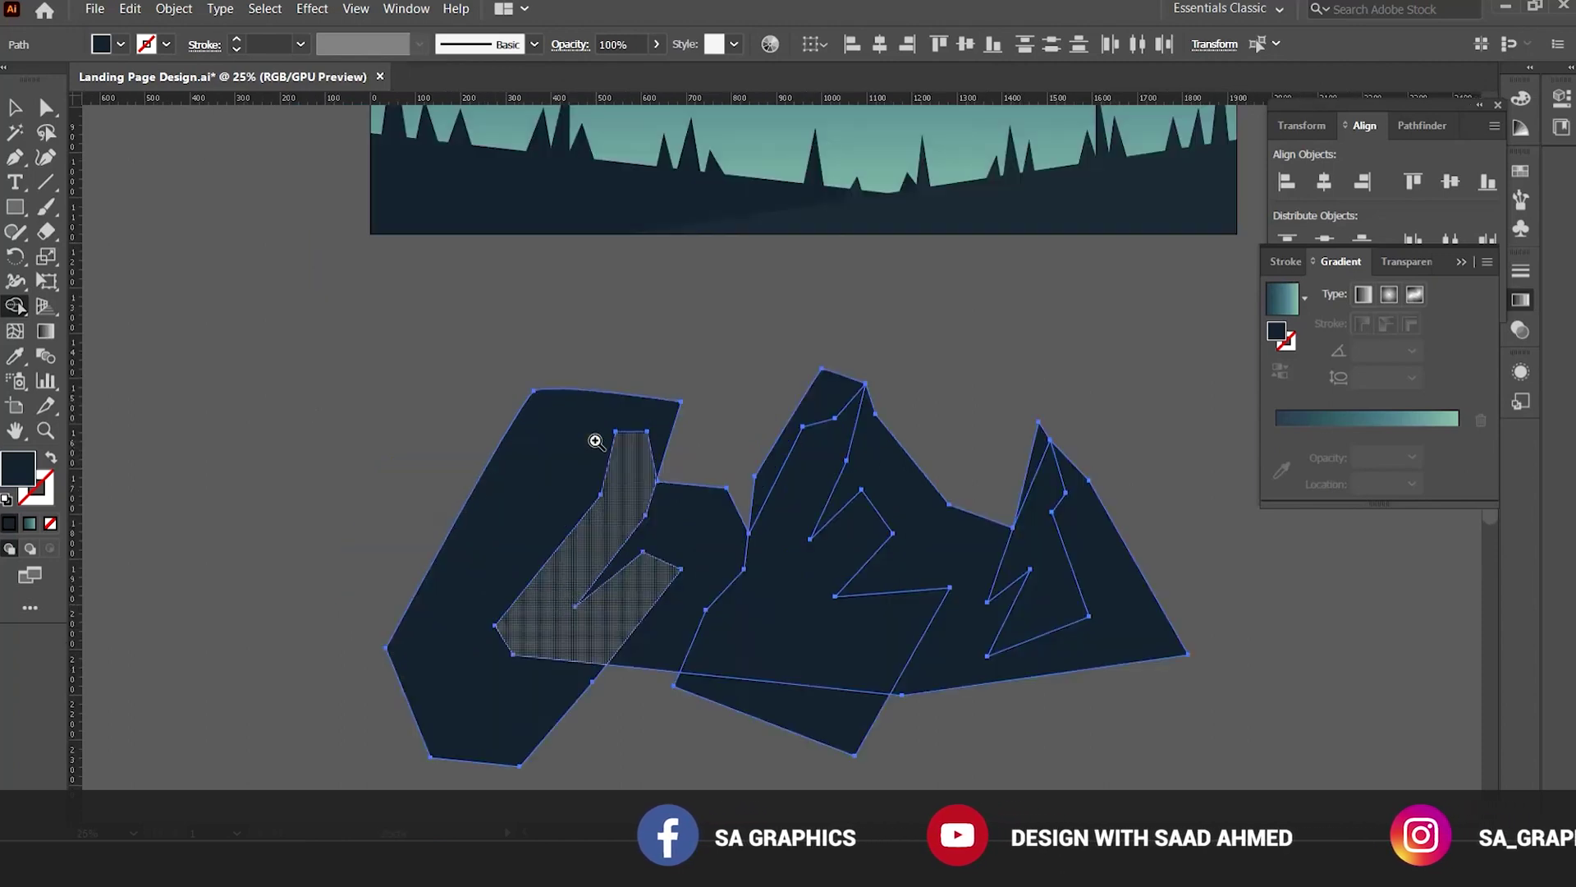
{"action": "left_click", "coordinate": [543, 457], "text": "alt"}
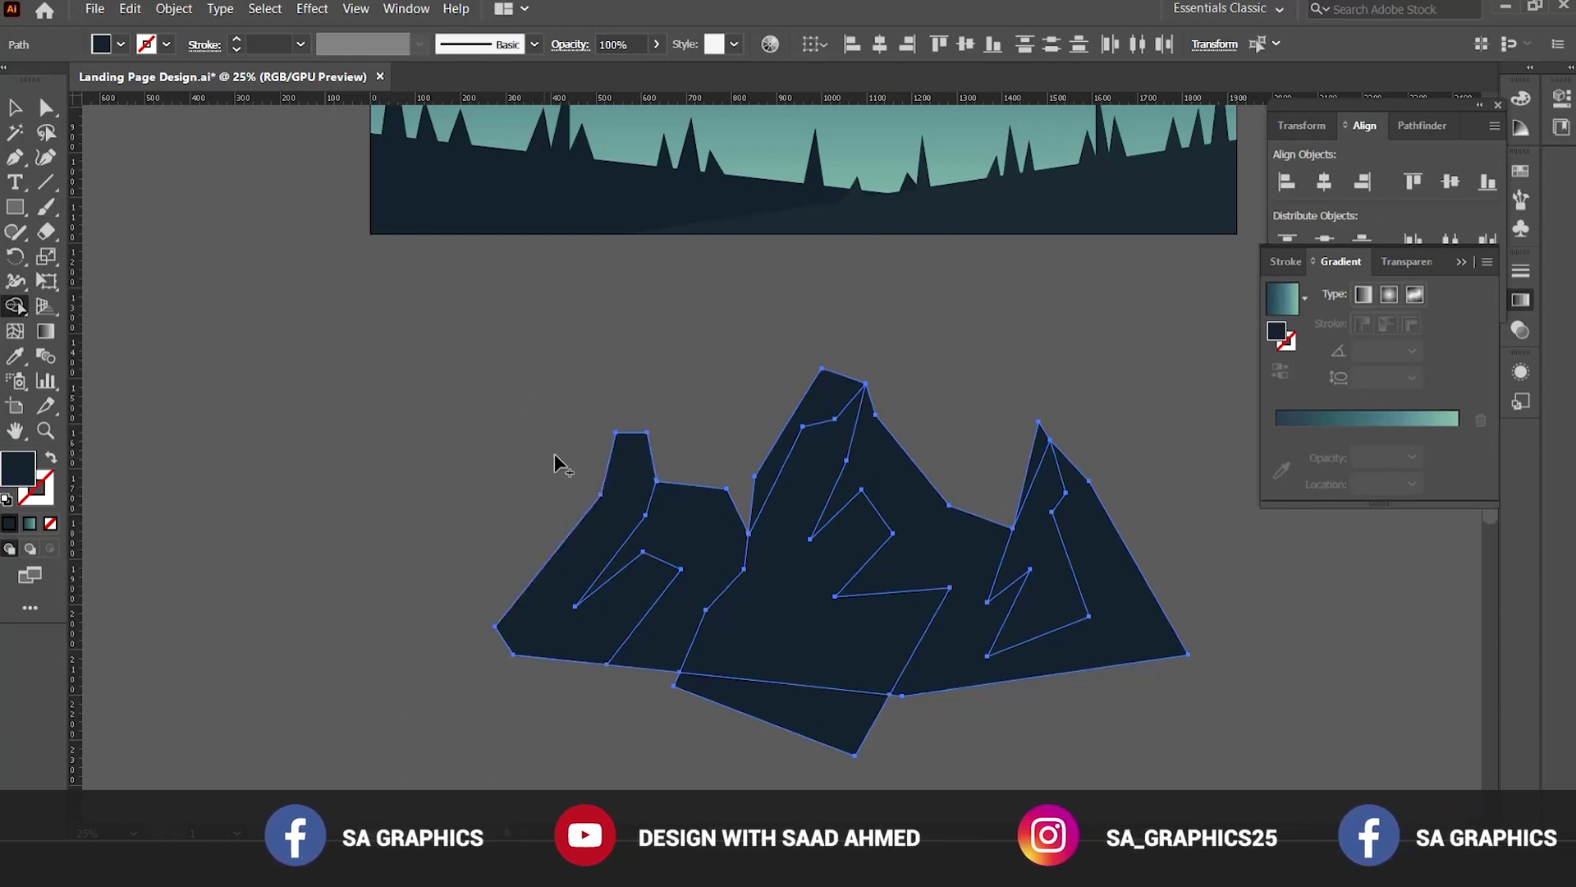
Remove the remaining shading excess outside the middle and right peaks and below the mountain's base, then deselect everything.
{"action": "left_click_drag", "start_coordinate": [749, 495], "coordinate": [542, 405]}
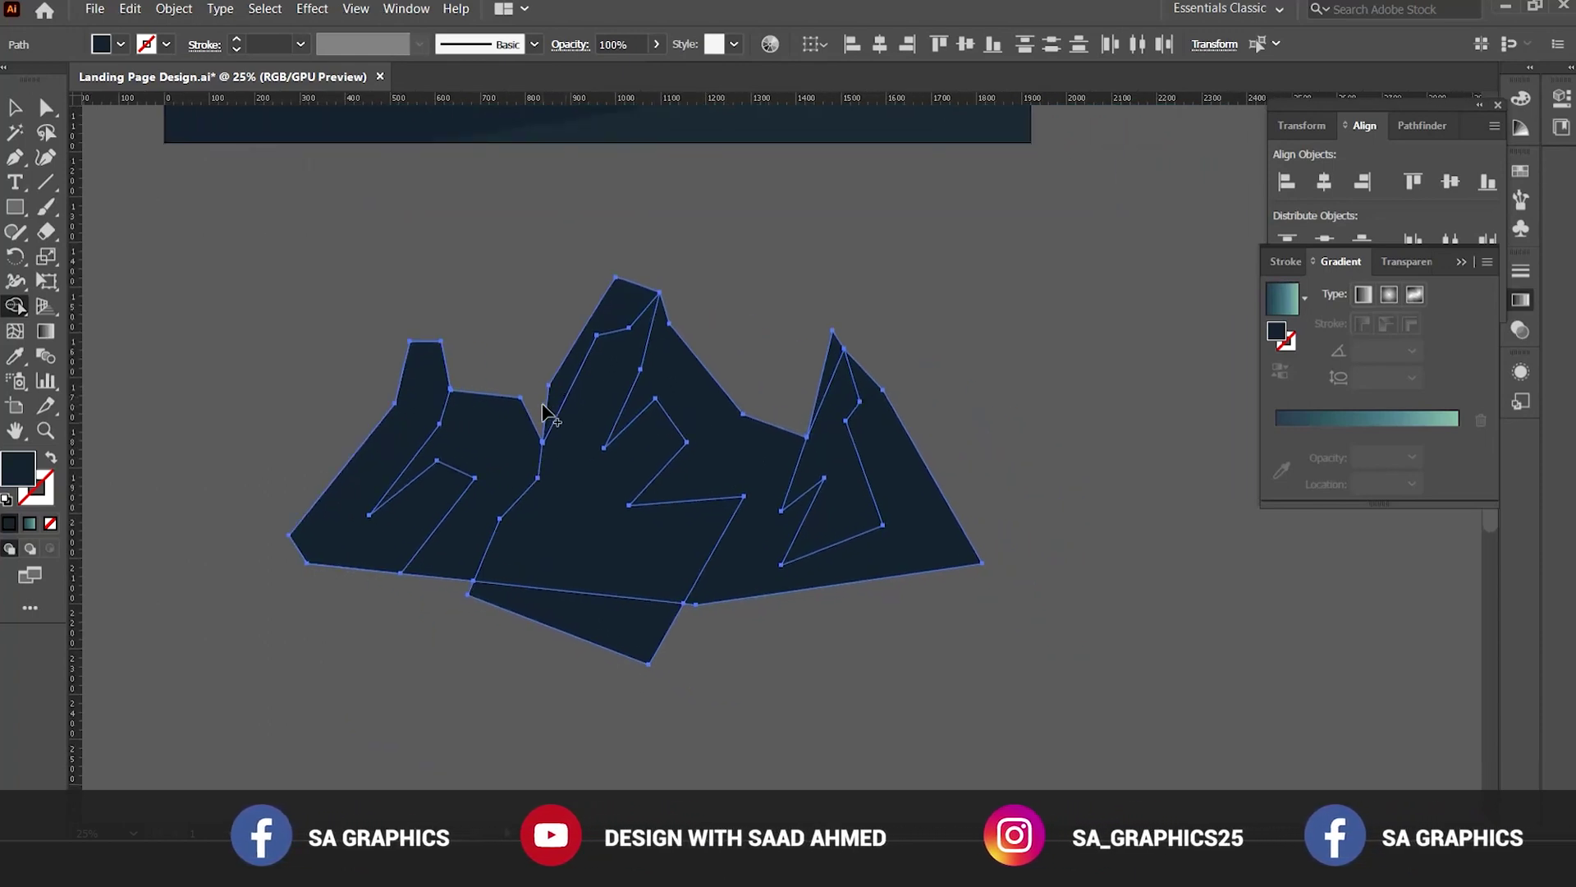
{"action": "left_click", "coordinate": [620, 305], "text": "alt"}
{"action": "left_click", "coordinate": [627, 625], "text": "alt"}
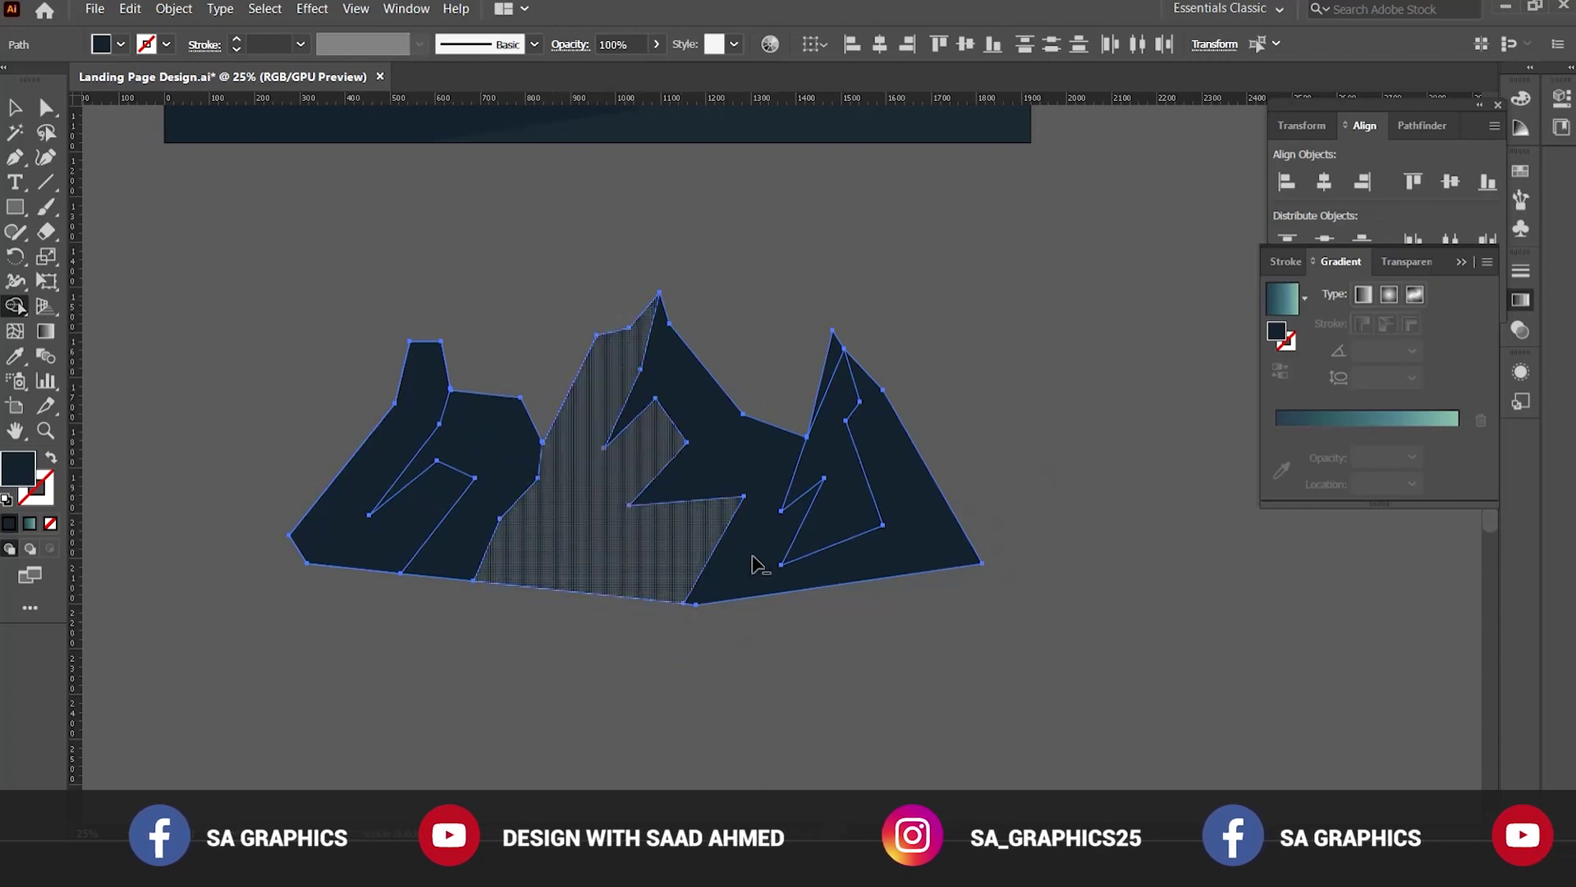
{"action": "key", "text": "v"}
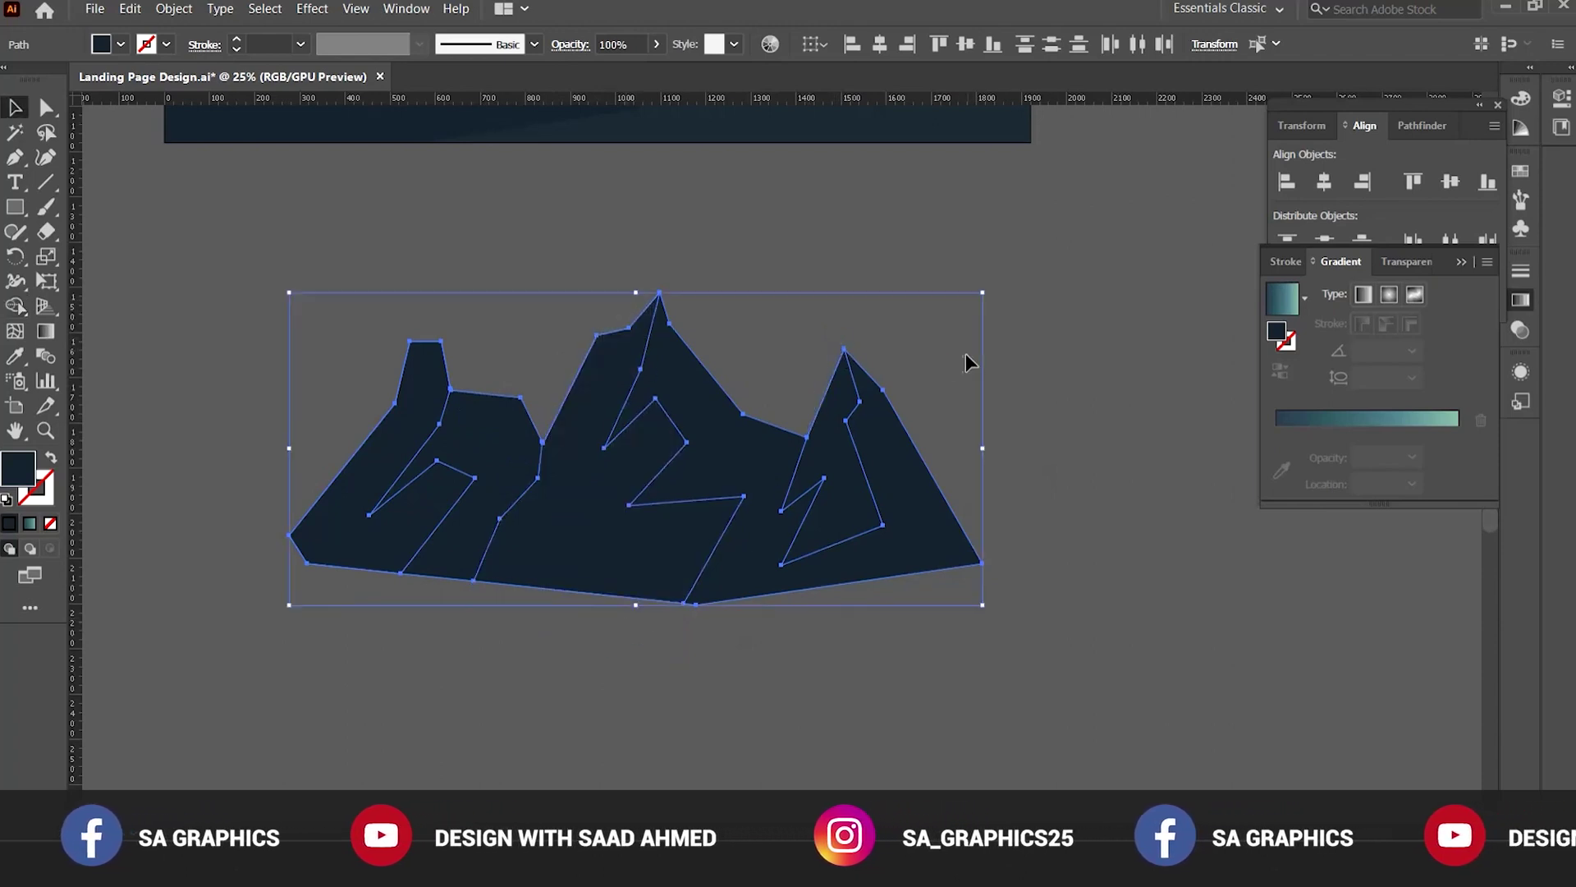
{"action": "left_click", "coordinate": [966, 353]}
Recolour the mountain's base shape with the dark teal swatch sampled from the palette and deselect it.
{"action": "scroll", "coordinate": [897, 433], "scroll_direction": "down", "scroll_amount": 2}
{"action": "left_click_drag", "start_coordinate": [846, 455], "coordinate": [904, 502]}
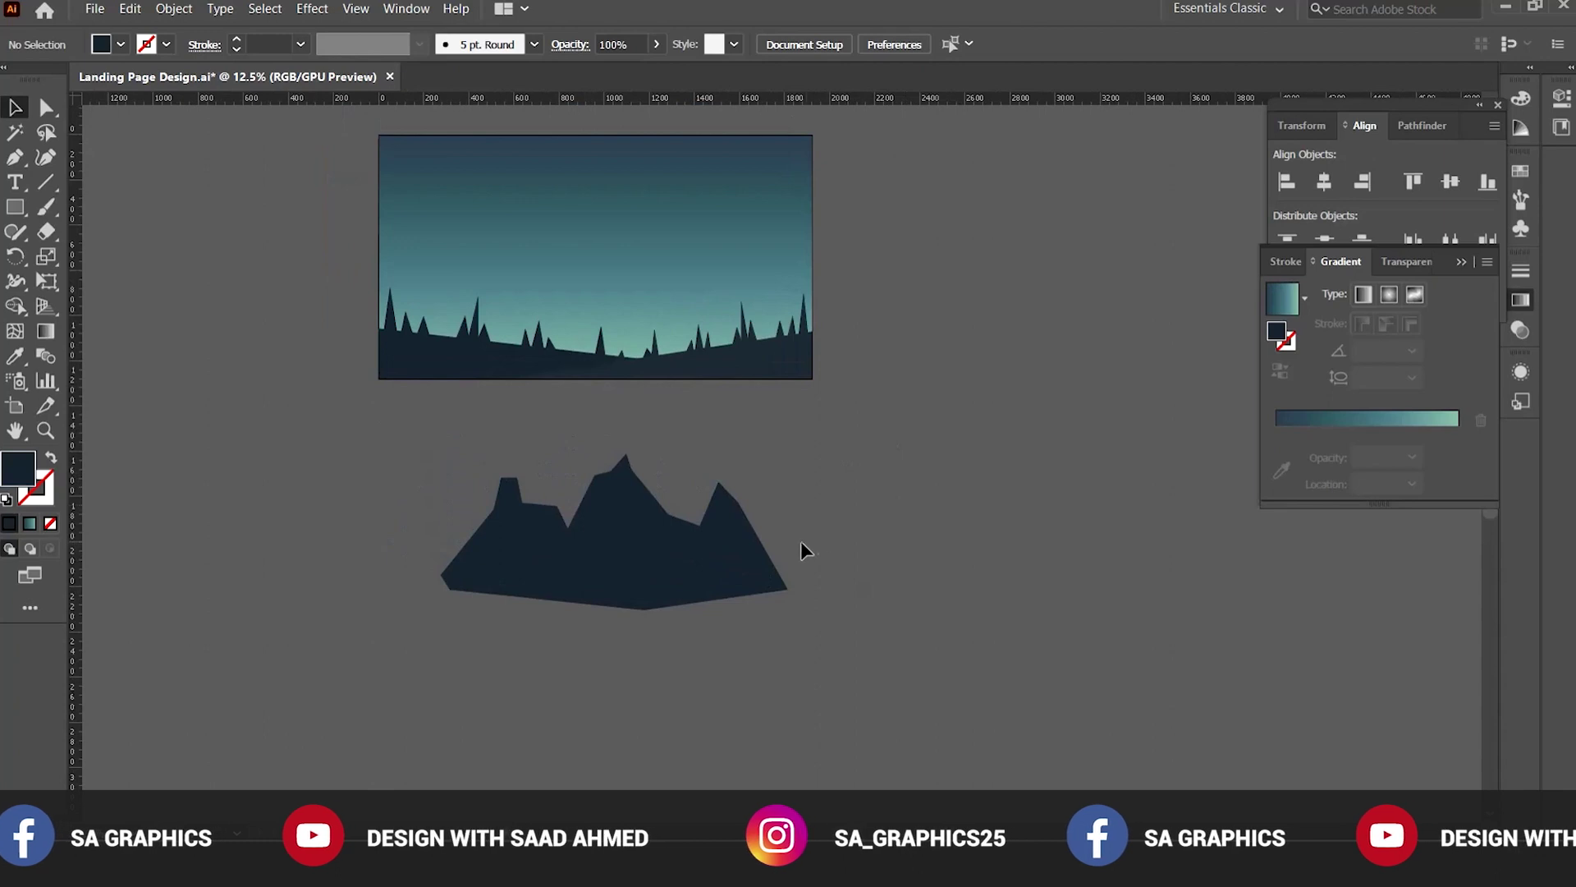
{"action": "left_click", "coordinate": [769, 555]}
{"action": "key", "text": "ctrl+minus"}
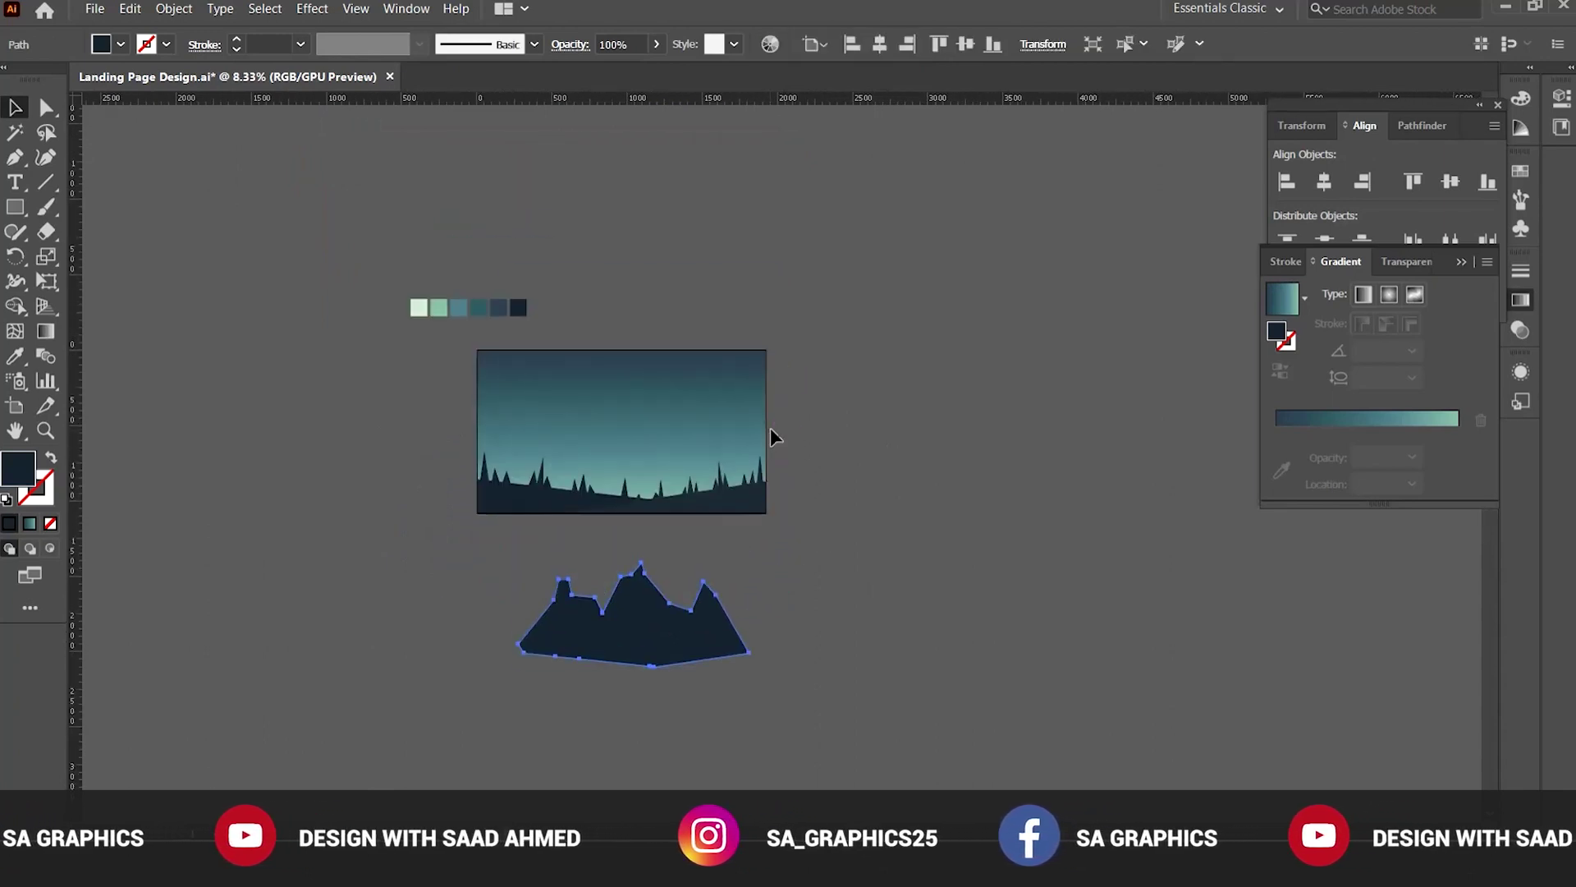
{"action": "key", "text": "i"}
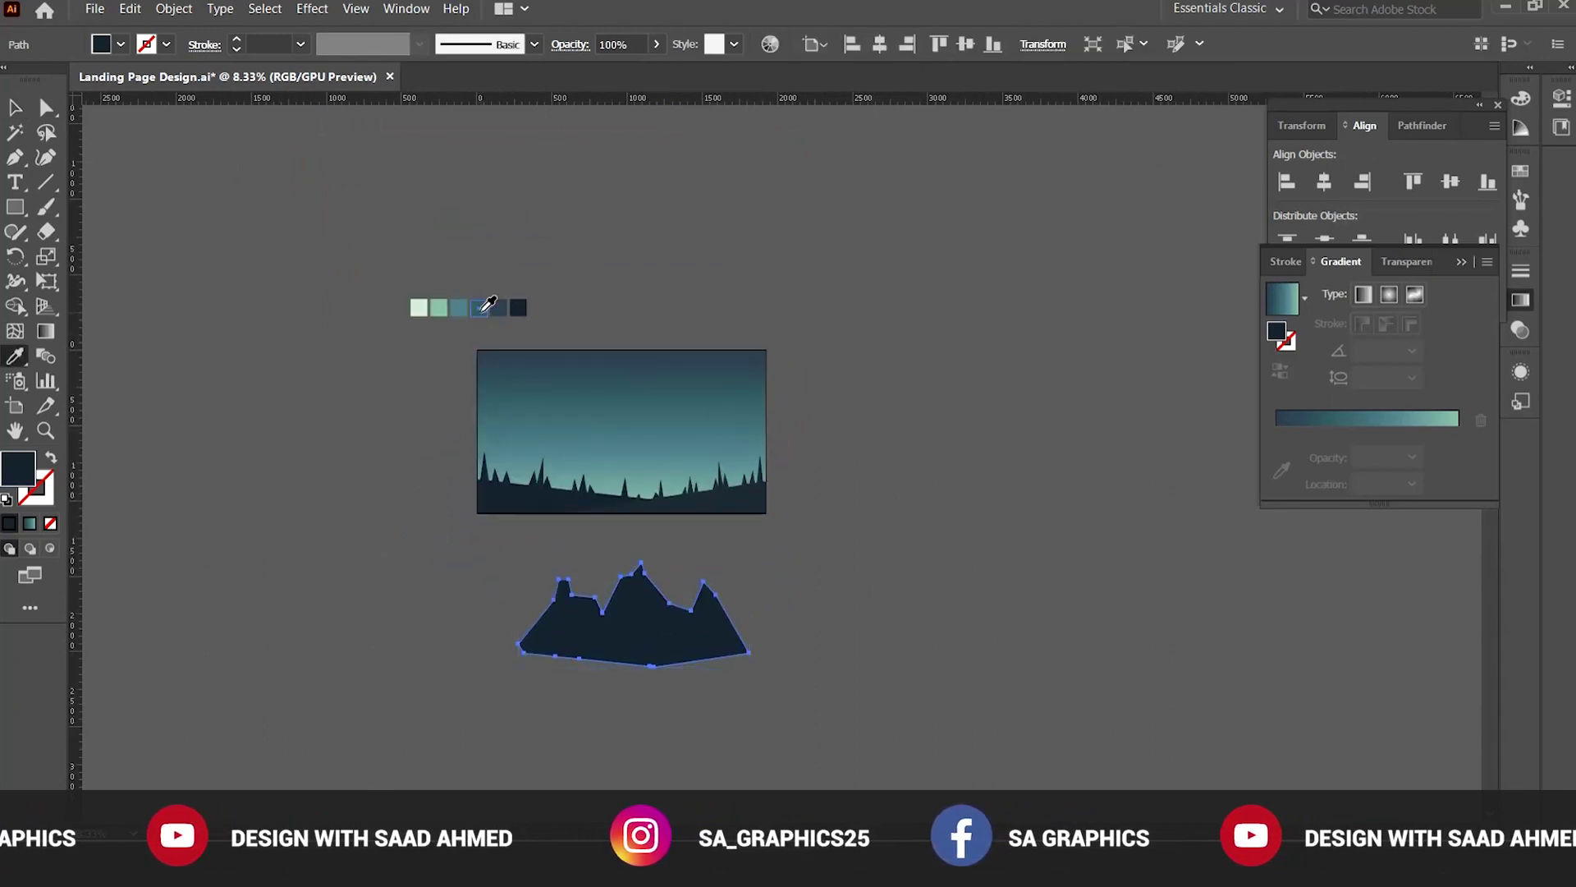
{"action": "left_click", "coordinate": [483, 311]}
{"action": "key", "text": "v"}
{"action": "left_click", "coordinate": [877, 731]}
{"action": "key", "text": "ctrl+plus"}
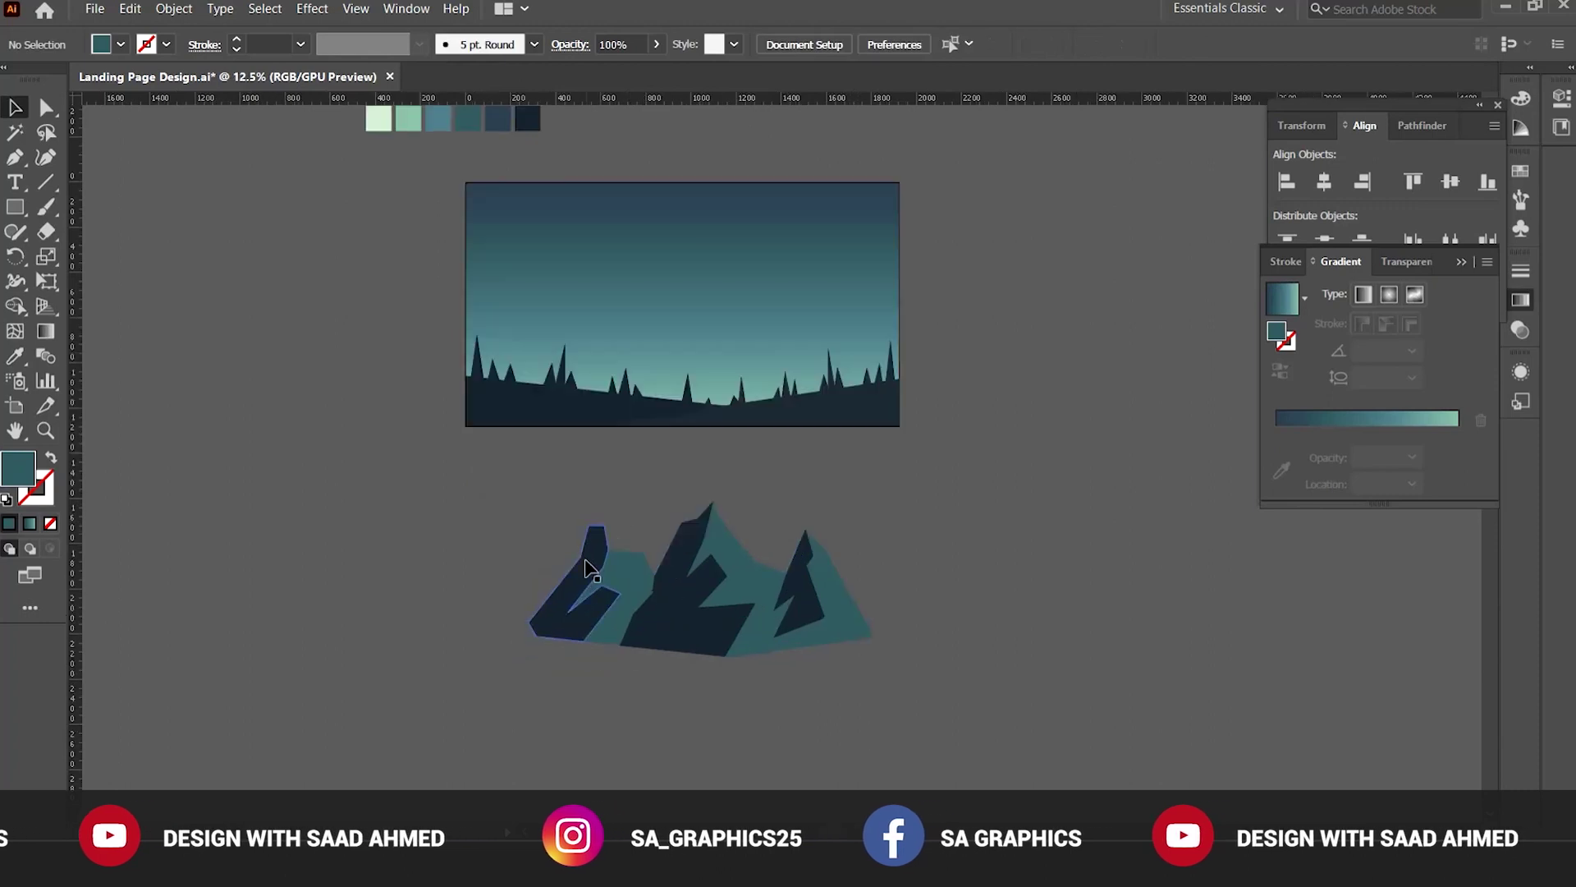
Fill the left peak's shading shape with the existing linear gradient and remove the gradient's second colour stop.
{"action": "left_click", "coordinate": [591, 566]}
{"action": "left_click", "coordinate": [1309, 418]}
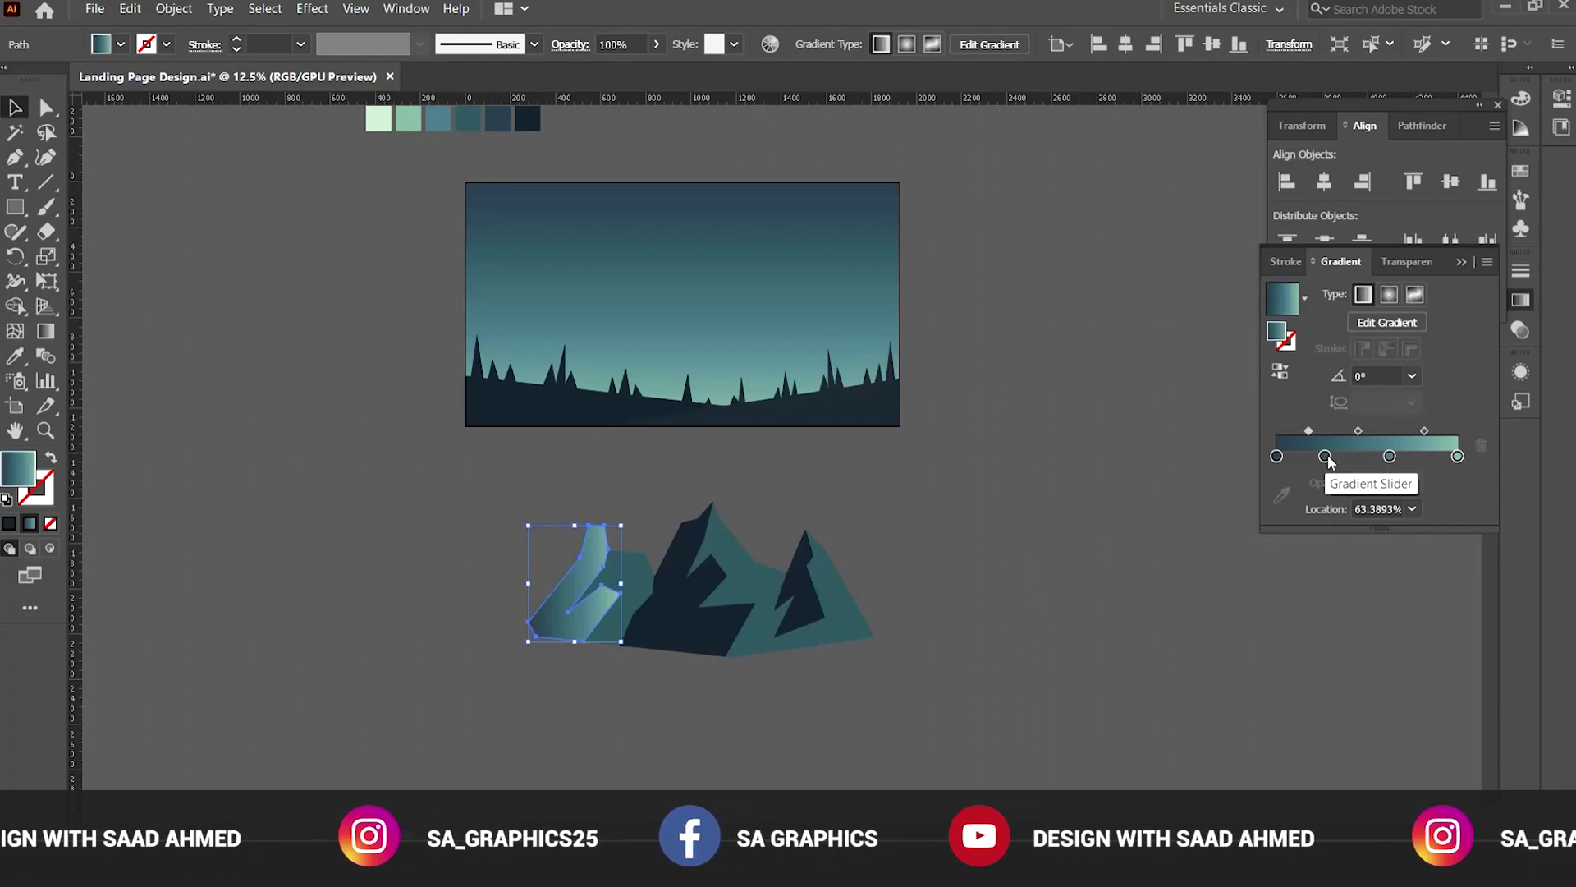
{"action": "left_click_drag", "start_coordinate": [1324, 456], "coordinate": [1317, 497]}
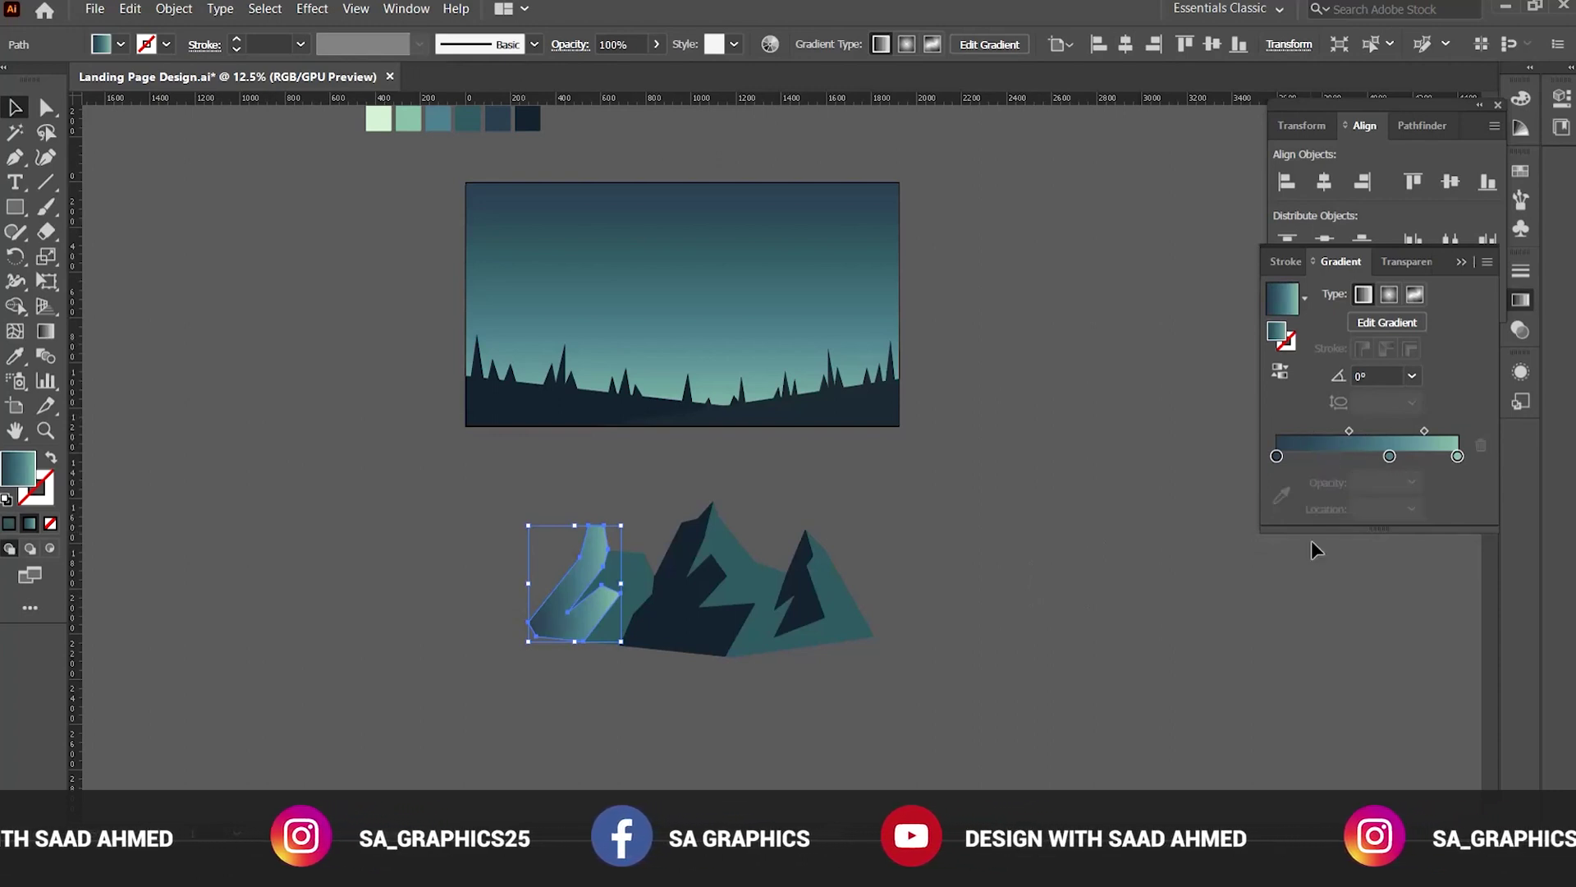
Move the gradient's middle stop to about 48% and recolour its end stop with the pale mint palette swatch.
{"action": "left_click_drag", "start_coordinate": [1390, 456], "coordinate": [1363, 456]}
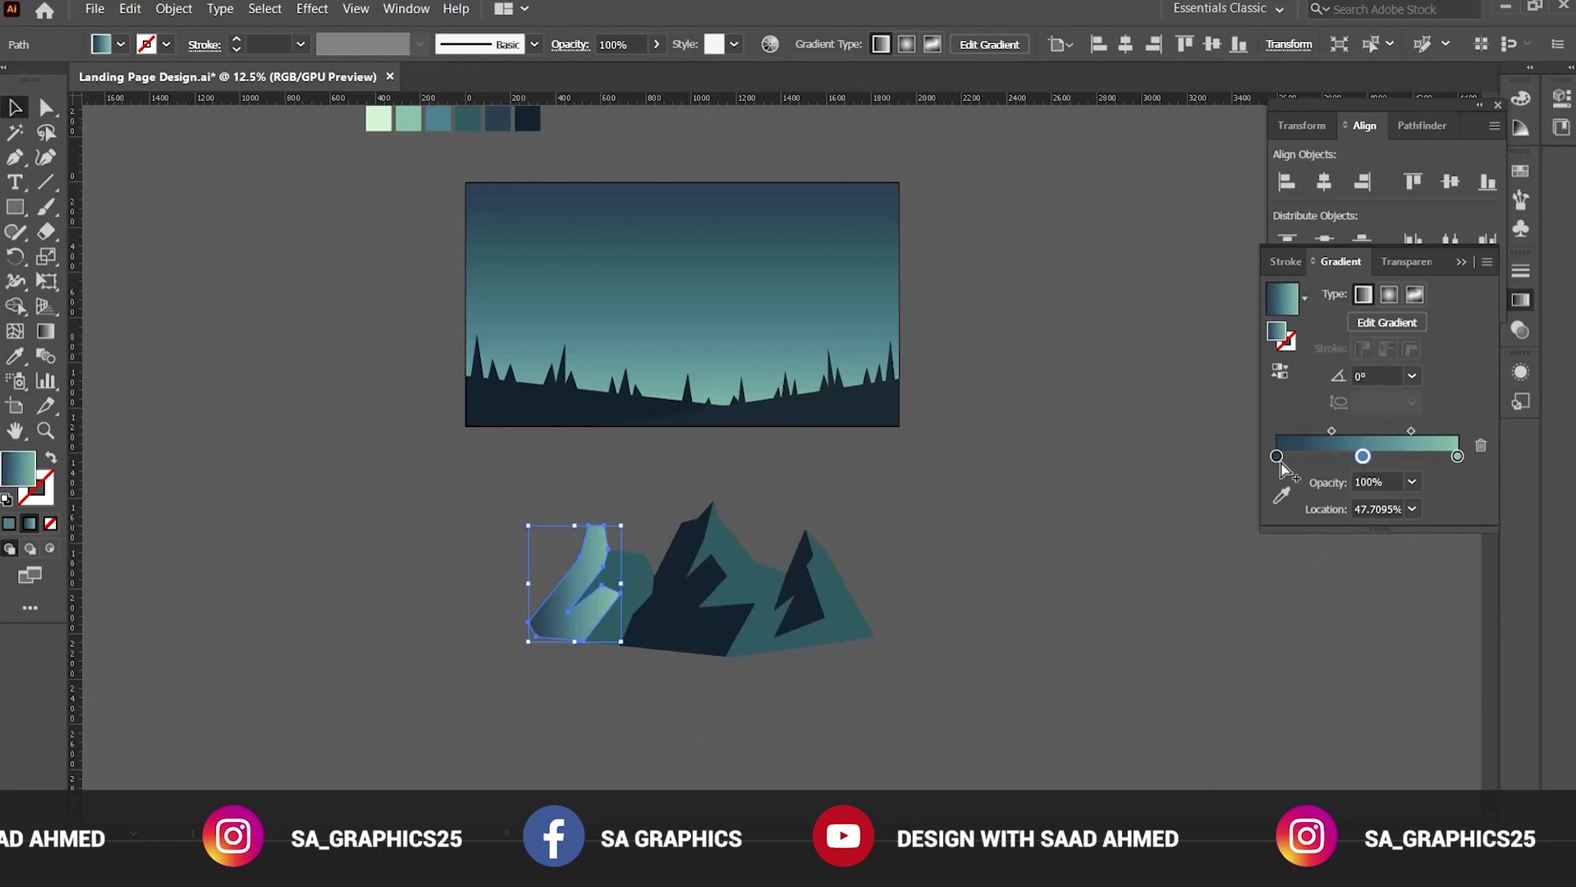
{"action": "scroll", "coordinate": [1051, 519], "scroll_direction": "up", "scroll_amount": 2}
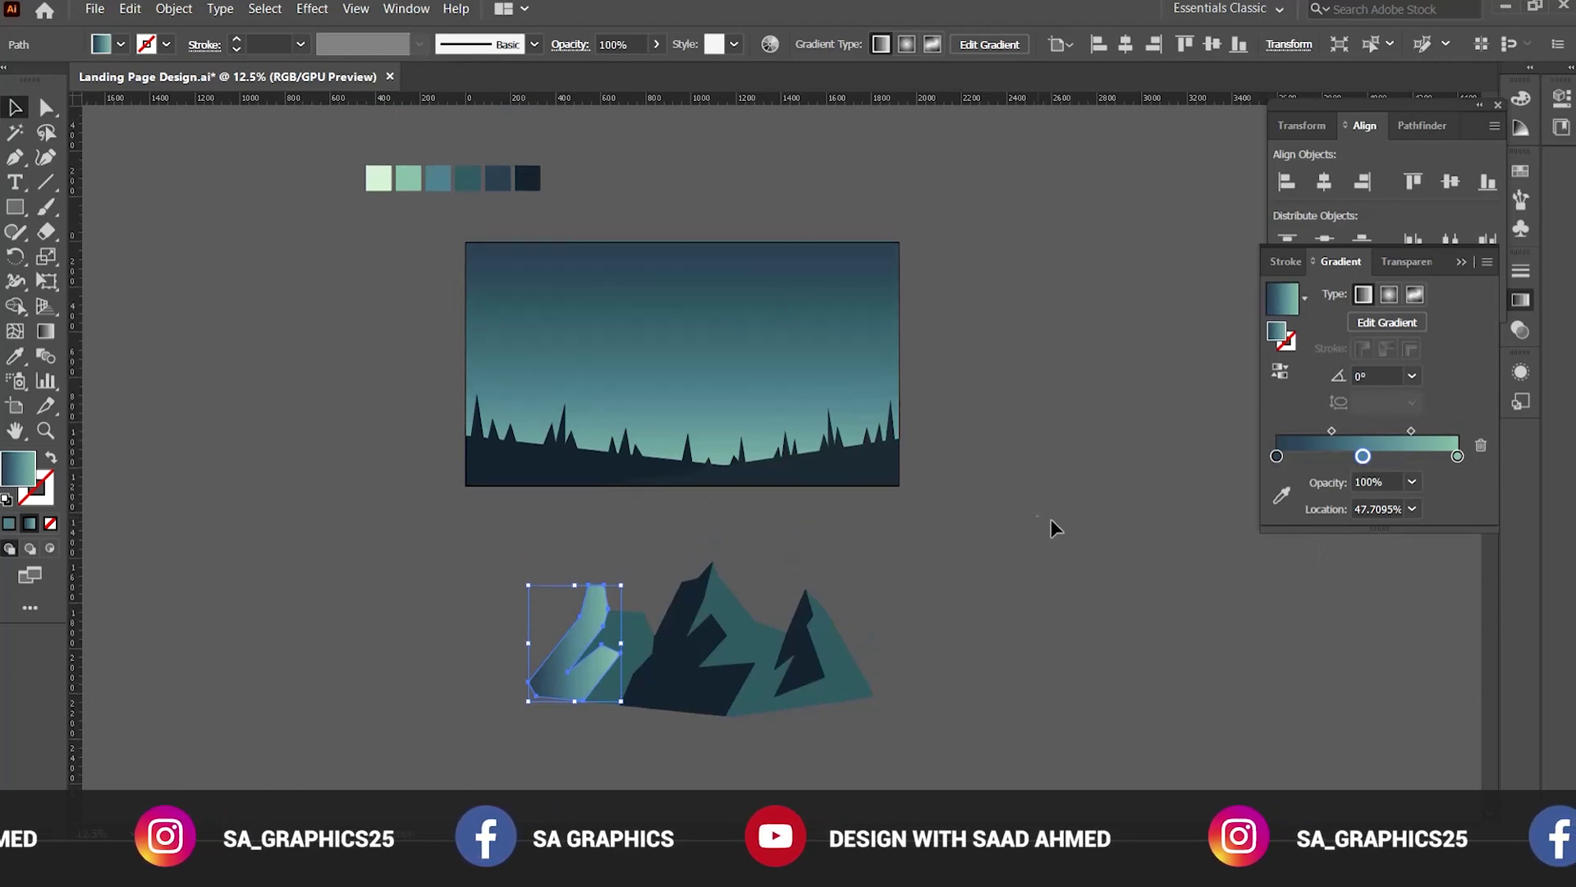
{"action": "left_click", "coordinate": [1456, 455]}
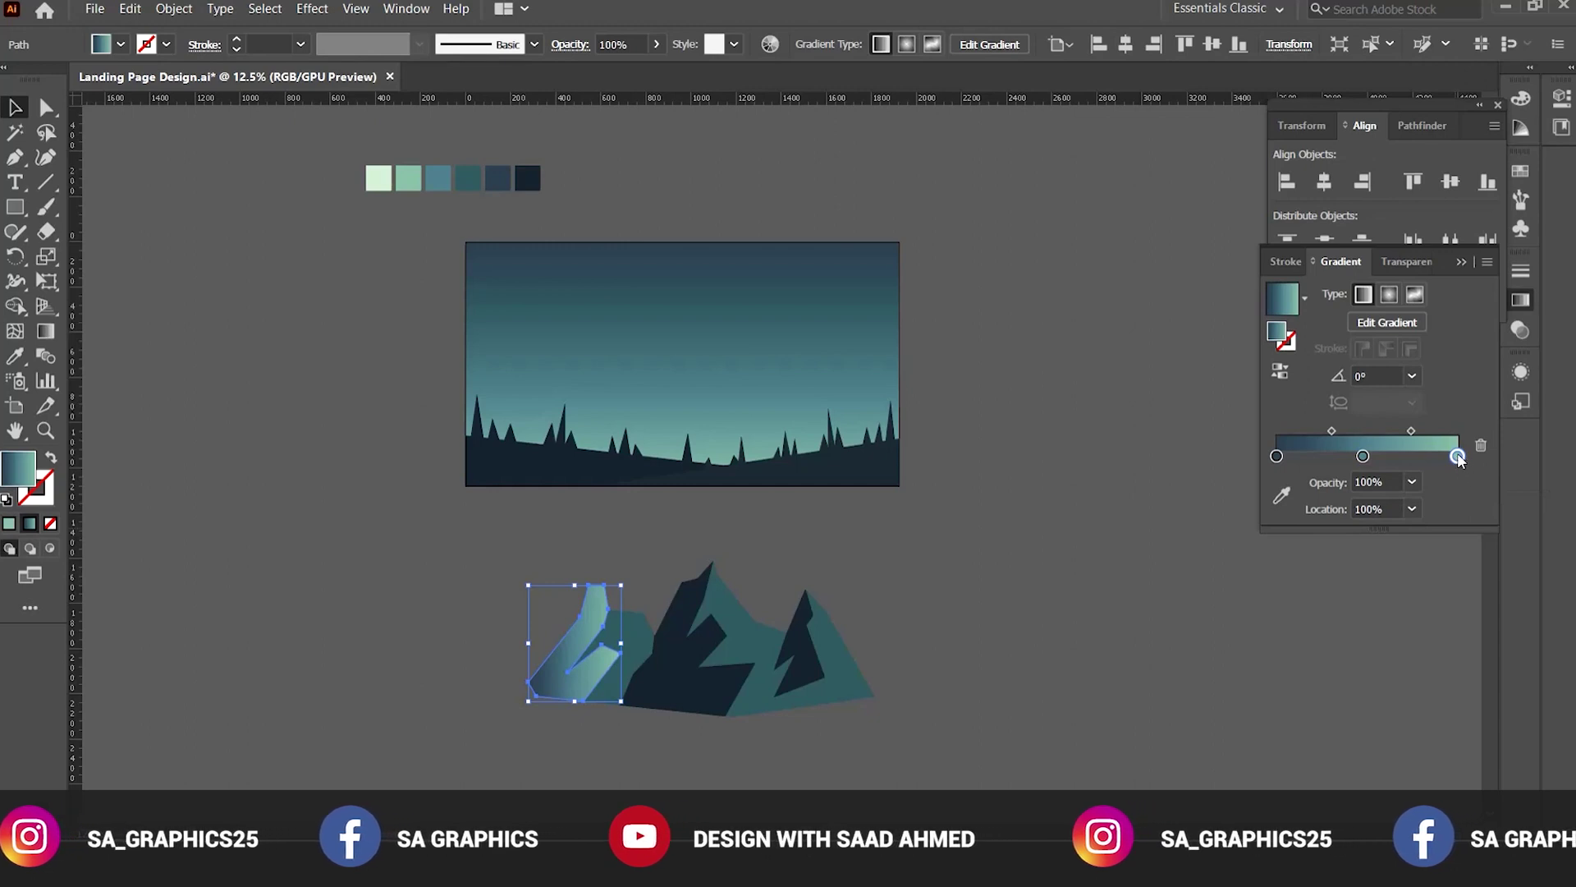
{"action": "left_click", "coordinate": [1279, 496]}
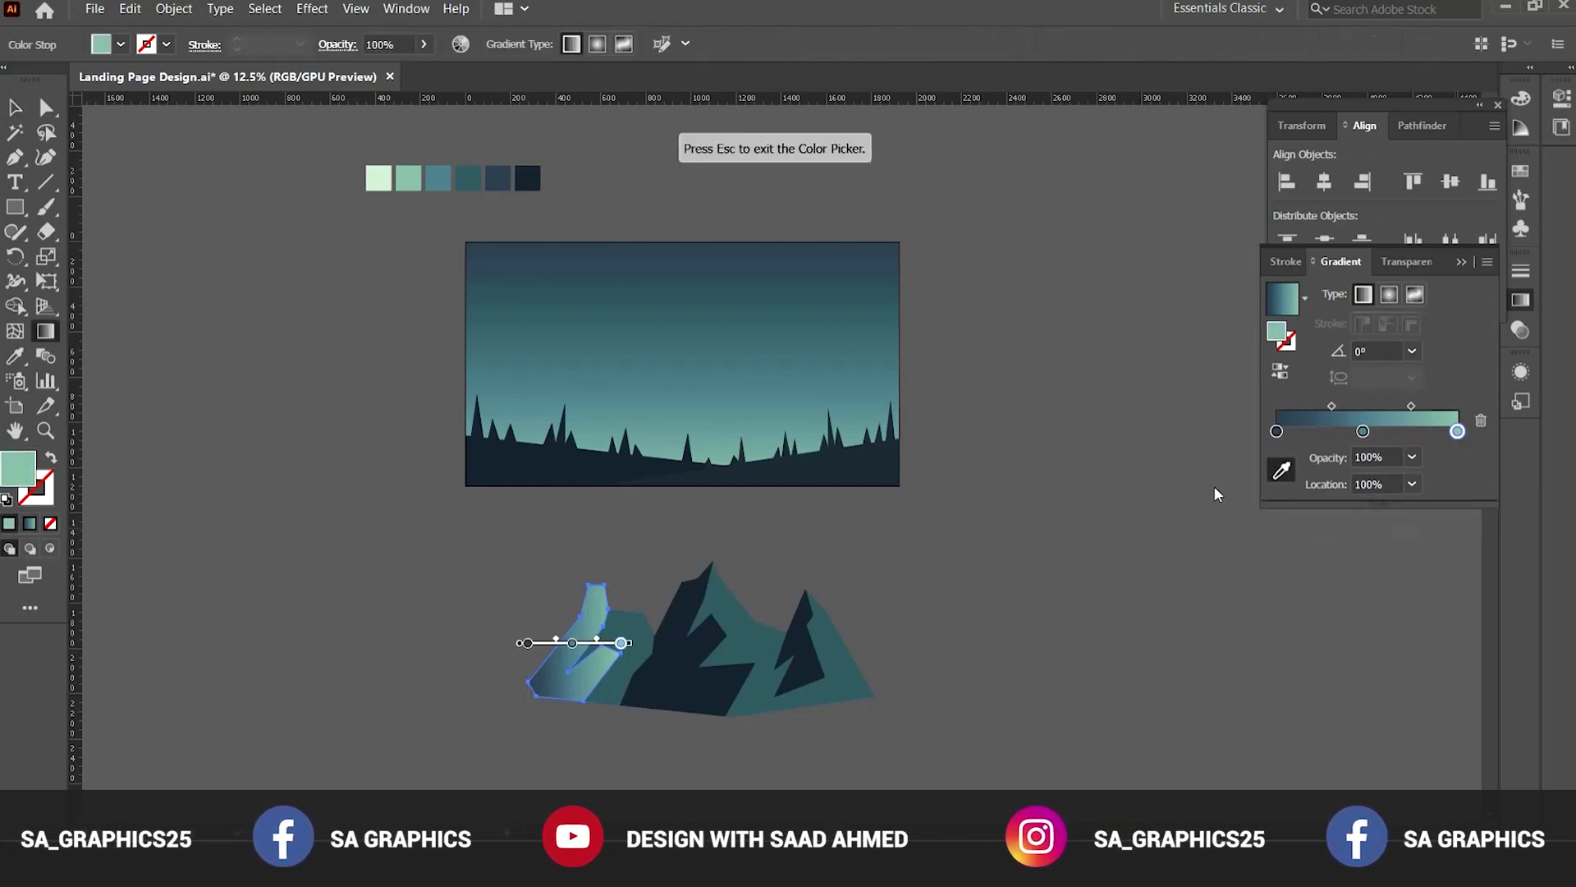
{"action": "left_click", "coordinate": [390, 175]}
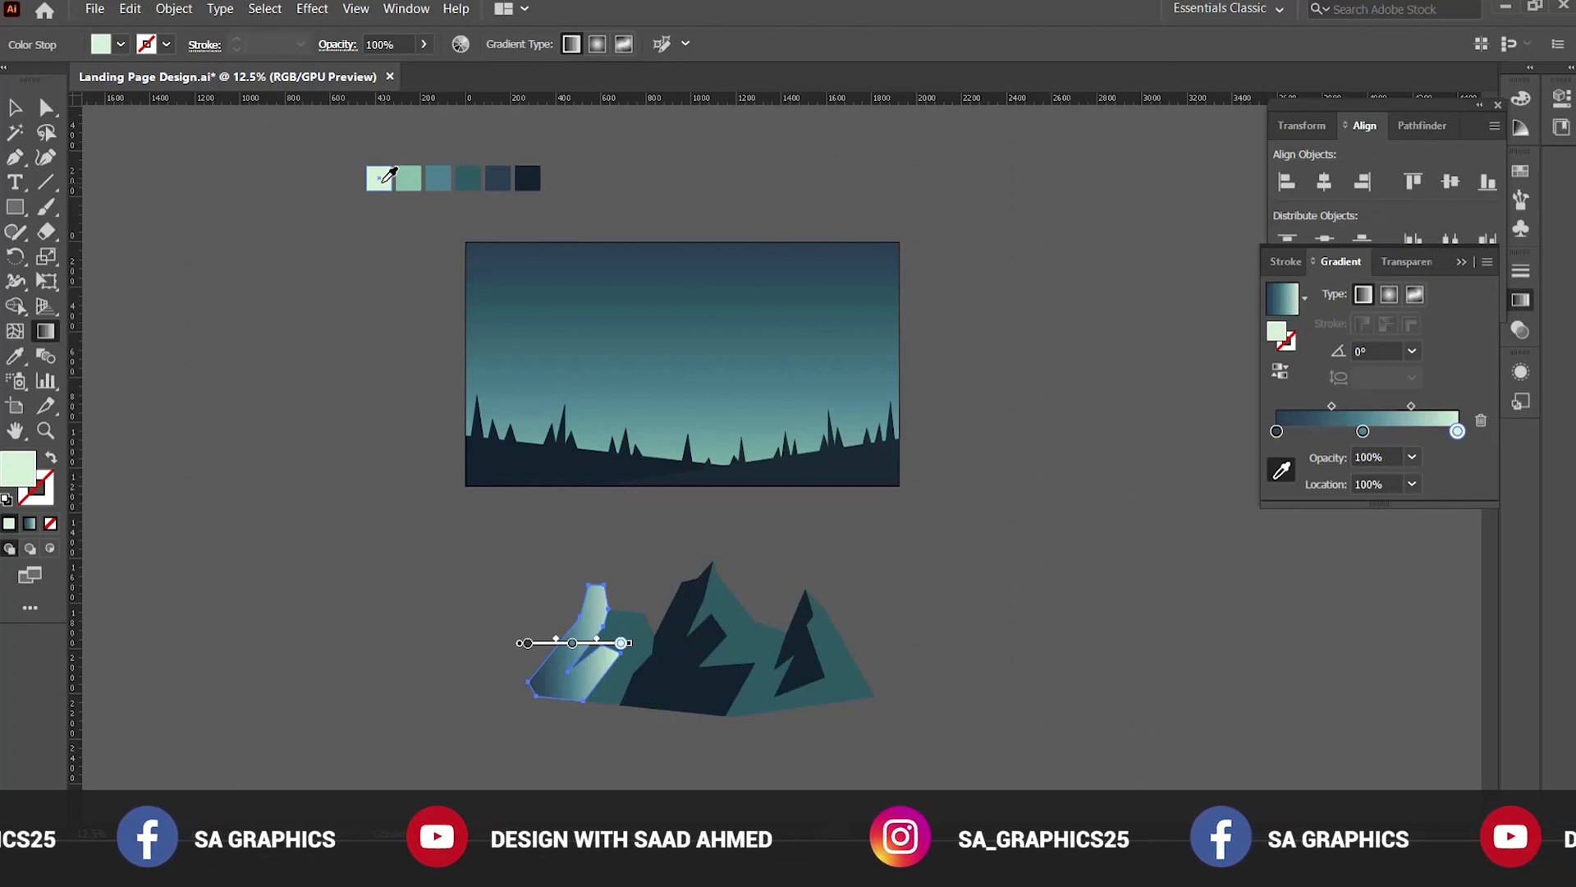
{"action": "key", "text": "v"}
{"action": "left_click", "coordinate": [965, 433]}
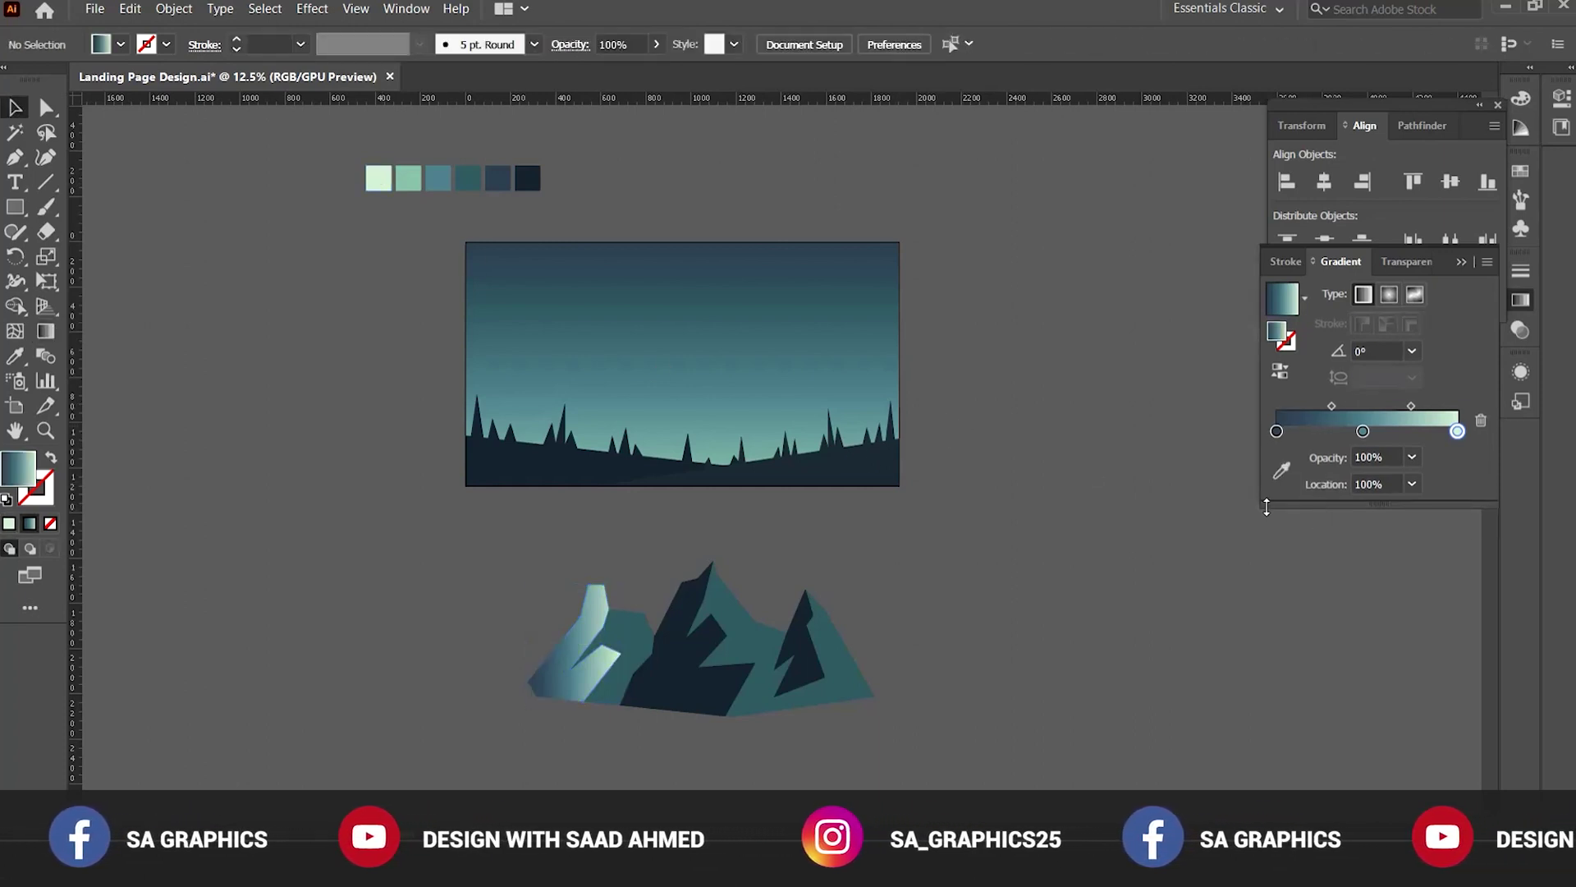
Recolour the middle stop of the left peak's shading gradient with the light green palette swatch and deselect the shape.
{"action": "left_click", "coordinate": [538, 692]}
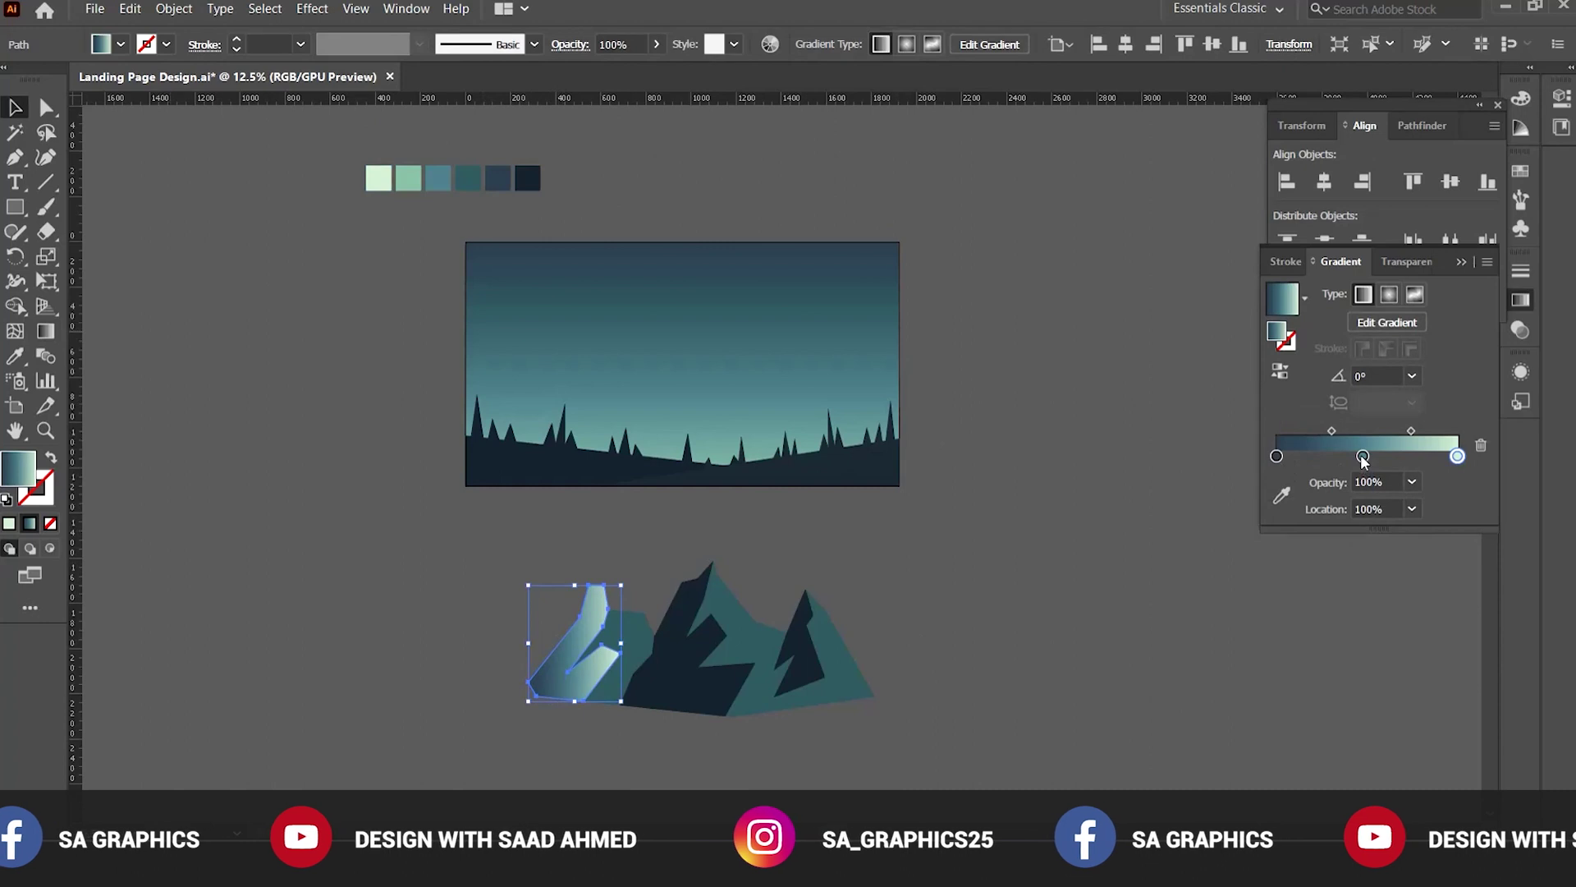
{"action": "left_click", "coordinate": [1280, 491]}
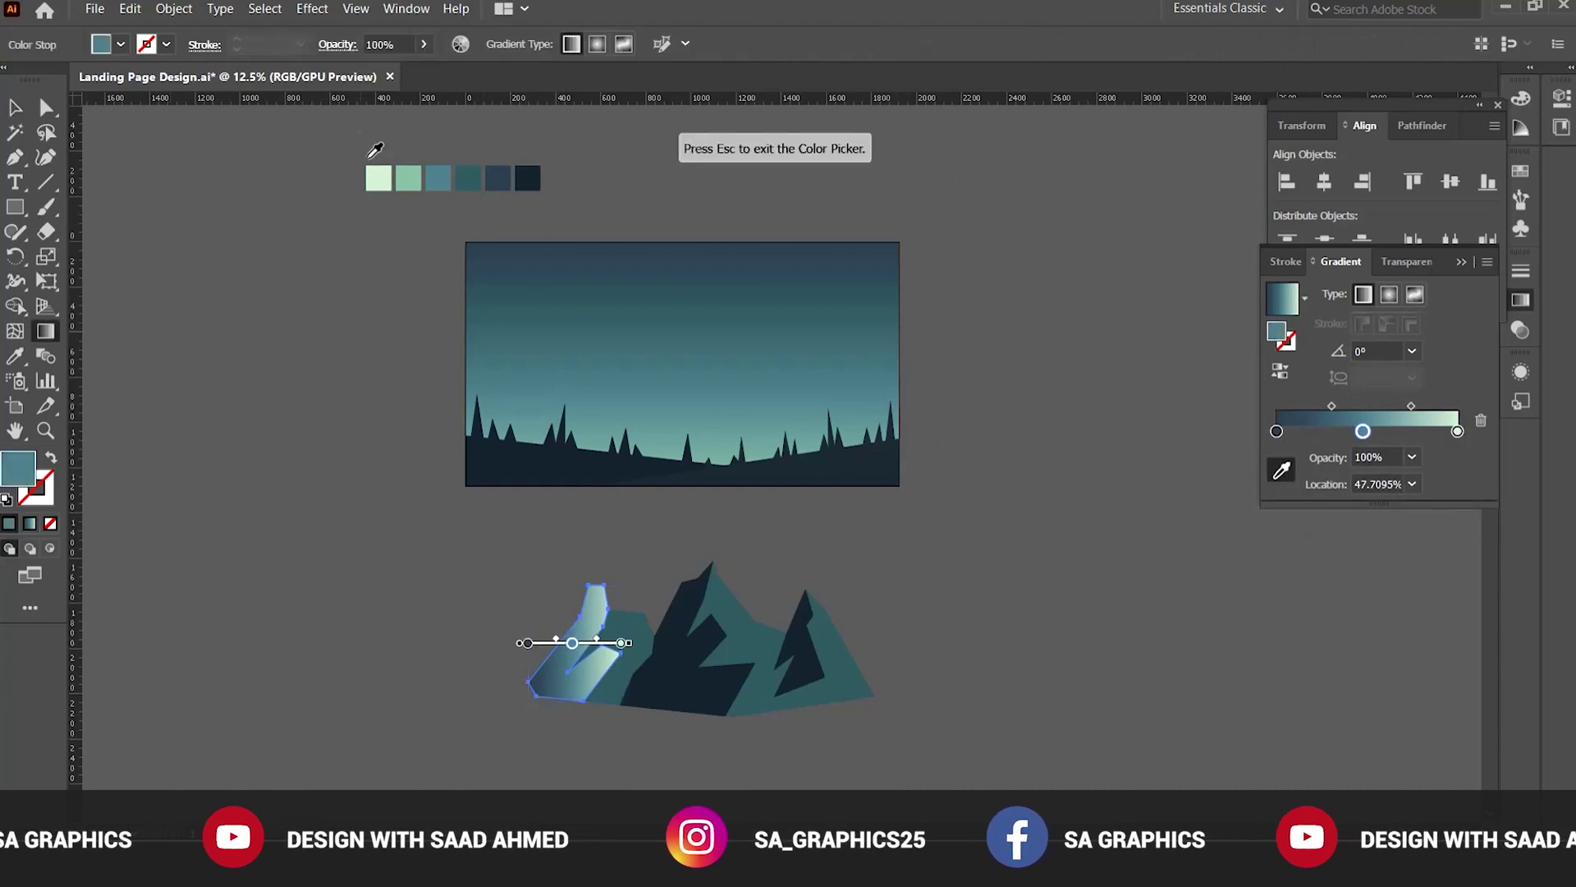
{"action": "left_click", "coordinate": [417, 179]}
{"action": "key", "text": "Escape"}
{"action": "key", "text": "v"}
{"action": "left_click", "coordinate": [450, 673]}
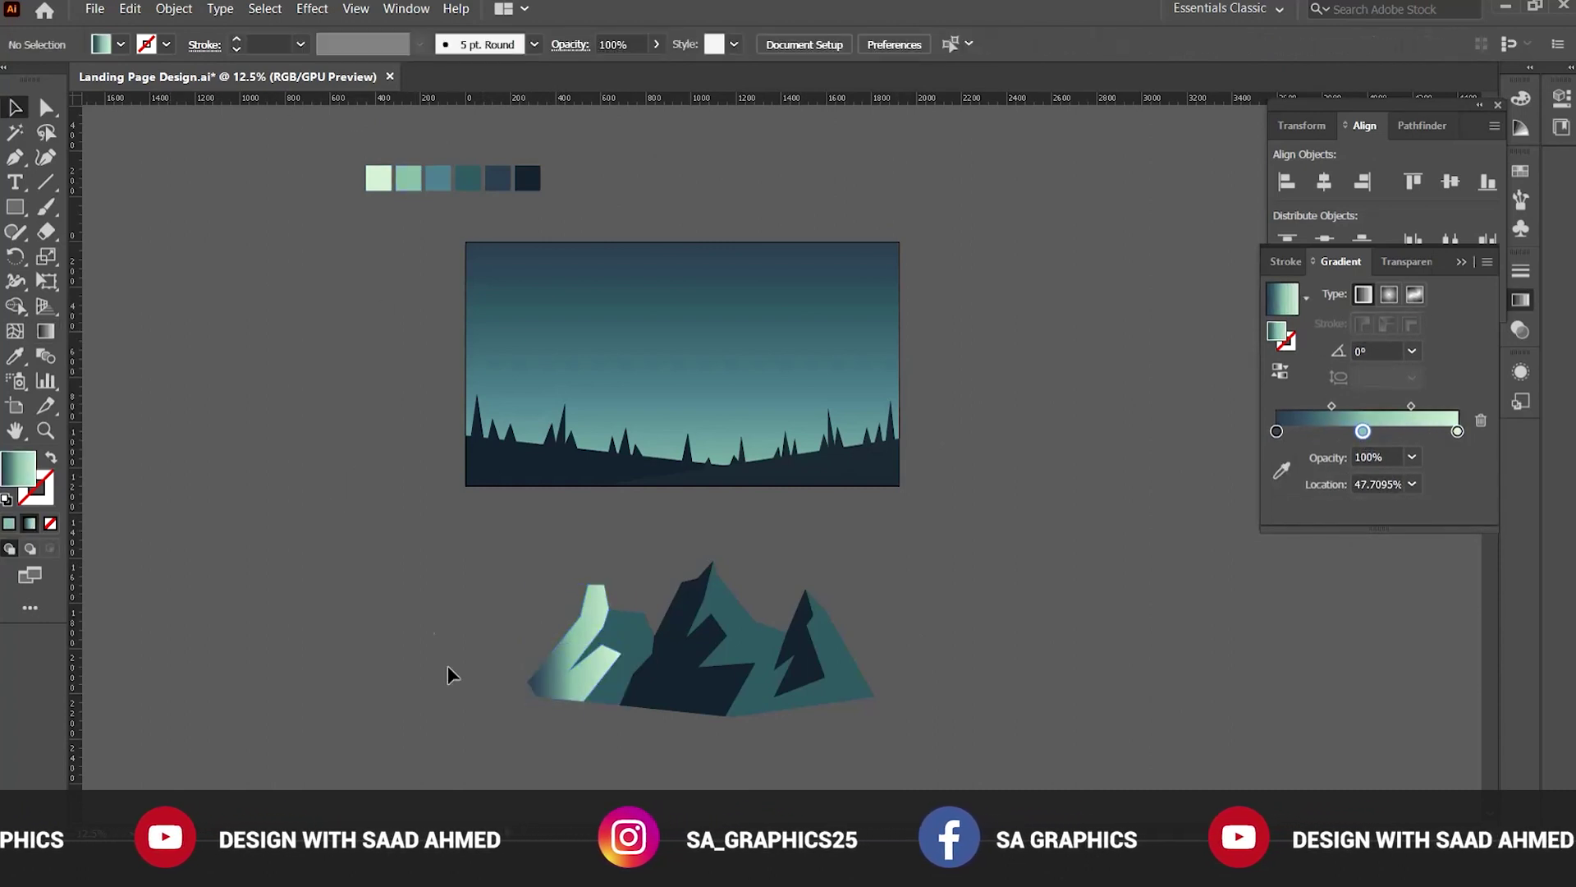
Recolour the start stop of the left peak's shading gradient with the steel-blue palette swatch and deselect the shape.
{"action": "left_click", "coordinate": [783, 604], "text": "ctrl"}
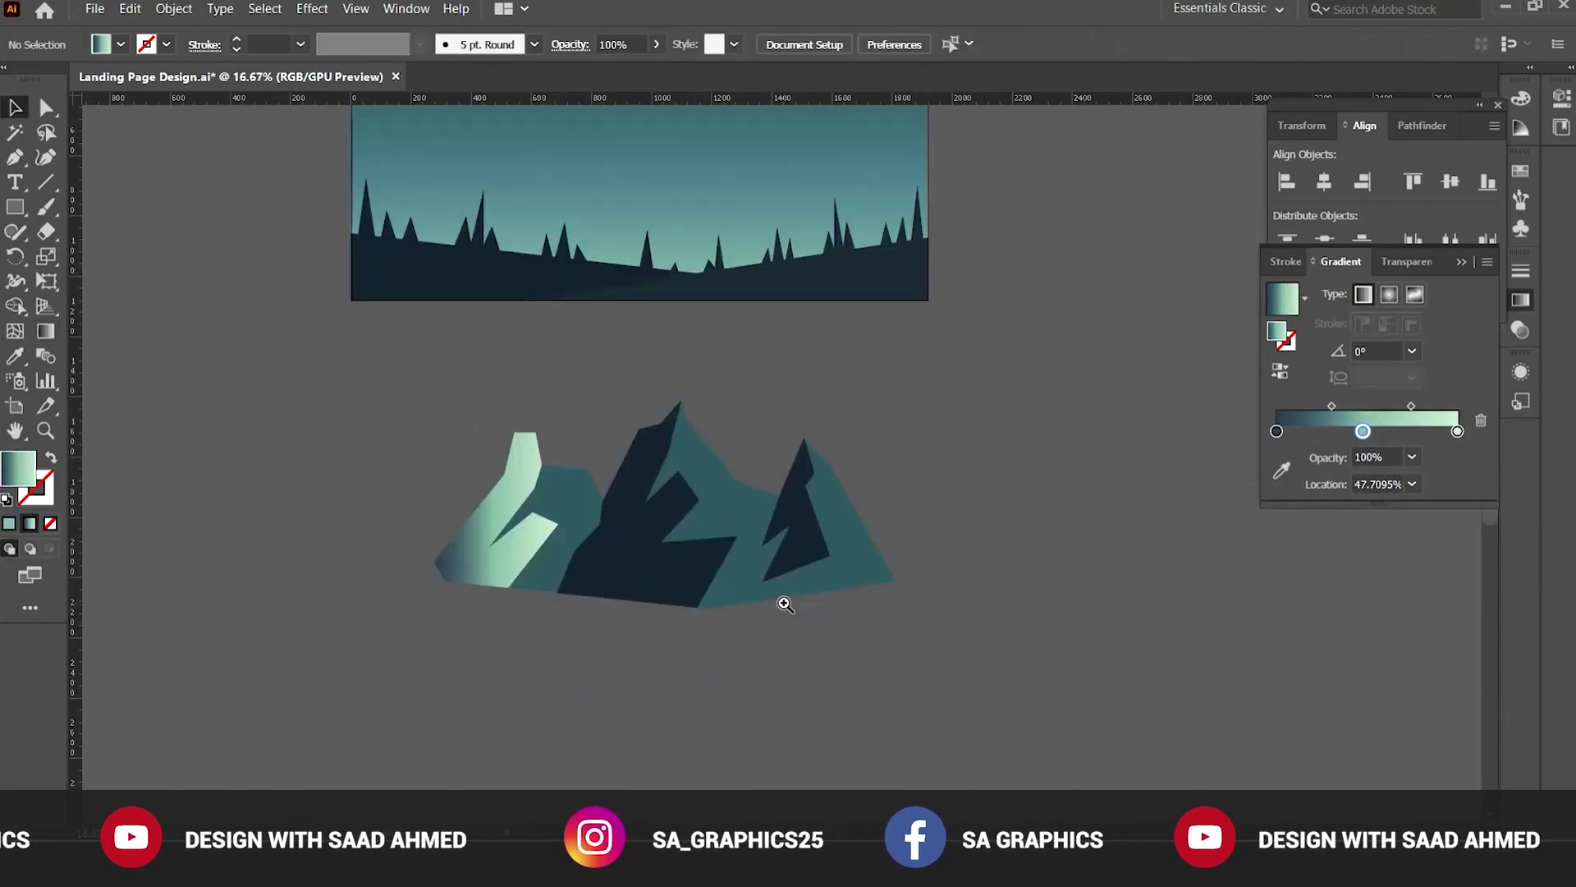
{"action": "left_click", "coordinate": [534, 497]}
{"action": "scroll", "coordinate": [546, 504], "scroll_direction": "up", "scroll_amount": 5}
{"action": "left_click", "coordinate": [820, 523], "text": "alt"}
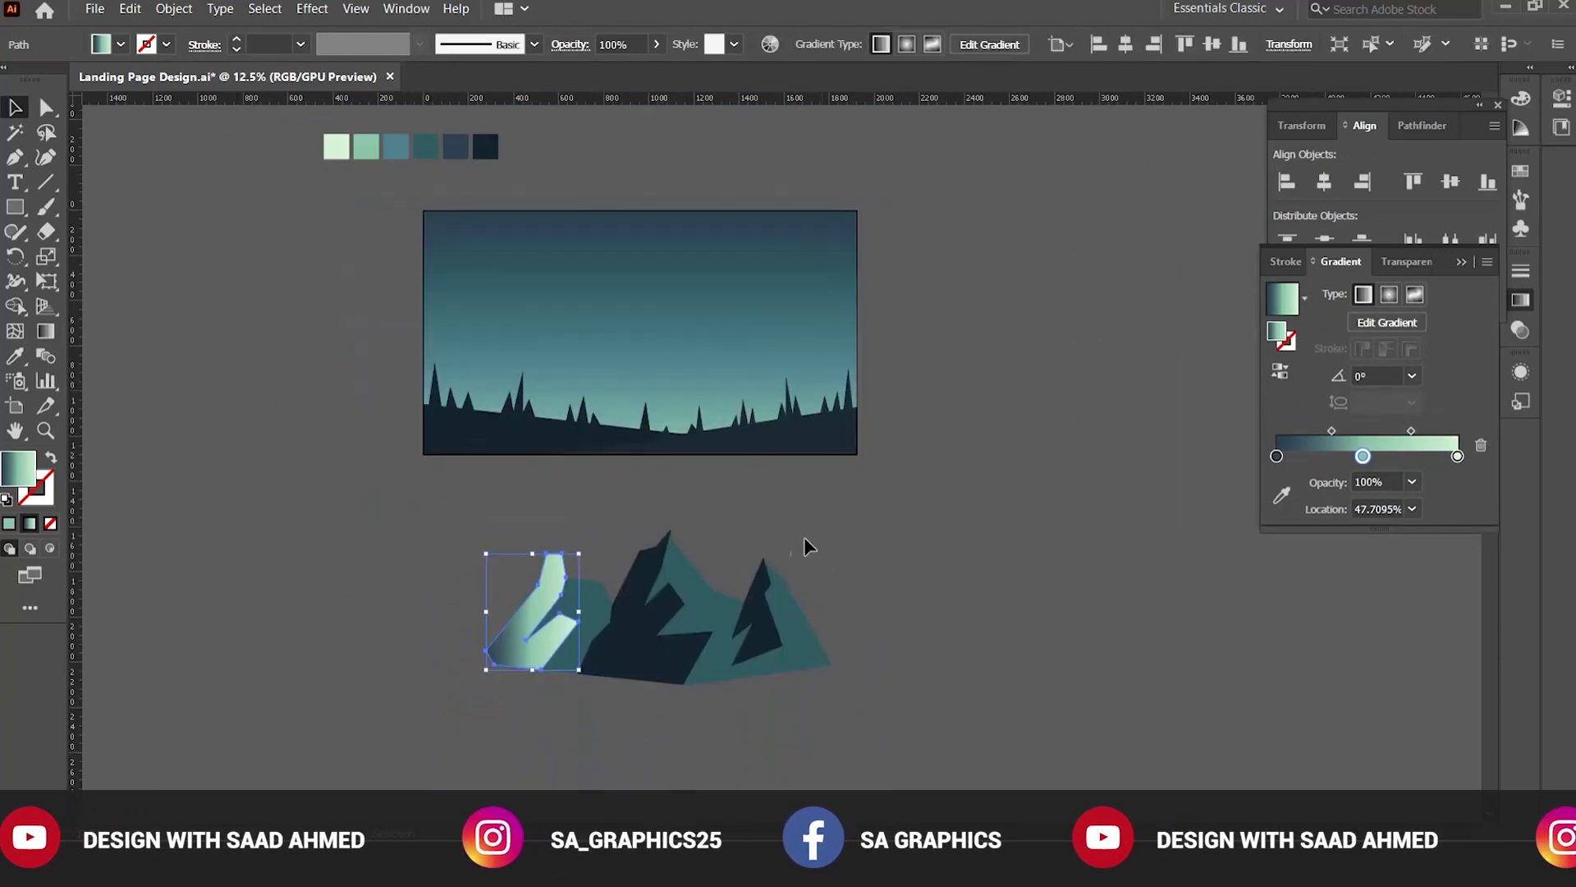
{"action": "left_click", "coordinate": [1276, 457]}
{"action": "left_click", "coordinate": [1282, 495]}
{"action": "left_click", "coordinate": [449, 239]}
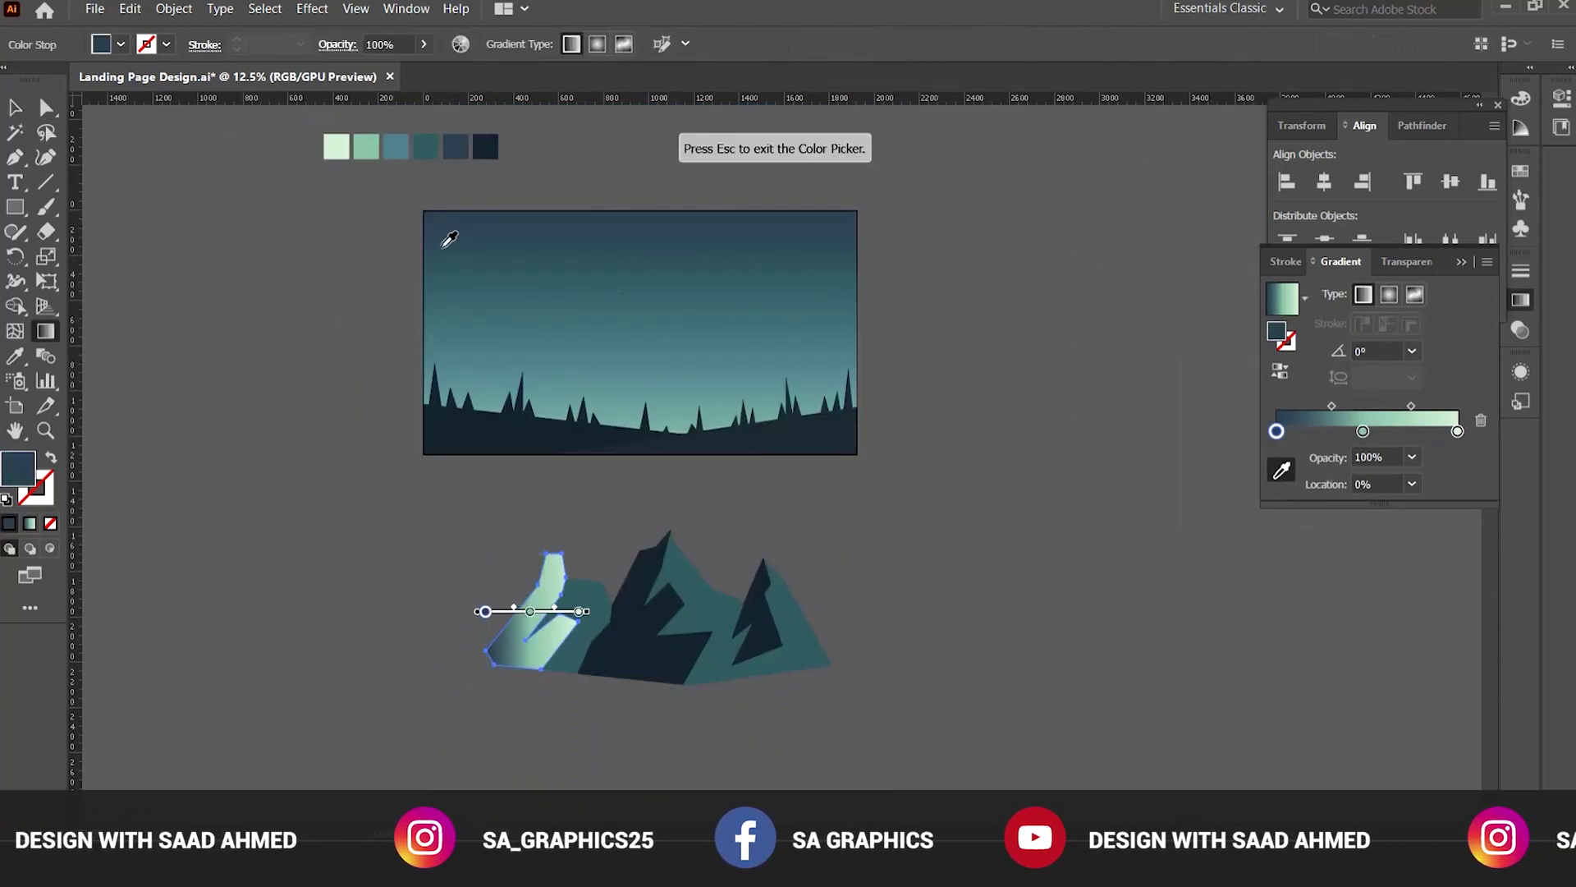
{"action": "left_click", "coordinate": [396, 142]}
{"action": "key", "text": "v"}
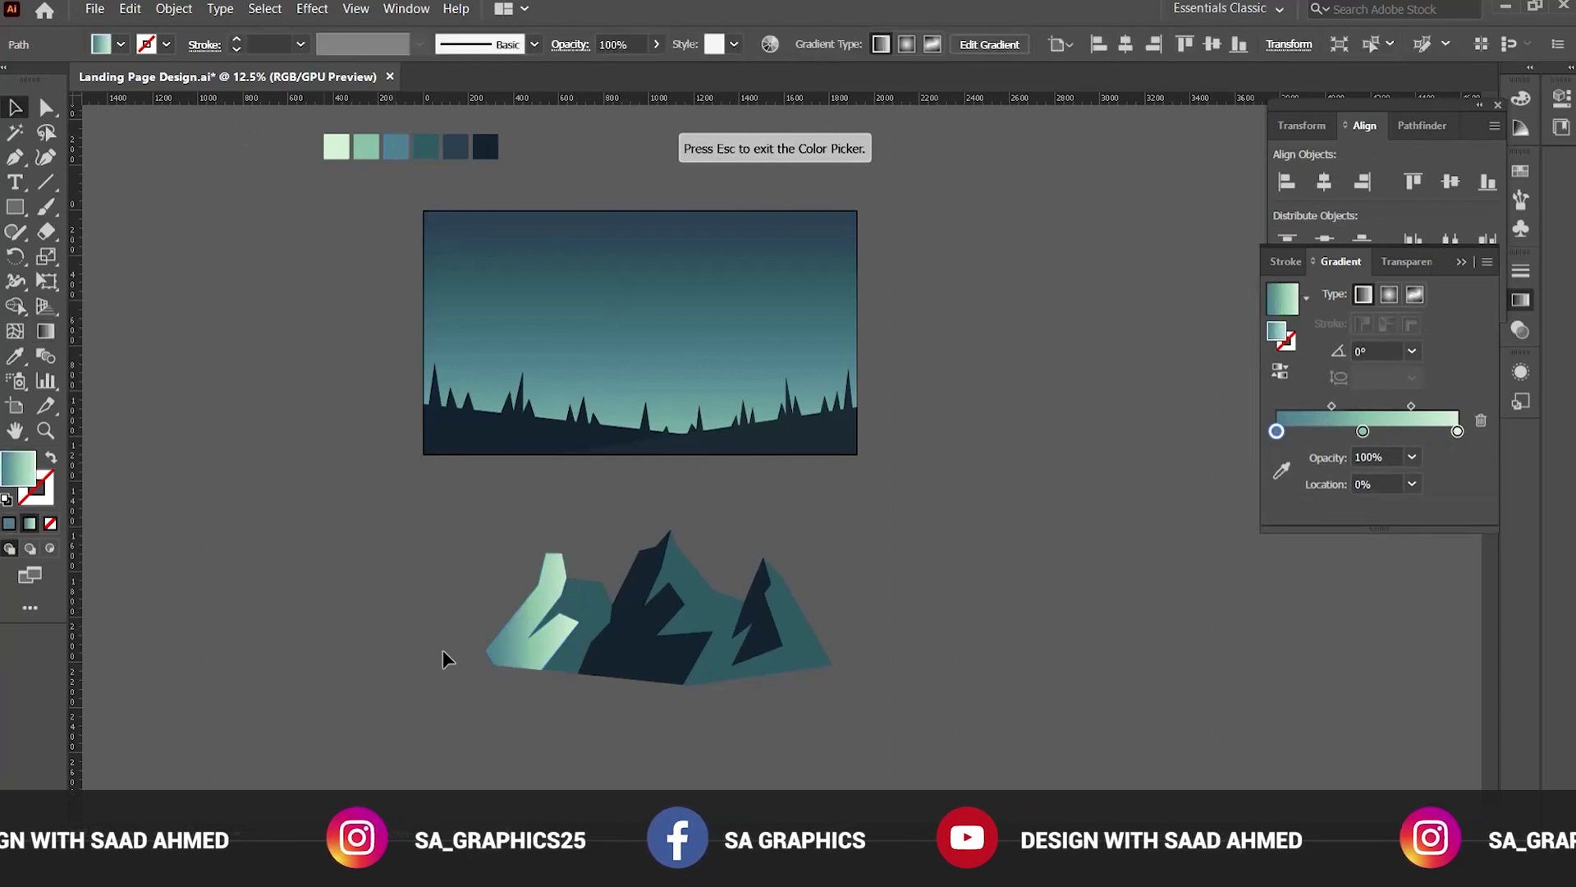
{"action": "left_click", "coordinate": [446, 657]}
Shift the left peak gradient's middle stop slightly towards the mint end and set its first midpoint to about 64%.
{"action": "left_click", "coordinate": [534, 661]}
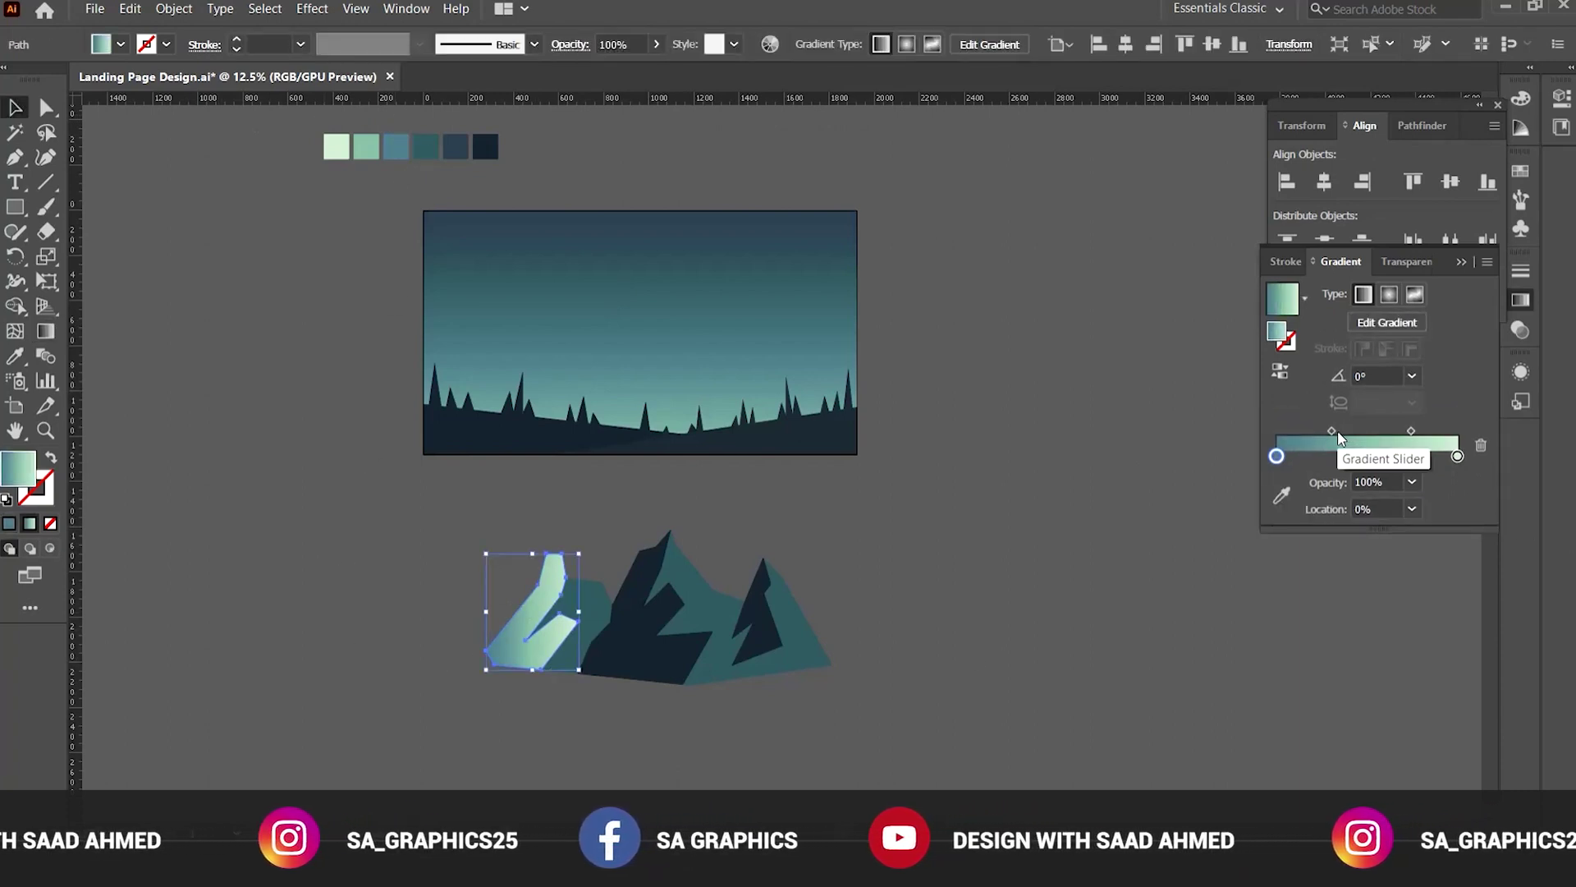
{"action": "mouse_move", "coordinate": [1335, 428]}
{"action": "left_mouse_down"}
{"action": "mouse_move", "coordinate": [1379, 455]}
{"action": "mouse_move", "coordinate": [1354, 432]}
{"action": "left_mouse_up"}
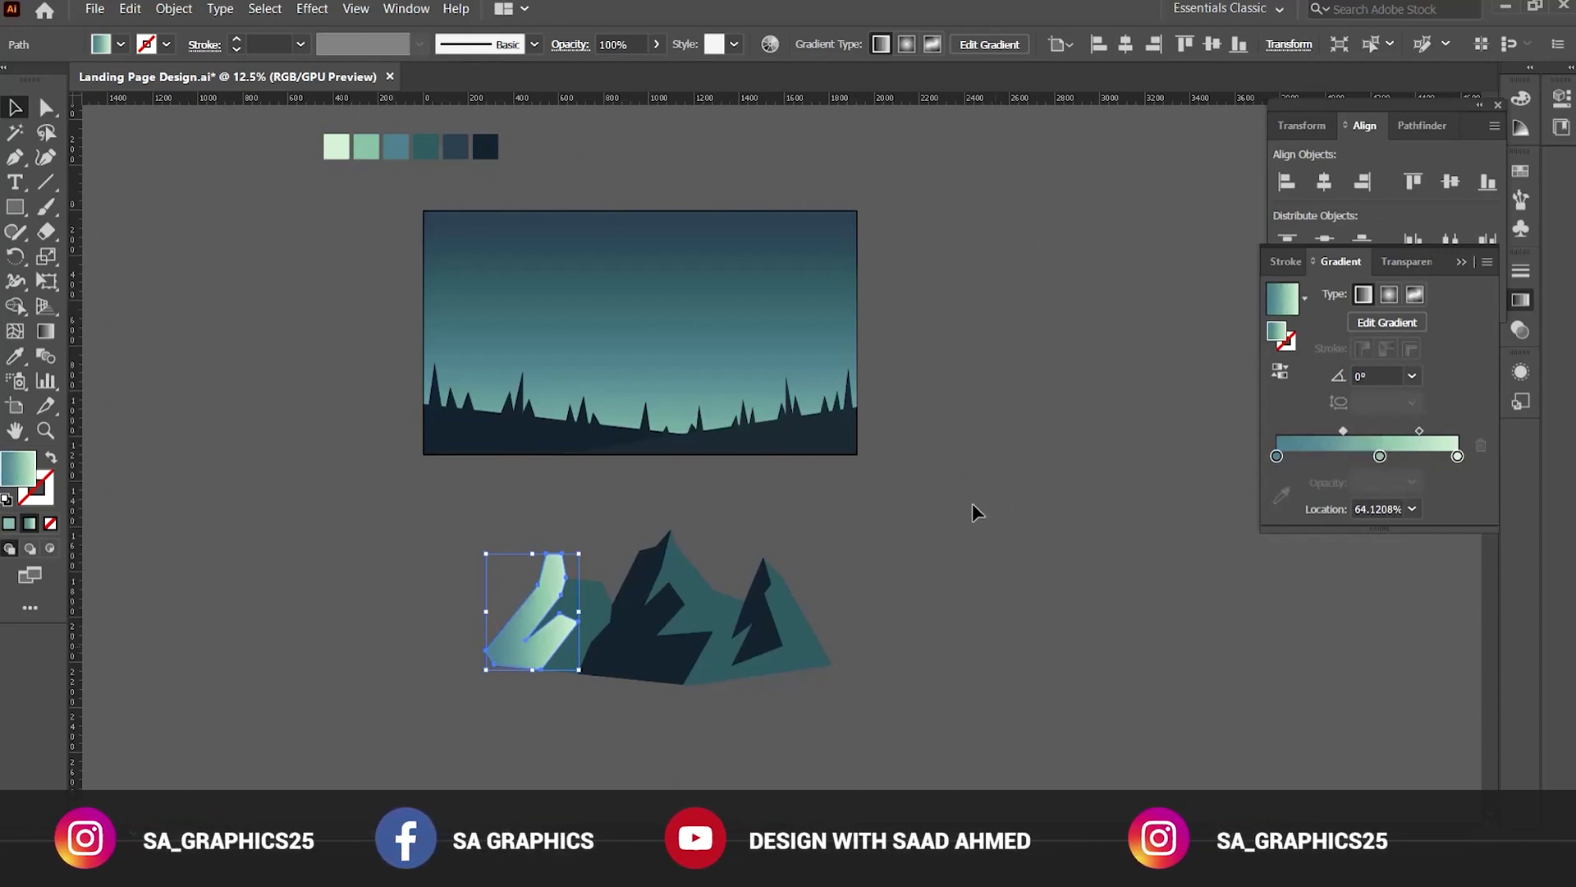
{"action": "left_click", "coordinate": [827, 587]}
Set the angle of the left peak's shading gradient to 45° and deselect the shape.
{"action": "left_click", "coordinate": [545, 633]}
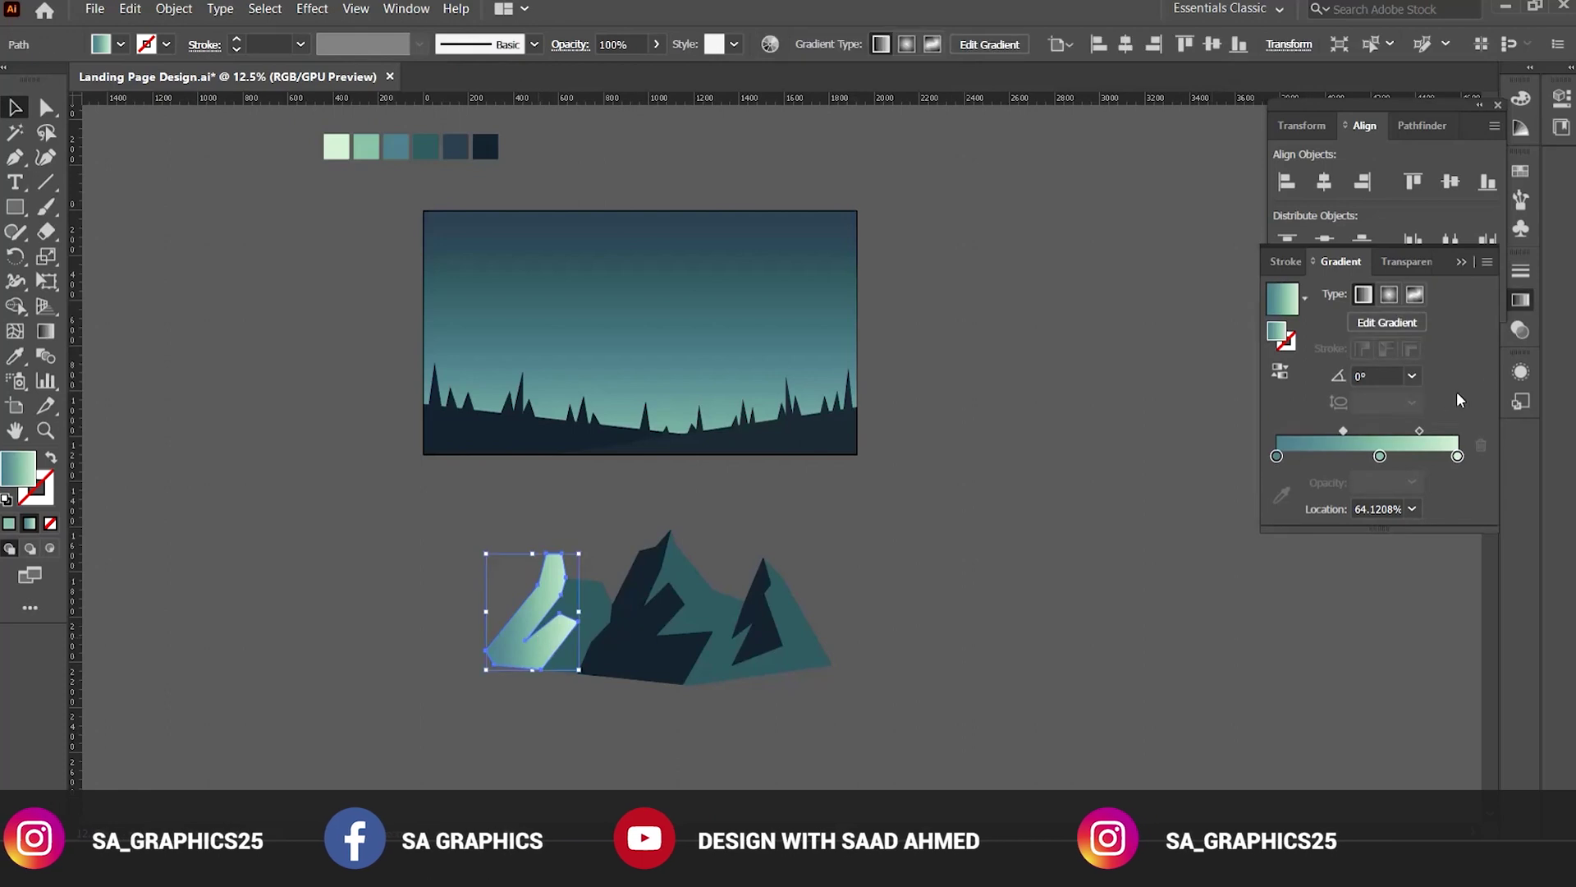
{"action": "left_click", "coordinate": [1356, 375]}
{"action": "type", "text": "45"}
{"action": "key", "text": "Return"}
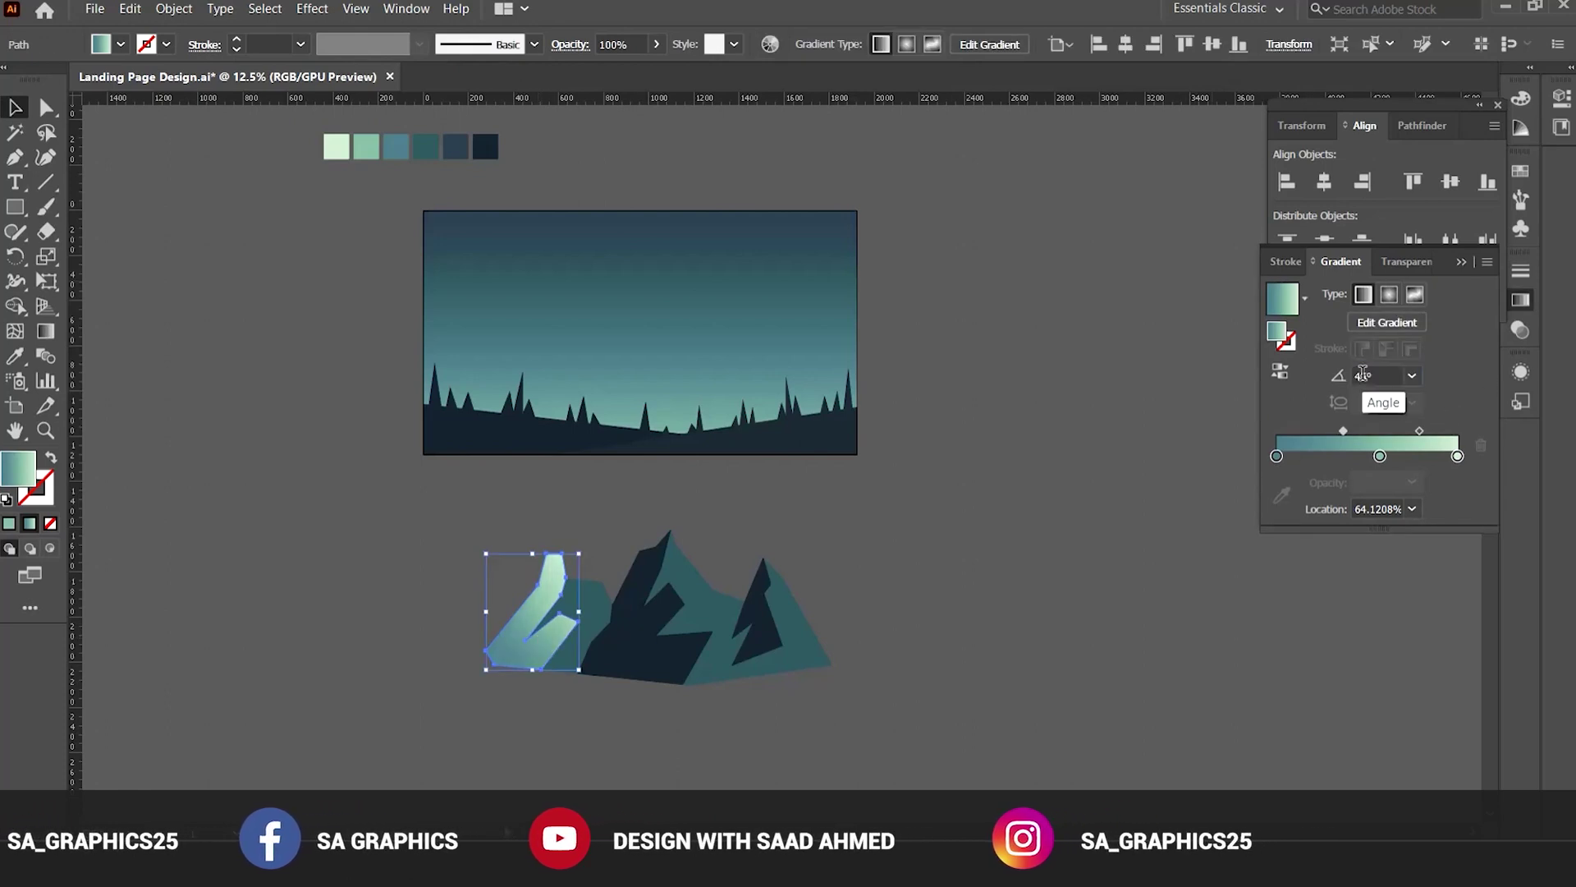
{"action": "left_click", "coordinate": [936, 590]}
Copy the left peak's gradient fill onto the middle and right peaks' shading shapes with the Eyedropper, then deselect them.
{"action": "left_click", "coordinate": [790, 528], "text": "ctrl"}
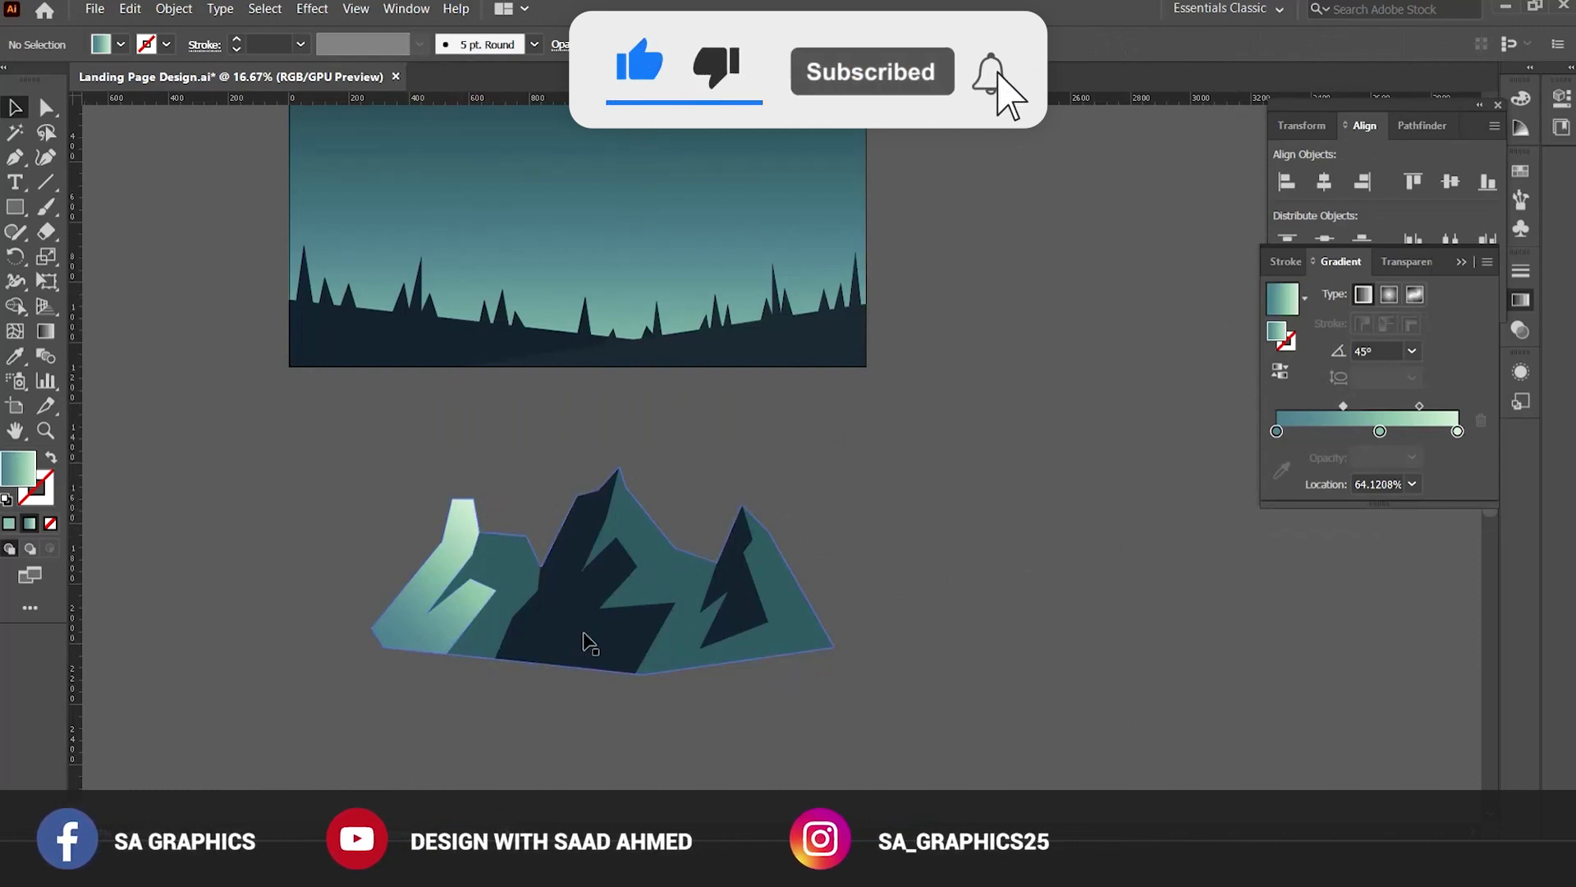
{"action": "left_click", "coordinate": [575, 558]}
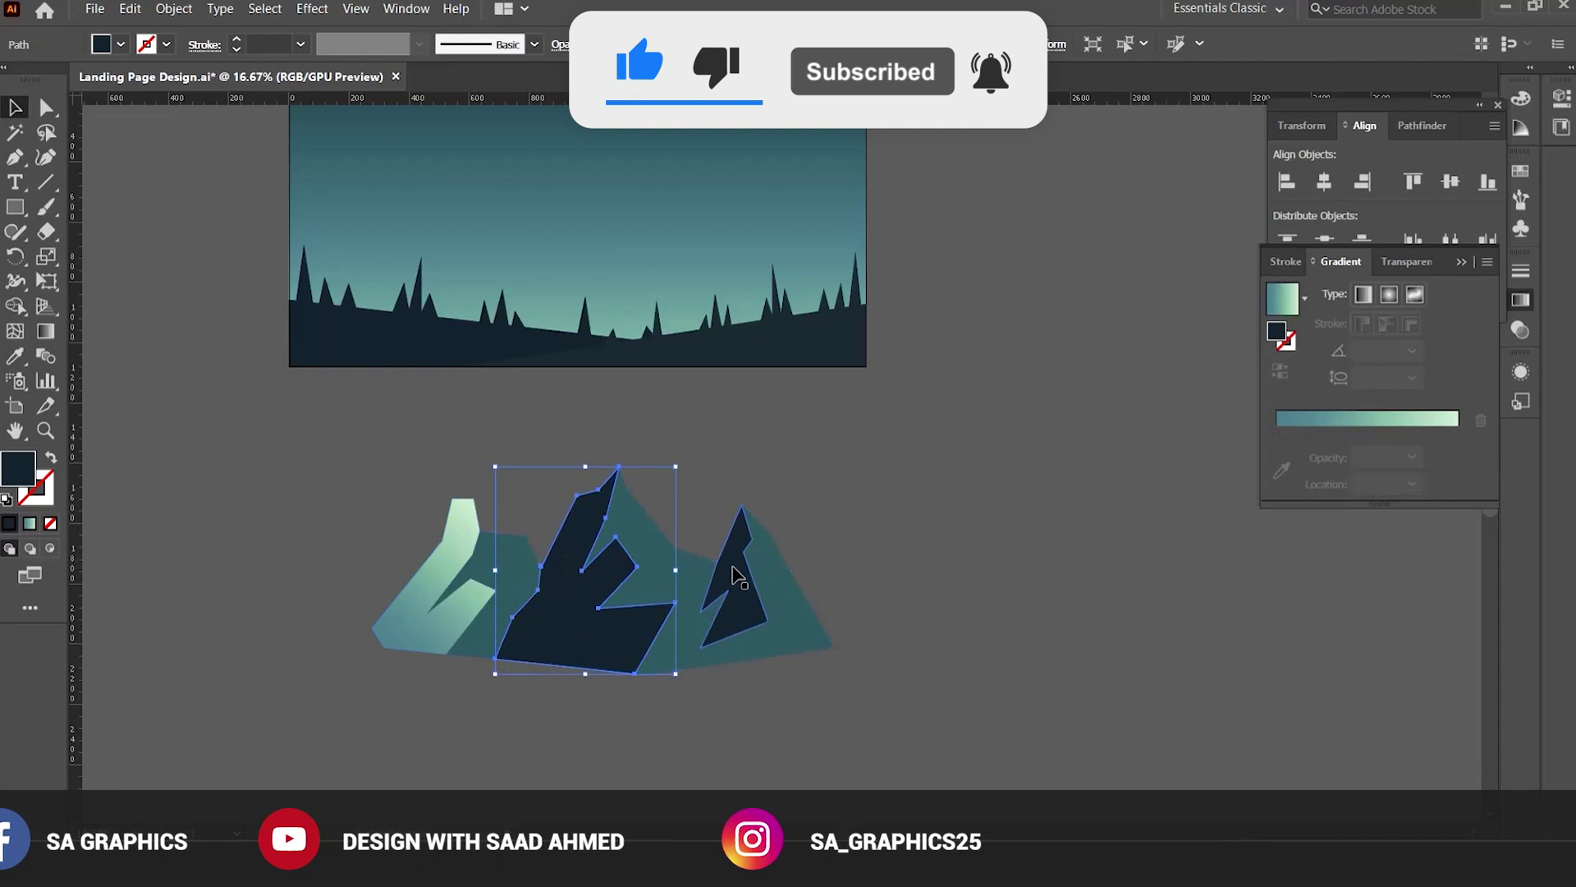
{"action": "left_click", "coordinate": [736, 574], "text": "shift"}
{"action": "key", "text": "i"}
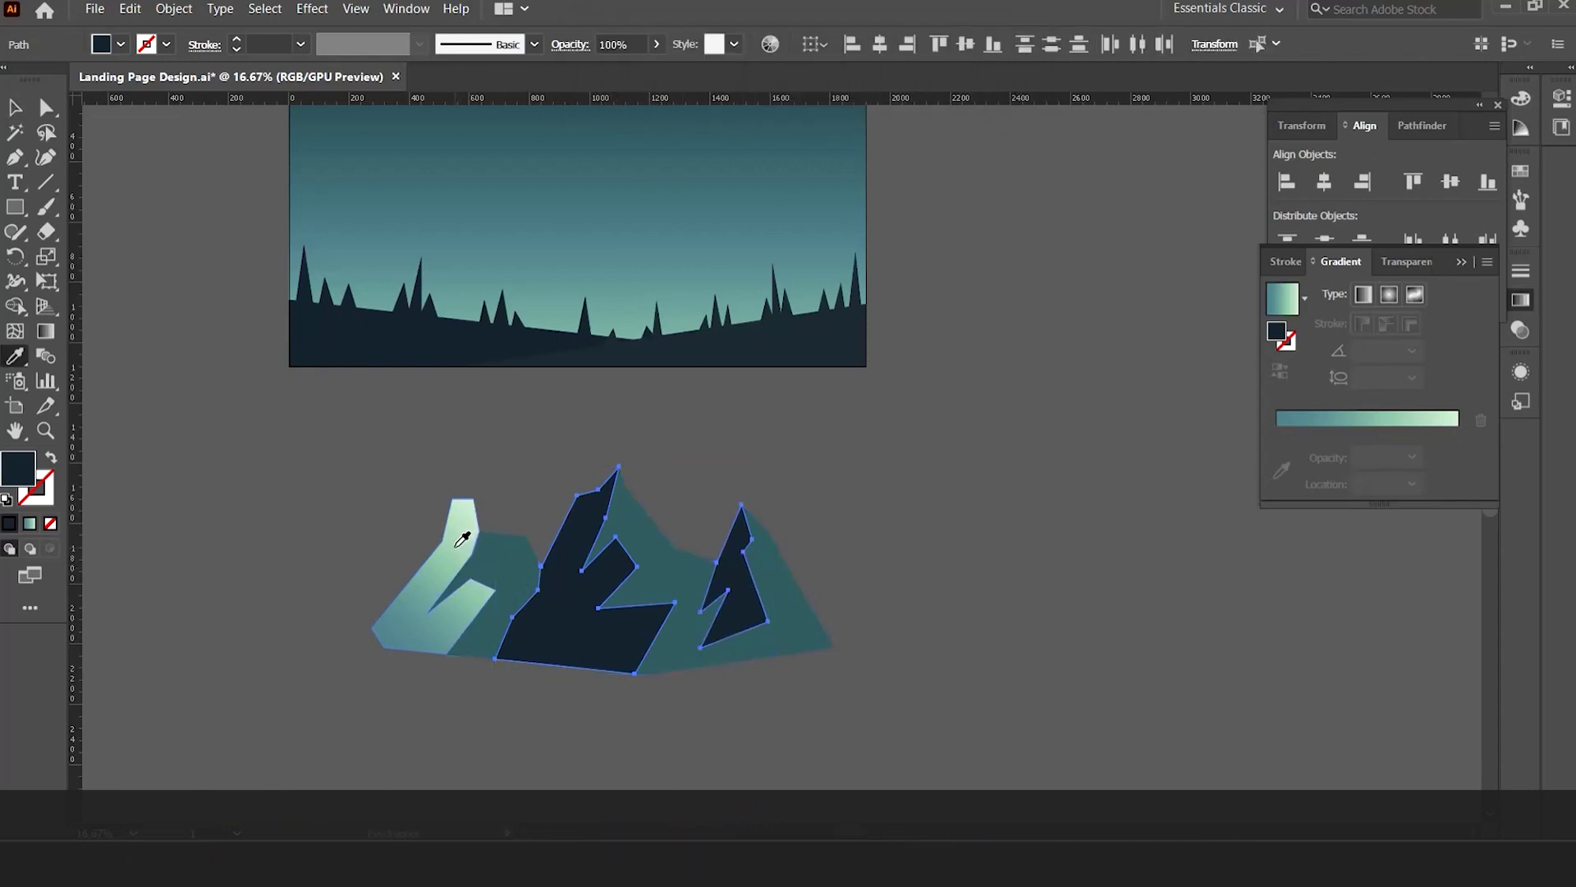
{"action": "left_click", "coordinate": [462, 539]}
{"action": "key", "text": "v"}
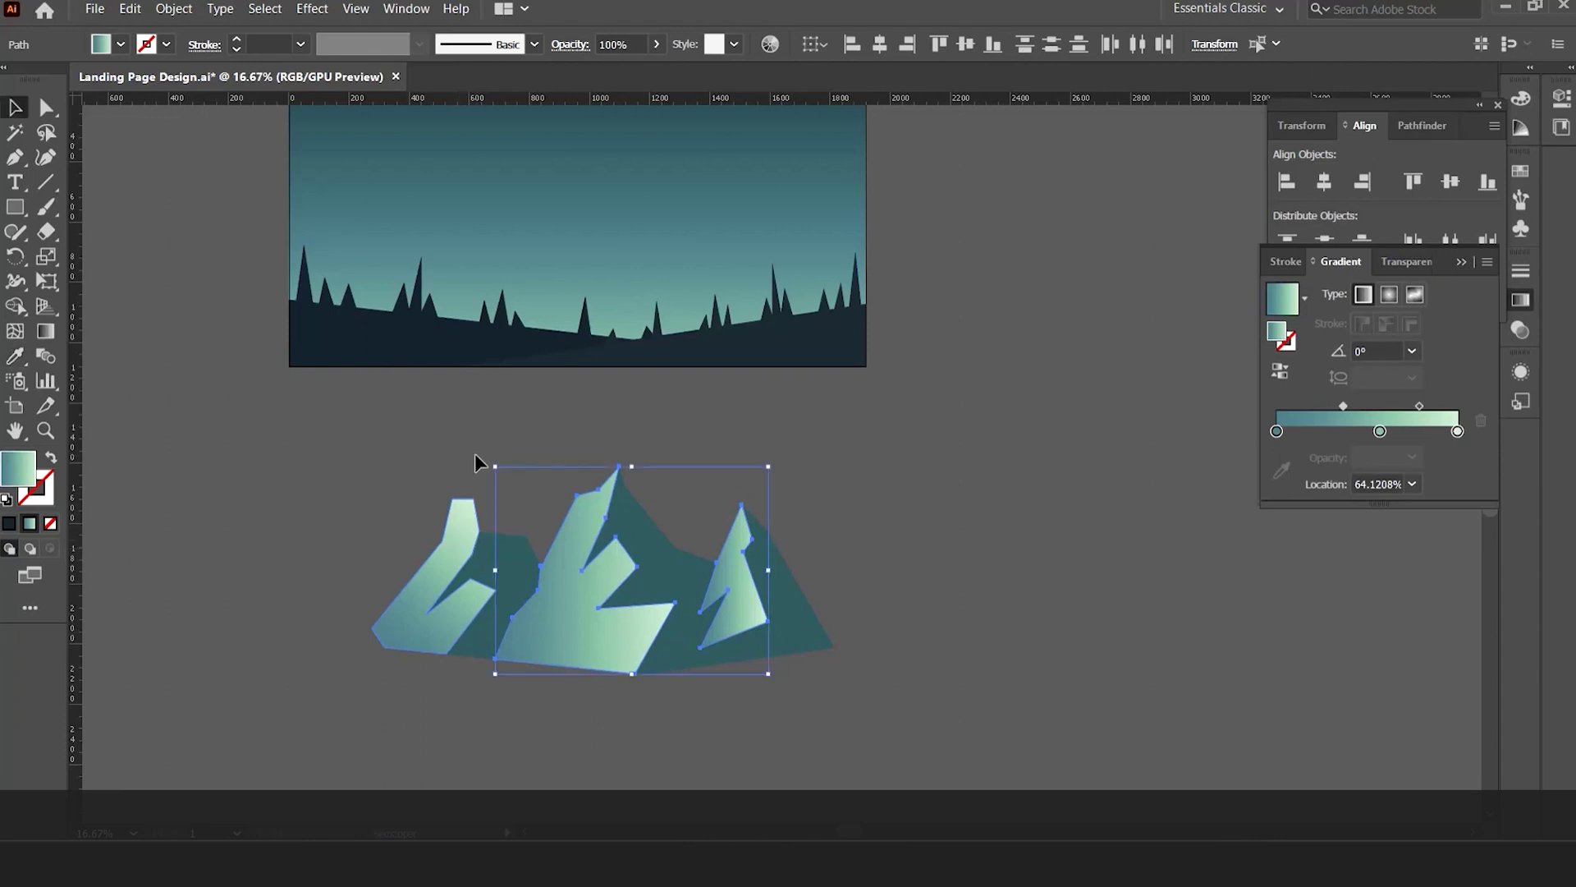
{"action": "left_click", "coordinate": [480, 462]}
Group the mountain's base and all its shading shapes into one object.
{"action": "left_click", "coordinate": [784, 515], "text": "ctrl+alt"}
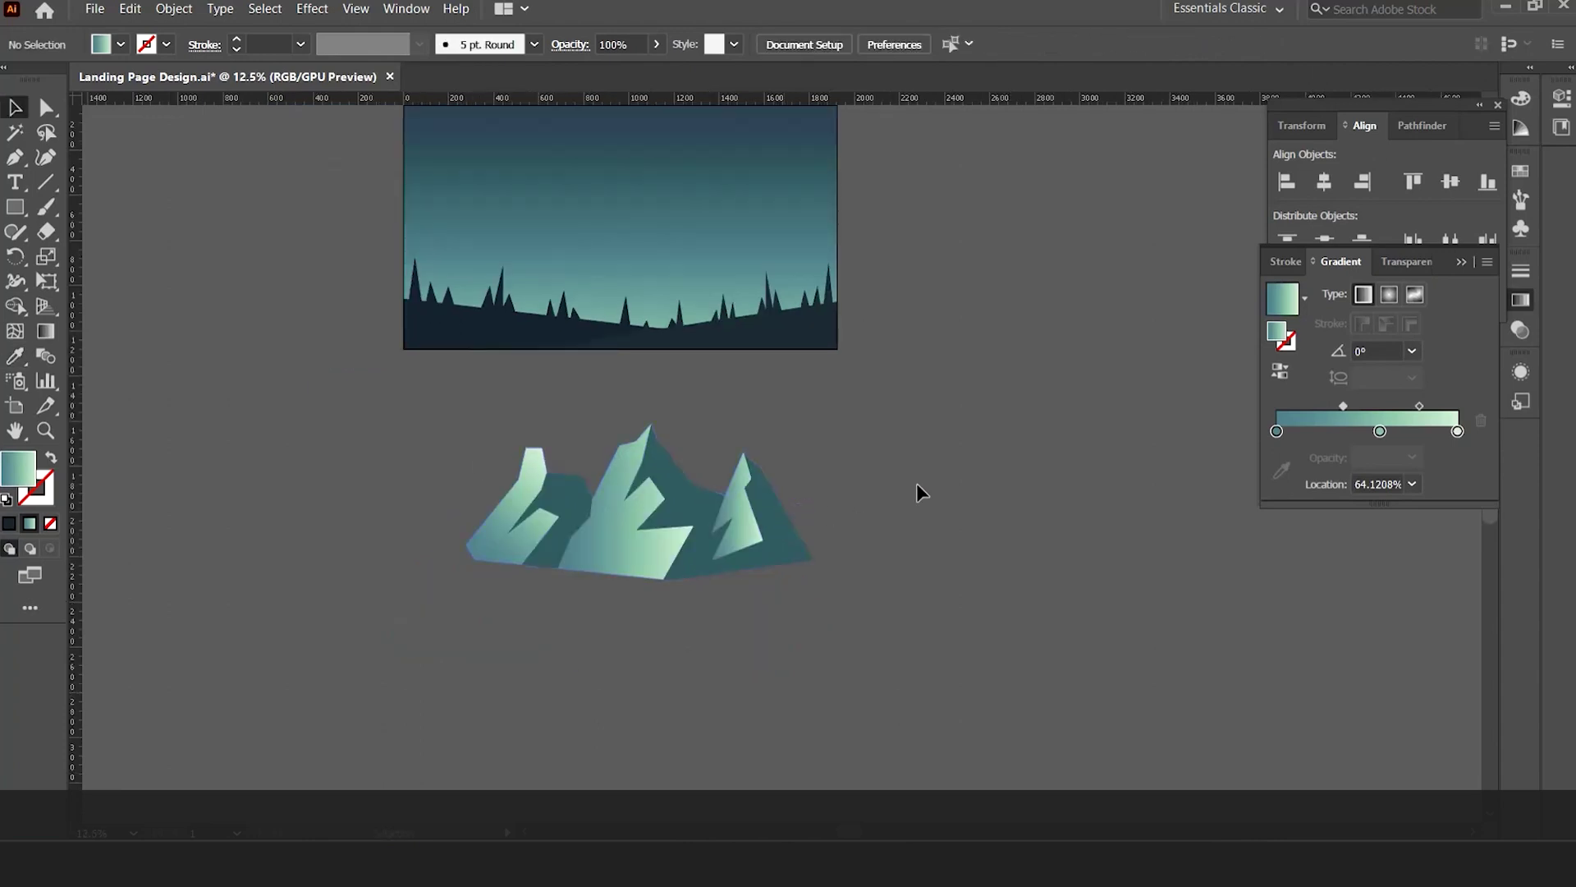
{"action": "left_click", "coordinate": [709, 471], "text": "ctrl"}
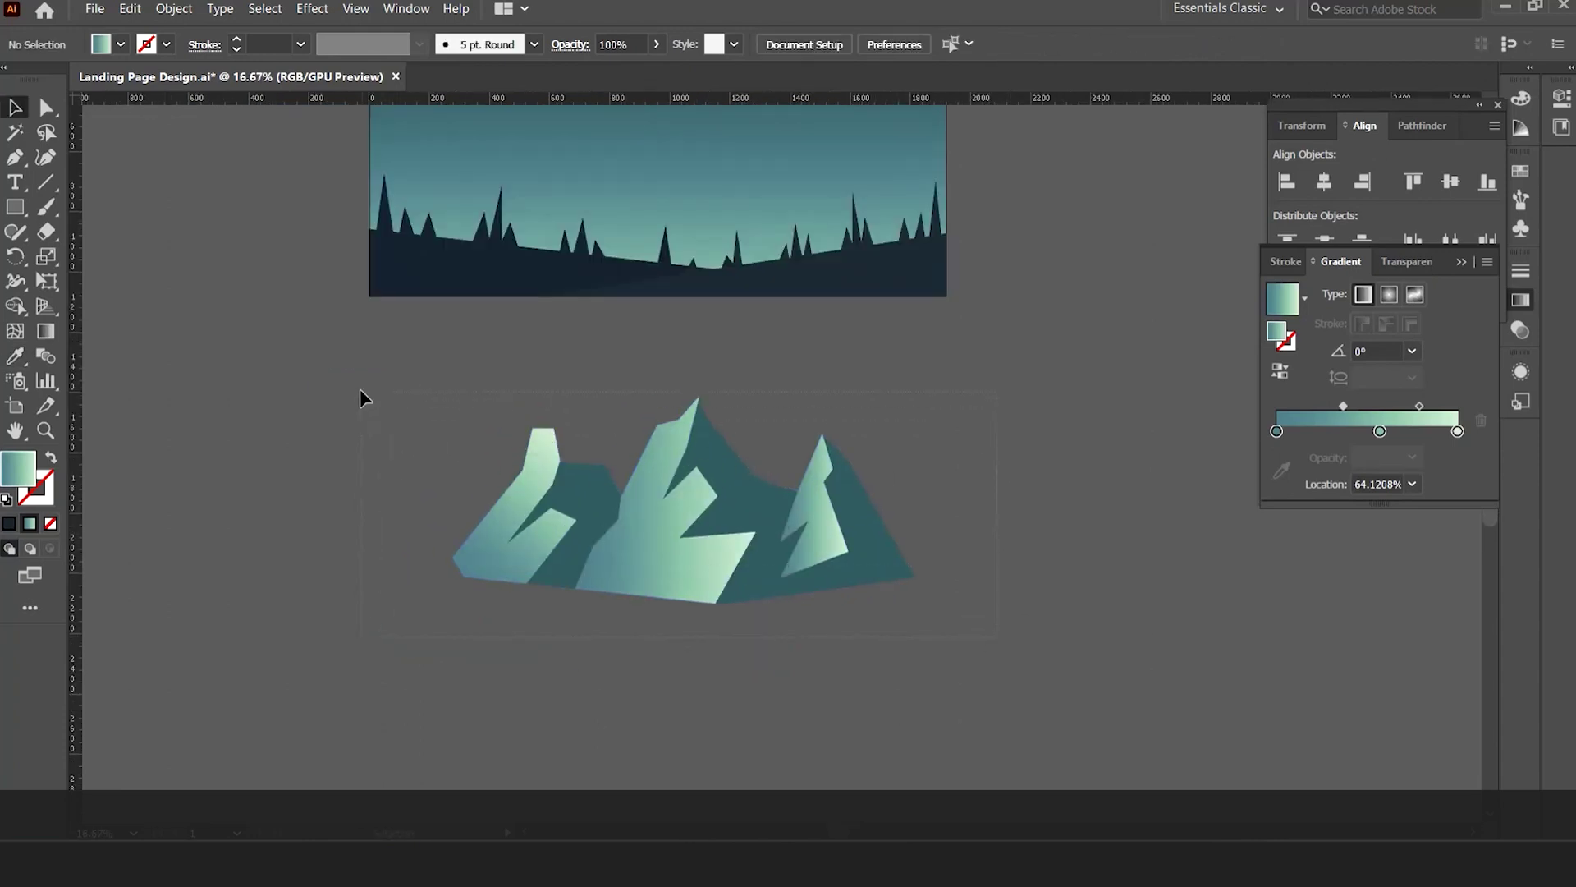
{"action": "key", "text": "ctrl+a"}
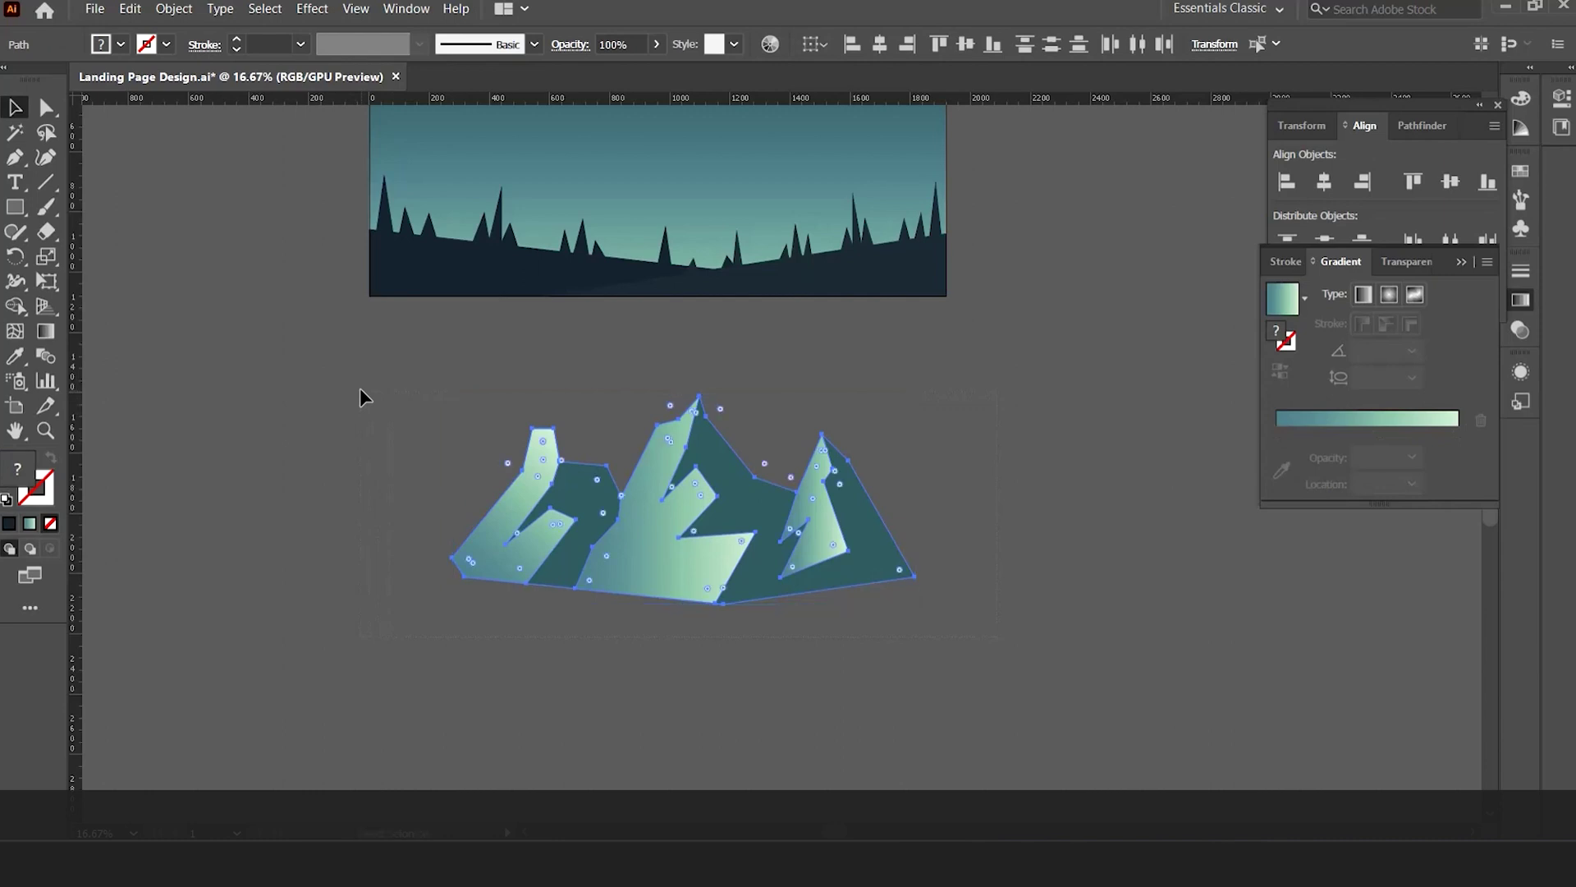
{"action": "key", "text": "ctrl+g"}
{"action": "left_click", "coordinate": [1085, 358]}
Centre the mountain group horizontally on the artboard and move it up to just below the artboard's lower edge.
{"action": "left_click", "coordinate": [849, 500]}
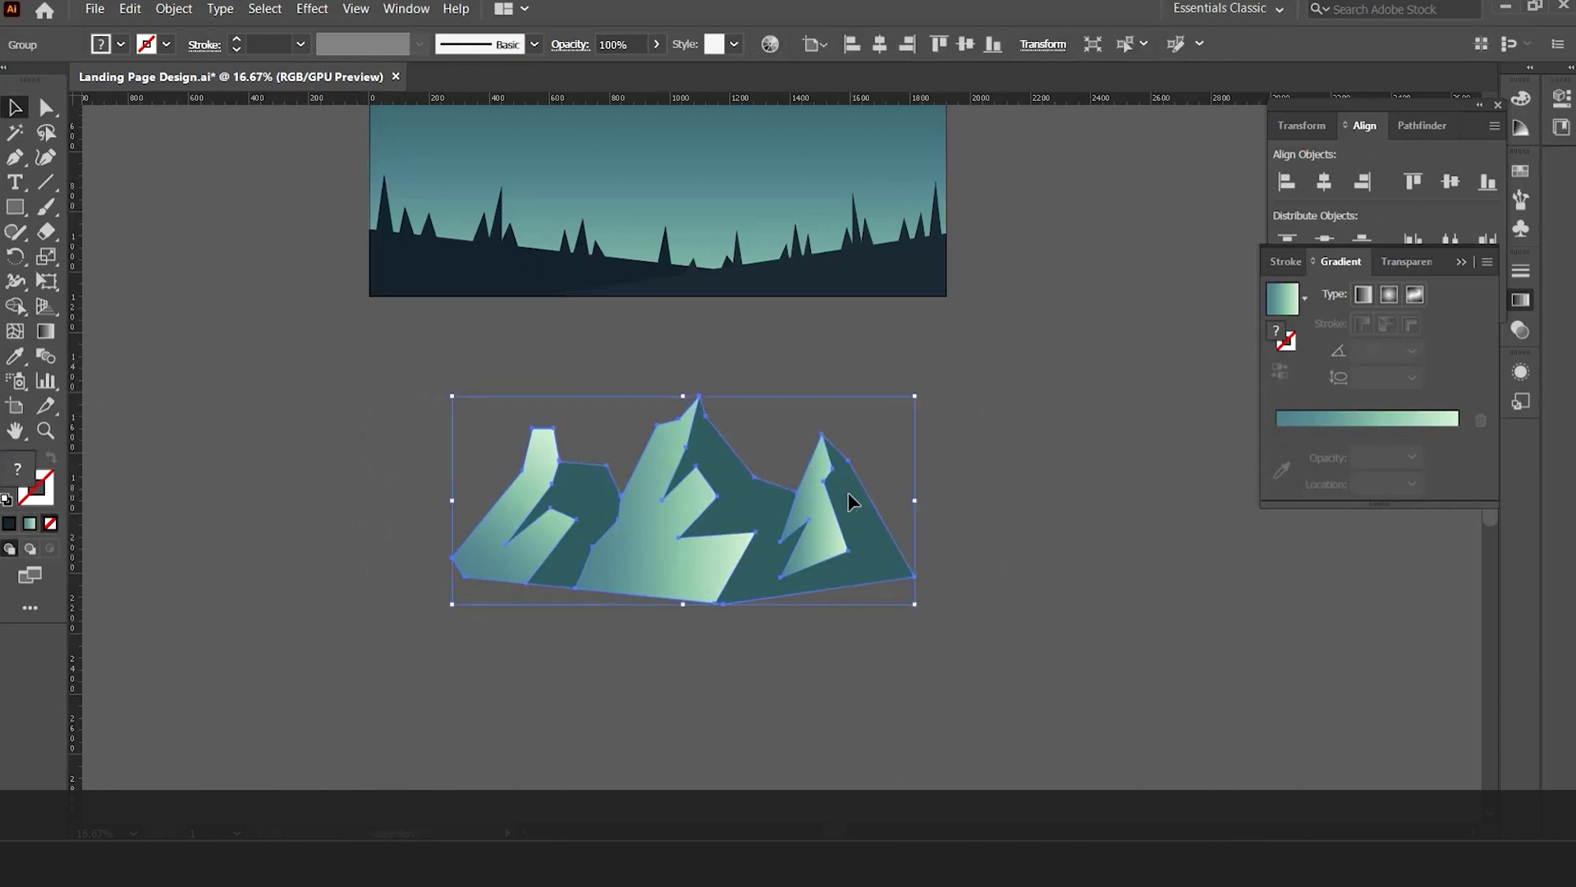
{"action": "left_click", "coordinate": [1324, 183]}
{"action": "left_click", "coordinate": [896, 435]}
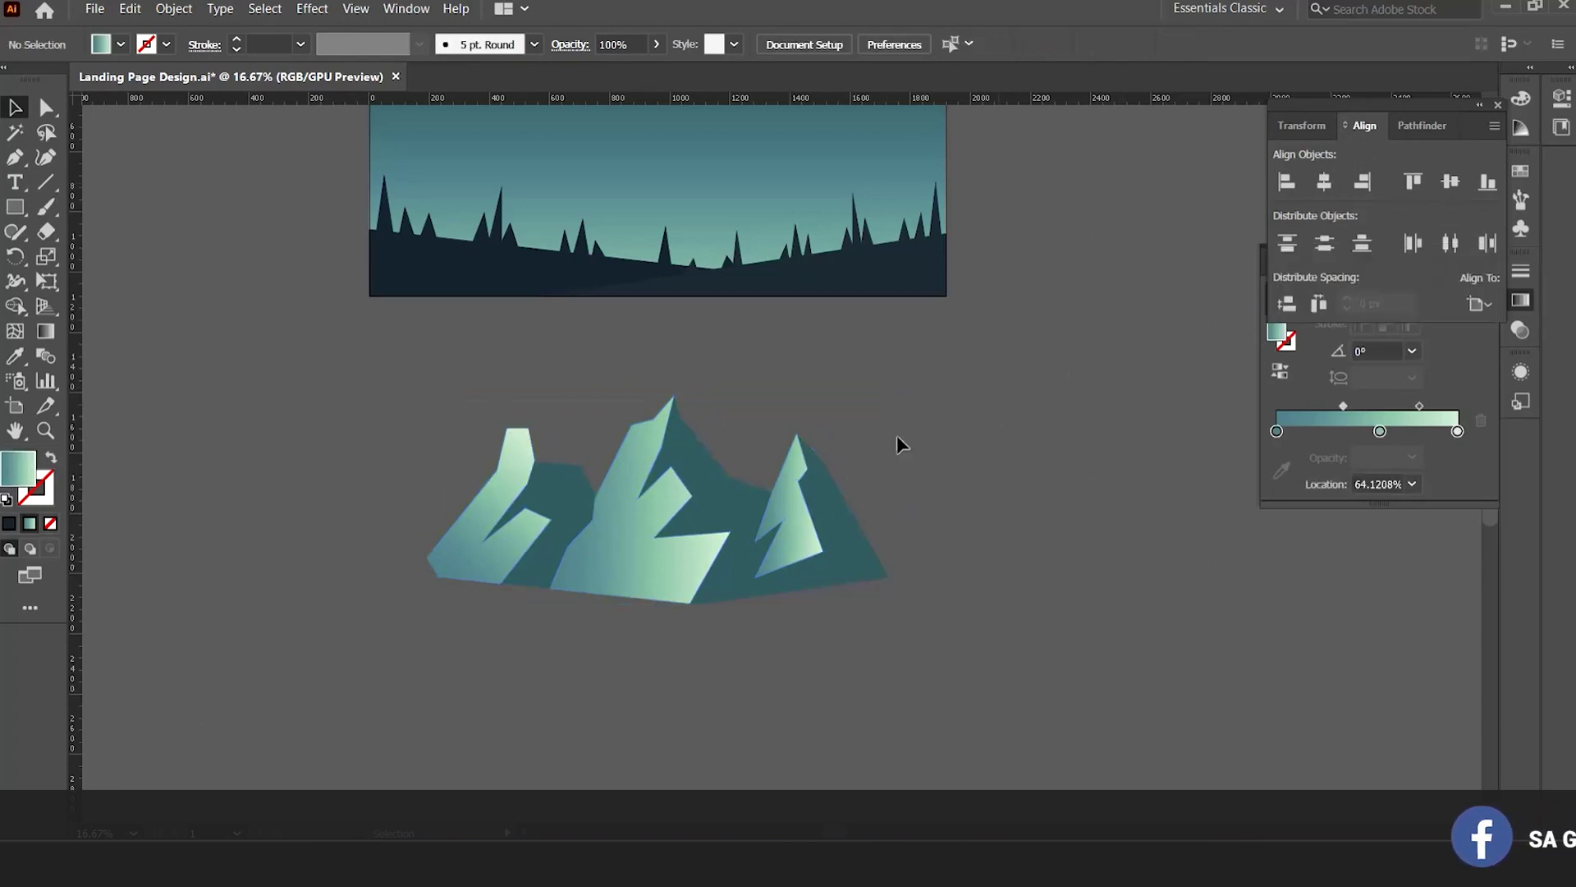
{"action": "left_click_drag", "start_coordinate": [665, 524], "coordinate": [666, 427]}
{"action": "left_click_drag", "start_coordinate": [848, 384], "coordinate": [846, 463]}
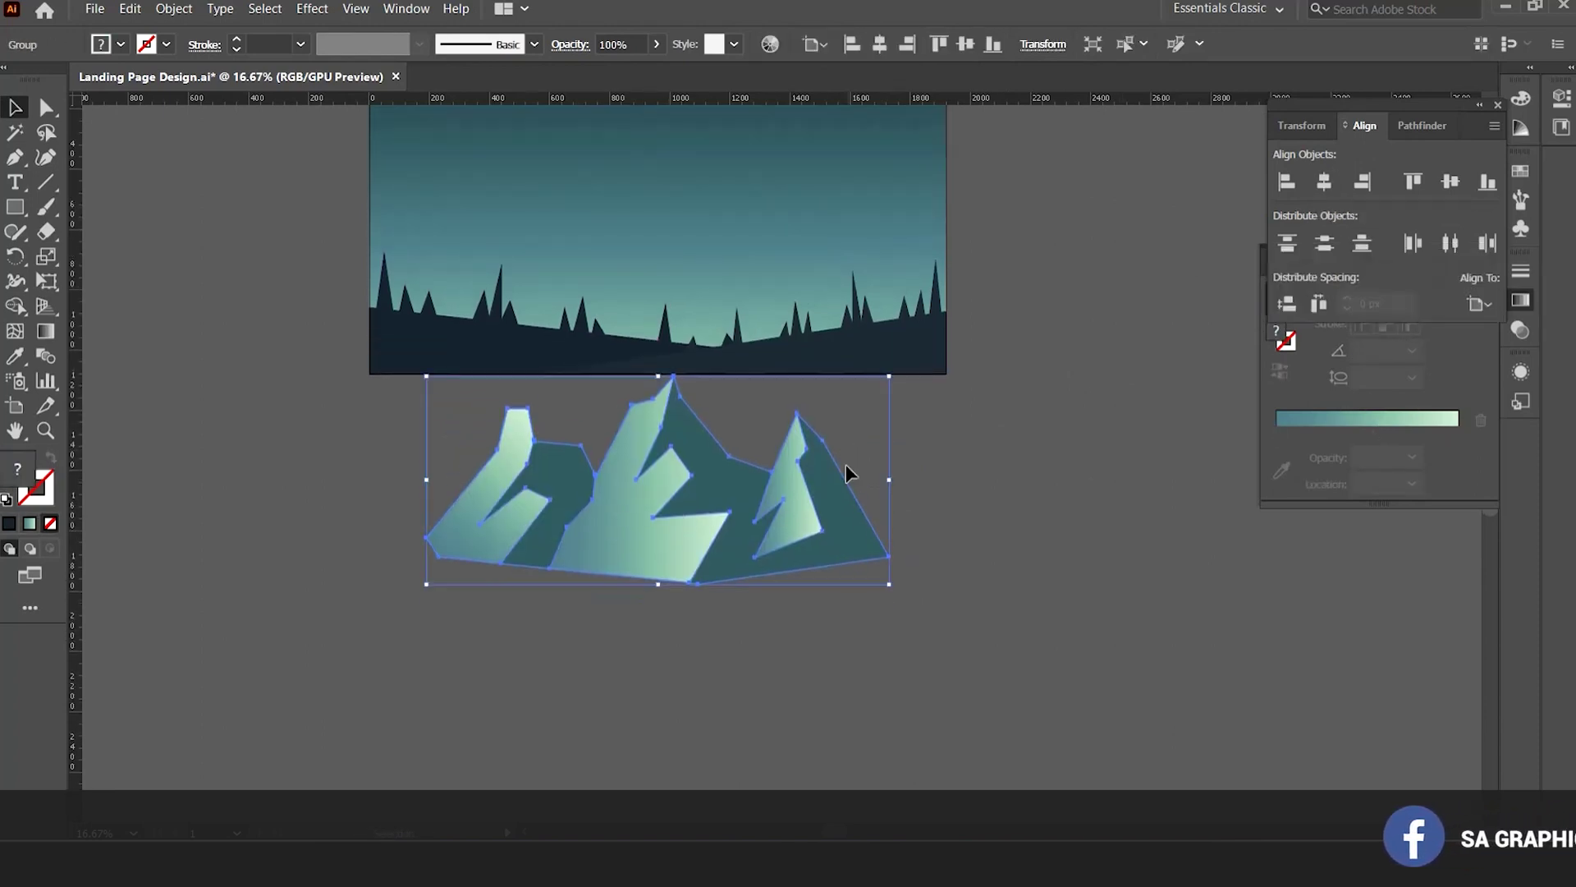
Select the mountain group together with the sky background and send both behind the ground and pine trees.
{"action": "left_click", "coordinate": [1025, 395]}
{"action": "left_click_drag", "start_coordinate": [1026, 395], "coordinate": [982, 493]}
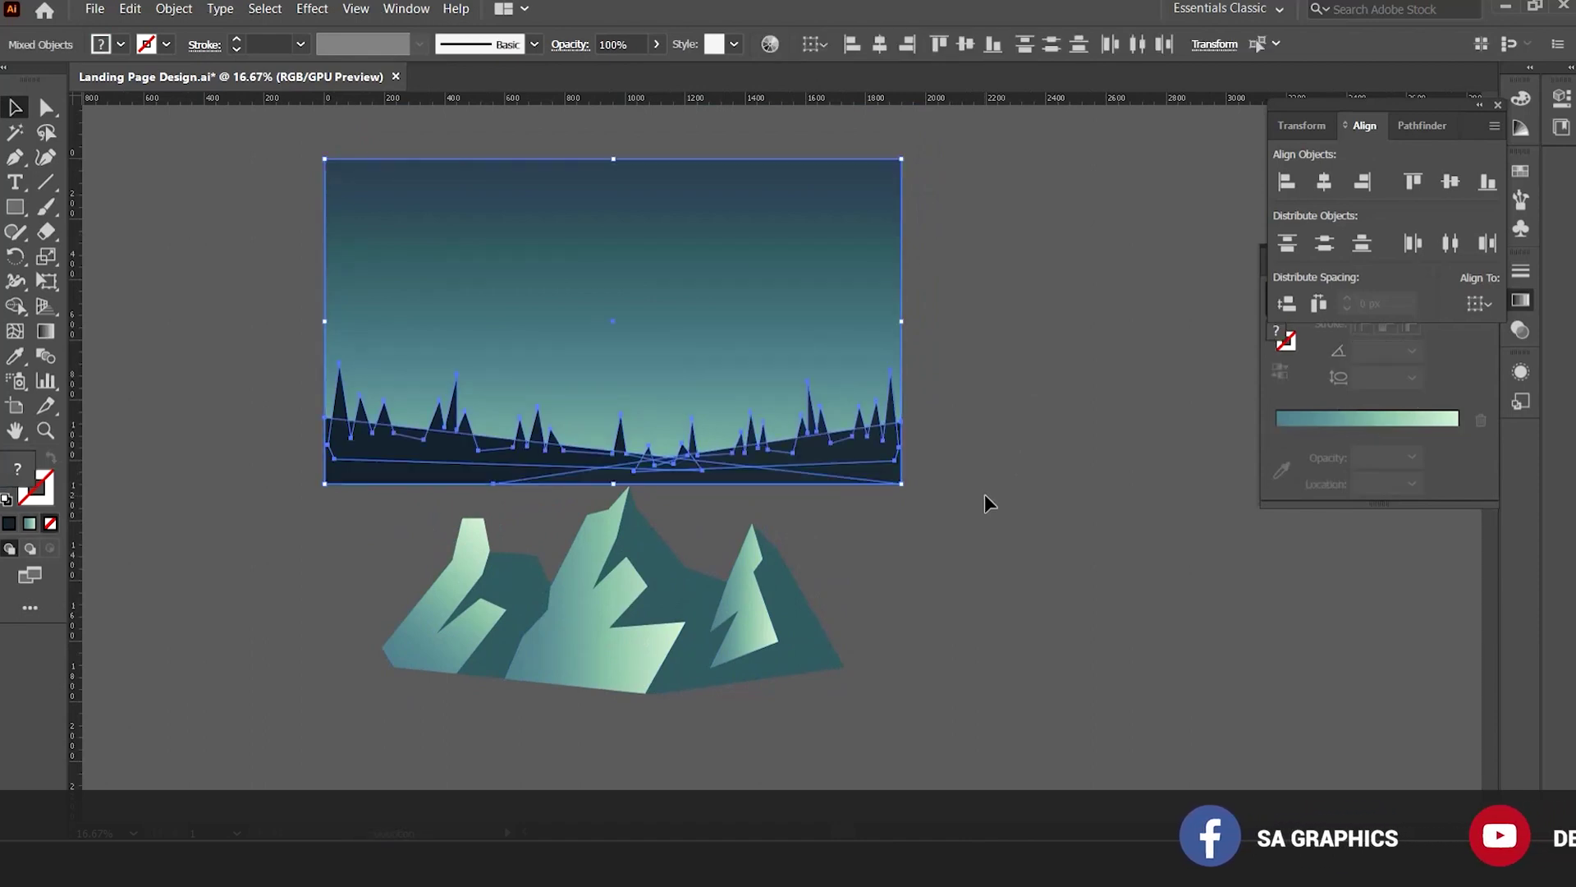
{"action": "left_click", "coordinate": [965, 507]}
{"action": "left_click", "coordinate": [747, 587]}
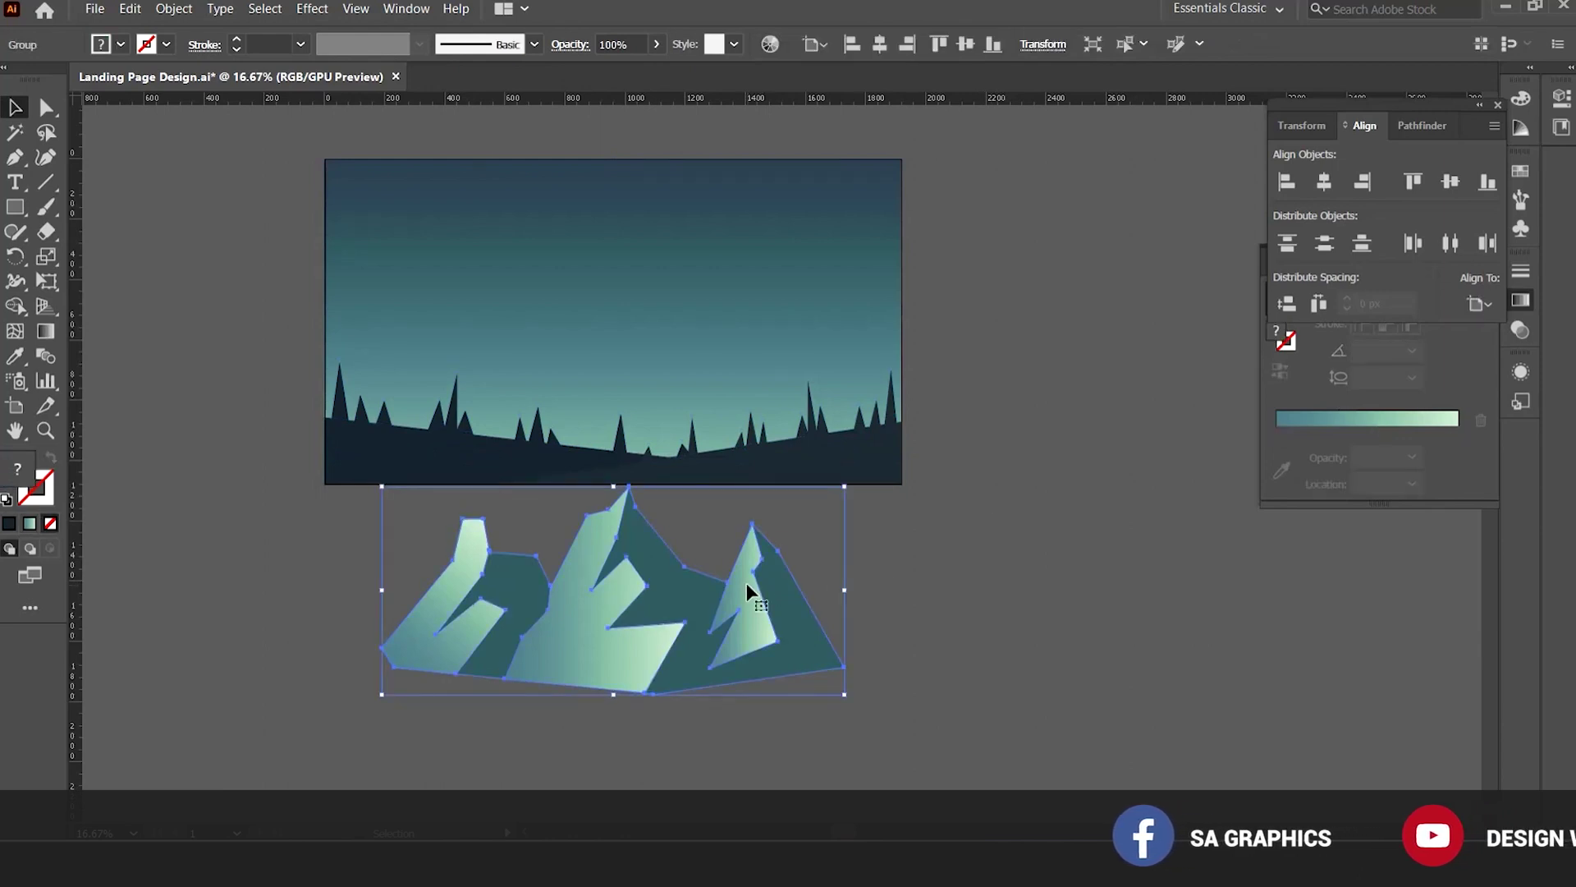
{"action": "left_click", "coordinate": [801, 231], "text": "shift"}
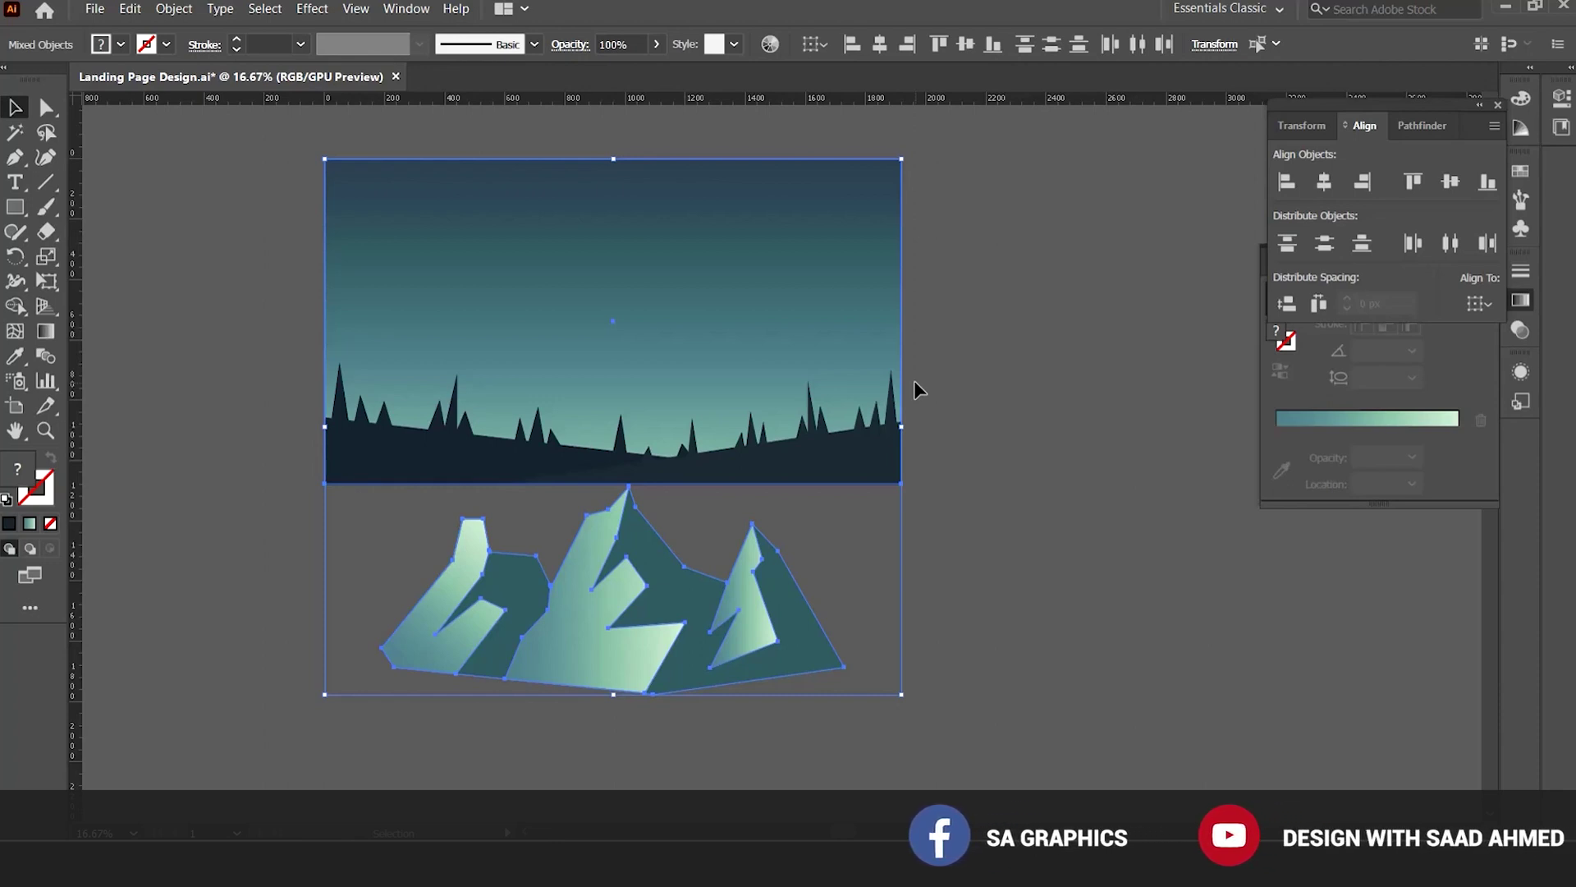
{"action": "key", "text": "a"}
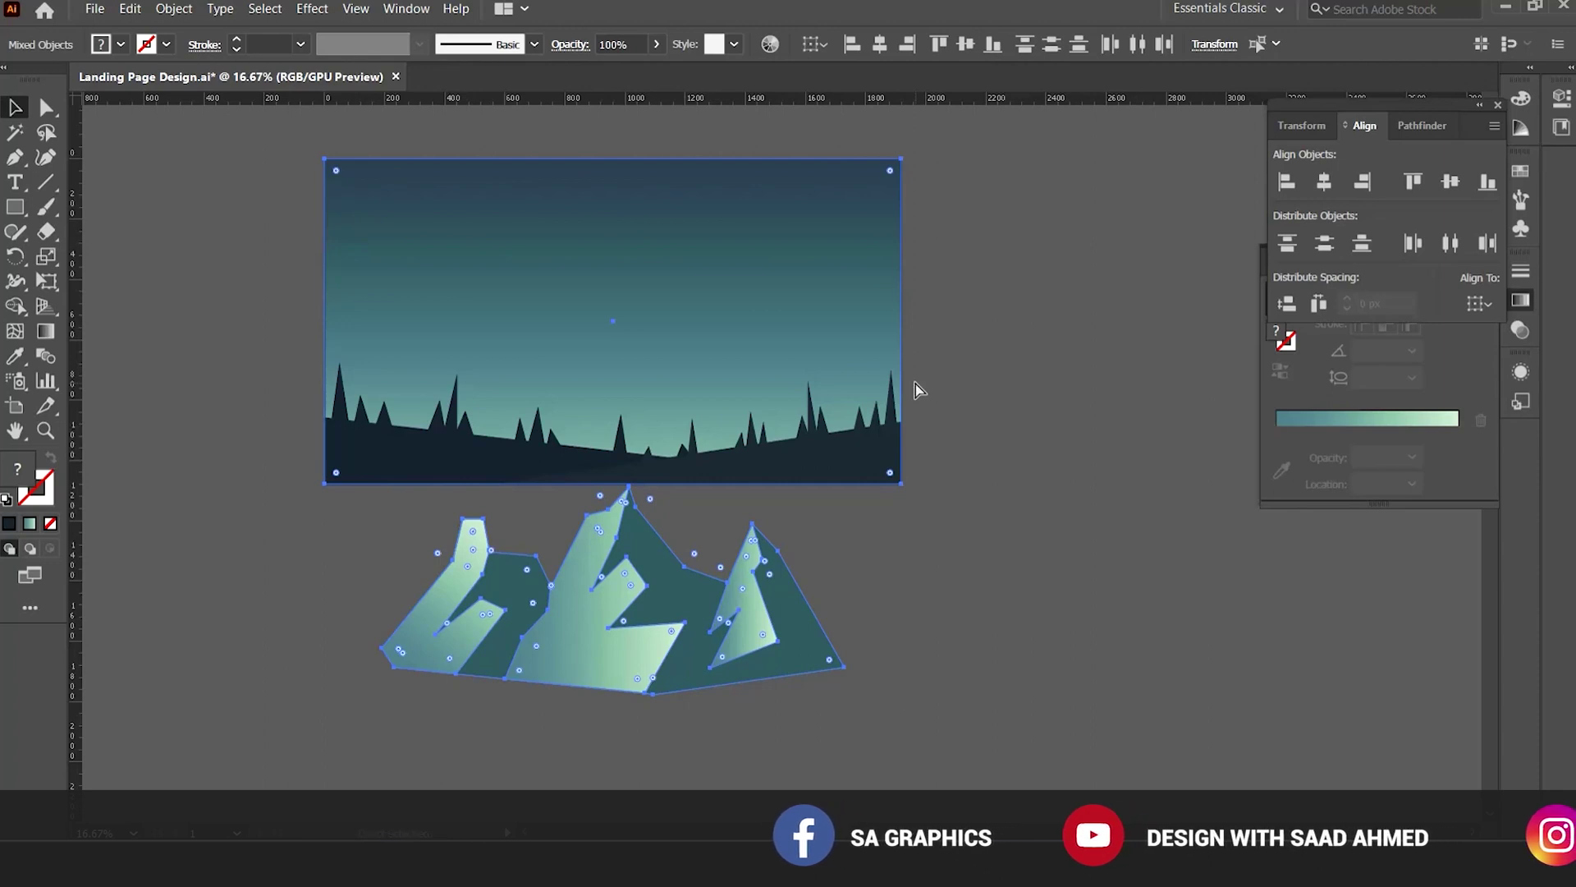
{"action": "key", "text": "v"}
{"action": "left_click", "coordinate": [919, 445]}
Move the mountain group straight up into the scene behind the tree line and scale it down proportionally about its centre.
{"action": "left_click_drag", "start_coordinate": [726, 609], "coordinate": [733, 372]}
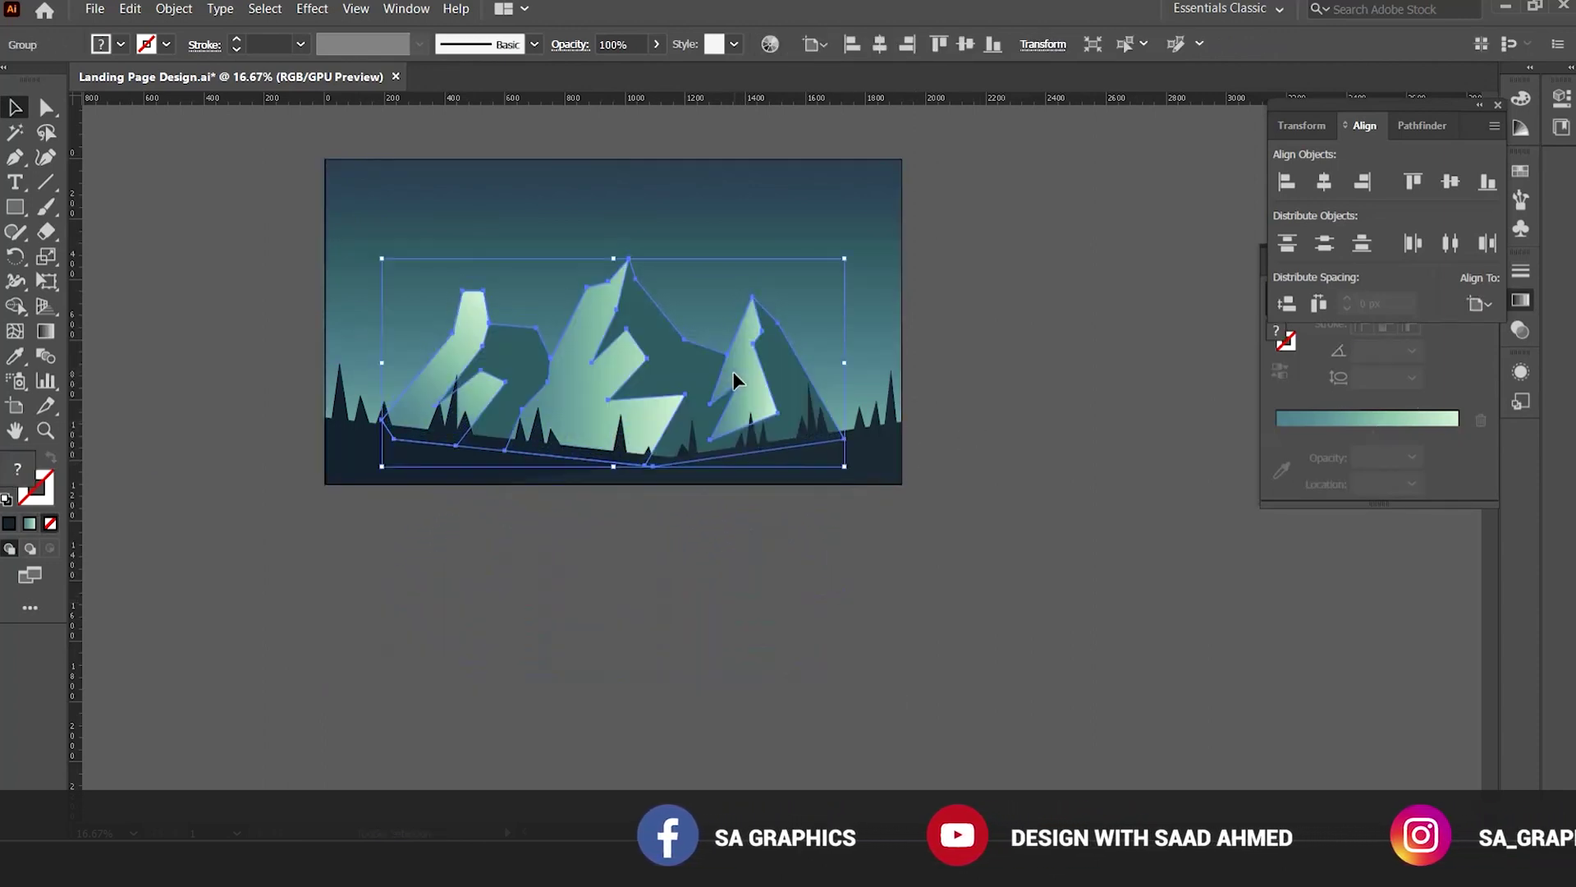
{"action": "left_click", "coordinate": [755, 577]}
{"action": "key", "text": "ctrl+space"}
{"action": "left_click", "coordinate": [686, 450], "text": "ctrl"}
{"action": "left_click", "coordinate": [617, 307]}
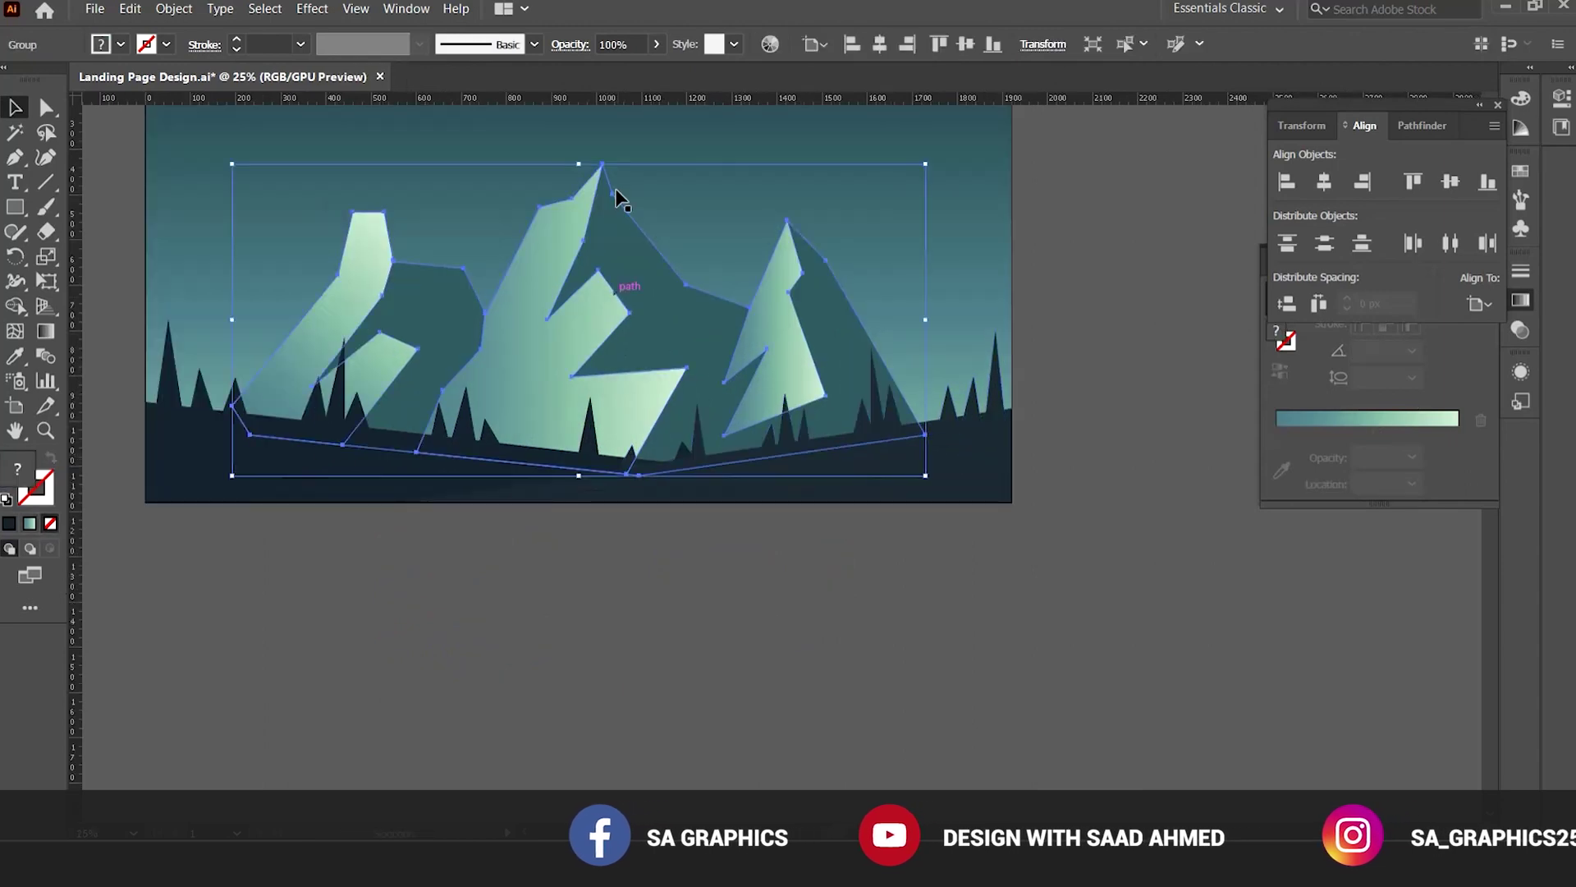
{"action": "left_click_drag", "start_coordinate": [579, 164], "coordinate": [581, 229]}
{"action": "left_click", "coordinate": [596, 584]}
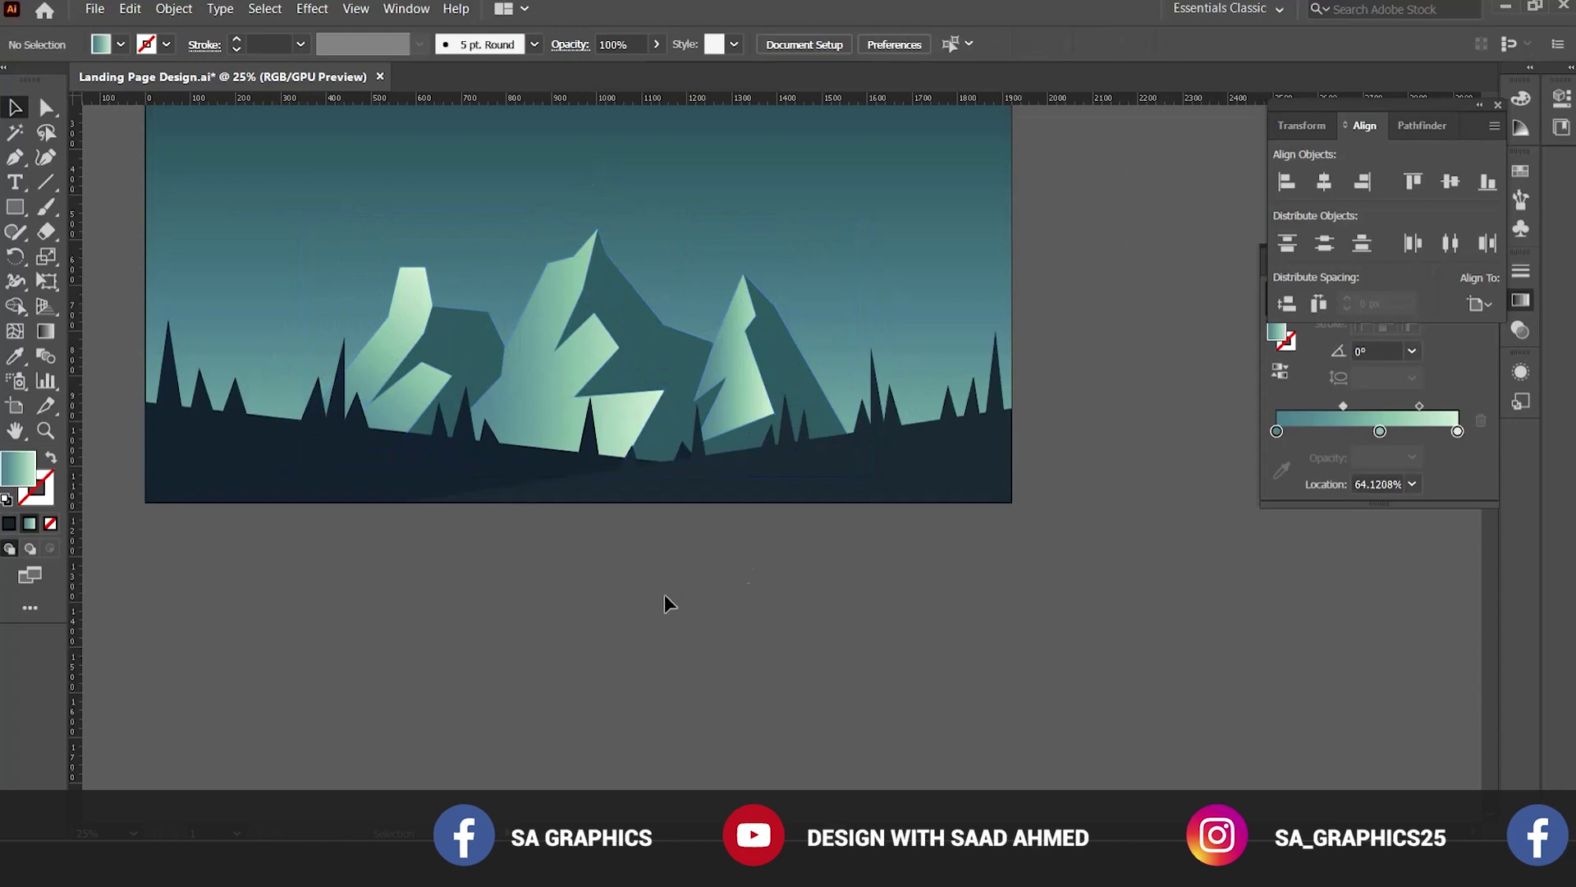
Scale the mountain group down slightly more about its centre, nudge it lower behind the ground, and deselect it.
{"action": "key", "text": "ctrl+alt+space"}
{"action": "left_click", "coordinate": [819, 500], "text": "ctrl+alt"}
{"action": "key", "text": "space"}
{"action": "left_click_drag", "start_coordinate": [846, 452], "coordinate": [813, 542]}
{"action": "key", "text": "ctrl+space"}
{"action": "left_click", "coordinate": [717, 413], "text": "ctrl"}
{"action": "left_click", "coordinate": [591, 528]}
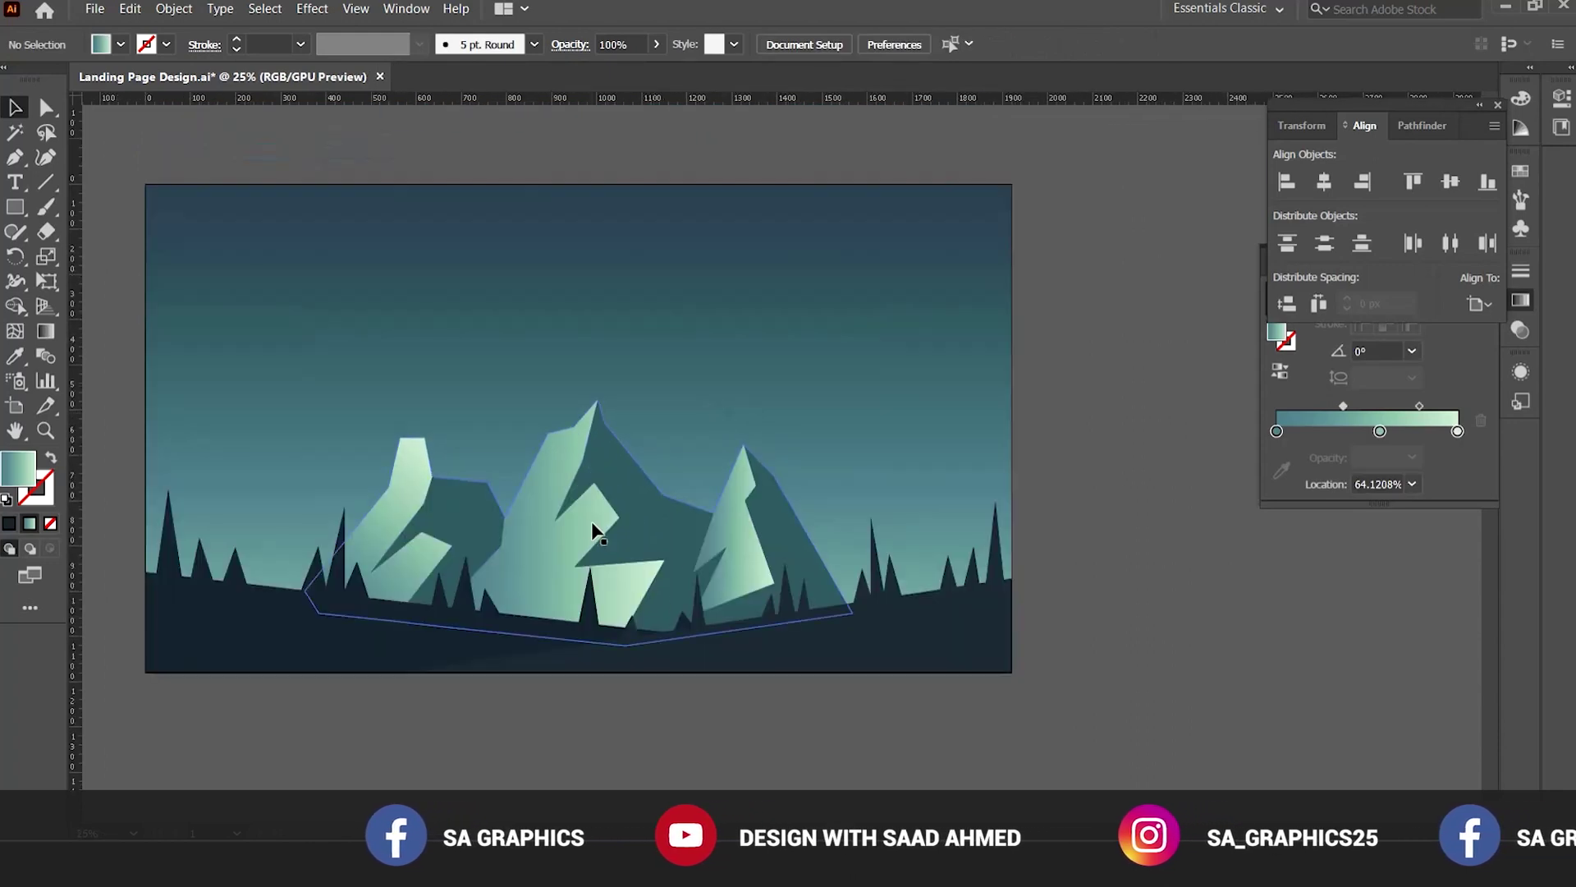
{"action": "left_click_drag", "start_coordinate": [586, 402], "coordinate": [584, 414]}
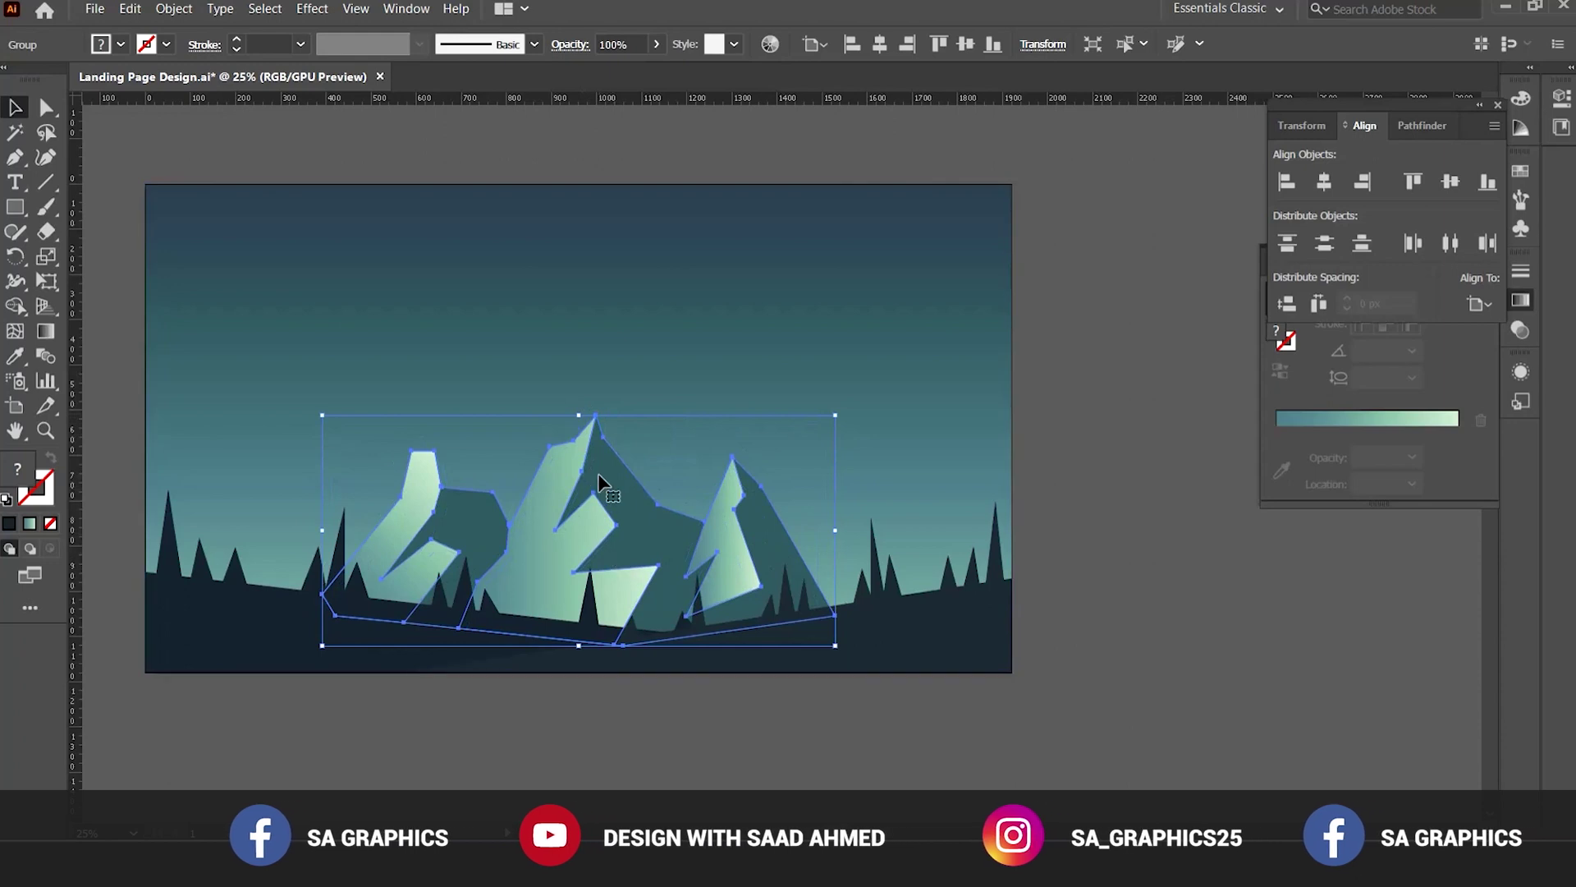
{"action": "left_click_drag", "start_coordinate": [601, 473], "coordinate": [598, 485]}
{"action": "left_click", "coordinate": [658, 755]}
Create a wide, shallow area-text frame below the artboard, slightly wider than the artboard, and clear its placeholder text.
{"action": "key", "text": "ctrl+minus"}
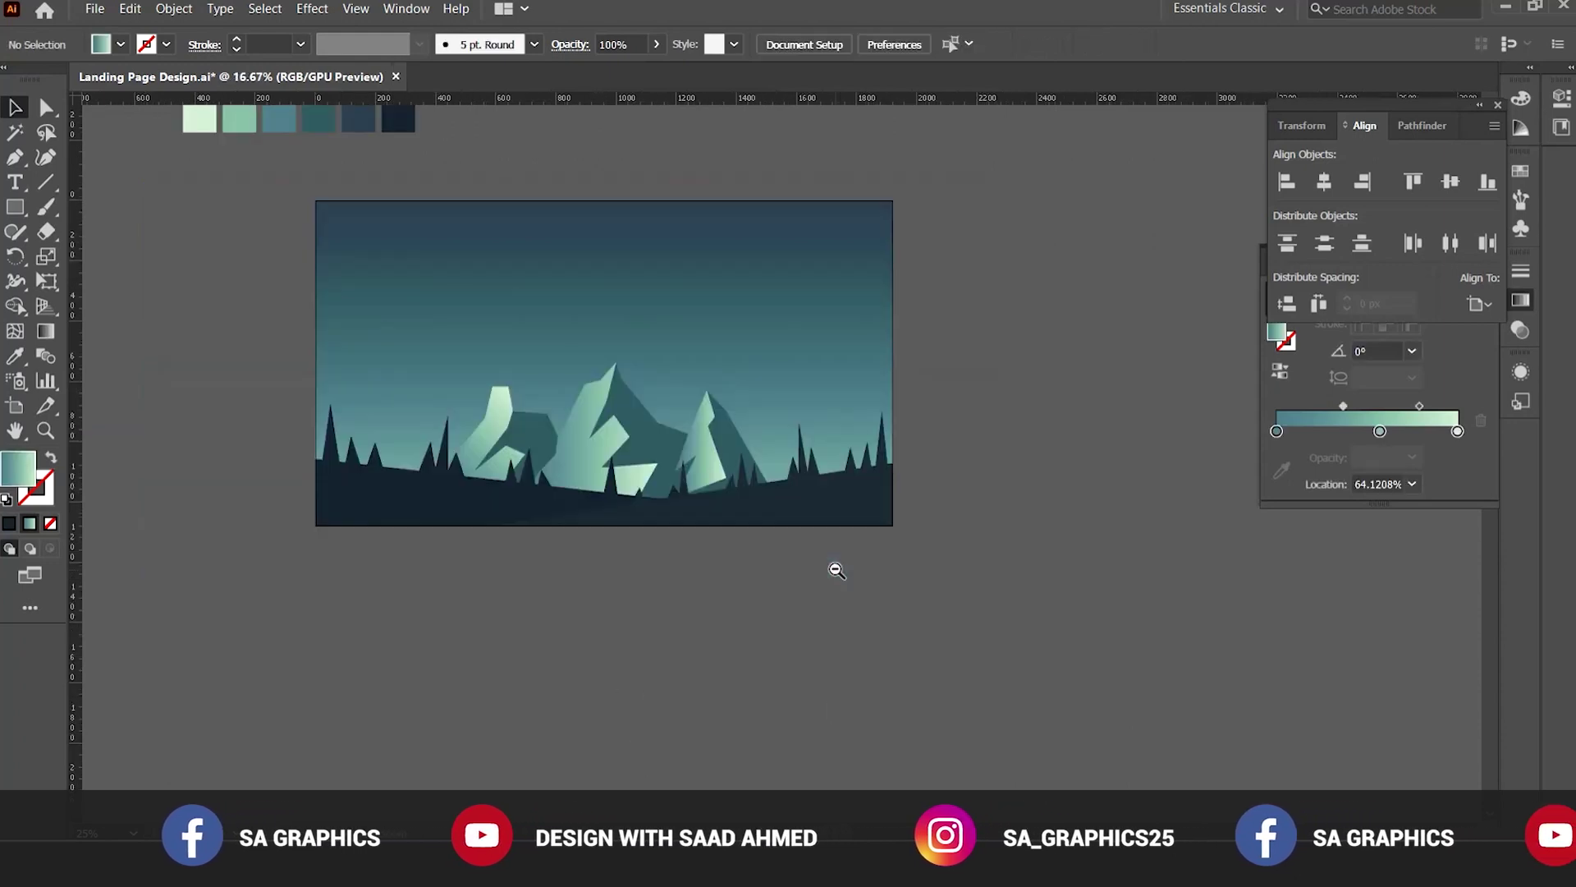
{"action": "key", "text": "ctrl+minus"}
{"action": "key", "text": "ctrl+plus"}
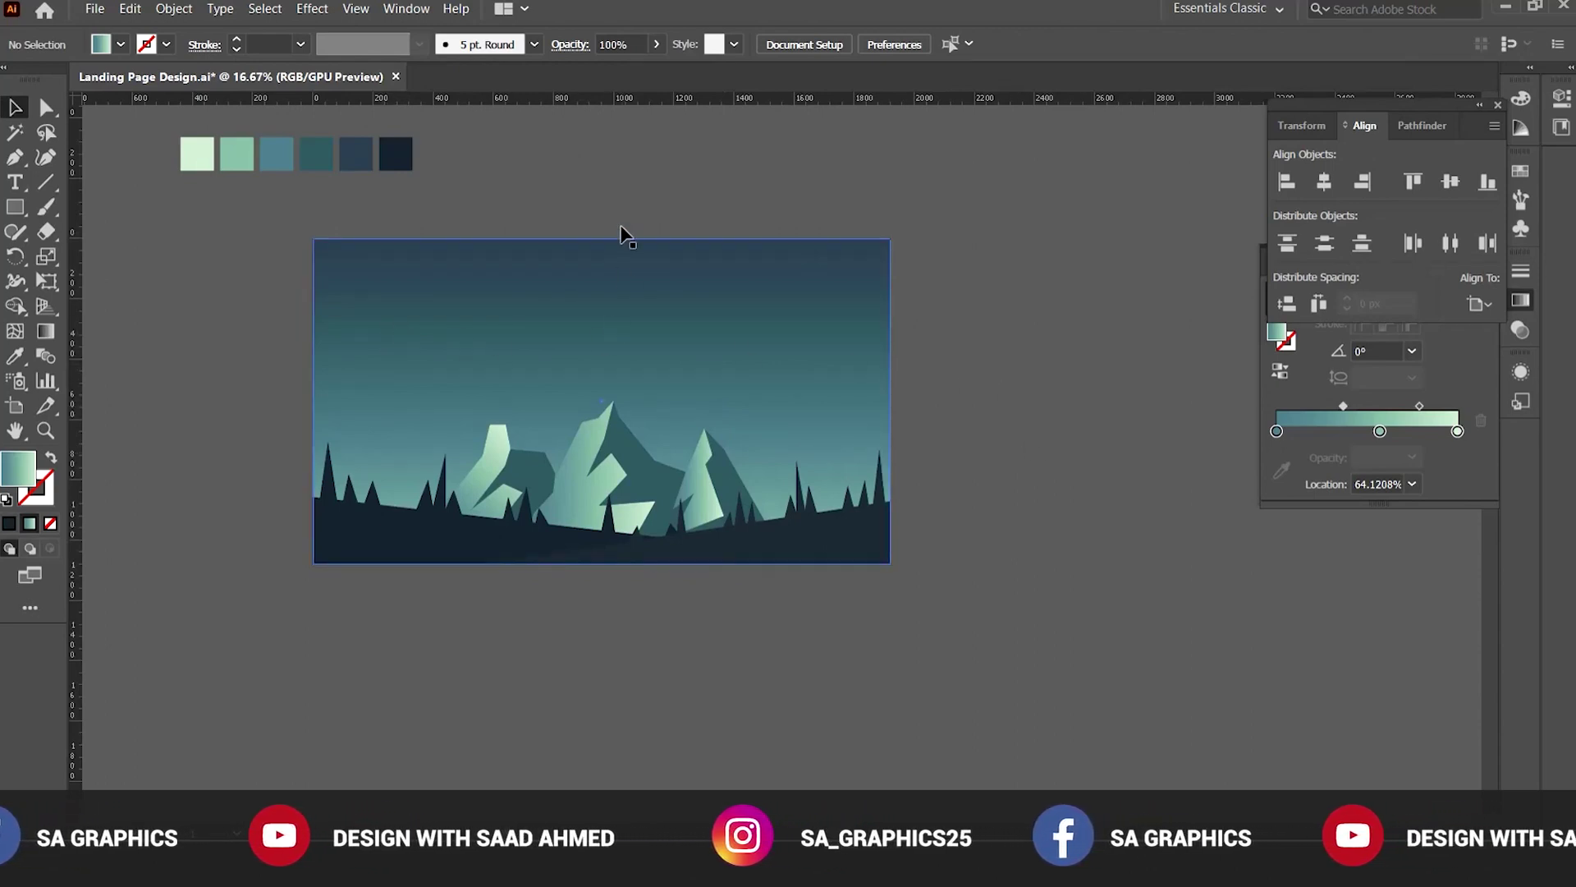
{"action": "key", "text": "t"}
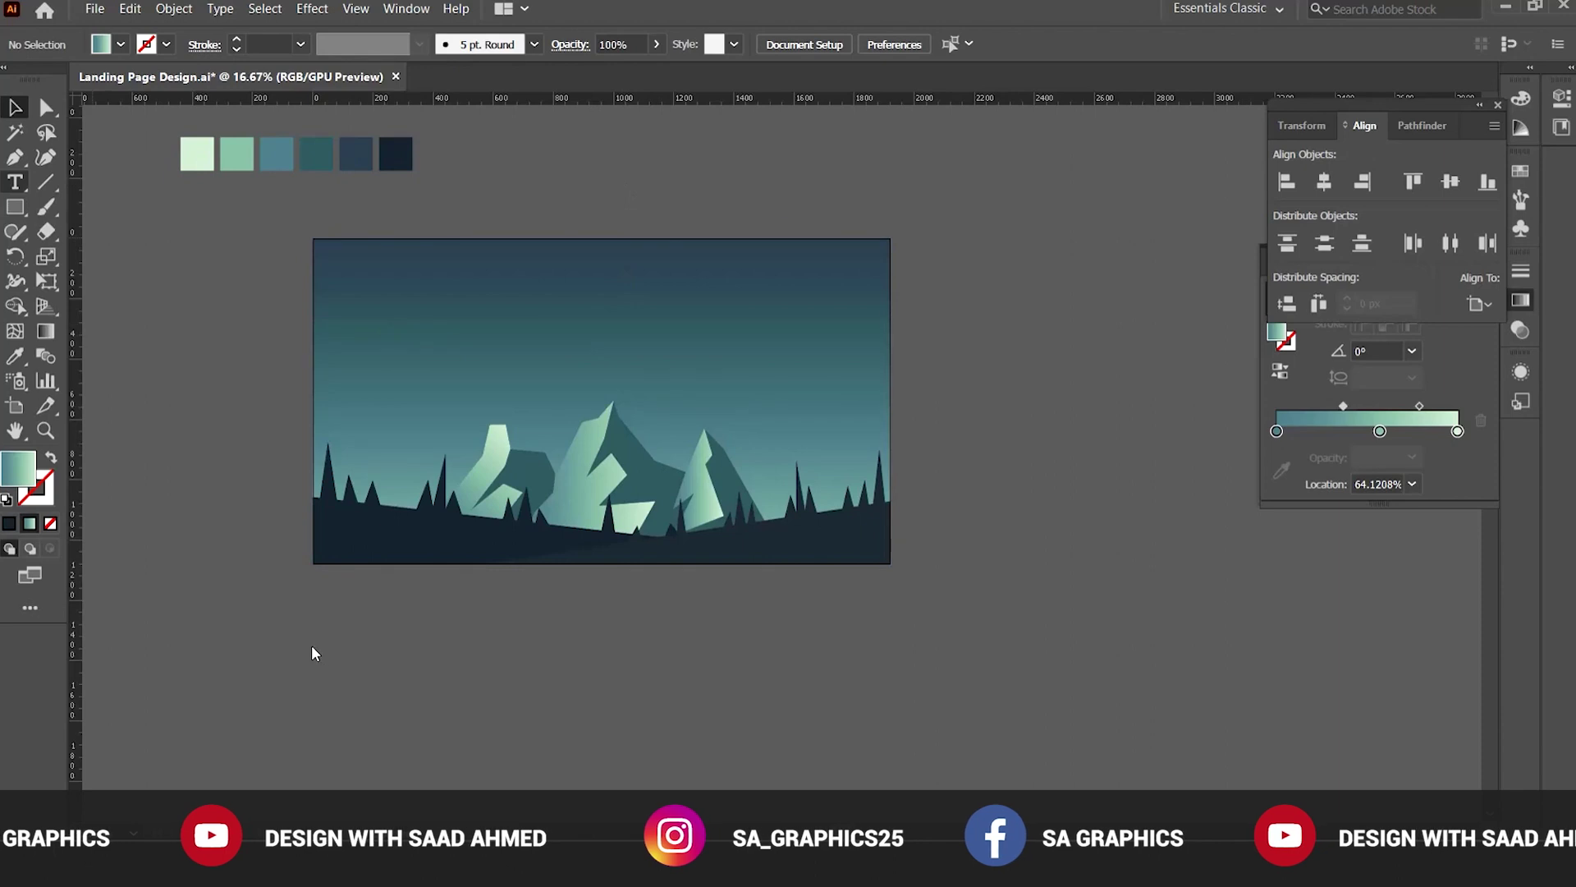
{"action": "left_click_drag", "start_coordinate": [311, 616], "coordinate": [929, 683]}
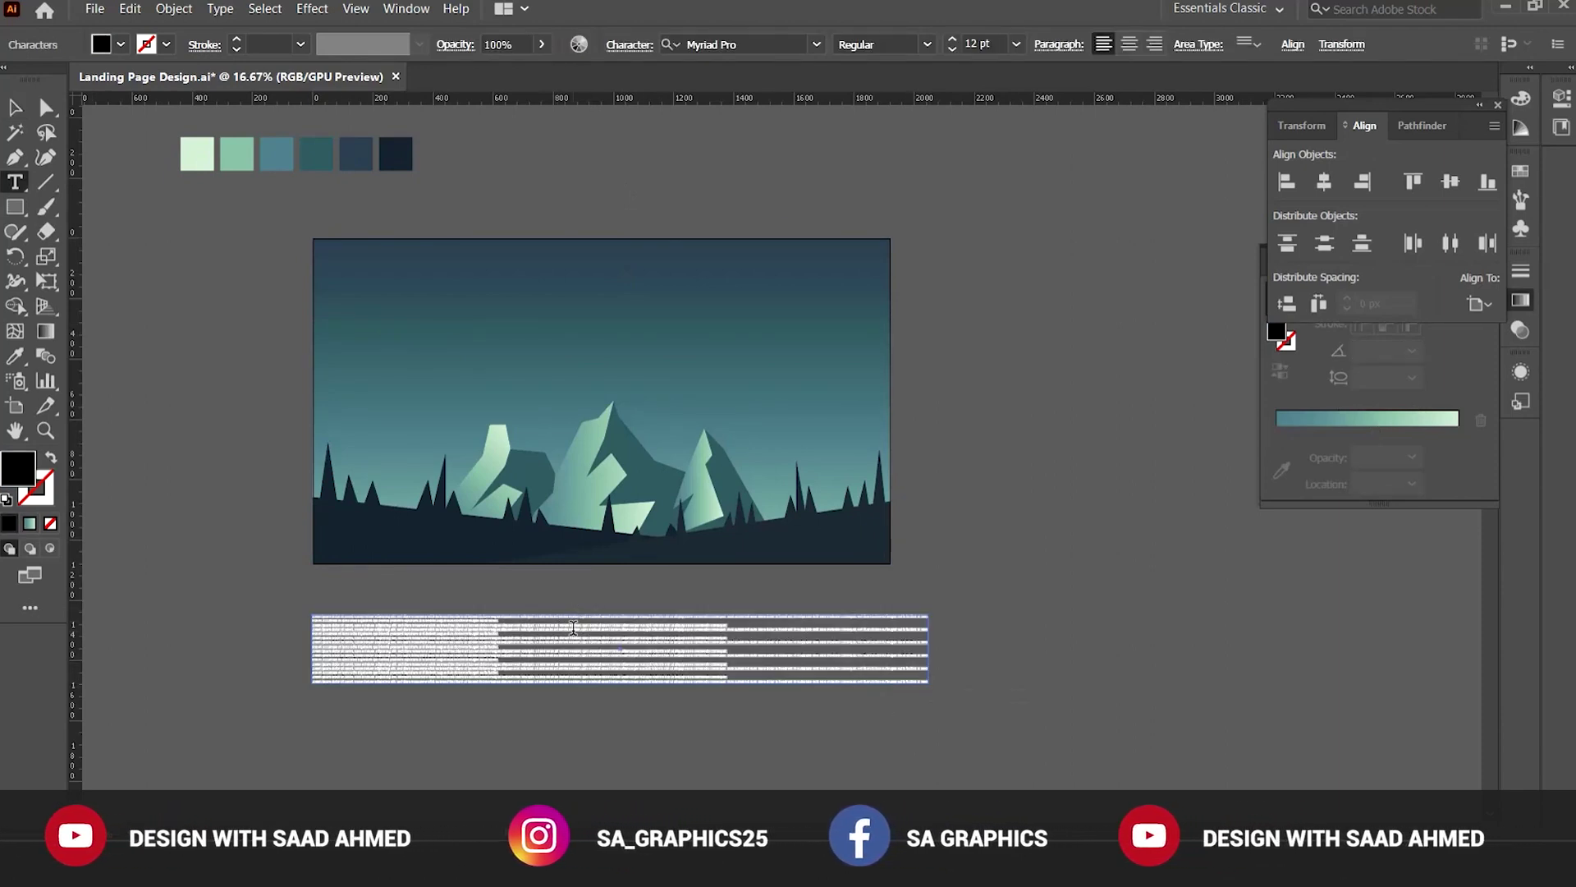
{"action": "key", "text": "BackSpace"}
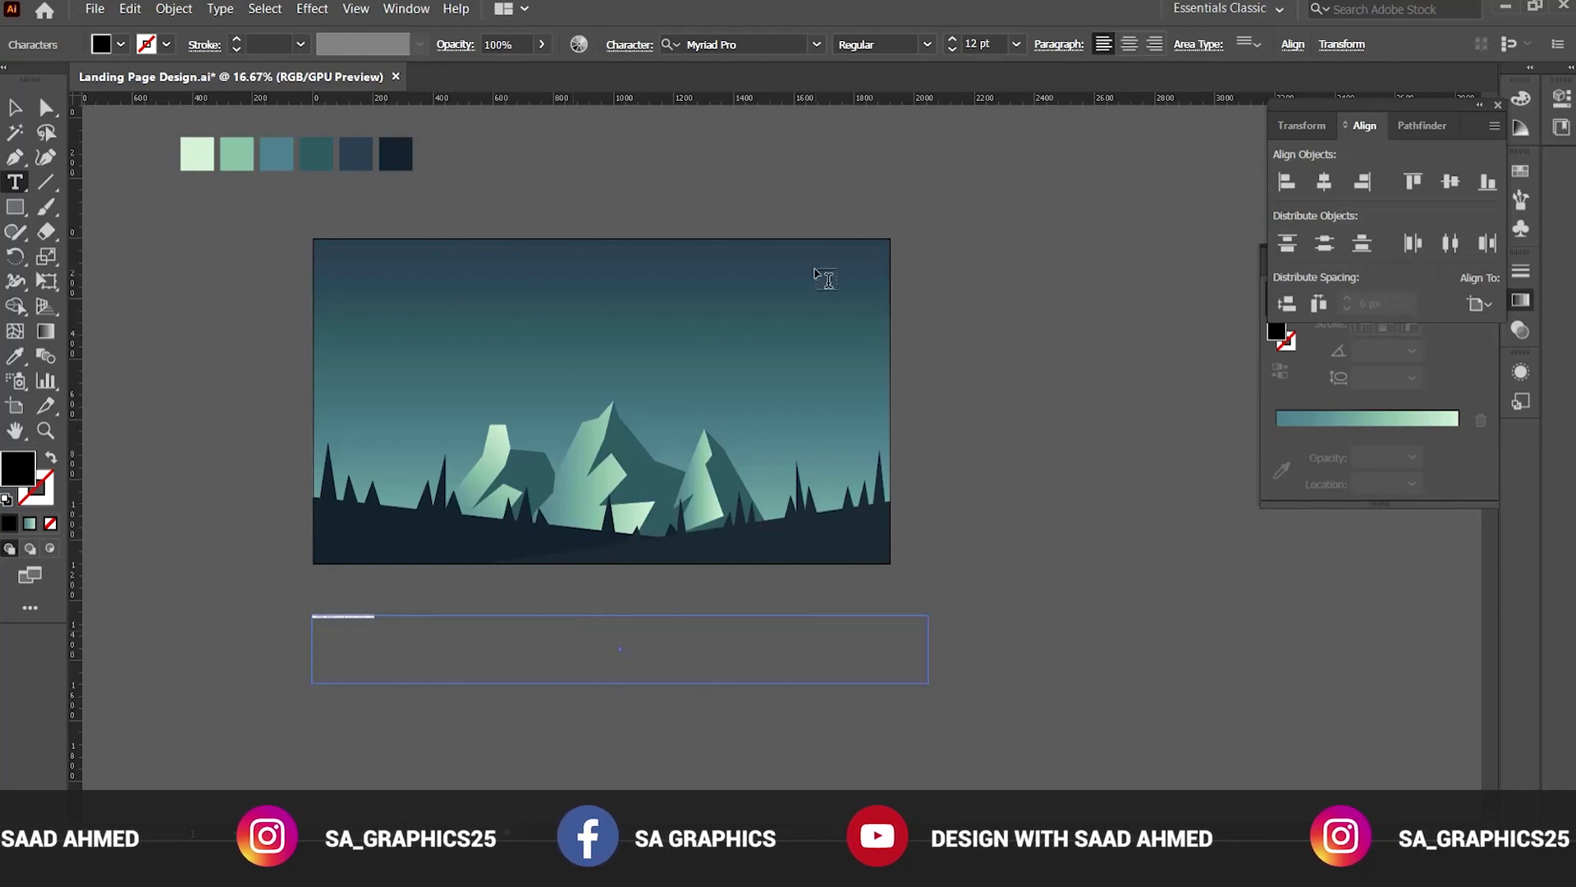
Centre-align the headline text in the area frame below the artboard and set its size to 100 pt.
{"action": "left_click", "coordinate": [1130, 47]}
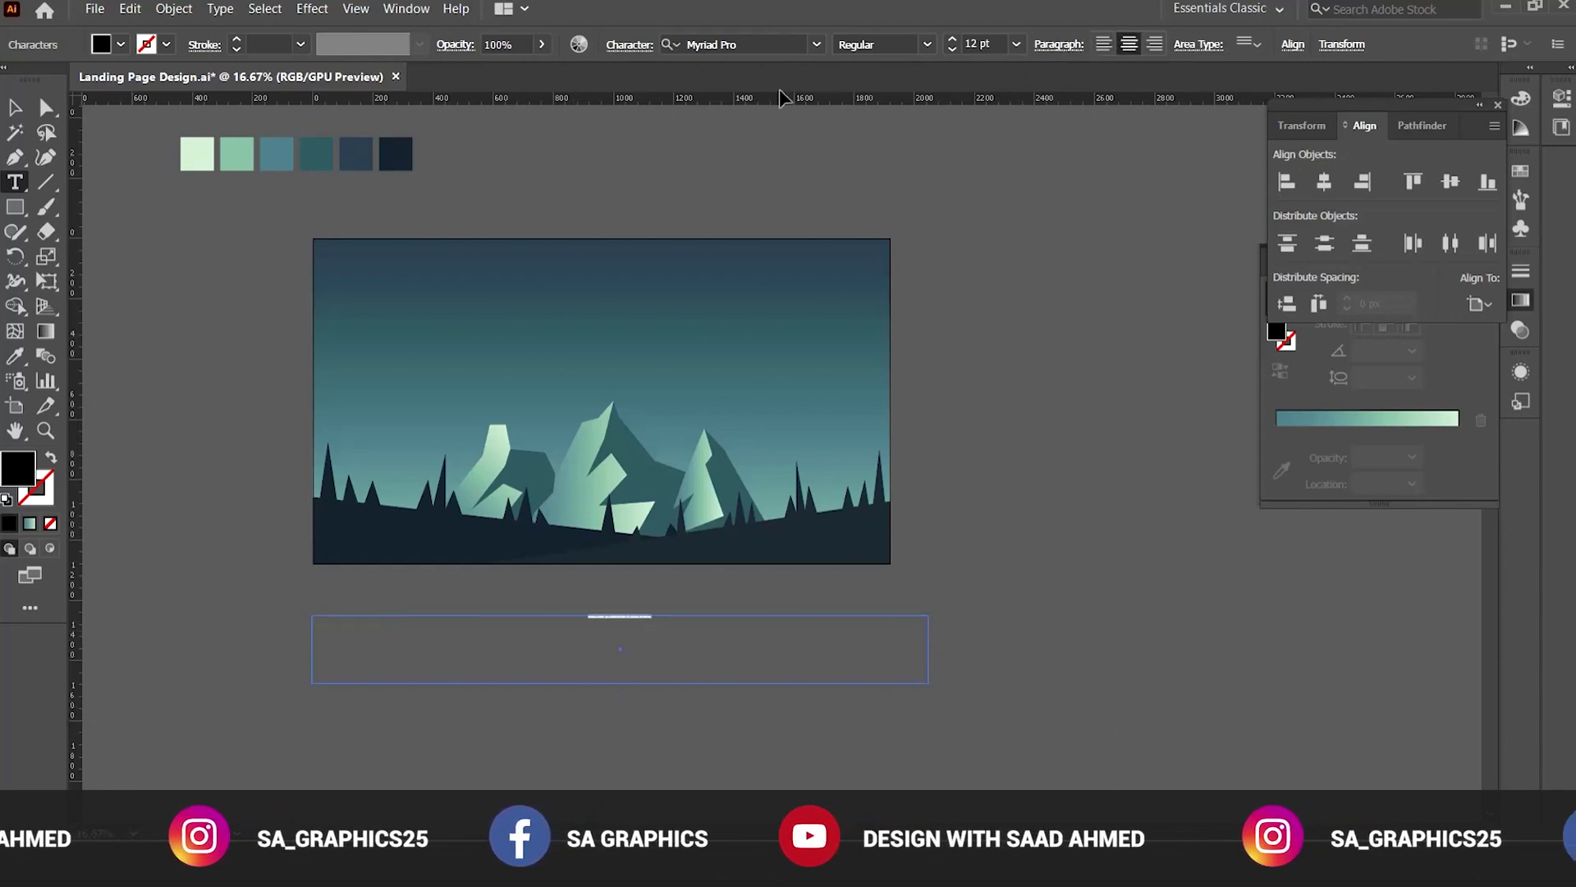
{"action": "left_click", "coordinate": [970, 42]}
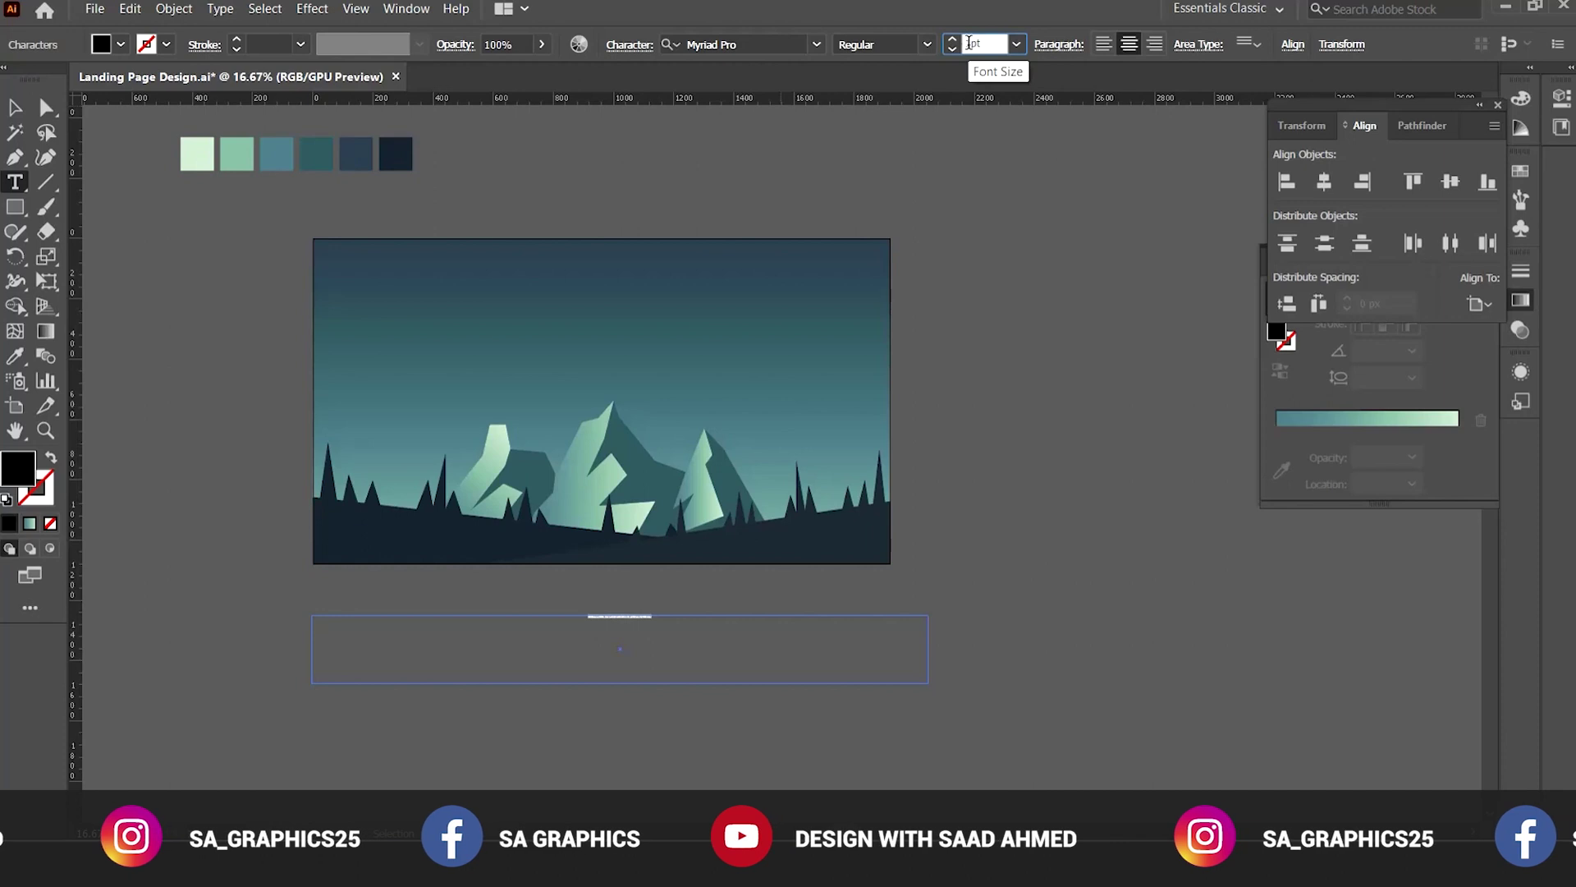
{"action": "type", "text": "100"}
{"action": "key", "text": "Return"}
Fill the headline text with white and set its font to Moon Bold.
{"action": "left_click", "coordinate": [120, 45]}
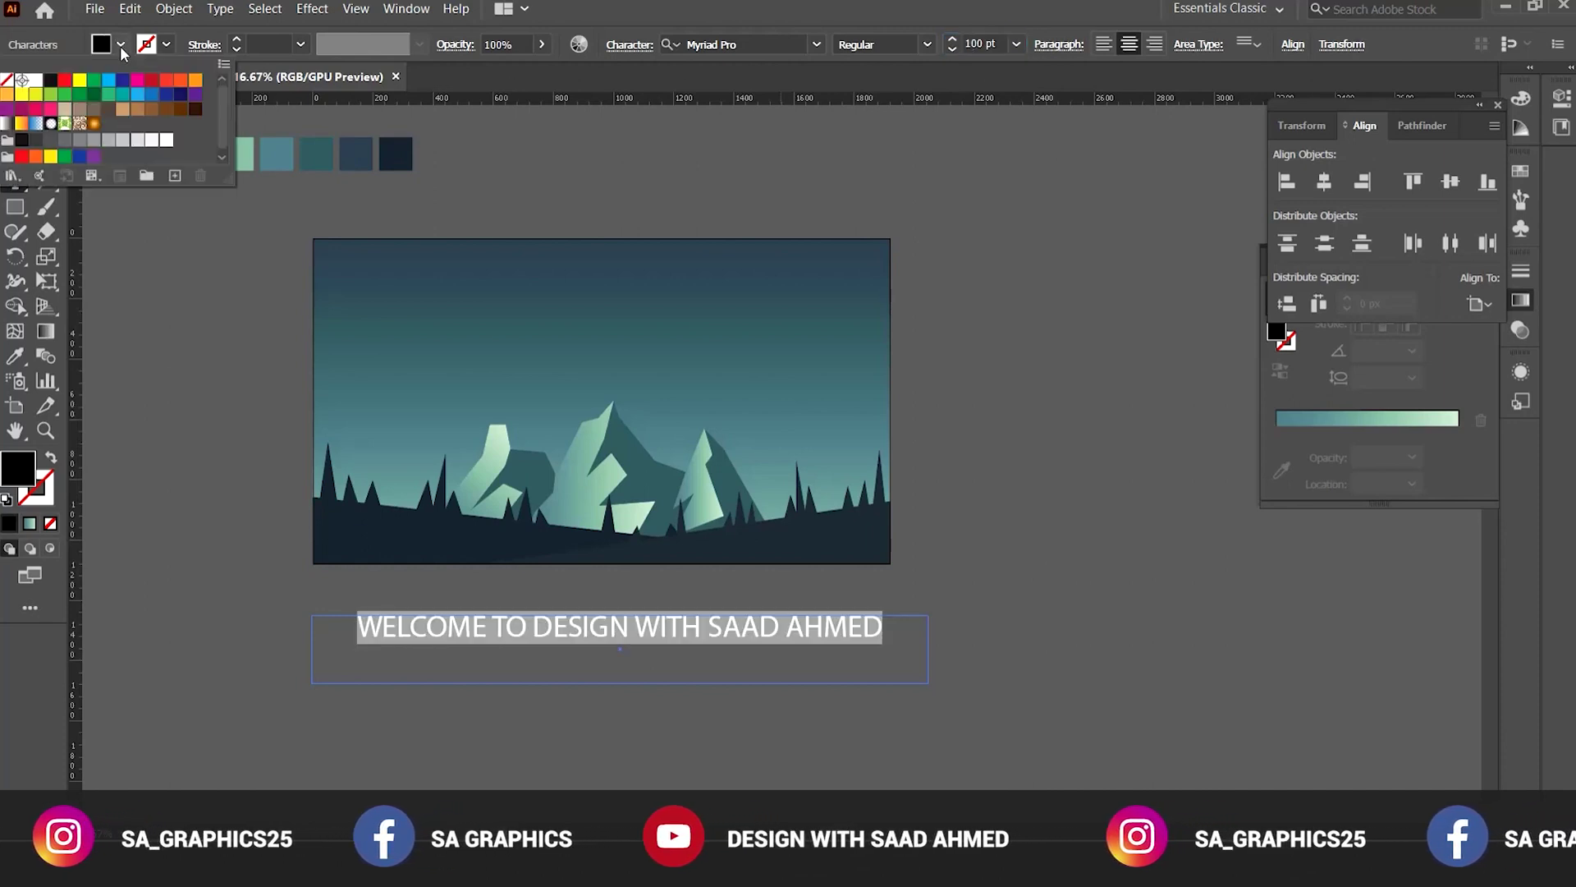
{"action": "left_click", "coordinate": [35, 81]}
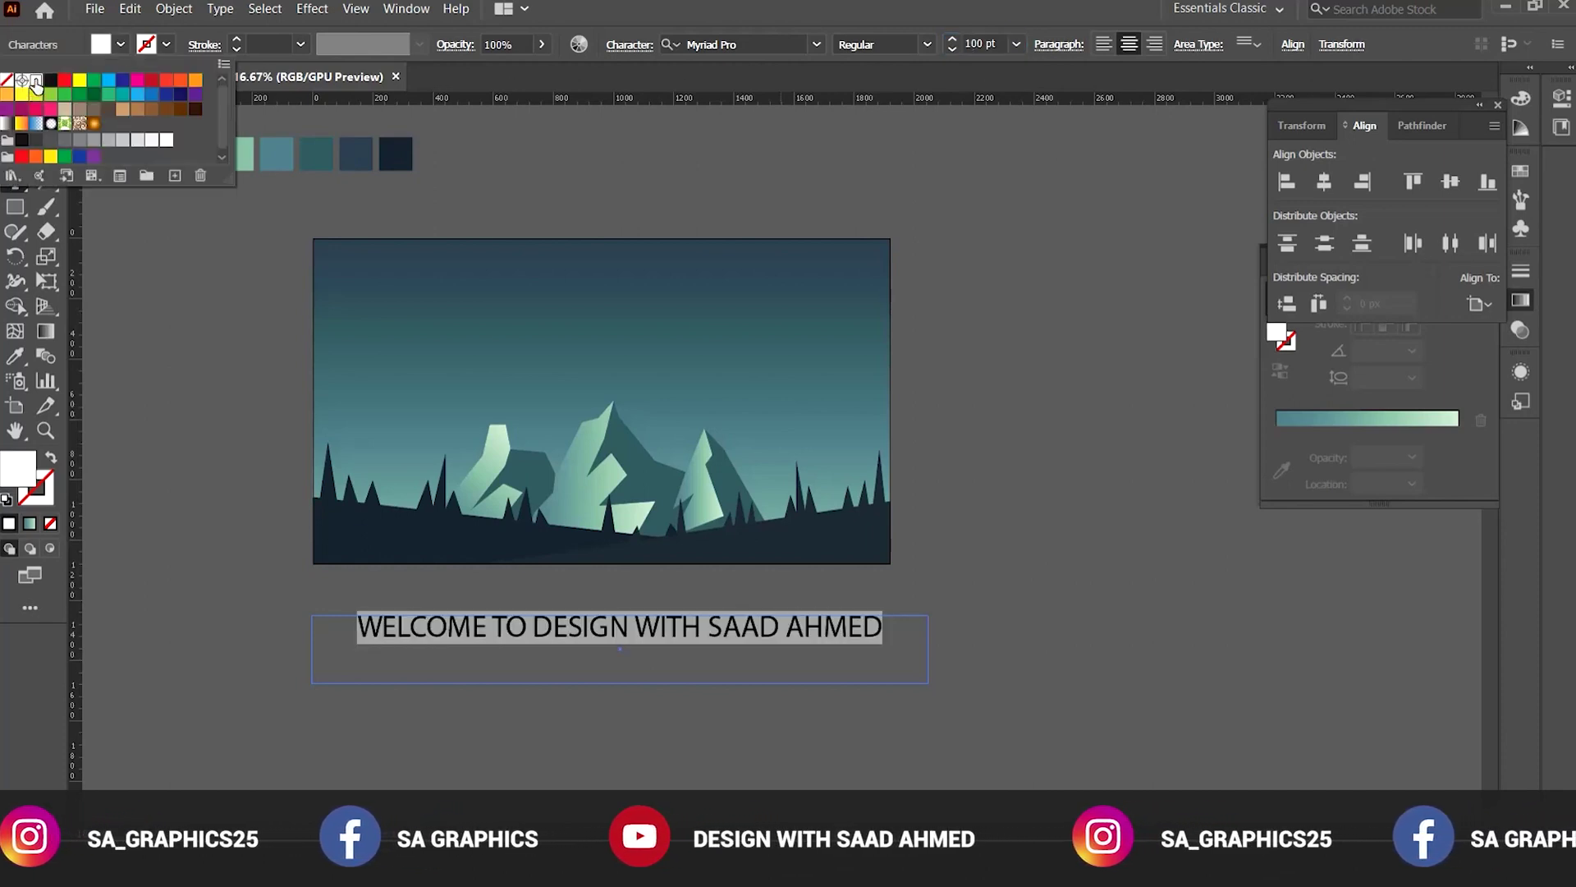
{"action": "left_click", "coordinate": [757, 44]}
{"action": "type", "text": "MOON"}
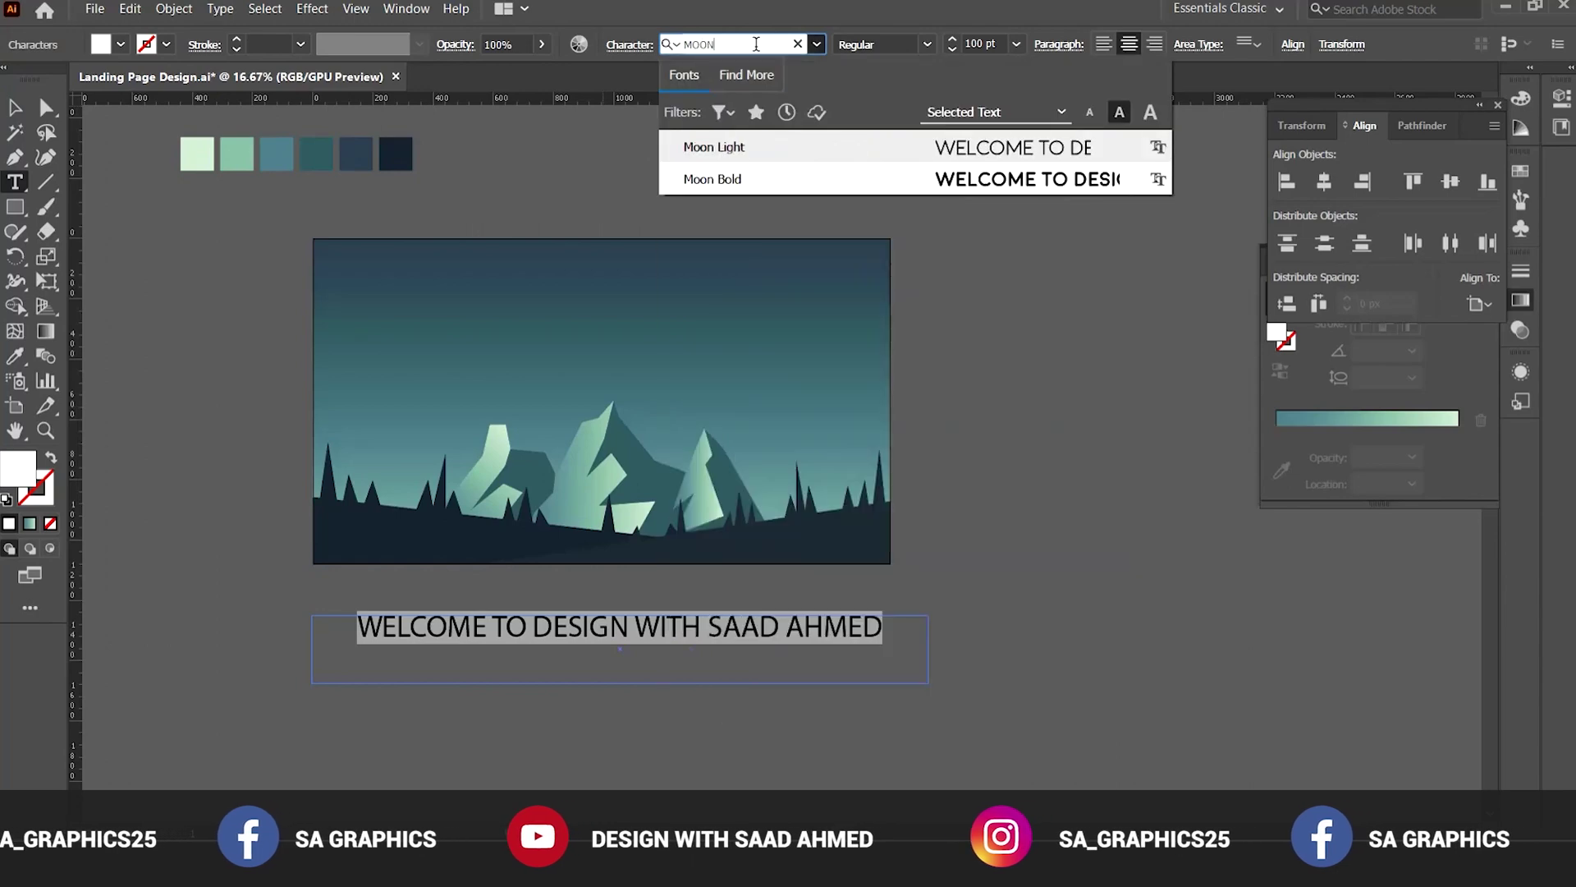
{"action": "left_click", "coordinate": [757, 178]}
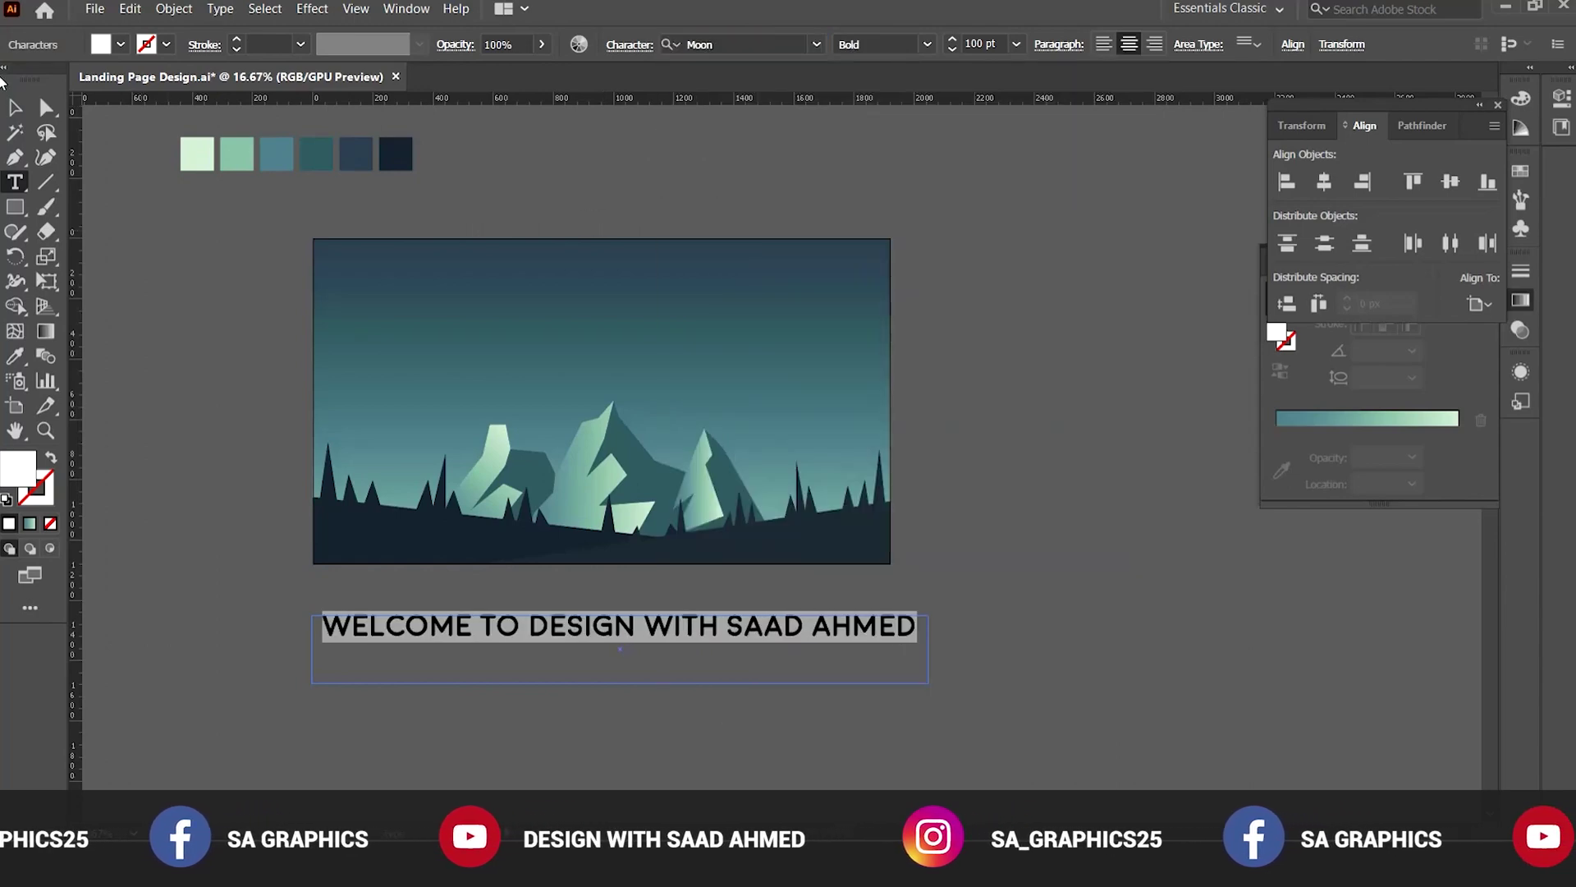
Centre the headline frame horizontally on the artboard and move it straight up into the sky above the mountains.
{"action": "left_click", "coordinate": [14, 108]}
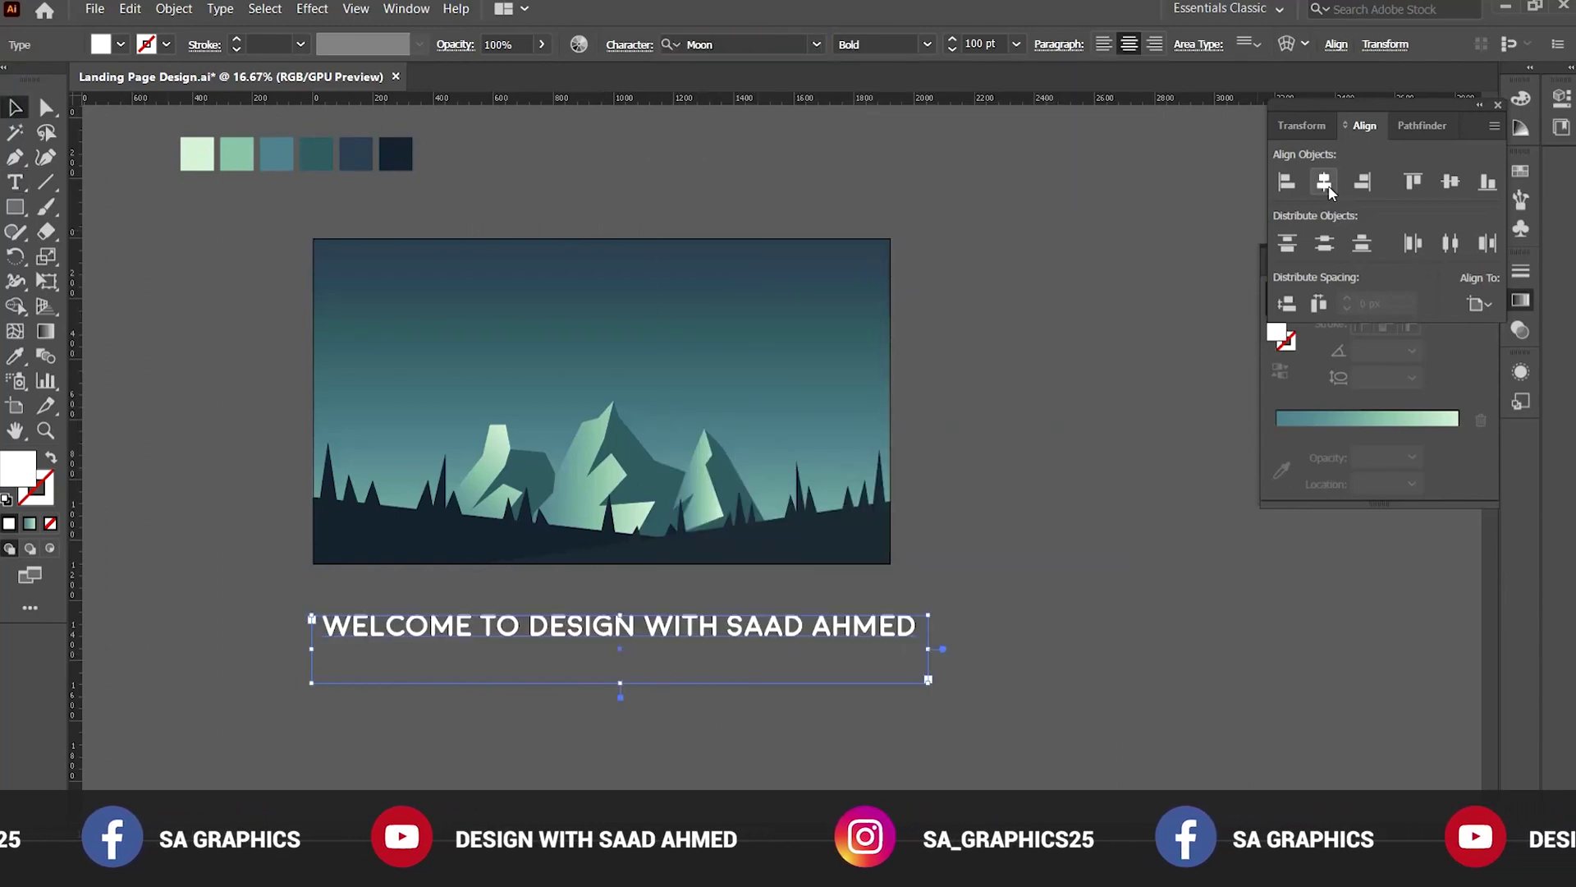
{"action": "left_click", "coordinate": [1324, 183]}
{"action": "left_click", "coordinate": [1074, 471]}
{"action": "left_click_drag", "start_coordinate": [801, 619], "coordinate": [801, 326]}
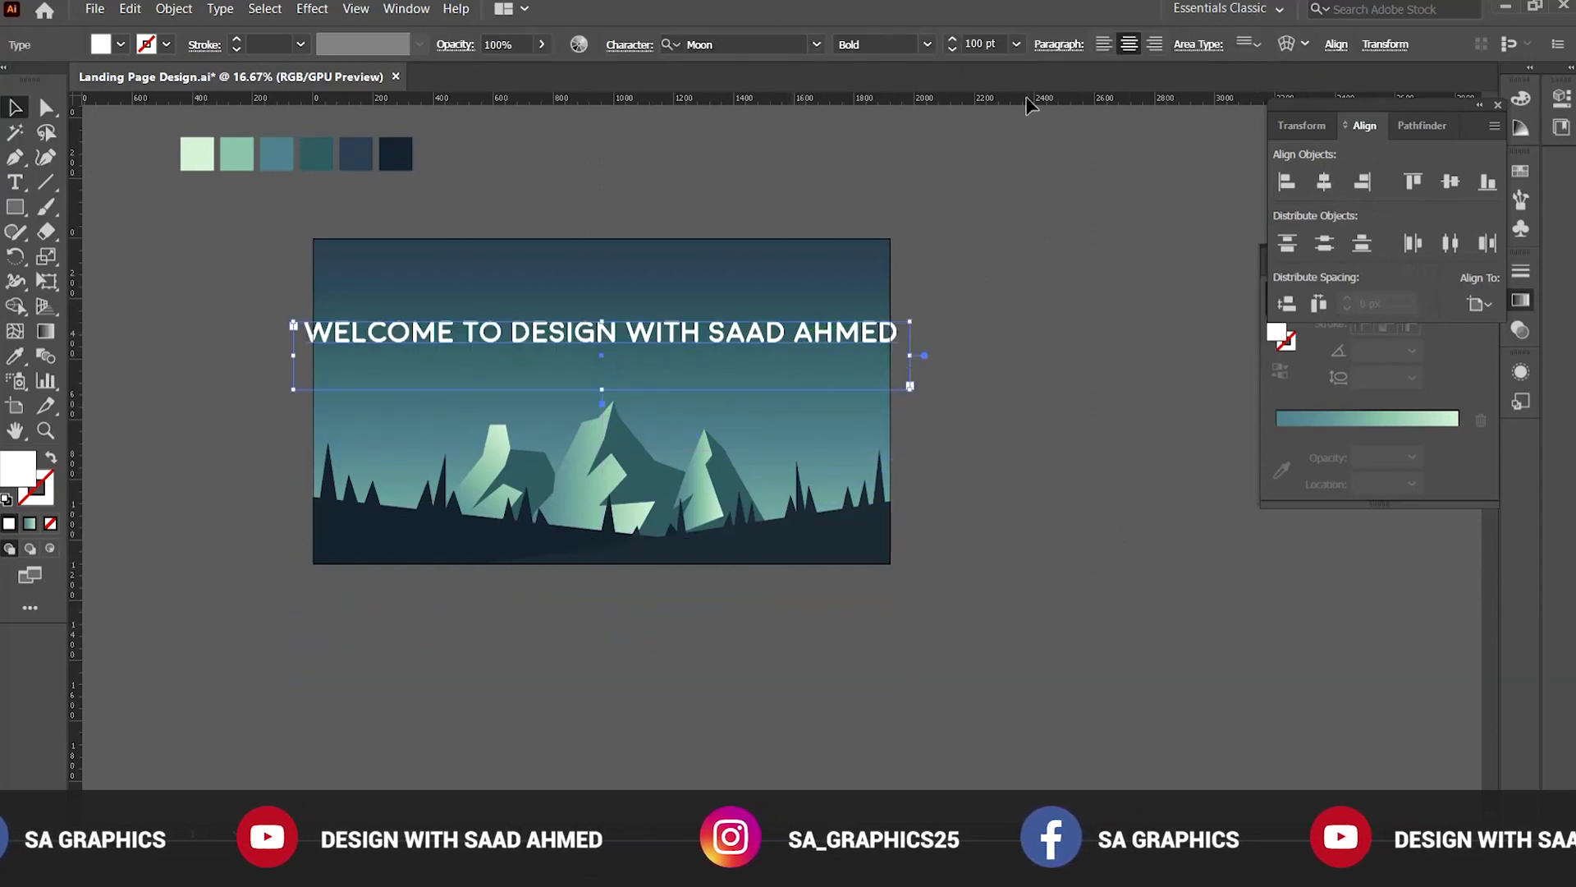
Reduce the headline's font size to 84 pt so it fits within the artboard's width, and deselect it.
{"action": "left_click", "coordinate": [952, 50]}
{"action": "left_click", "coordinate": [952, 51]}
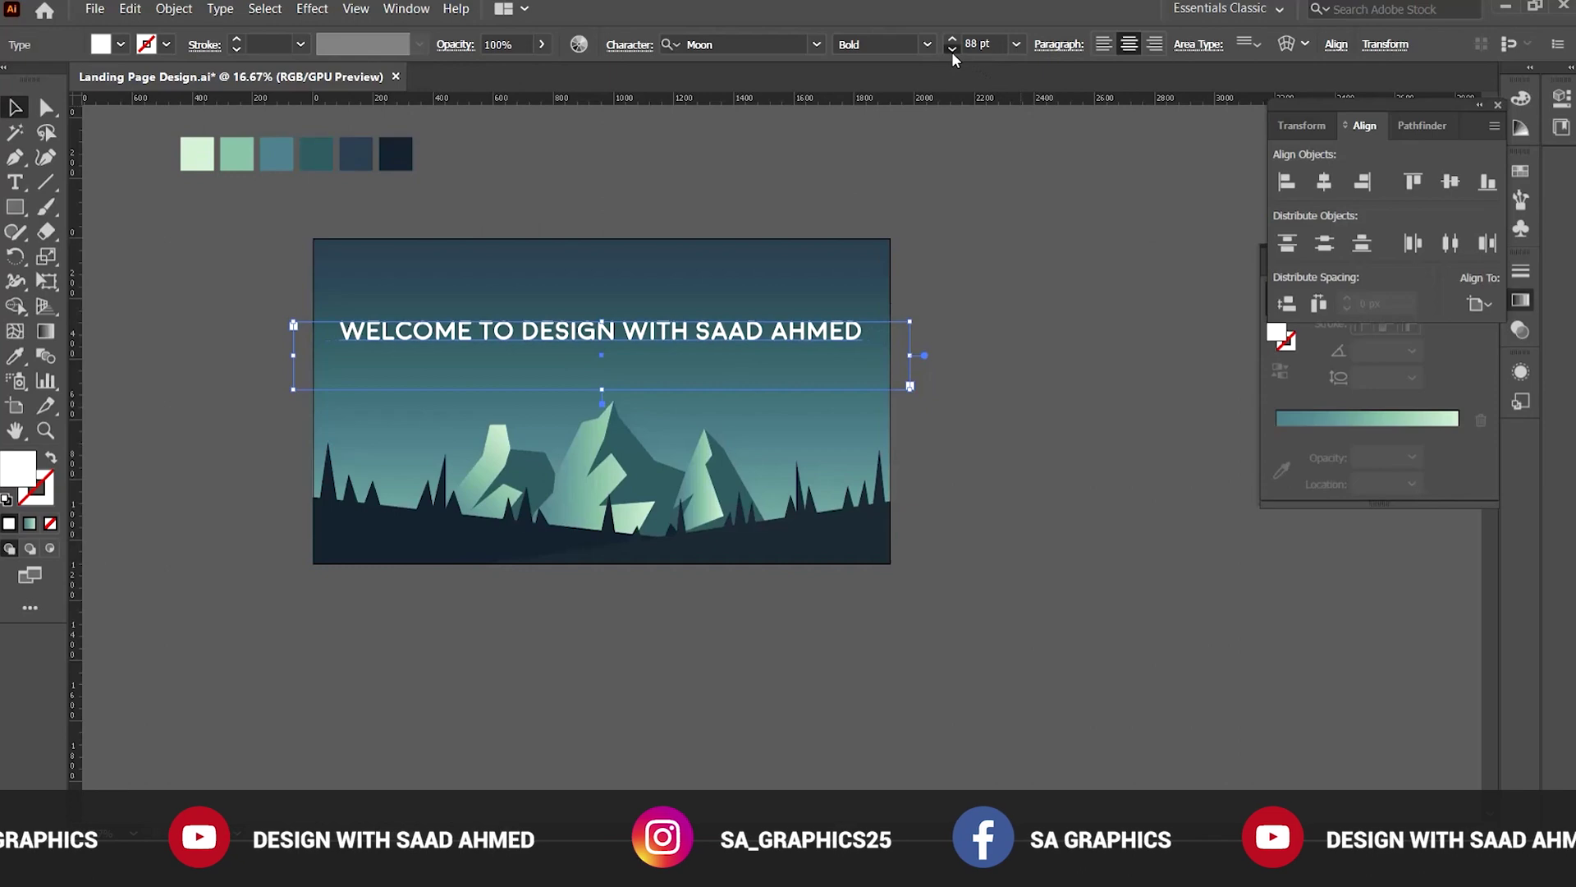
{"action": "left_click", "coordinate": [953, 50]}
{"action": "left_click", "coordinate": [952, 50]}
{"action": "left_click", "coordinate": [952, 51]}
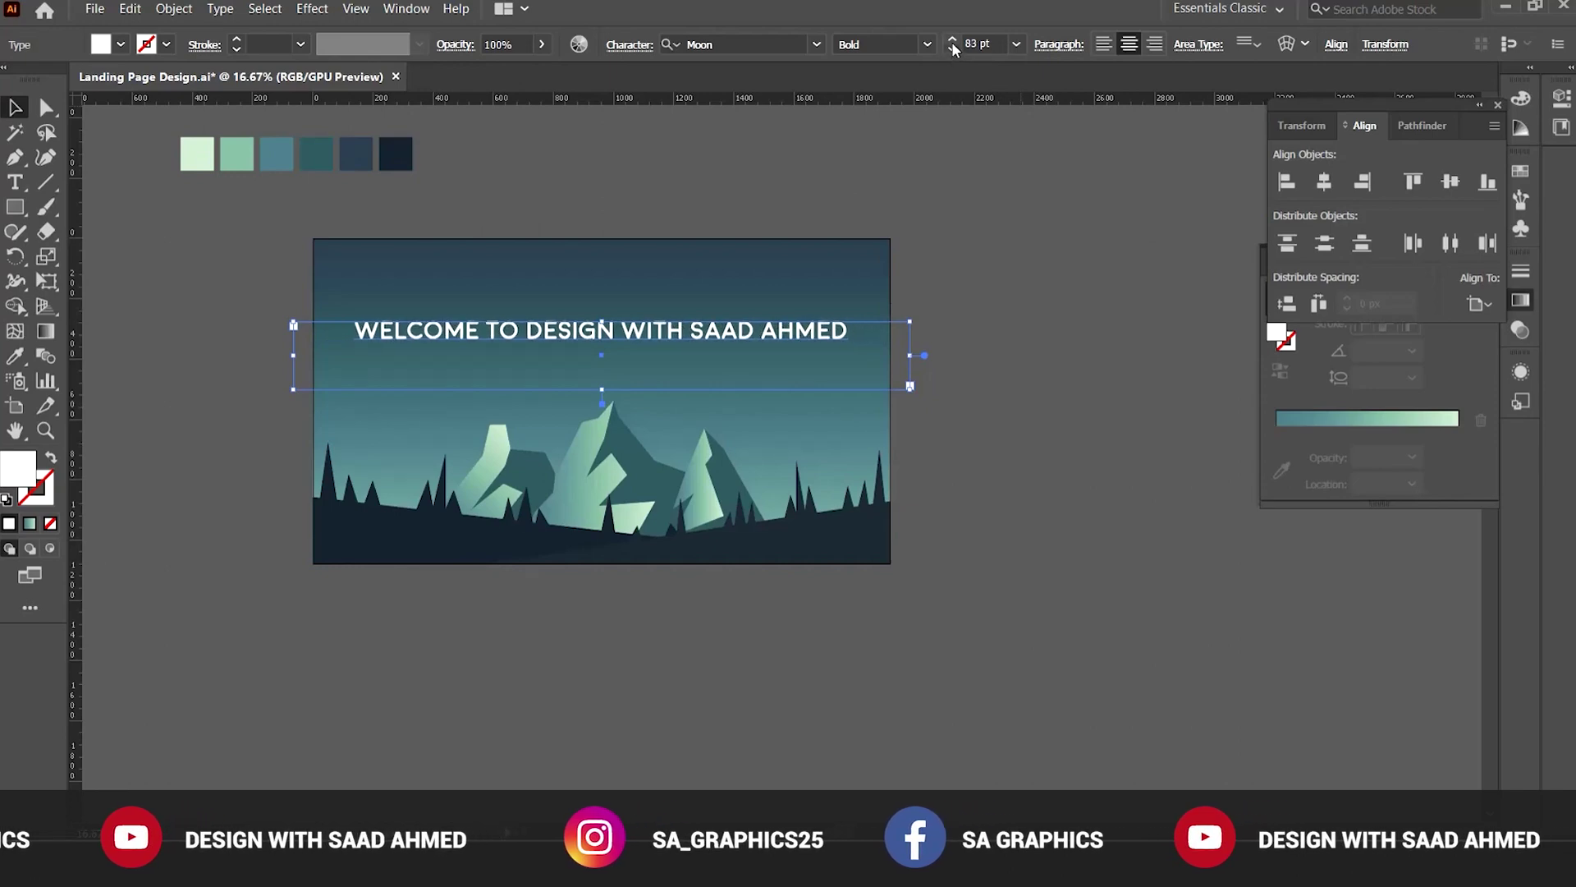
{"action": "left_click", "coordinate": [953, 42]}
{"action": "left_click", "coordinate": [992, 197]}
Fit the height of the headline's text frame to its single line of text and deselect it.
{"action": "key", "text": "ctrl+equal"}
{"action": "left_click", "coordinate": [590, 343]}
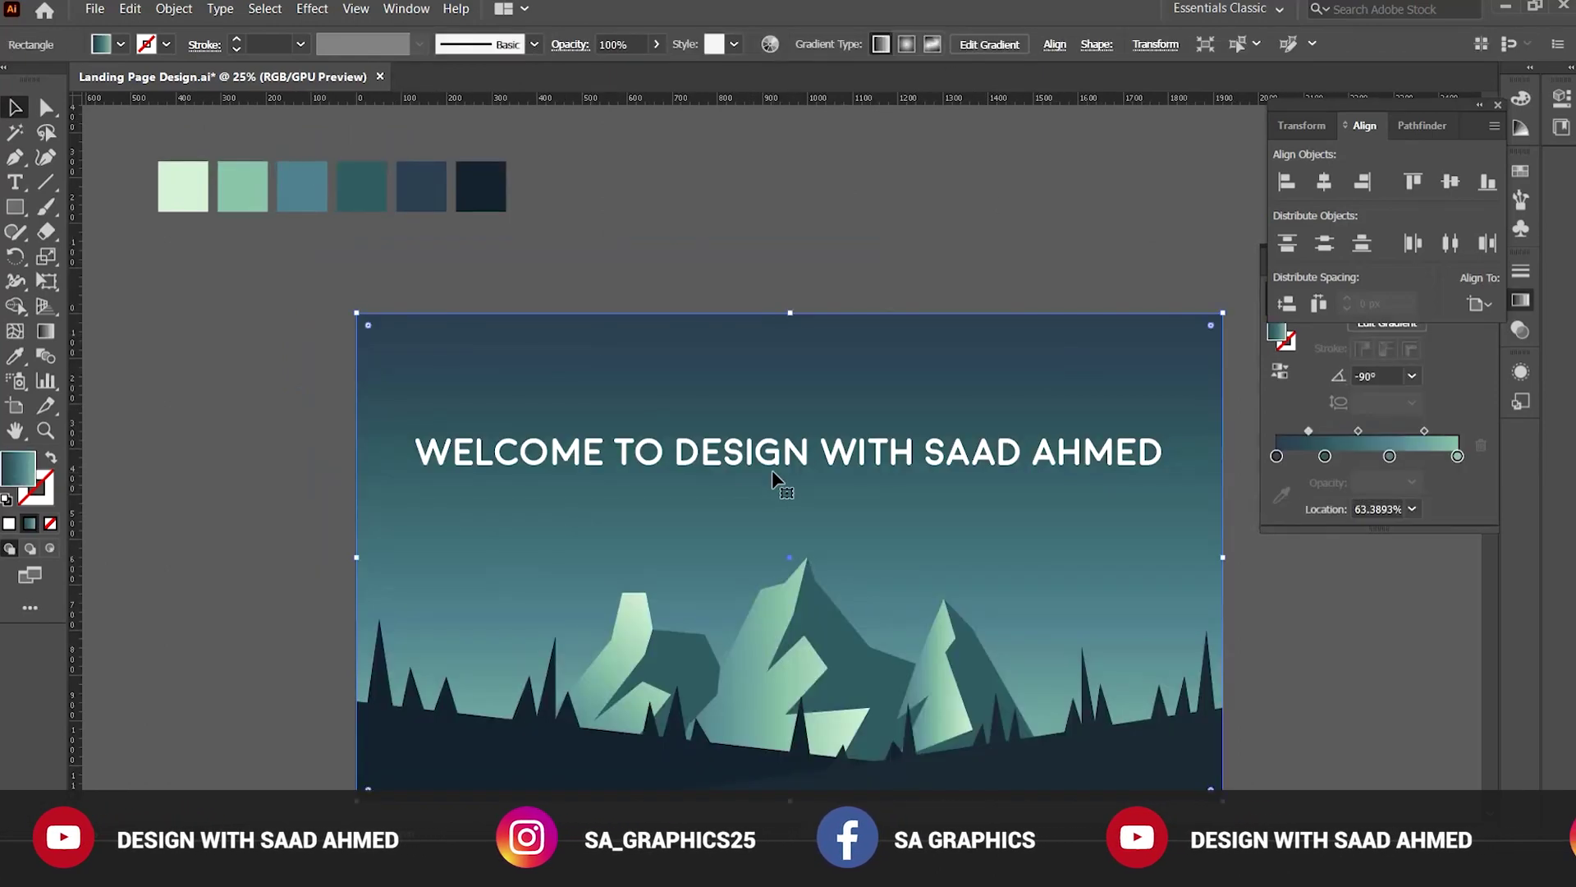
{"action": "left_click", "coordinate": [771, 470]}
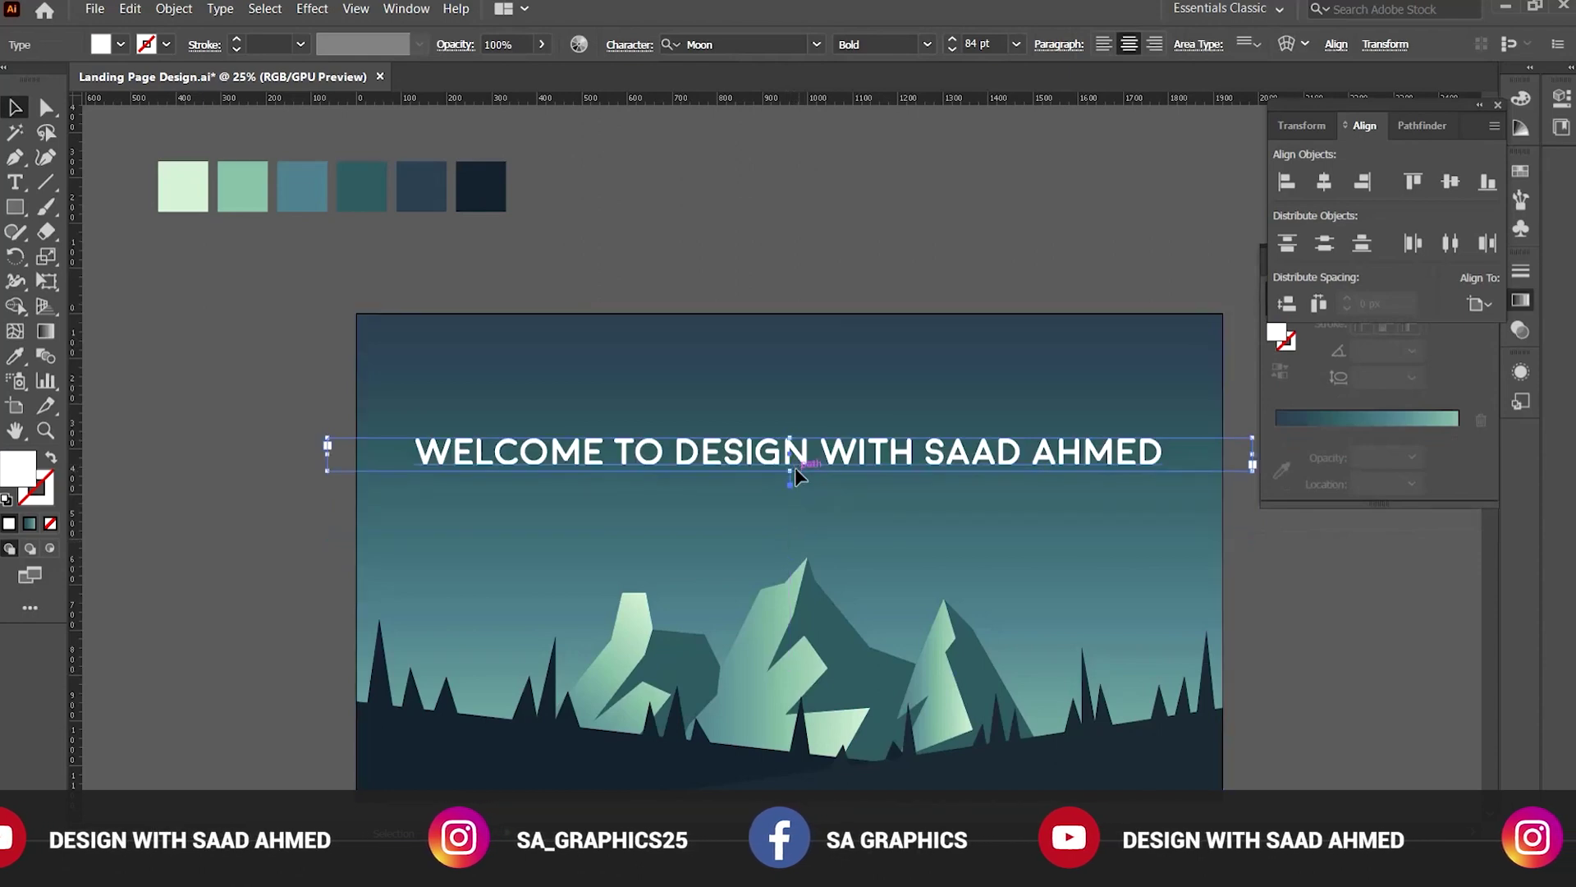
{"action": "left_click", "coordinate": [150, 383]}
Draw a pill-shaped rounded rectangle above the artboard, about a fifth of the artboard's width.
{"action": "left_click_drag", "start_coordinate": [487, 408], "coordinate": [413, 408]}
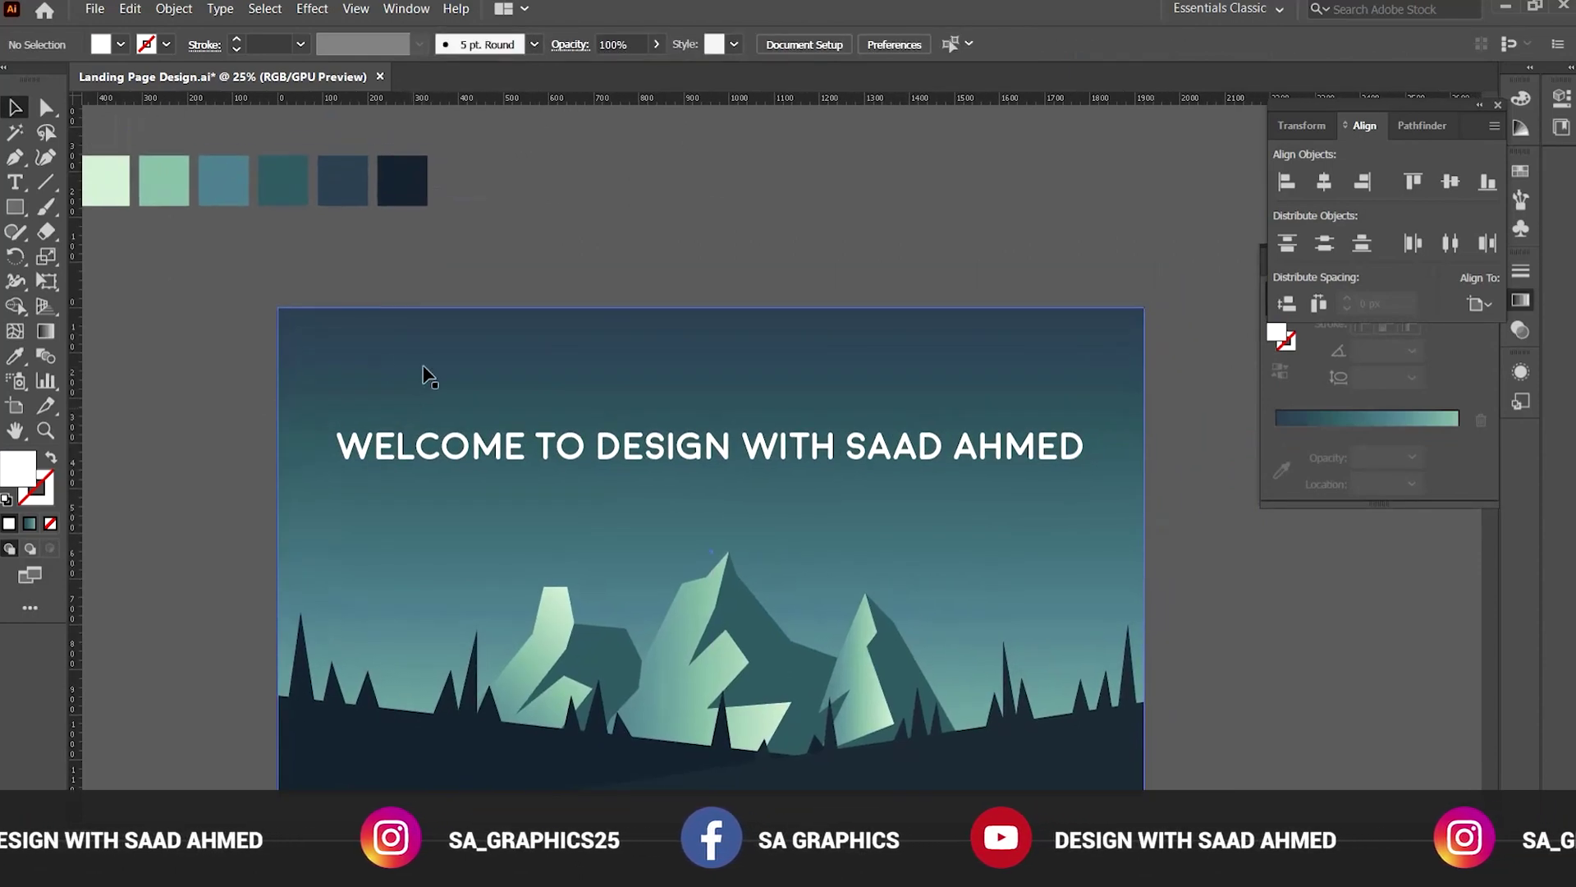
{"action": "left_click", "coordinate": [16, 210]}
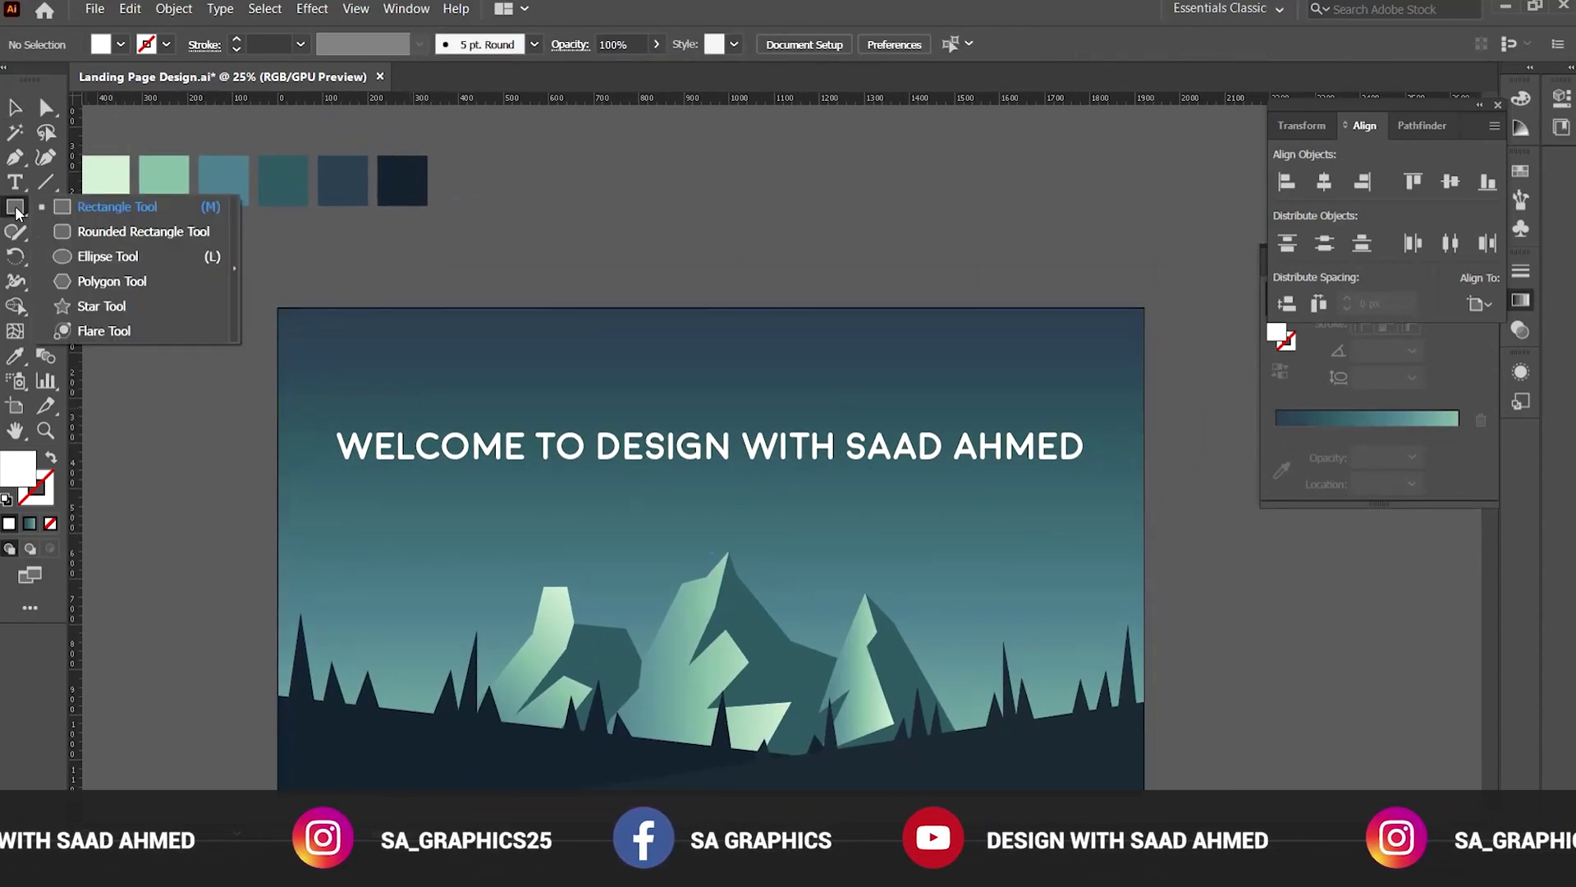
{"action": "left_click", "coordinate": [119, 229]}
{"action": "left_click_drag", "start_coordinate": [565, 251], "coordinate": [743, 299]}
{"action": "key", "text": "v"}
{"action": "left_click", "coordinate": [800, 277]}
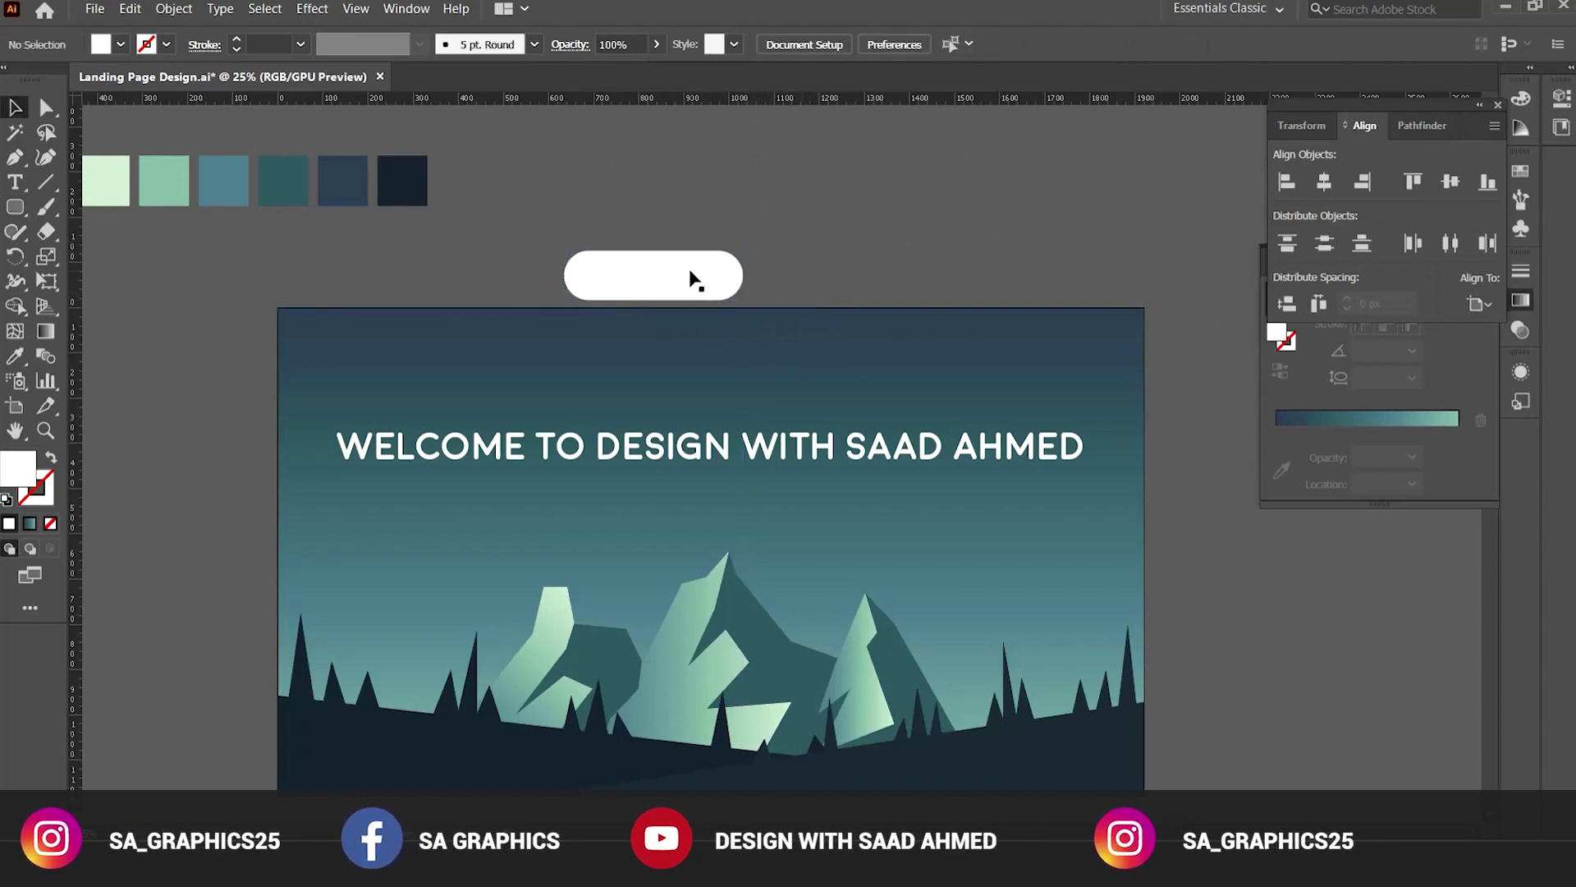
Fill the pill shape with the dark slate-blue palette colour and move it below the headline, above the mountains.
{"action": "left_click", "coordinate": [694, 279]}
{"action": "key", "text": "i"}
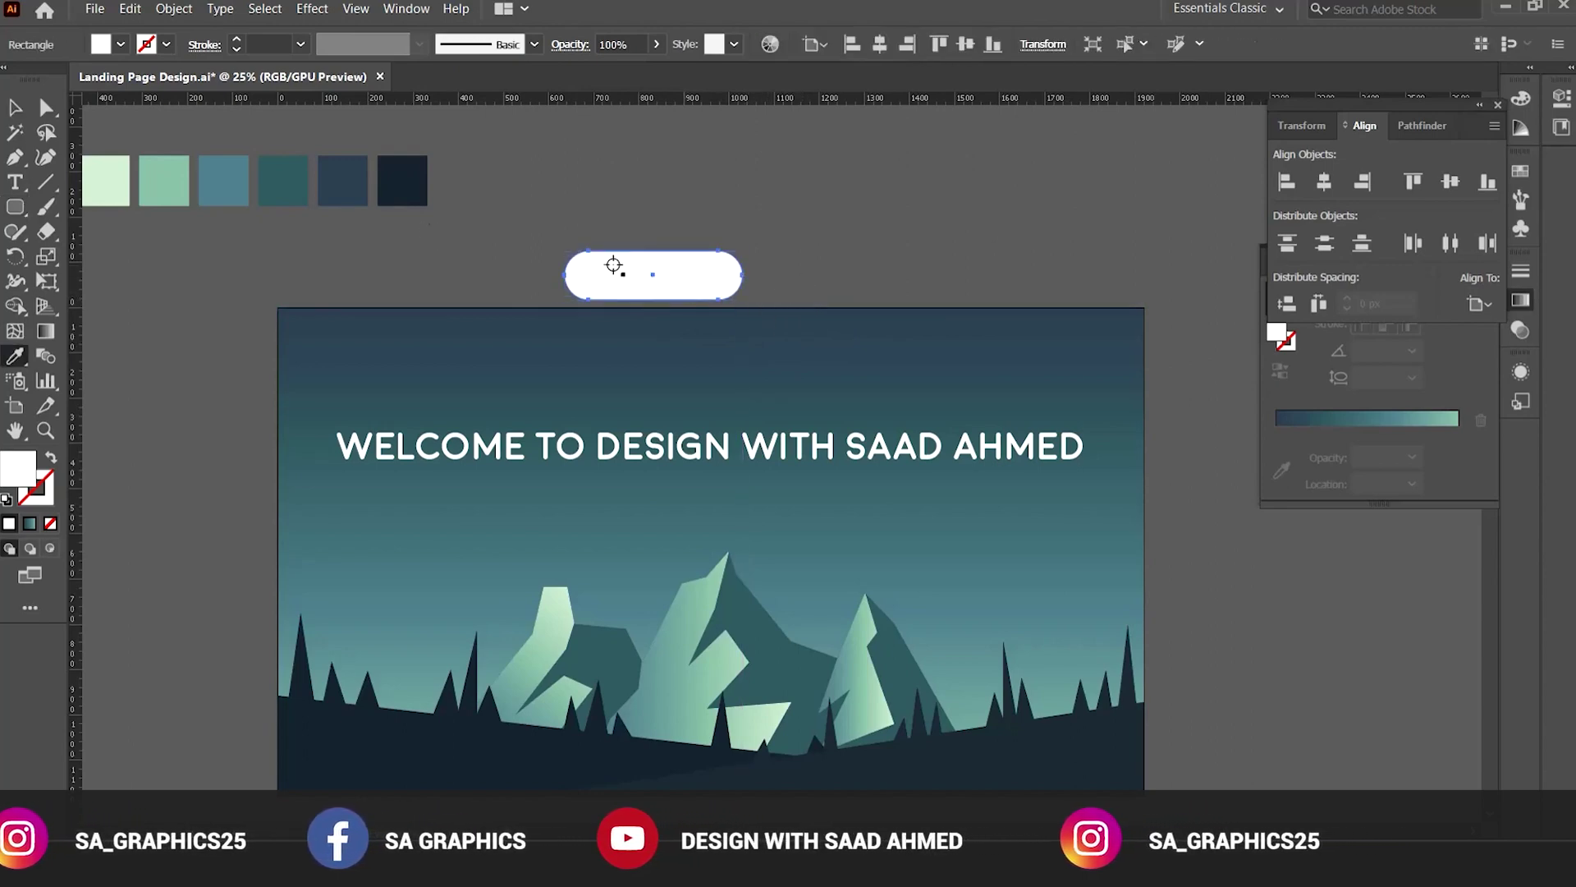
{"action": "left_click", "coordinate": [353, 171]}
{"action": "key", "text": "v"}
{"action": "left_click_drag", "start_coordinate": [656, 298], "coordinate": [694, 540]}
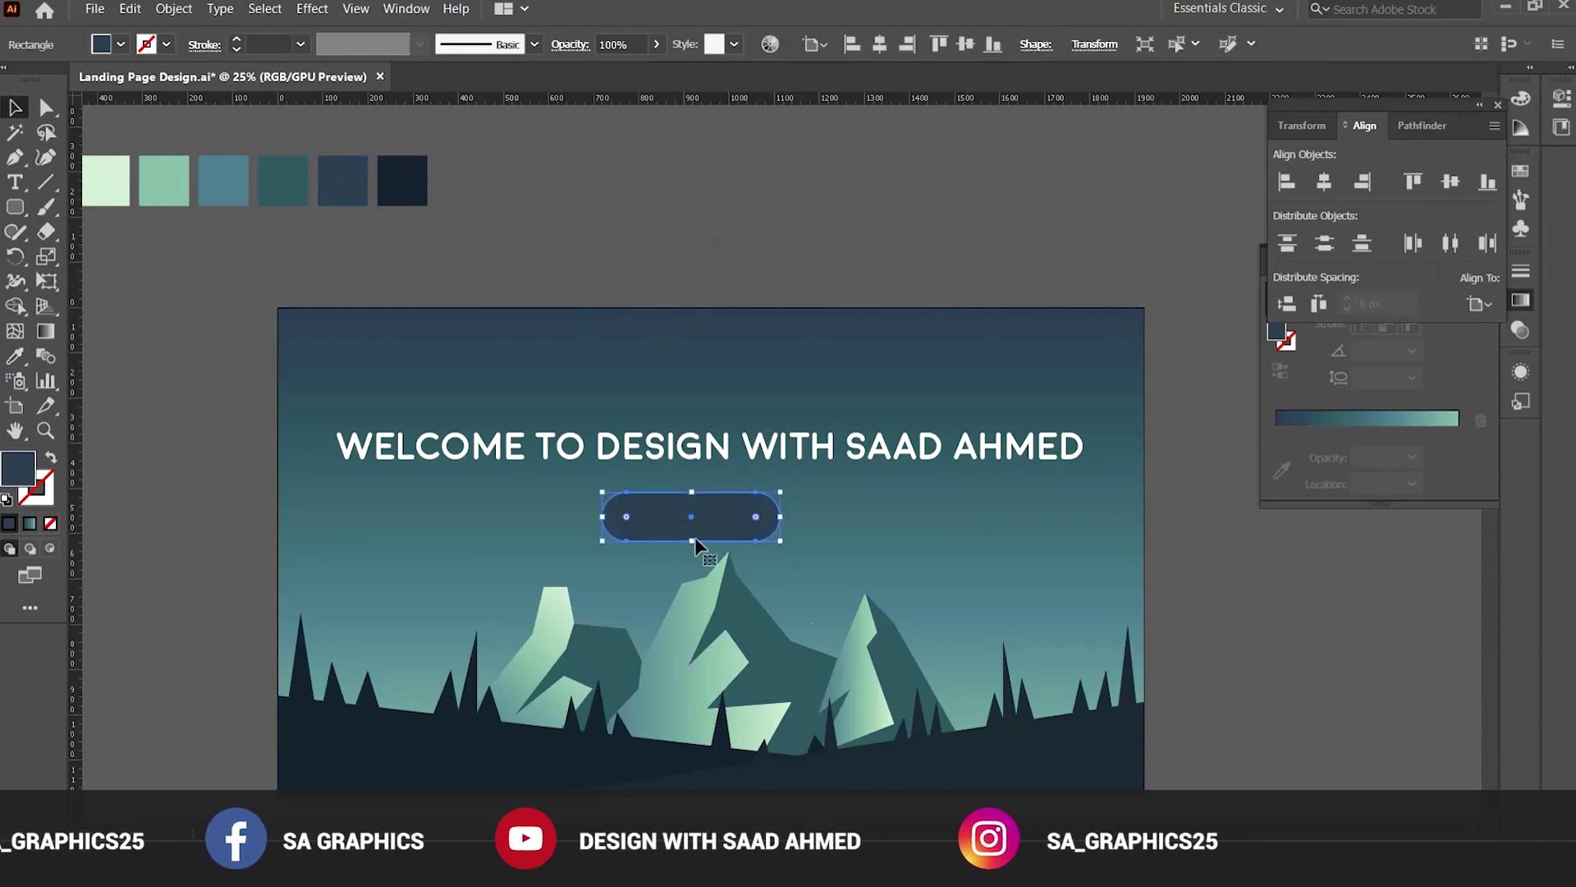
{"action": "left_click", "coordinate": [1288, 601]}
Centre the pill shape horizontally on the artboard and move it slightly up towards the headline.
{"action": "left_click", "coordinate": [708, 523]}
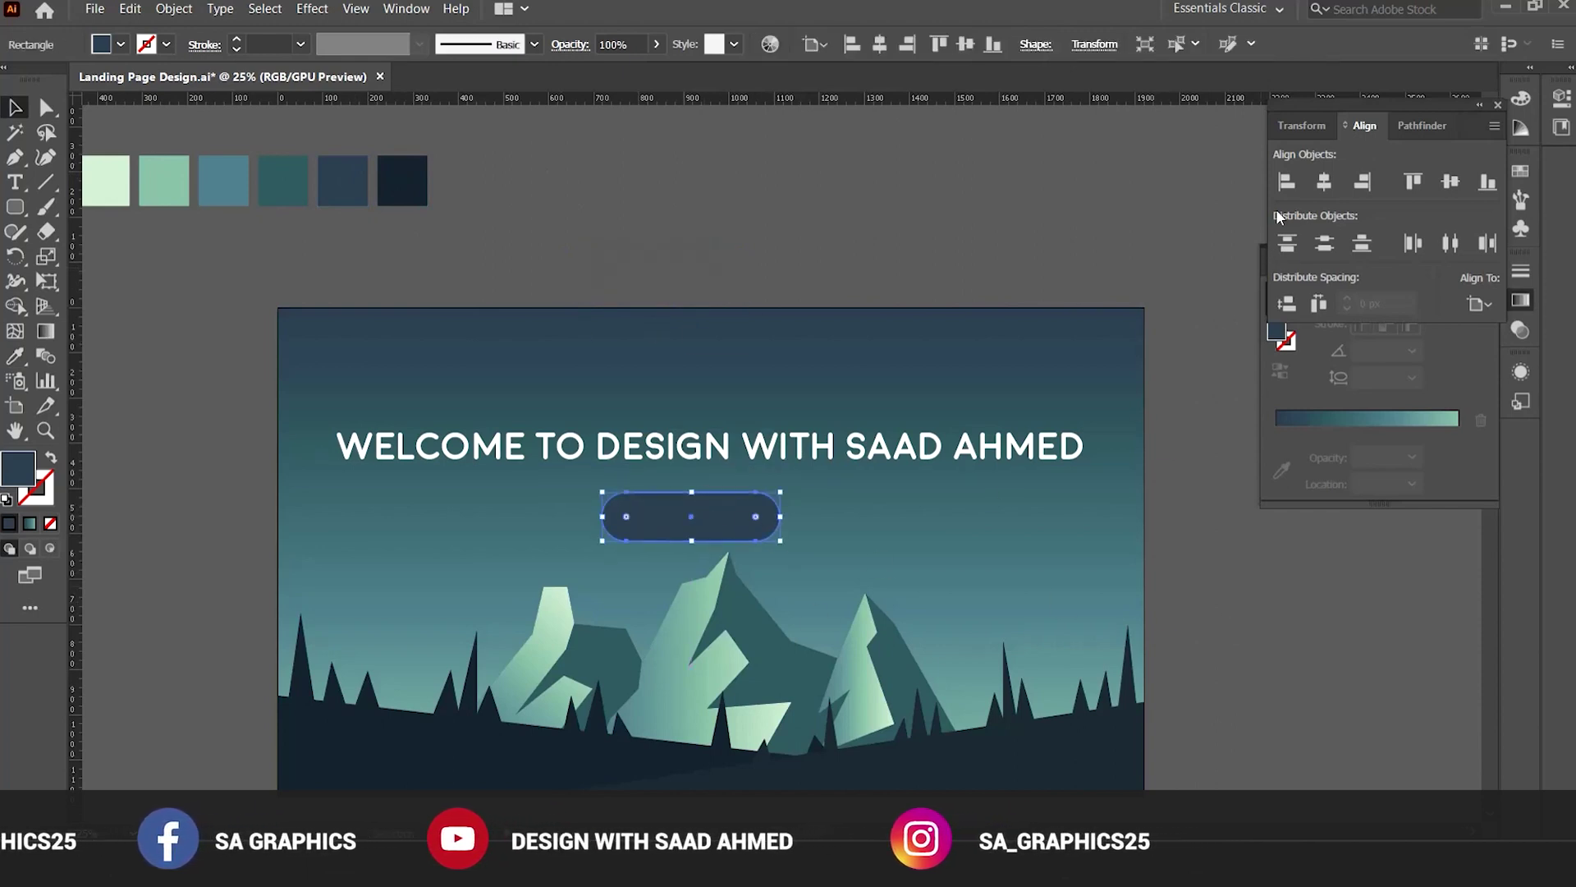
{"action": "left_click", "coordinate": [1323, 182]}
{"action": "left_click", "coordinate": [1284, 637]}
{"action": "left_click_drag", "start_coordinate": [735, 524], "coordinate": [731, 515]}
Narrow the headline's text frame symmetrically about its centre so it lies within the artboard, and deselect it.
{"action": "left_click", "coordinate": [755, 448]}
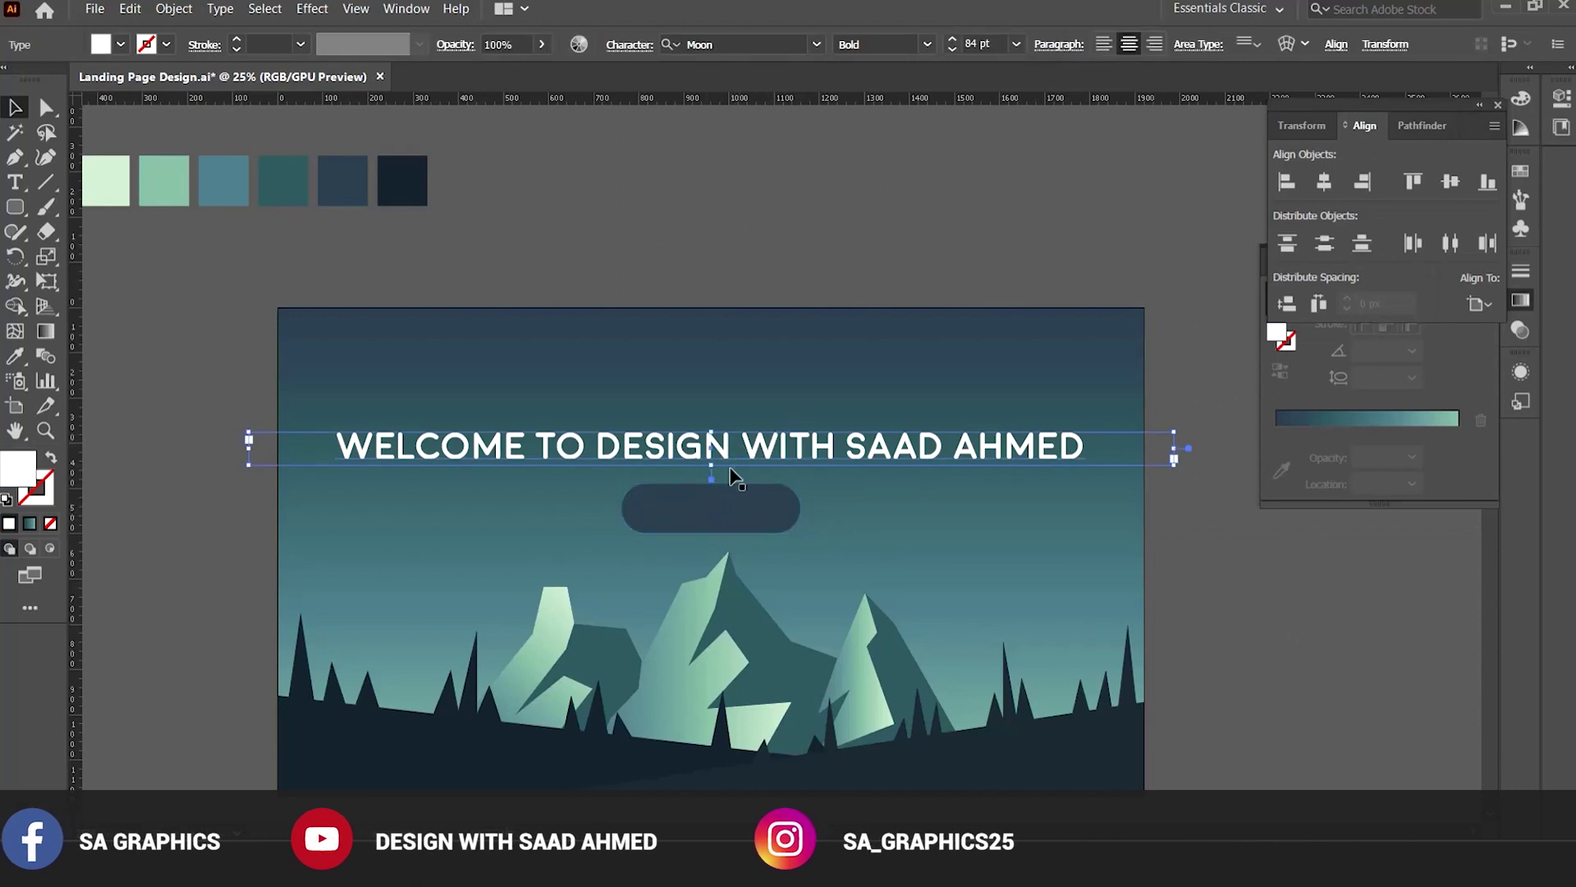
{"action": "left_click_drag", "start_coordinate": [250, 447], "coordinate": [318, 449]}
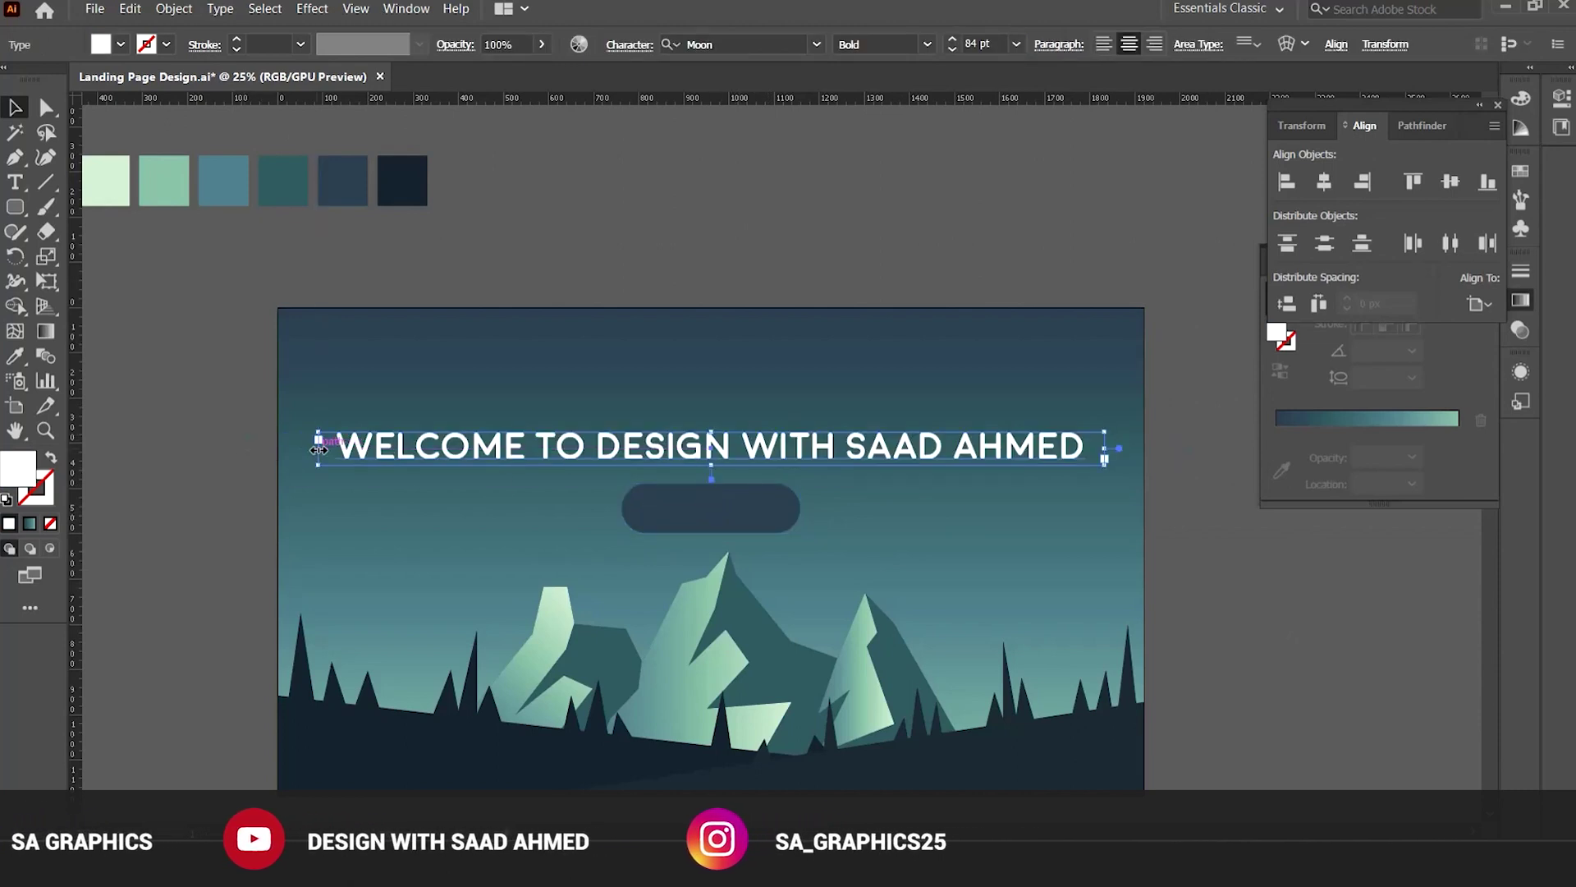
{"action": "left_click", "coordinate": [1278, 643]}
Duplicate the headline straight above itself and replace the copy's text with "JOIN NOW".
{"action": "scroll", "coordinate": [776, 645], "scroll_direction": "up", "scroll_amount": 1}
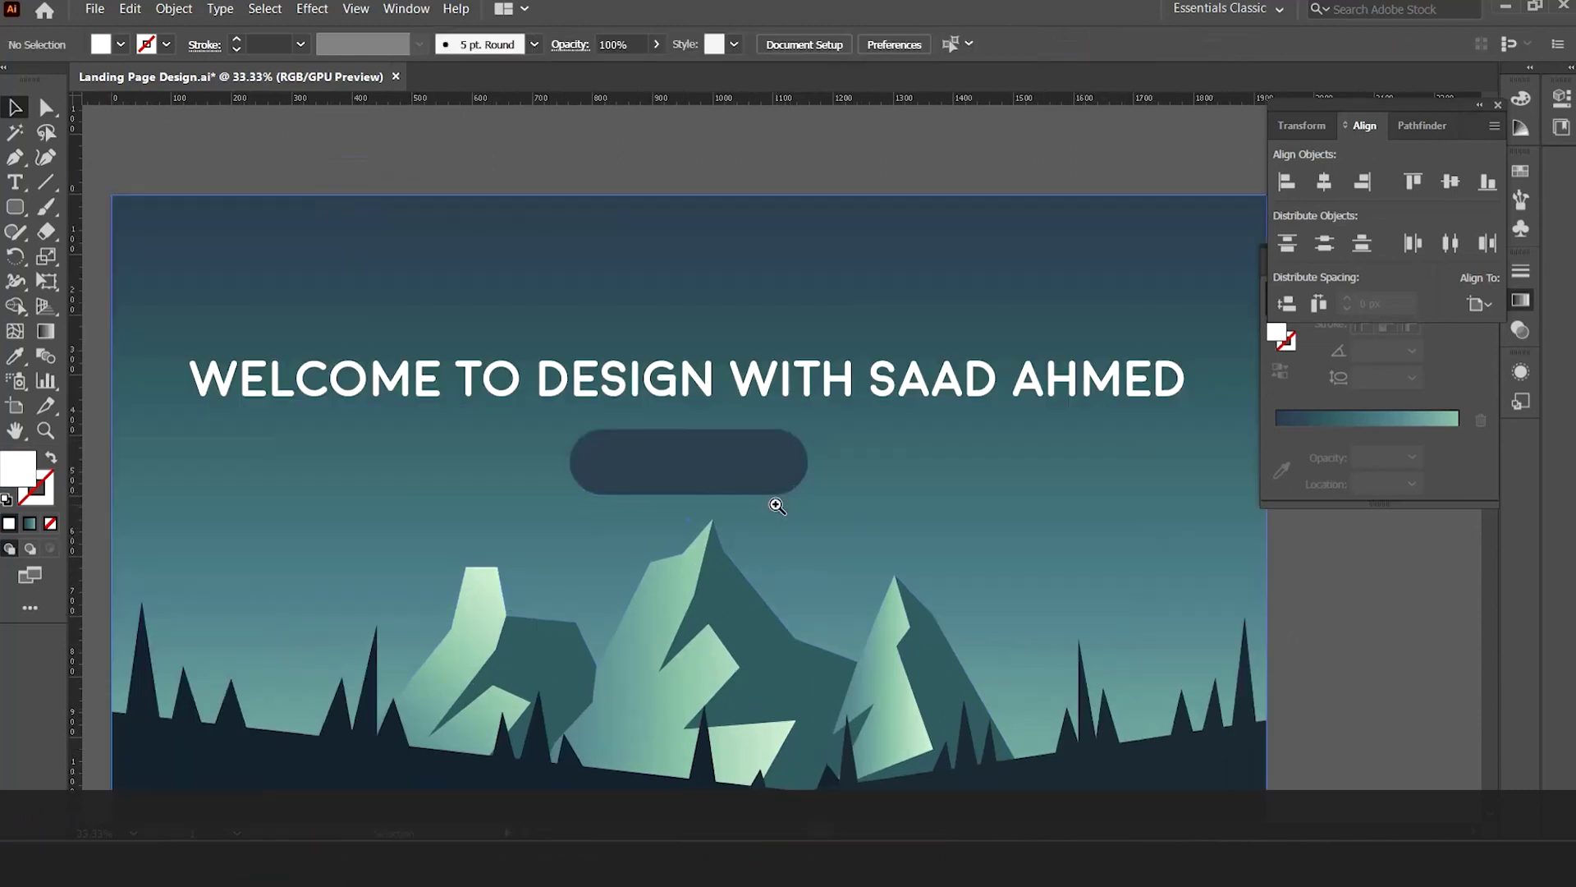
{"action": "left_click", "coordinate": [790, 377]}
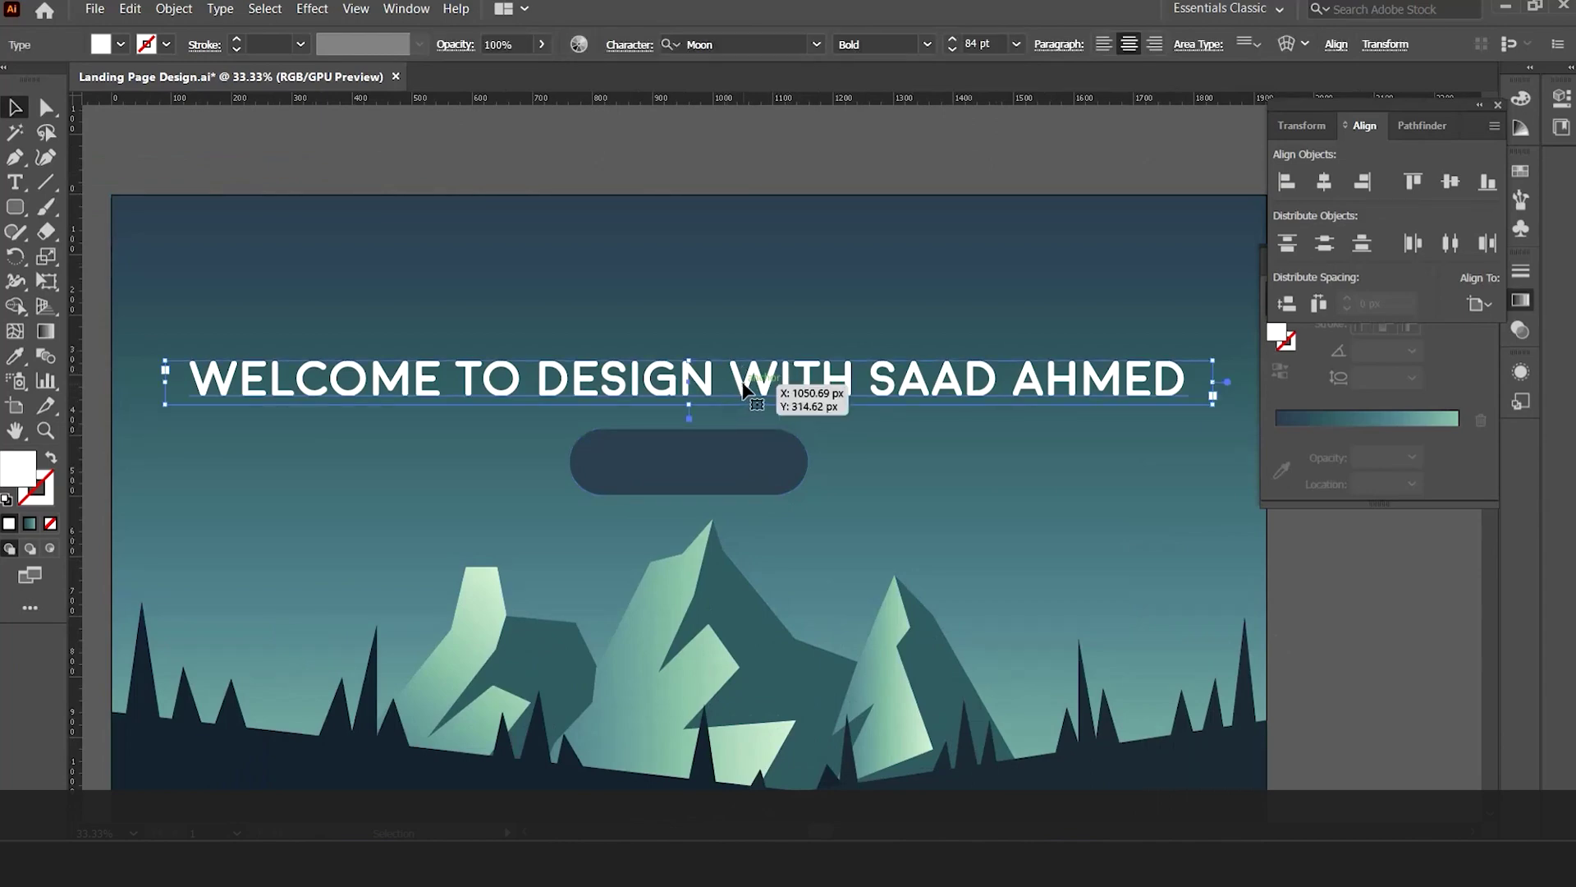
{"action": "left_click_drag", "start_coordinate": [741, 386], "coordinate": [741, 304]}
{"action": "key", "text": "t"}
{"action": "left_click", "coordinate": [732, 300]}
{"action": "key", "text": "ctrl+a"}
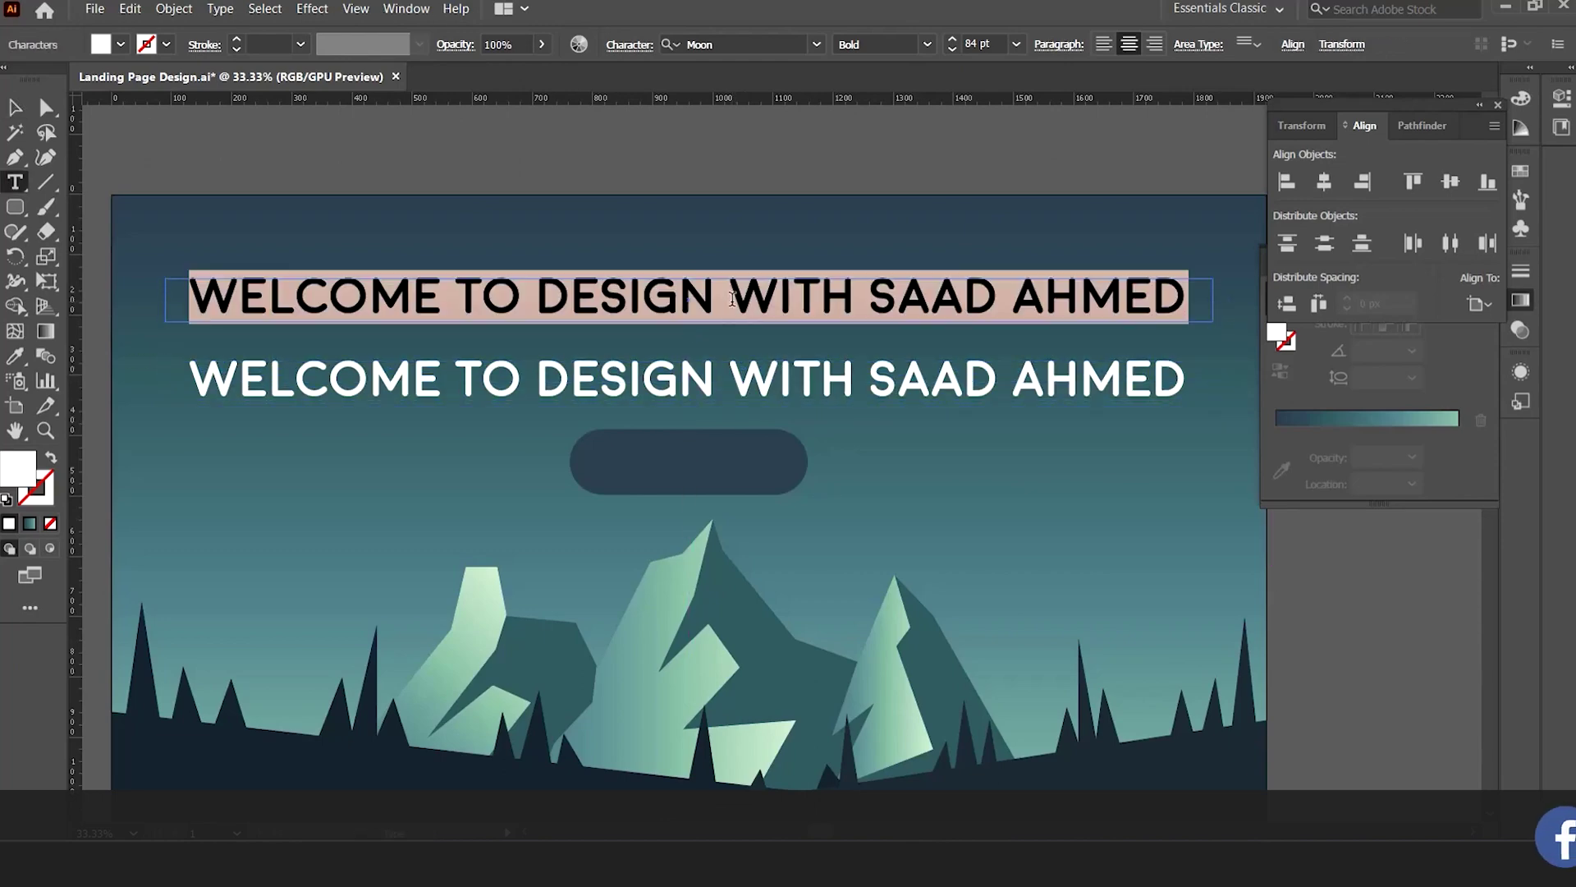
{"action": "type", "text": "JOIN NOW"}
Set the "JOIN NOW" text to the Light style at 50 pt.
{"action": "key", "text": "ctrl+a"}
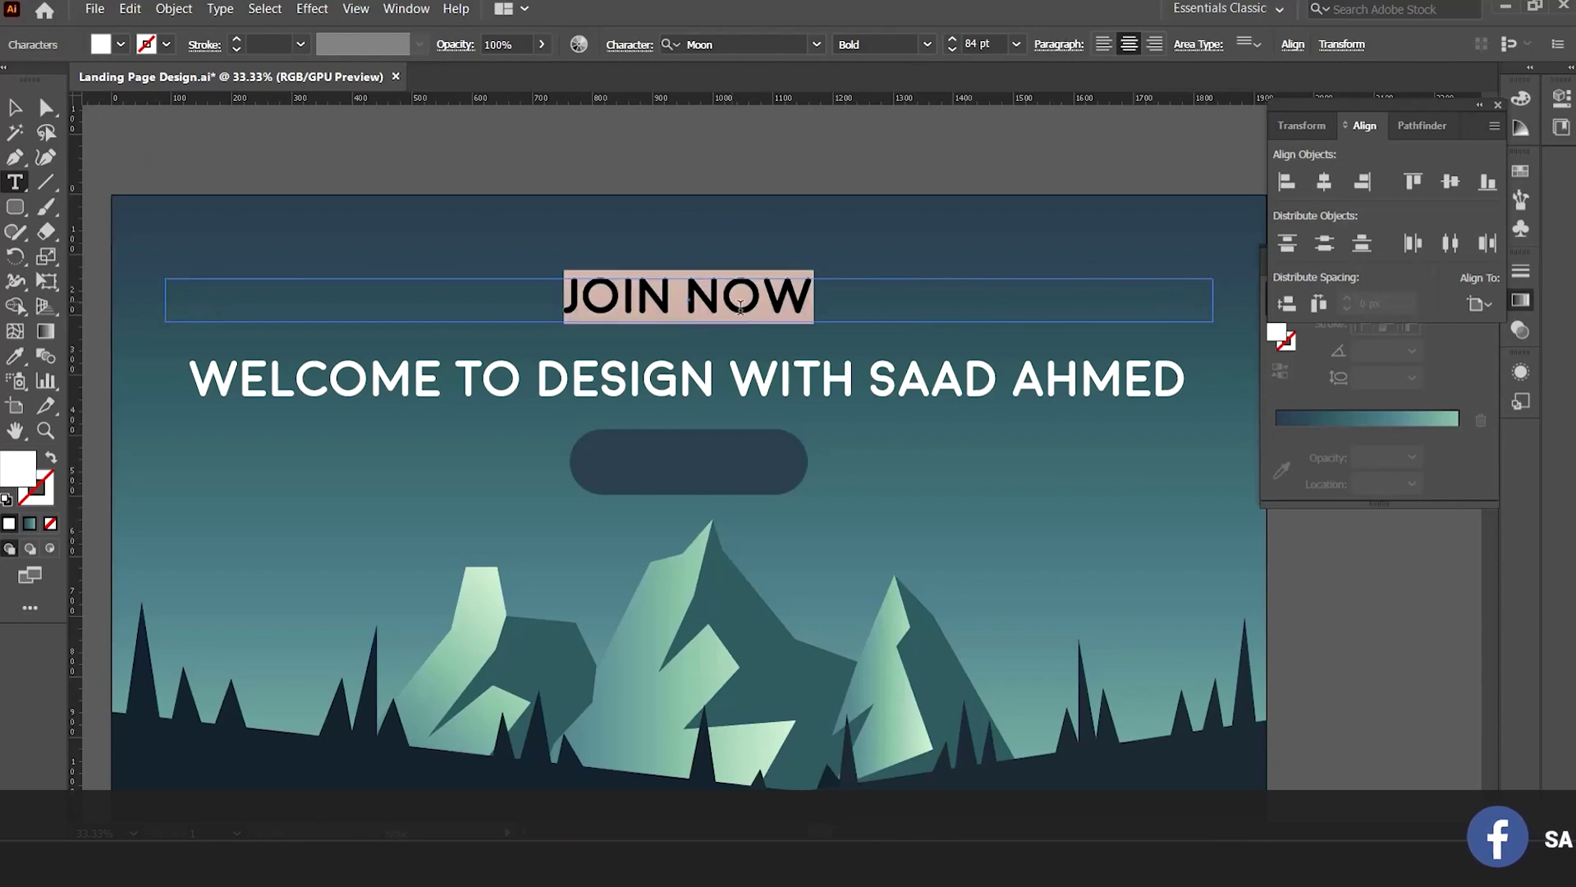
{"action": "left_click", "coordinate": [927, 44]}
{"action": "left_click", "coordinate": [871, 64]}
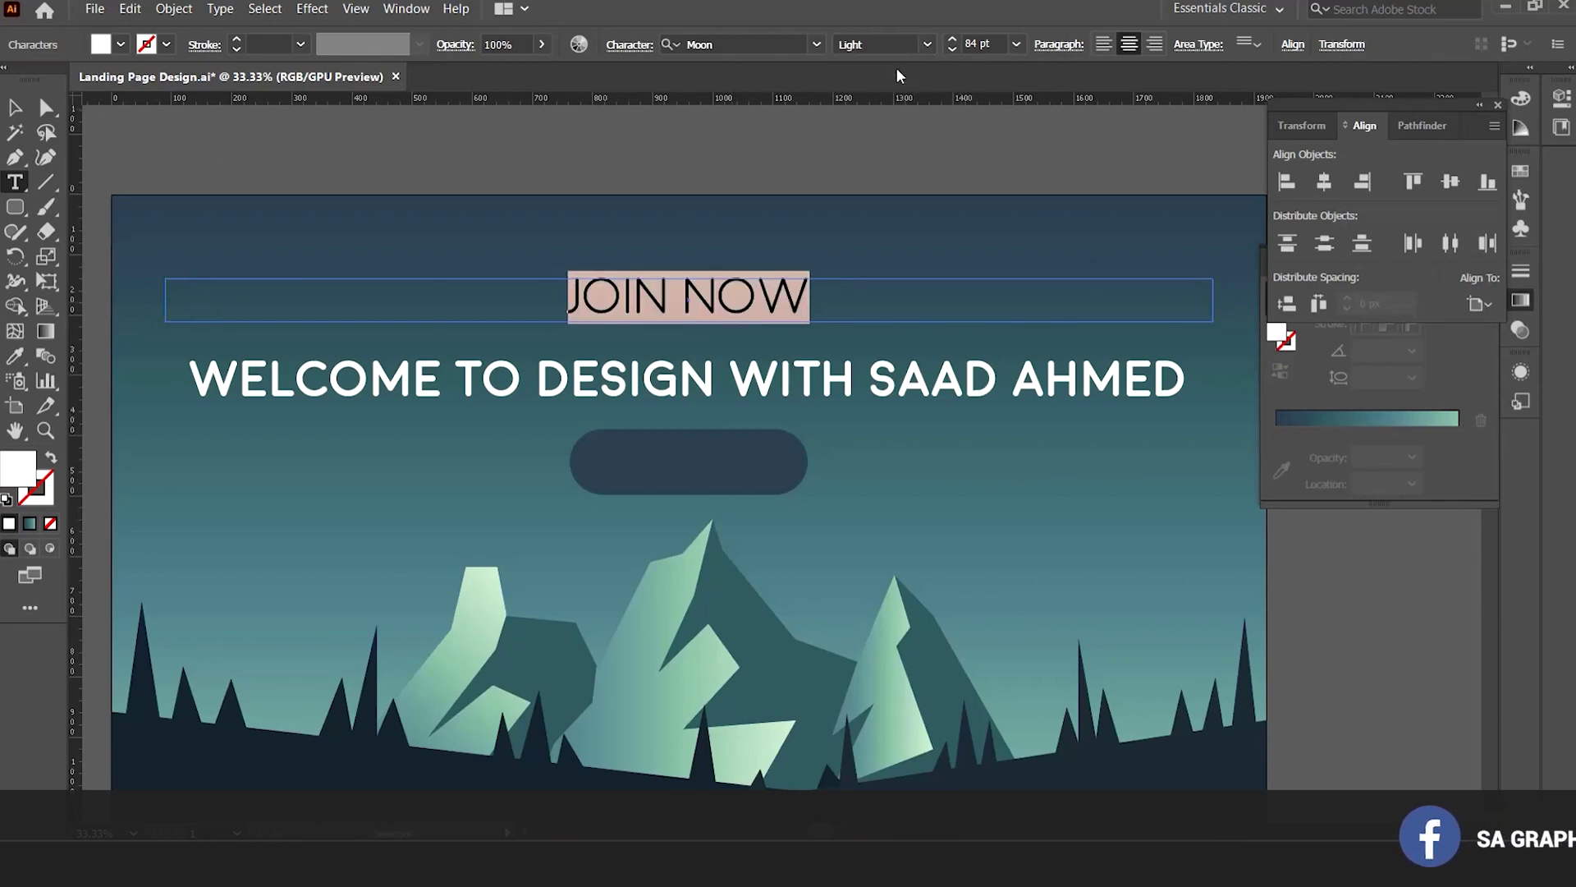
{"action": "key", "text": "Escape"}
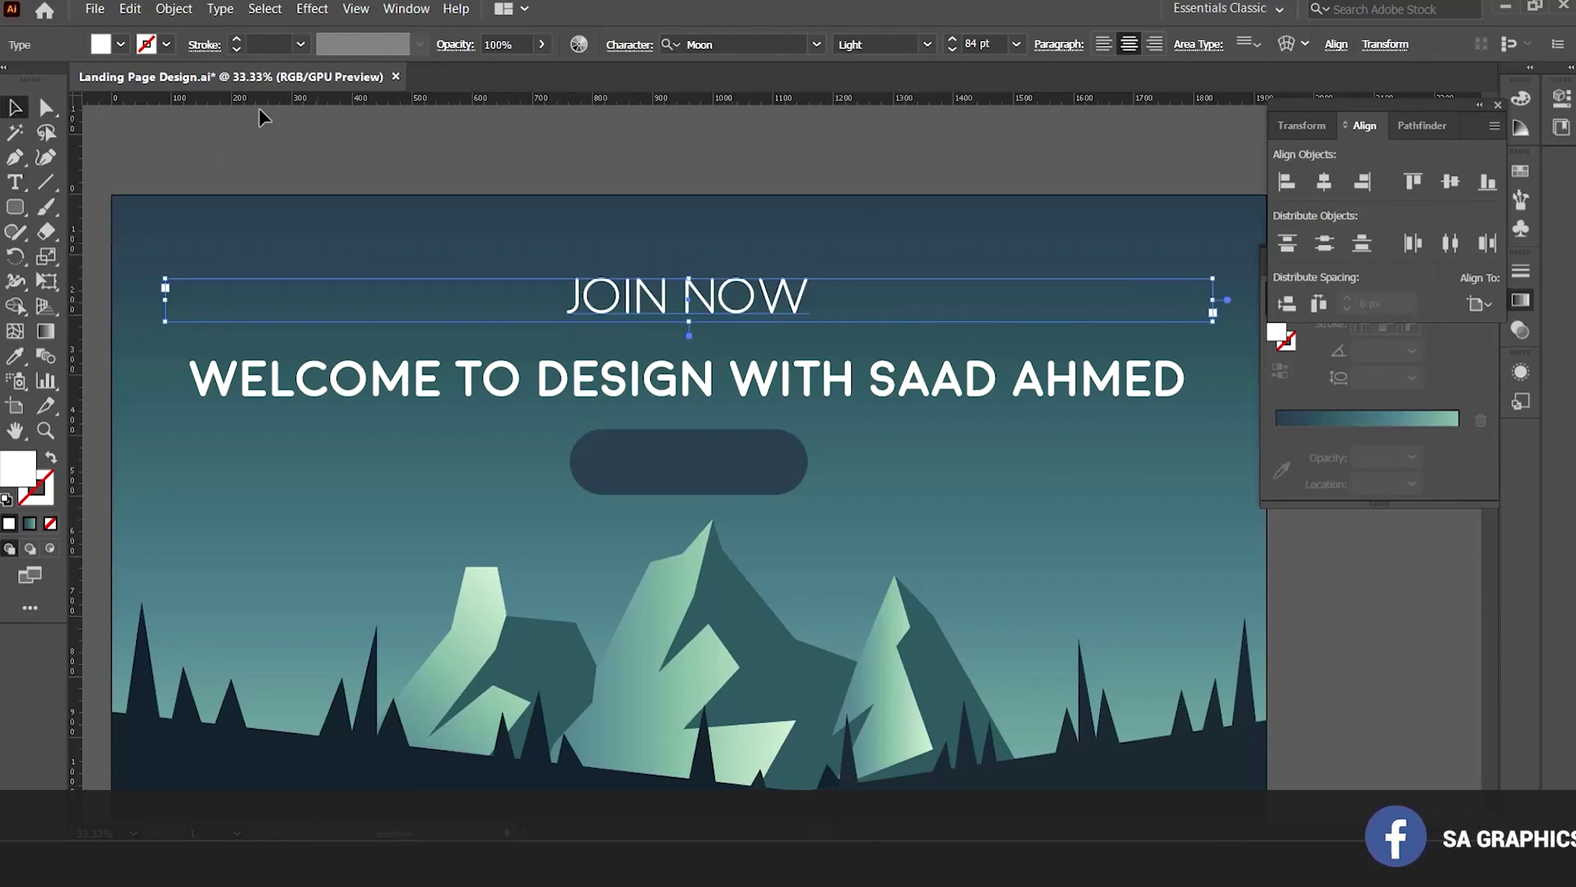
{"action": "left_click", "coordinate": [981, 46]}
{"action": "type", "text": "50"}
{"action": "key", "text": "Return"}
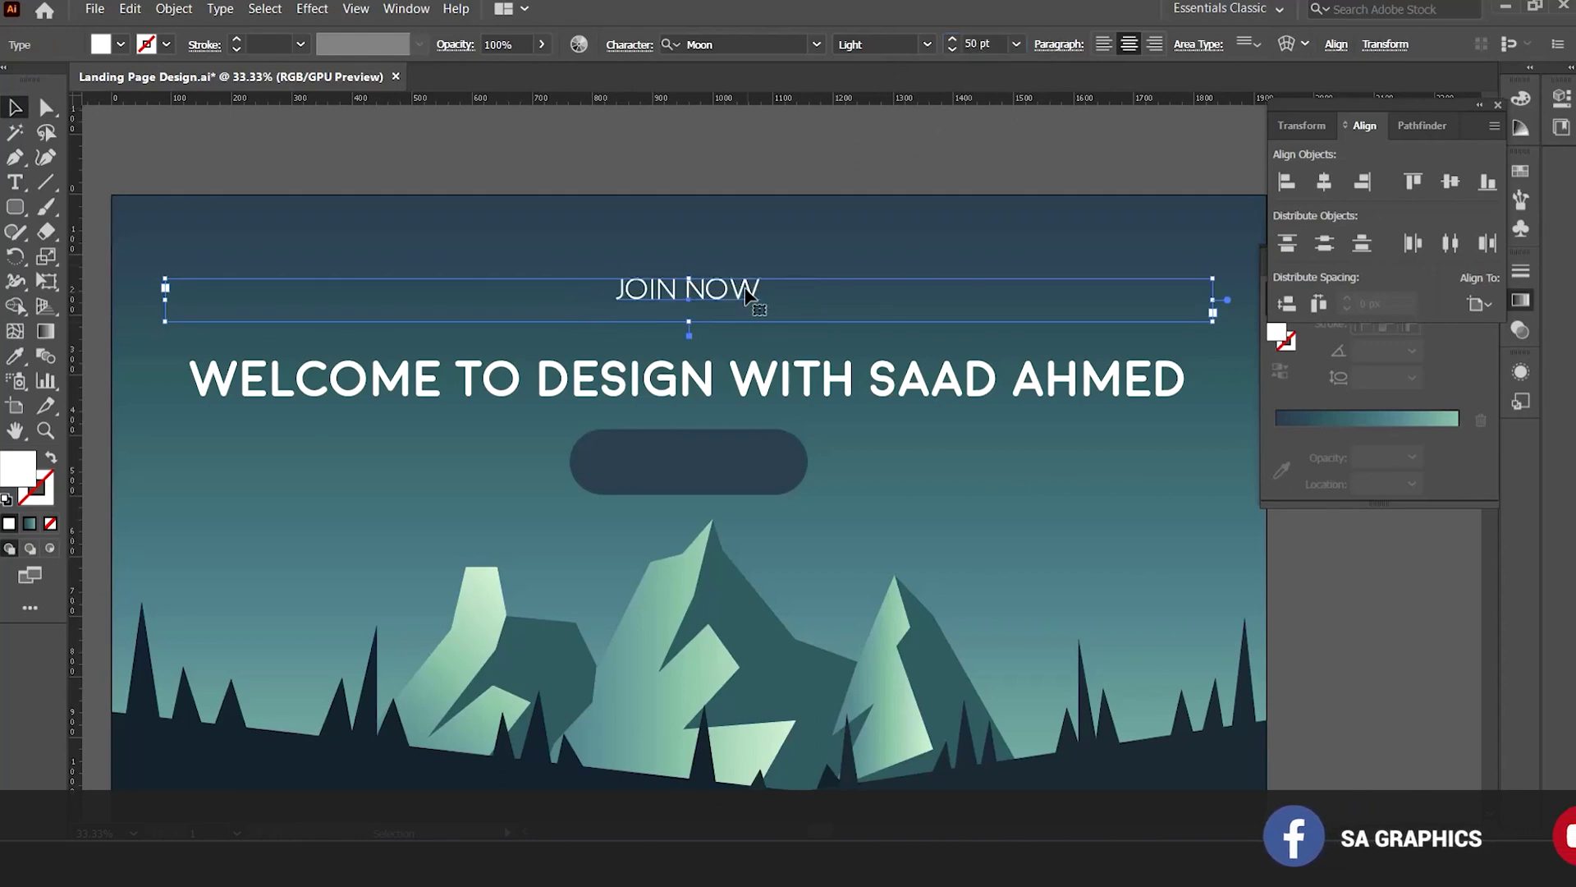
Move the "JOIN NOW" text onto the pill shape, nudge it down to sit in the middle, and deselect it.
{"action": "left_click_drag", "start_coordinate": [747, 292], "coordinate": [761, 470]}
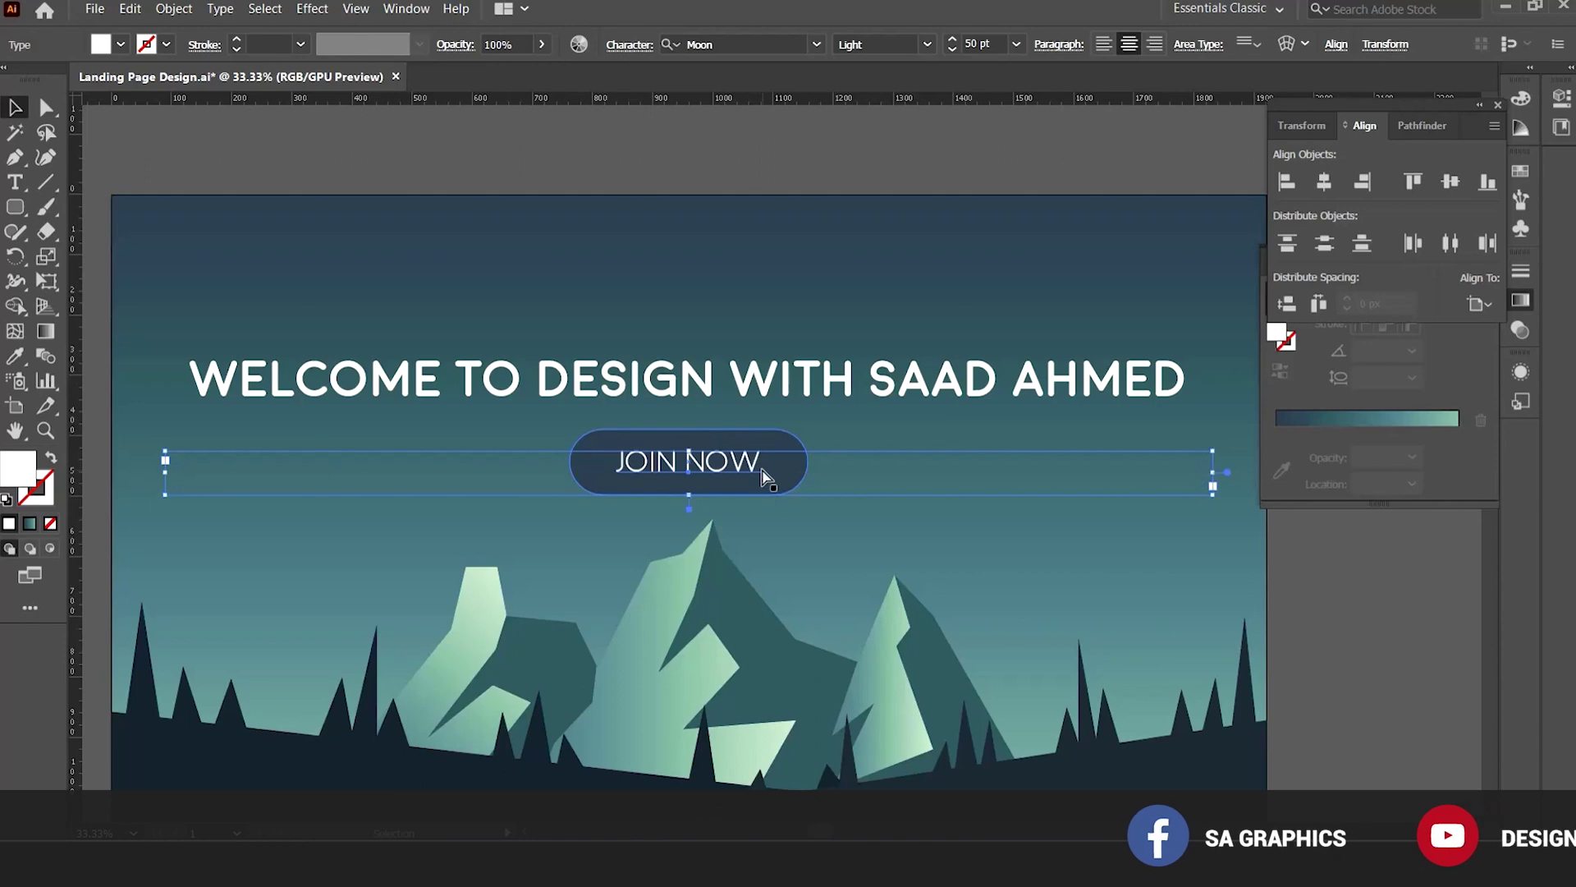
{"action": "key", "text": "Down"}
{"action": "key", "text": "Down"}
{"action": "key", "text": "Down"}
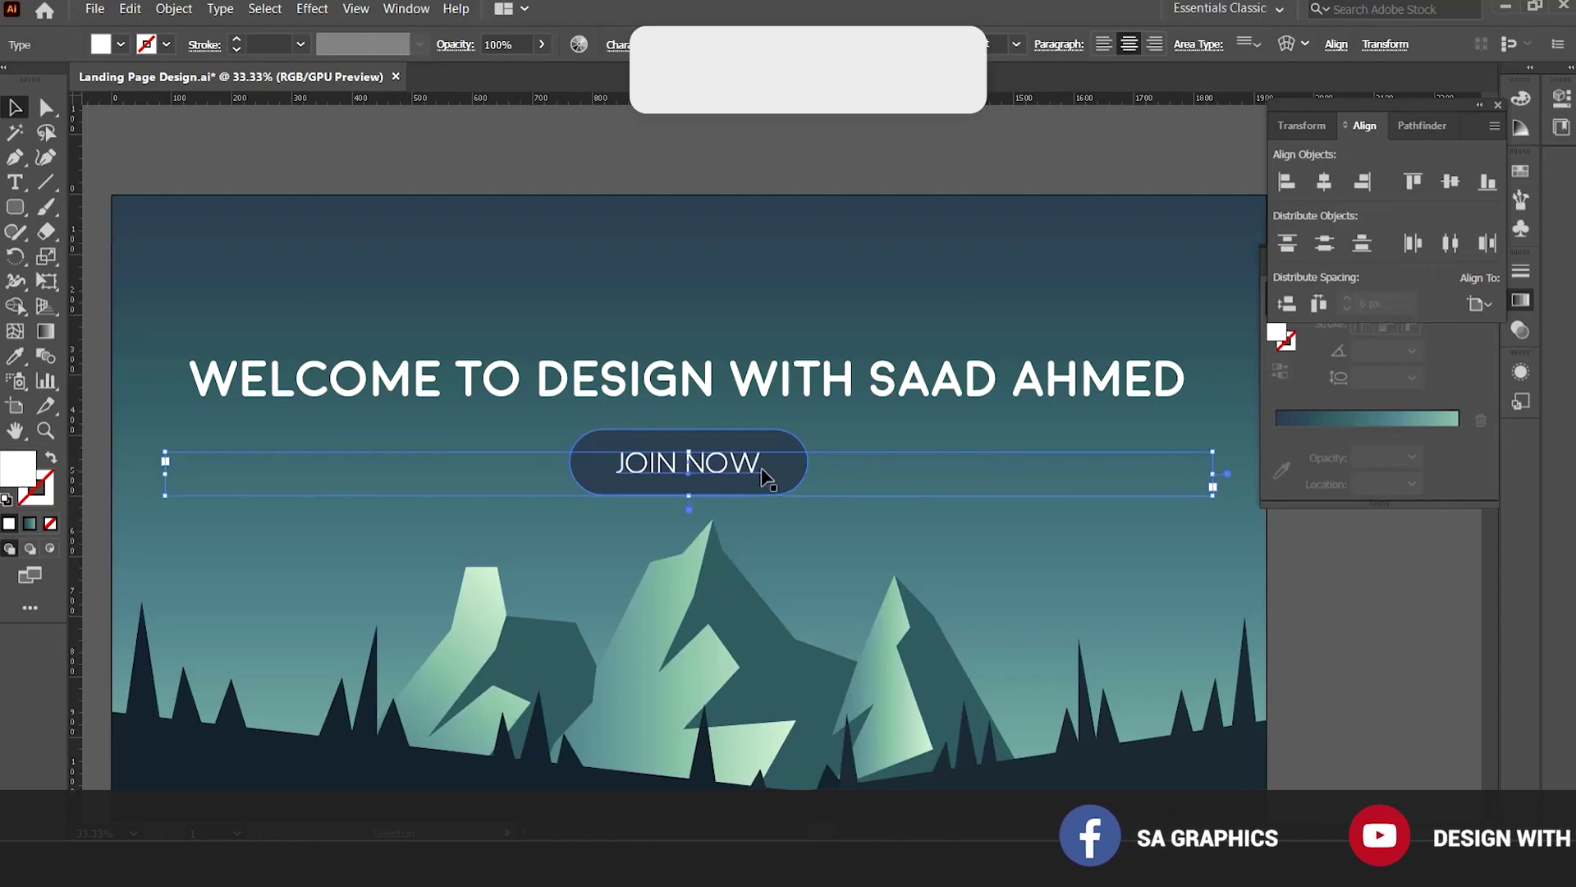
{"action": "left_click", "coordinate": [776, 159]}
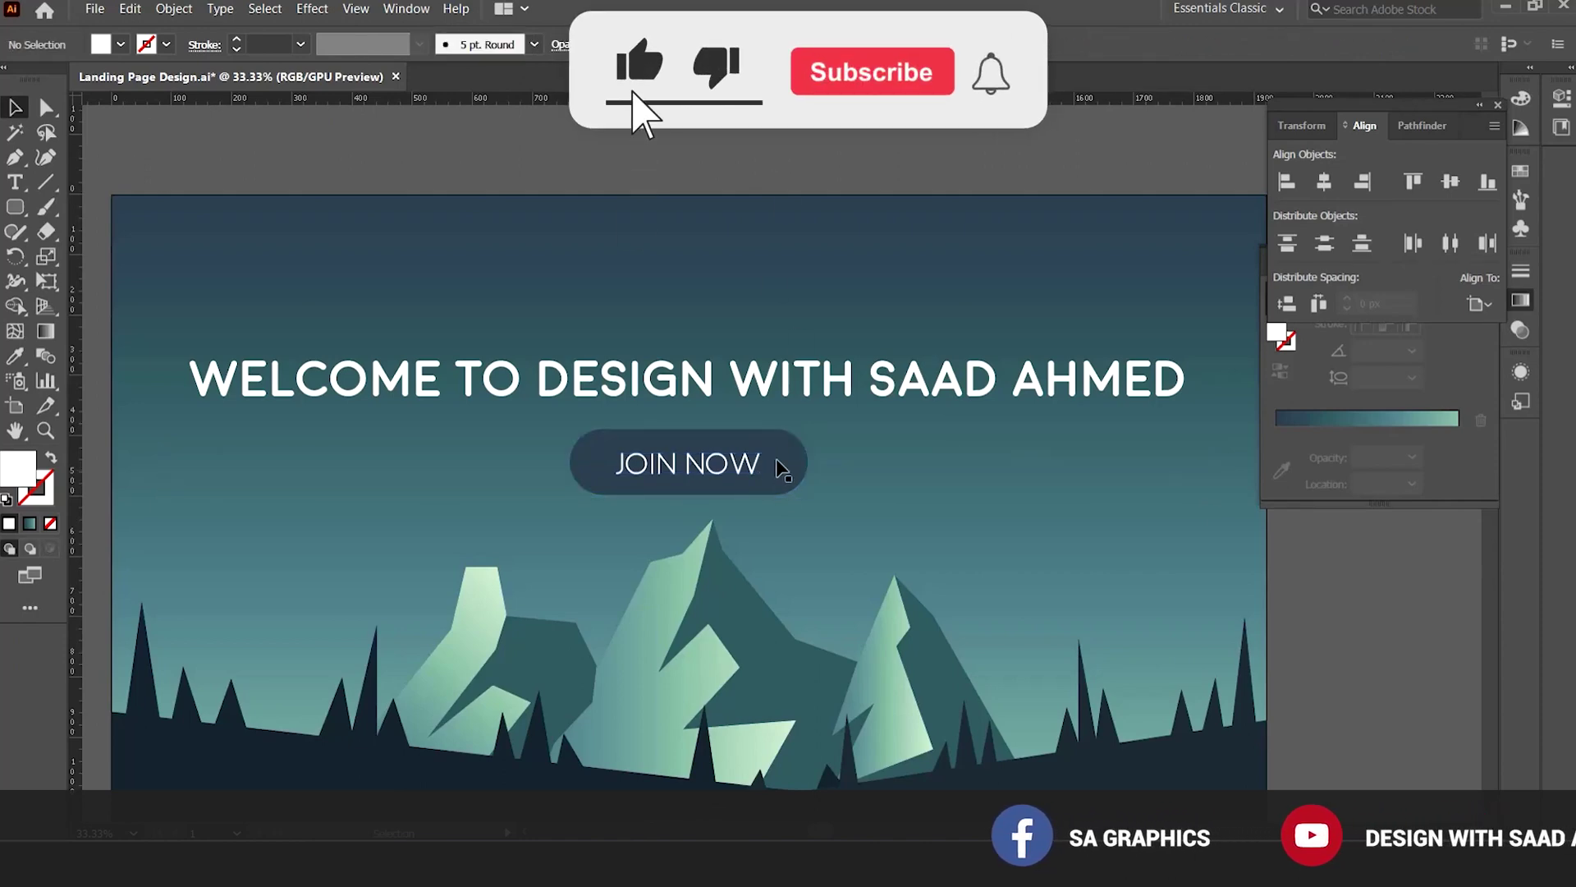
Duplicate the "JOIN NOW" text near the artboard's upper edge and narrow the copy's frame around its words.
{"action": "scroll", "coordinate": [784, 483], "scroll_direction": "down", "scroll_amount": 2}
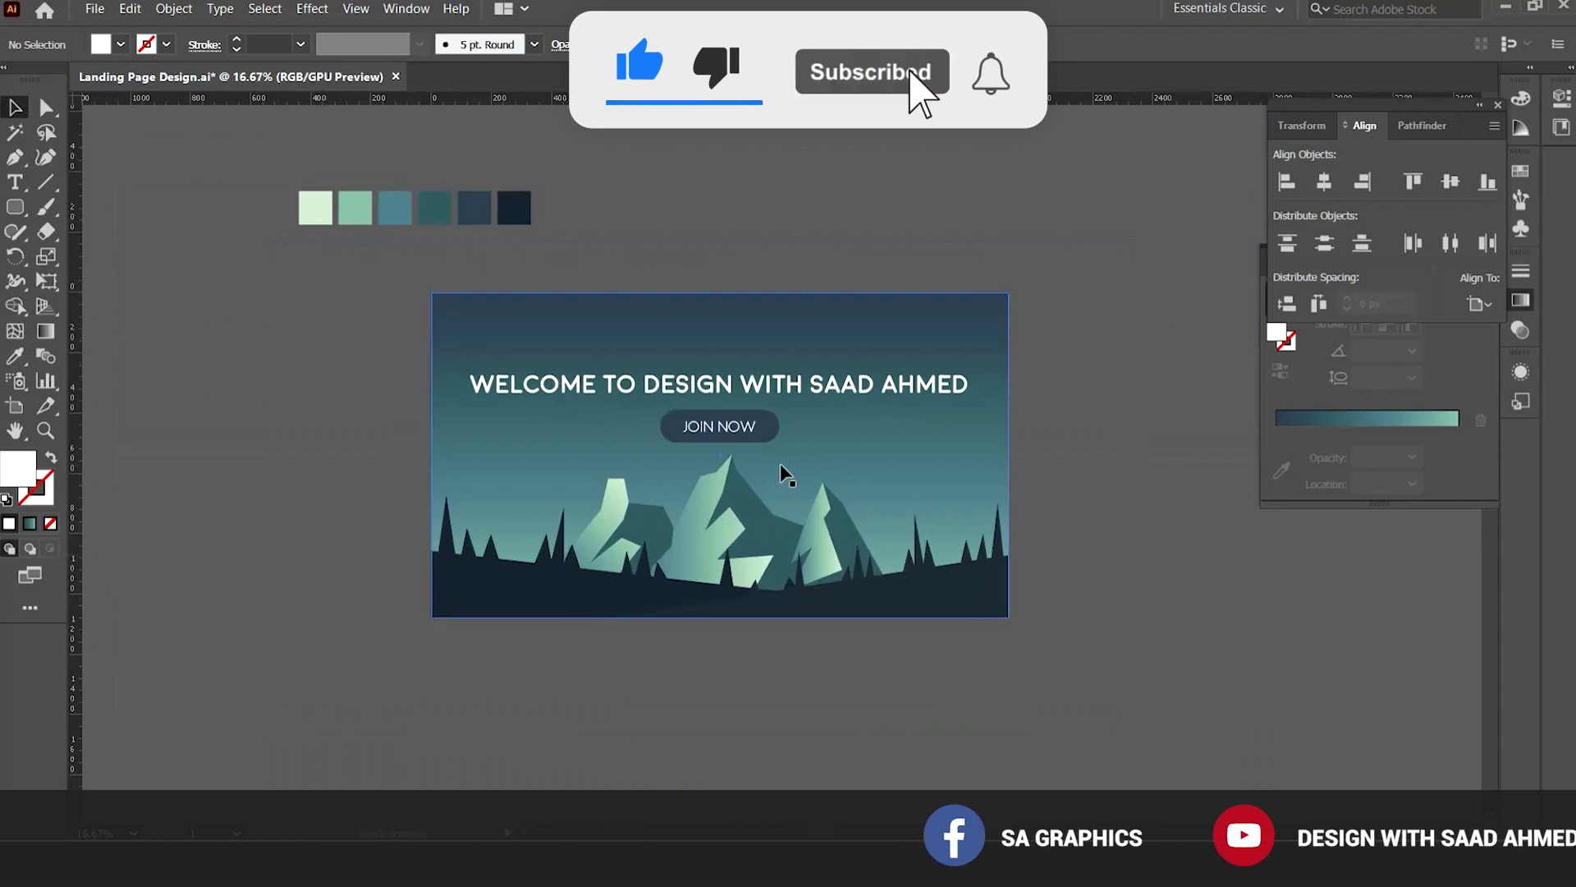
{"action": "scroll", "coordinate": [826, 461], "scroll_direction": "up", "scroll_amount": 1}
{"action": "left_click_drag", "start_coordinate": [827, 461], "coordinate": [781, 612]}
{"action": "left_click_drag", "start_coordinate": [661, 572], "coordinate": [672, 407]}
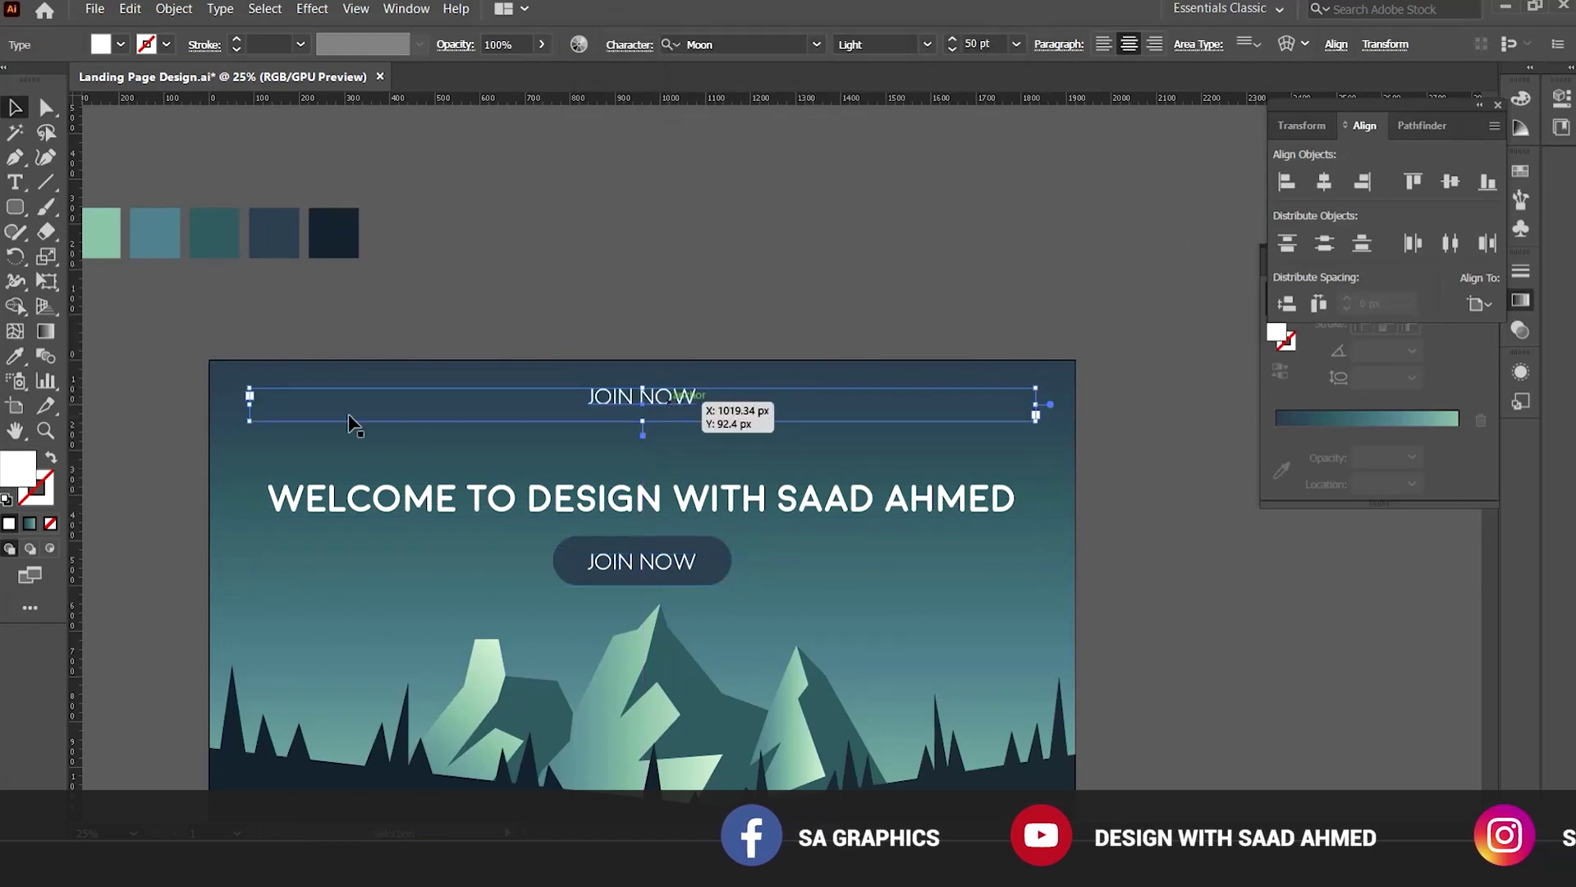
{"action": "left_click_drag", "start_coordinate": [250, 404], "coordinate": [588, 423]}
Set the font size of the upper "JOIN NOW" copy to 30 pt and deselect it.
{"action": "key", "text": "ctrl+plus"}
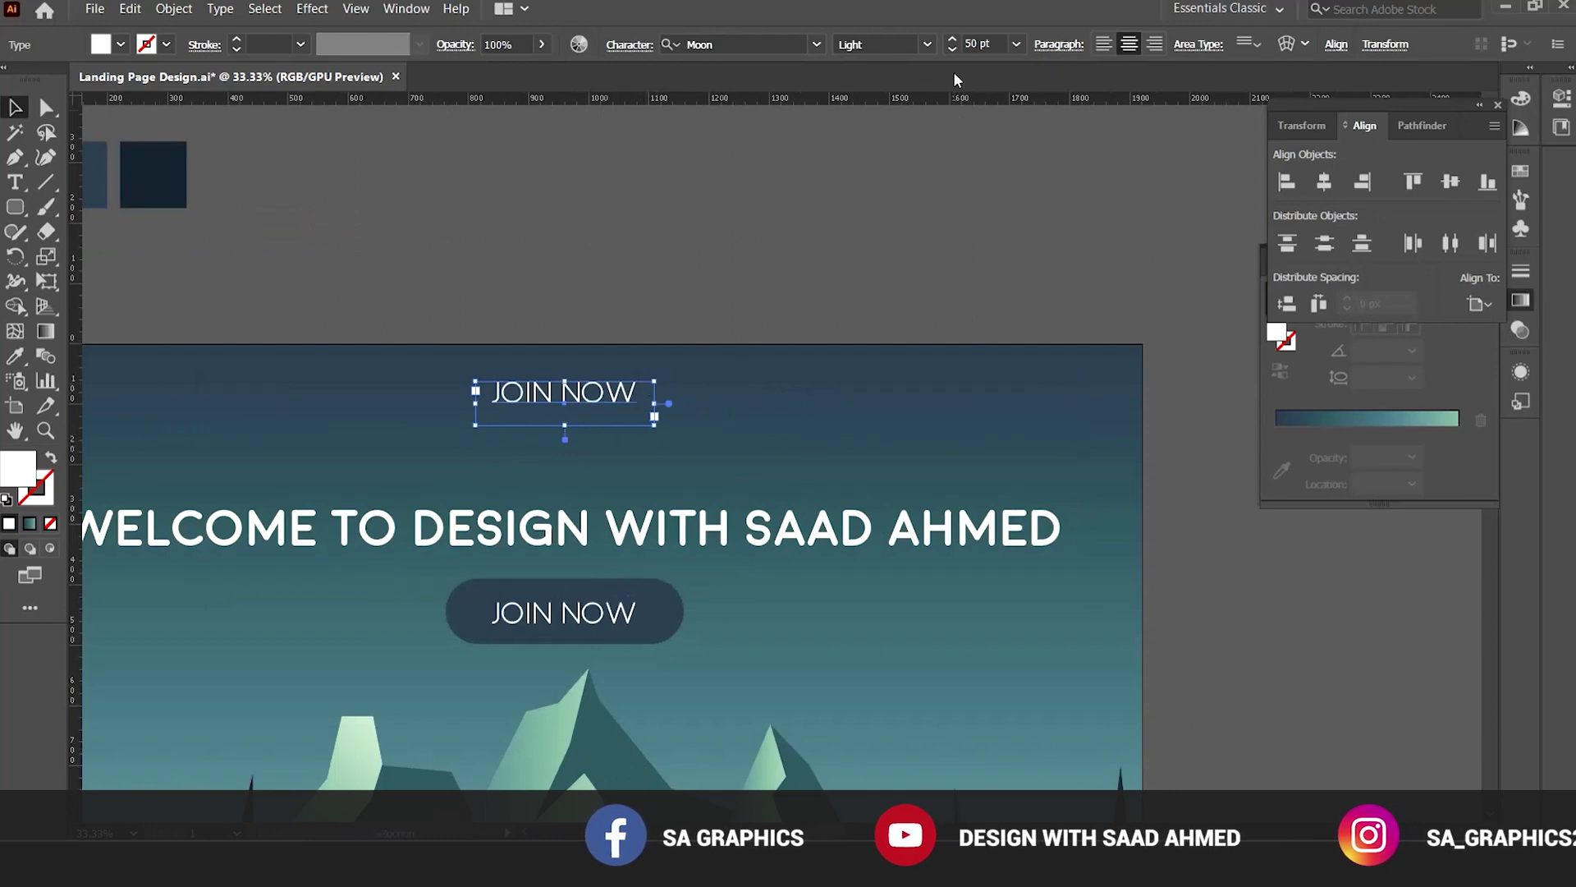
{"action": "left_click", "coordinate": [968, 44]}
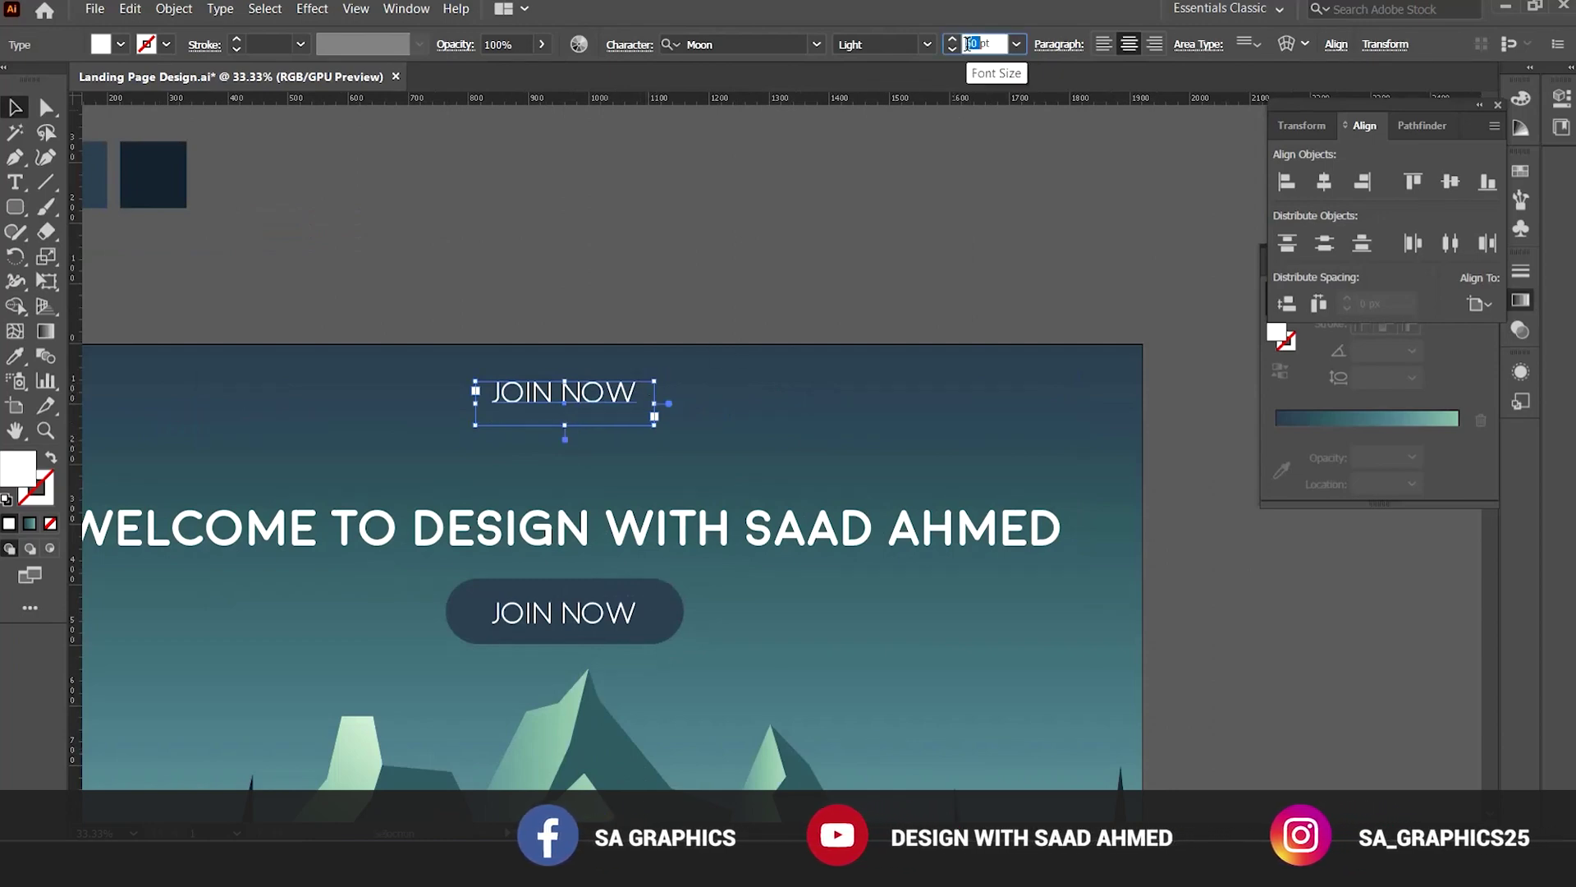
{"action": "type", "text": "30"}
{"action": "key", "text": "Return"}
{"action": "left_click", "coordinate": [878, 244]}
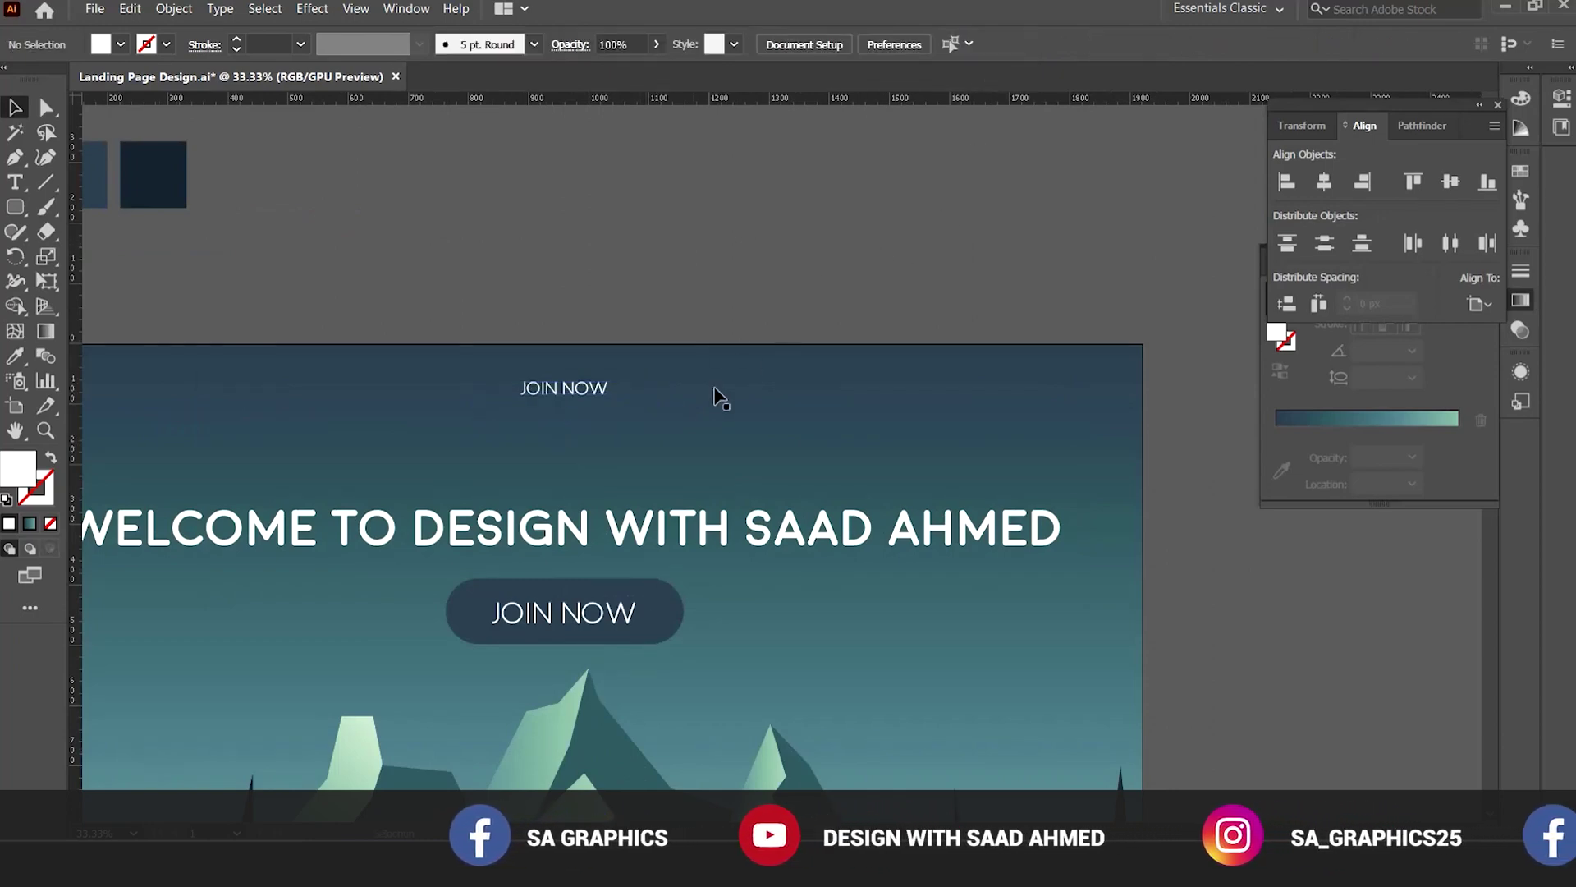
Replace the wording of the small text near the artboard's upper edge with "HOME".
{"action": "key", "text": "t"}
{"action": "triple_click", "coordinate": [562, 392]}
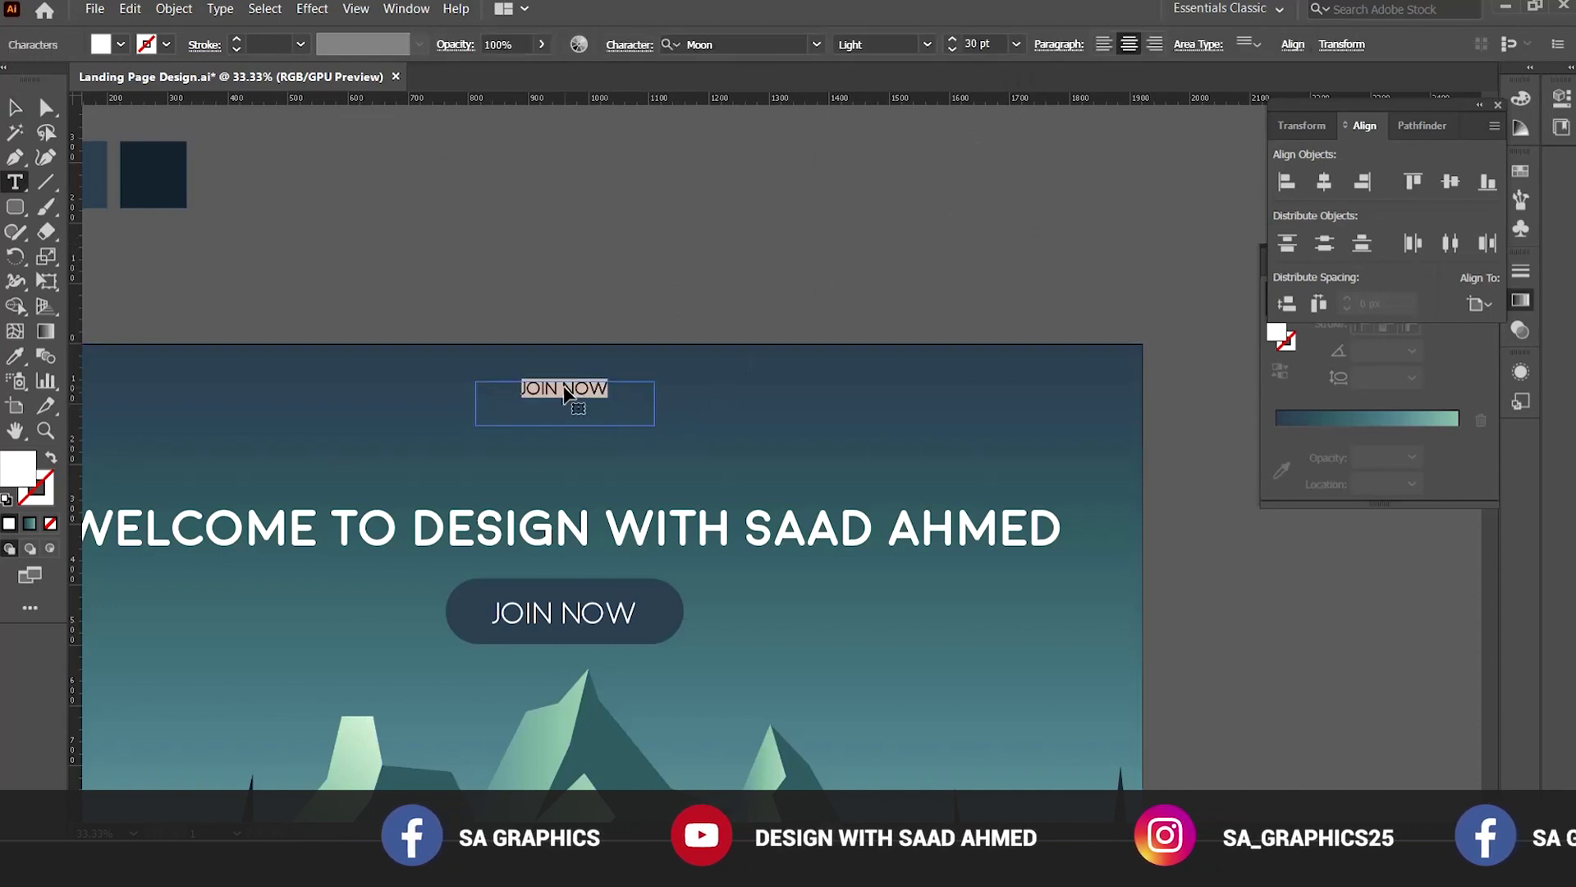
{"action": "type", "text": "HOME"}
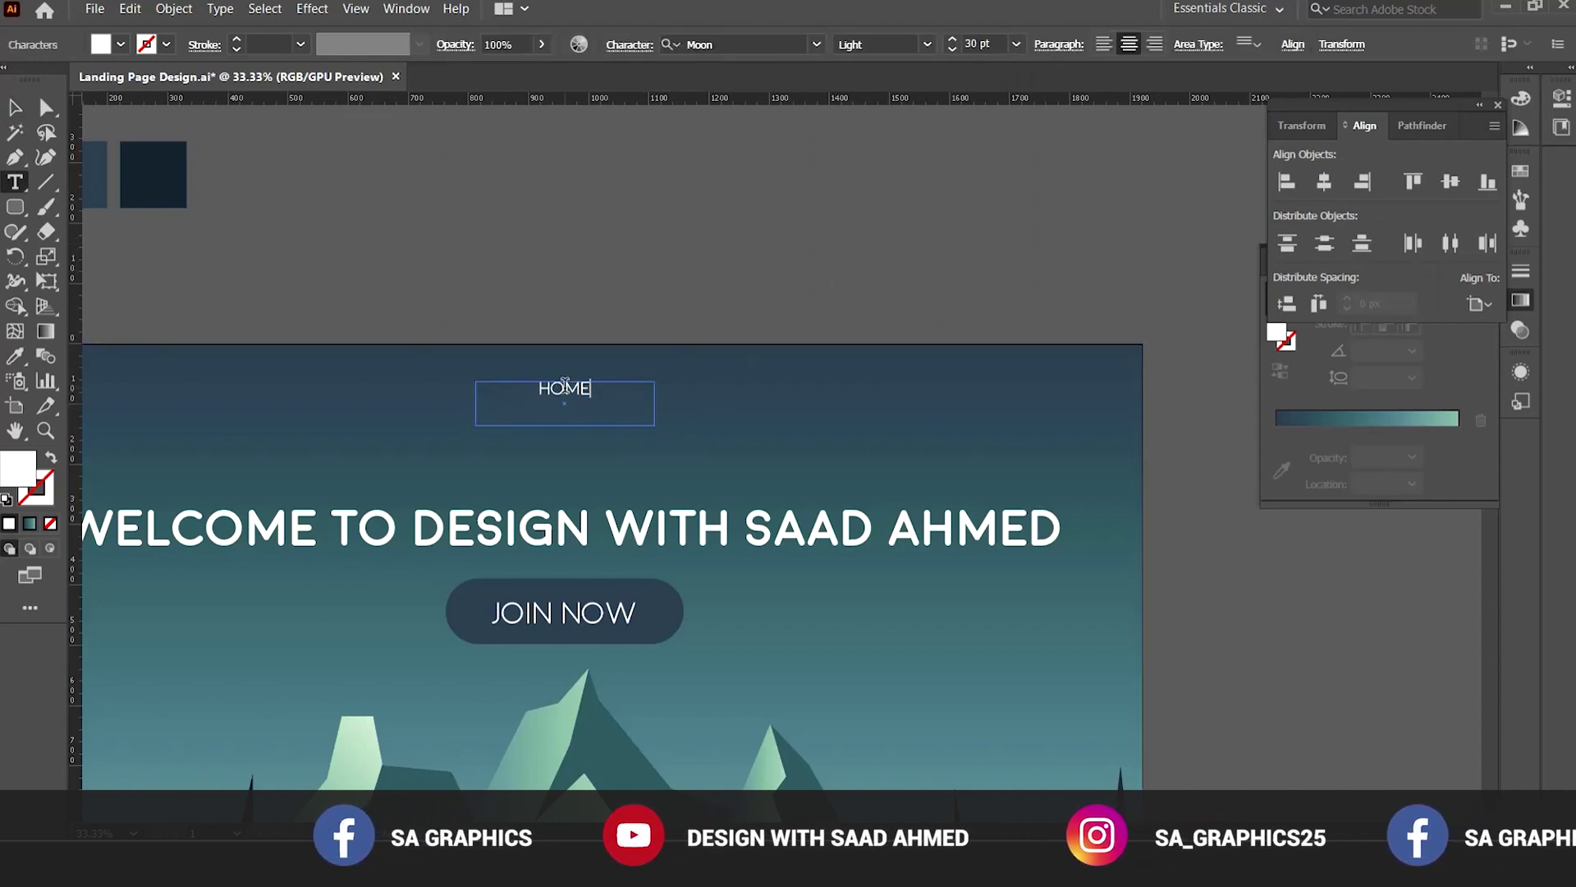
{"action": "left_click", "coordinate": [15, 107]}
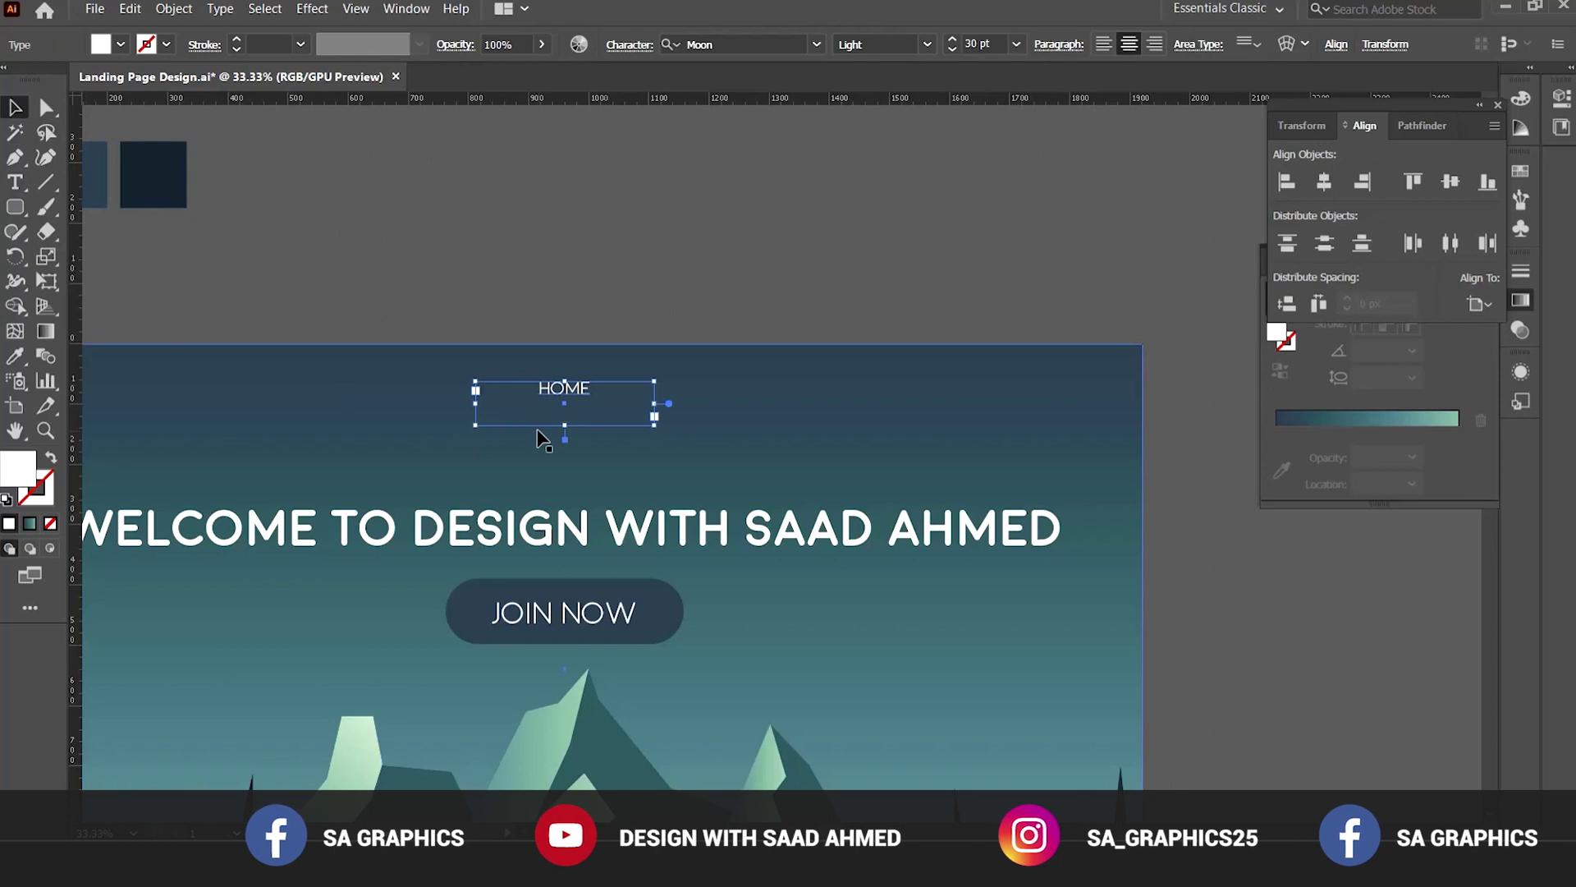
Shorten the "HOME" text frame and duplicate it sideways into a row of four evenly spaced "HOME" labels.
{"action": "left_click_drag", "start_coordinate": [564, 424], "coordinate": [714, 391]}
{"action": "left_click", "coordinate": [644, 327]}
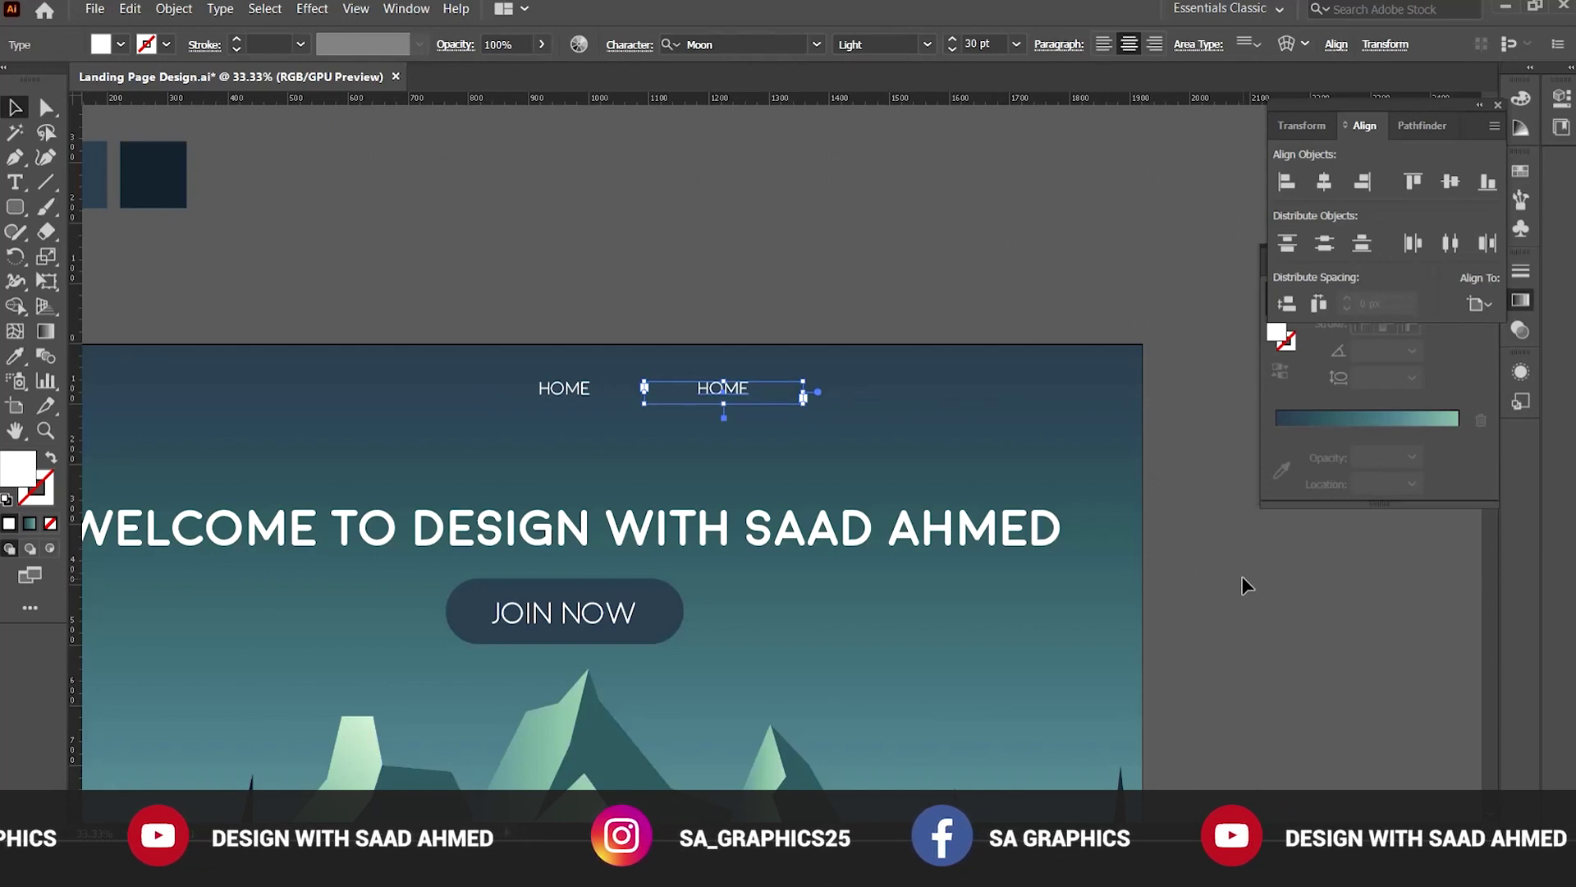
{"action": "key", "text": "ctrl+d"}
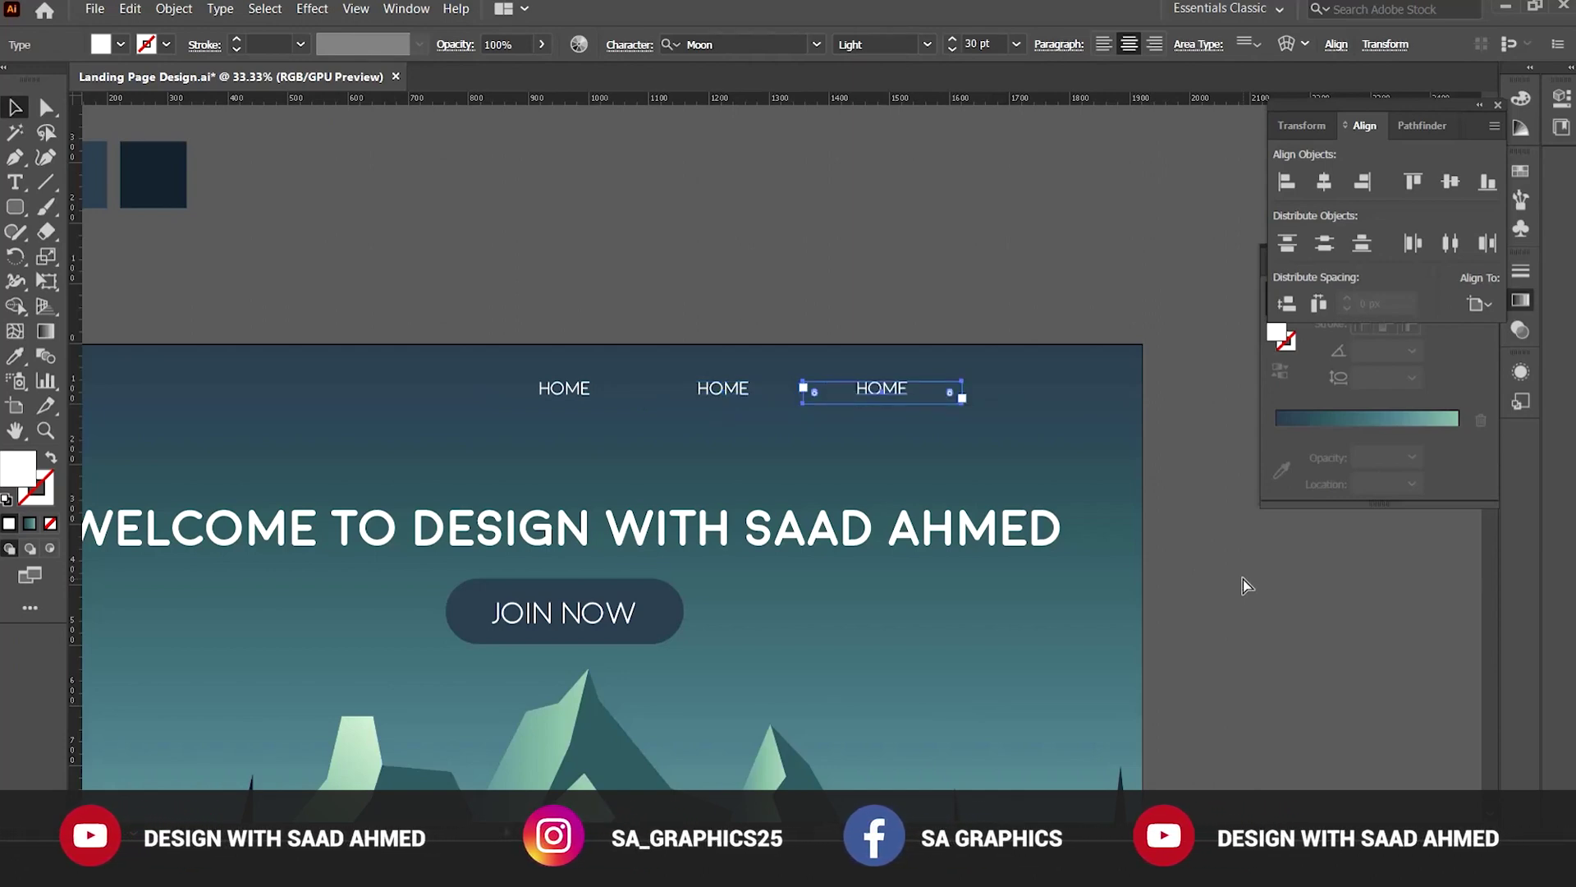
{"action": "key", "text": "ctrl+d"}
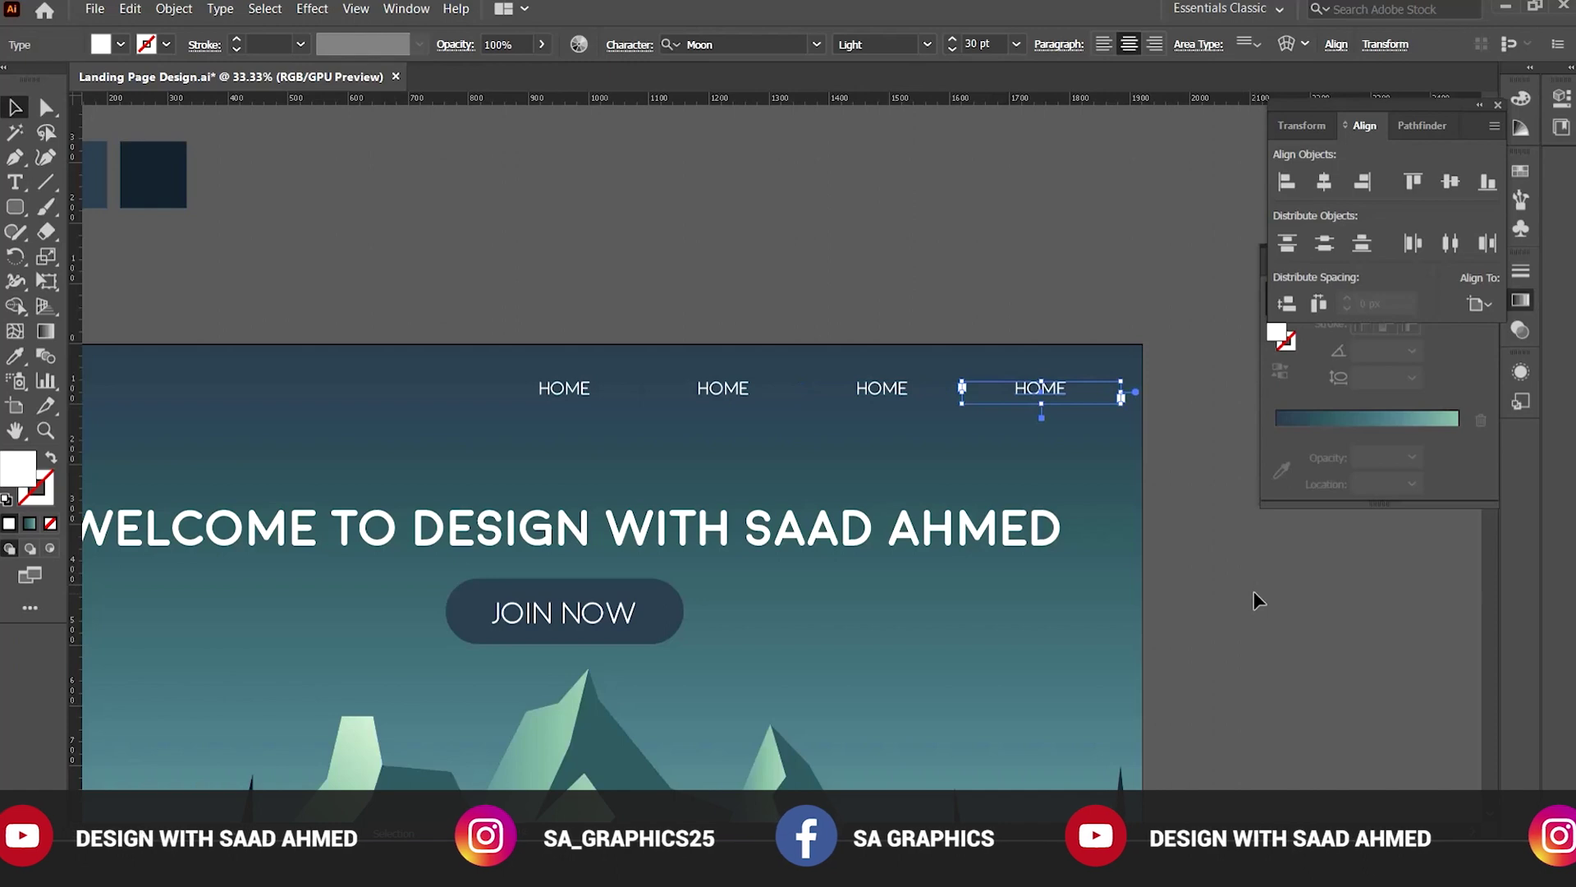
{"action": "left_click", "coordinate": [1253, 591]}
Nudge all four "HOME" labels left, away from the artboard's right edge, and deselect them.
{"action": "left_click_drag", "start_coordinate": [1095, 449], "coordinate": [1105, 406]}
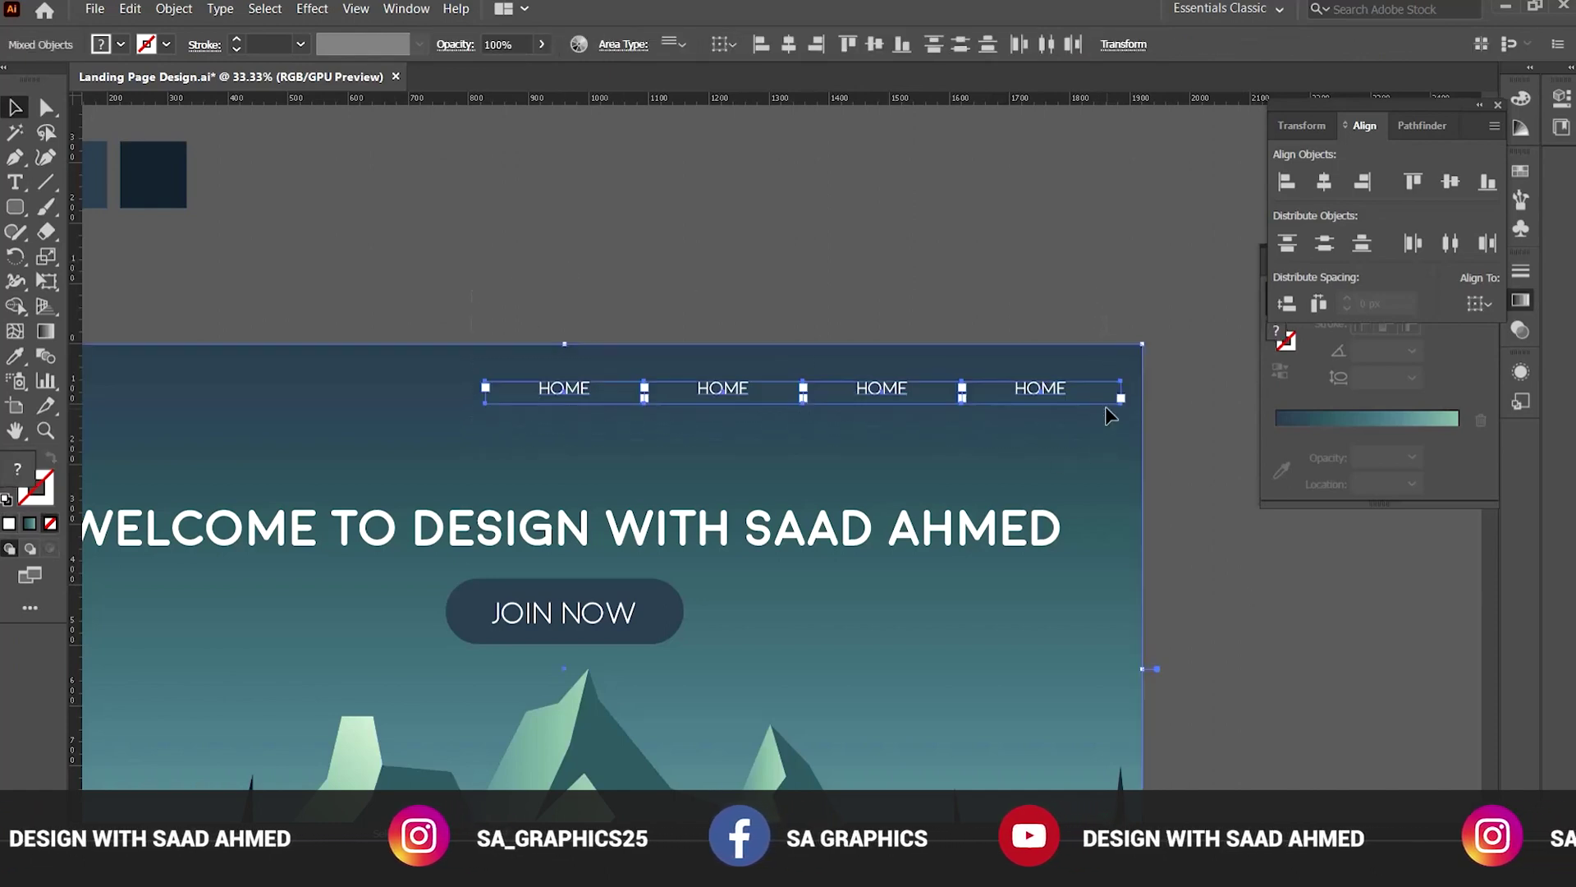
{"action": "key", "text": "shift+Left"}
{"action": "key", "text": "shift+Left"}
{"action": "key", "text": "shift+Left"}
{"action": "key", "text": "shift+Left"}
{"action": "key", "text": "shift+Left"}
{"action": "key", "text": "shift+Left"}
{"action": "key", "text": "shift+Left"}
{"action": "key", "text": "shift+Left"}
{"action": "key", "text": "shift+Left"}
{"action": "key", "text": "shift+Left"}
{"action": "key", "text": "shift+Left"}
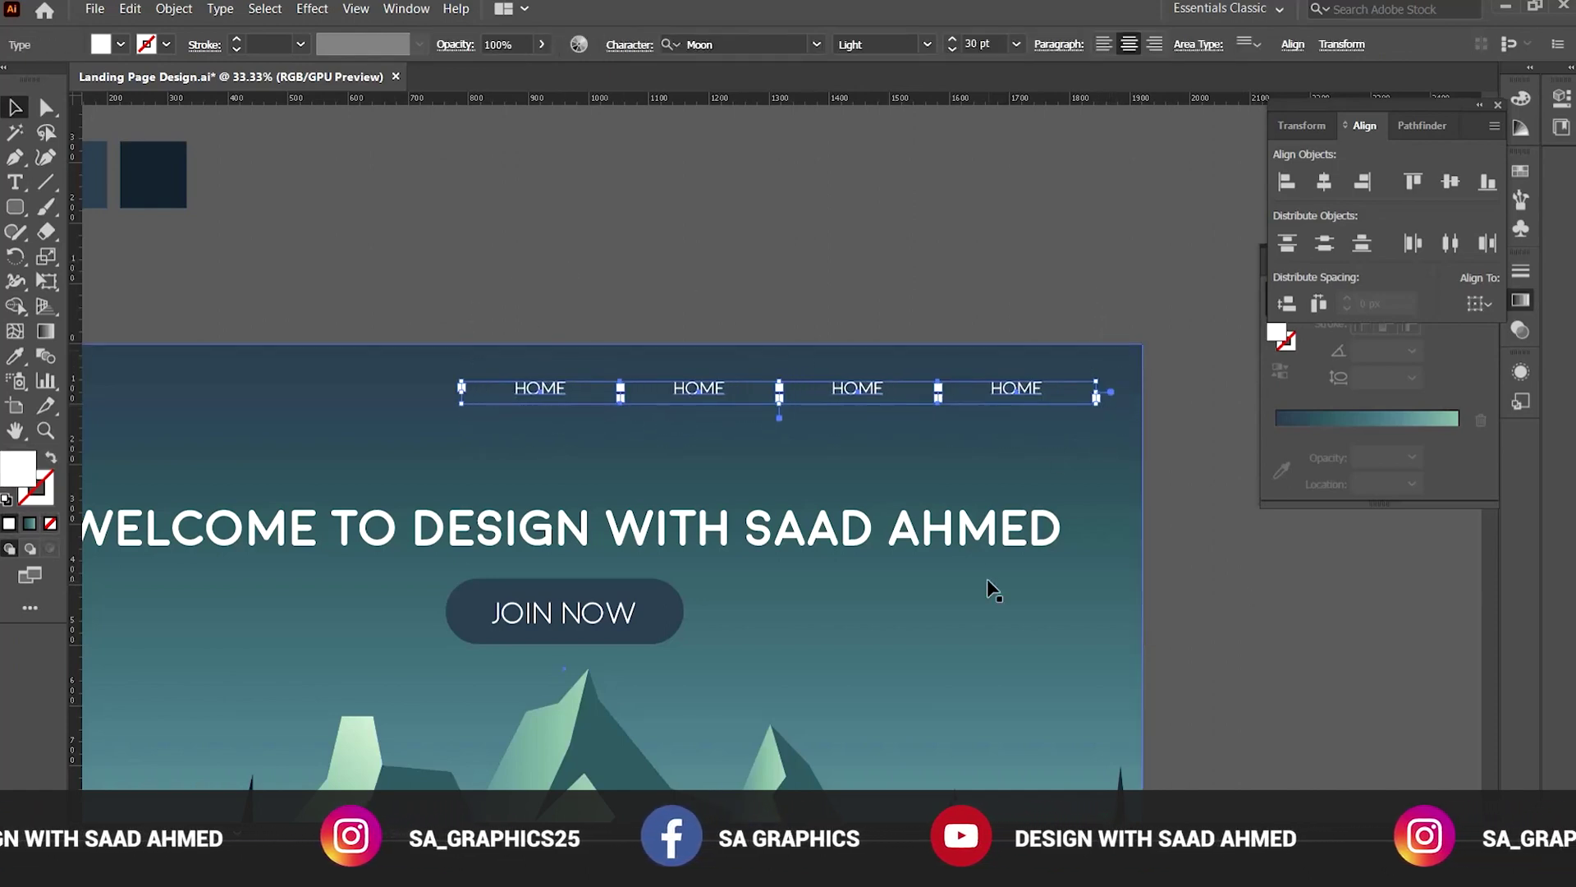
{"action": "left_click", "coordinate": [1332, 626]}
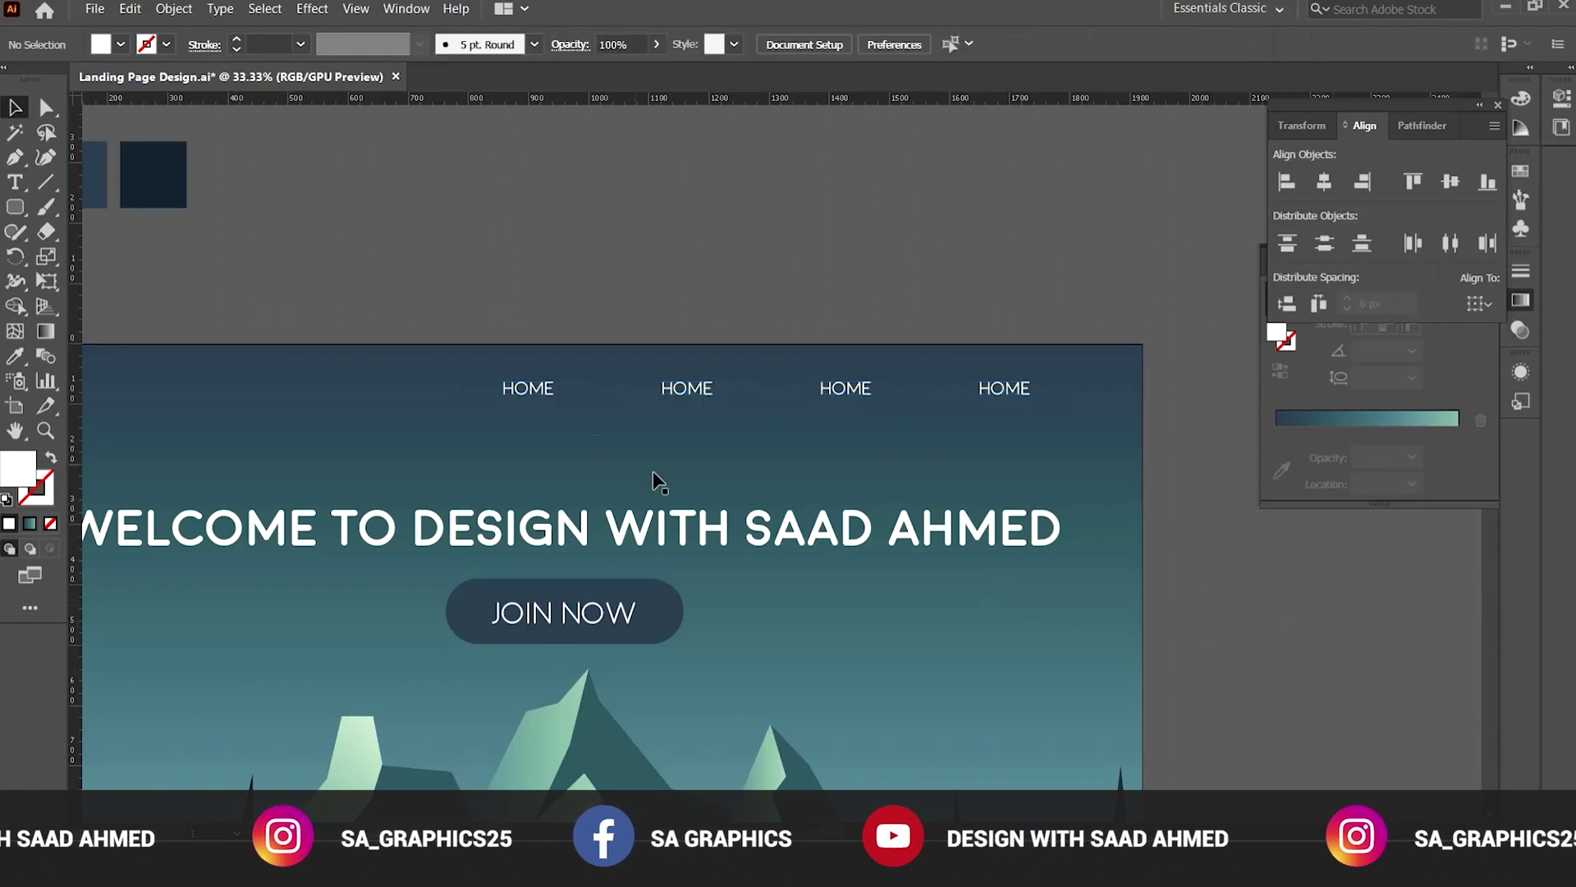
Change the second, third and fourth "HOME" labels to "PRODUCTS", "ABOUT" and "CONTACT".
{"action": "key", "text": "t"}
{"action": "left_click", "coordinate": [688, 388]}
{"action": "key", "text": "ctrl+a"}
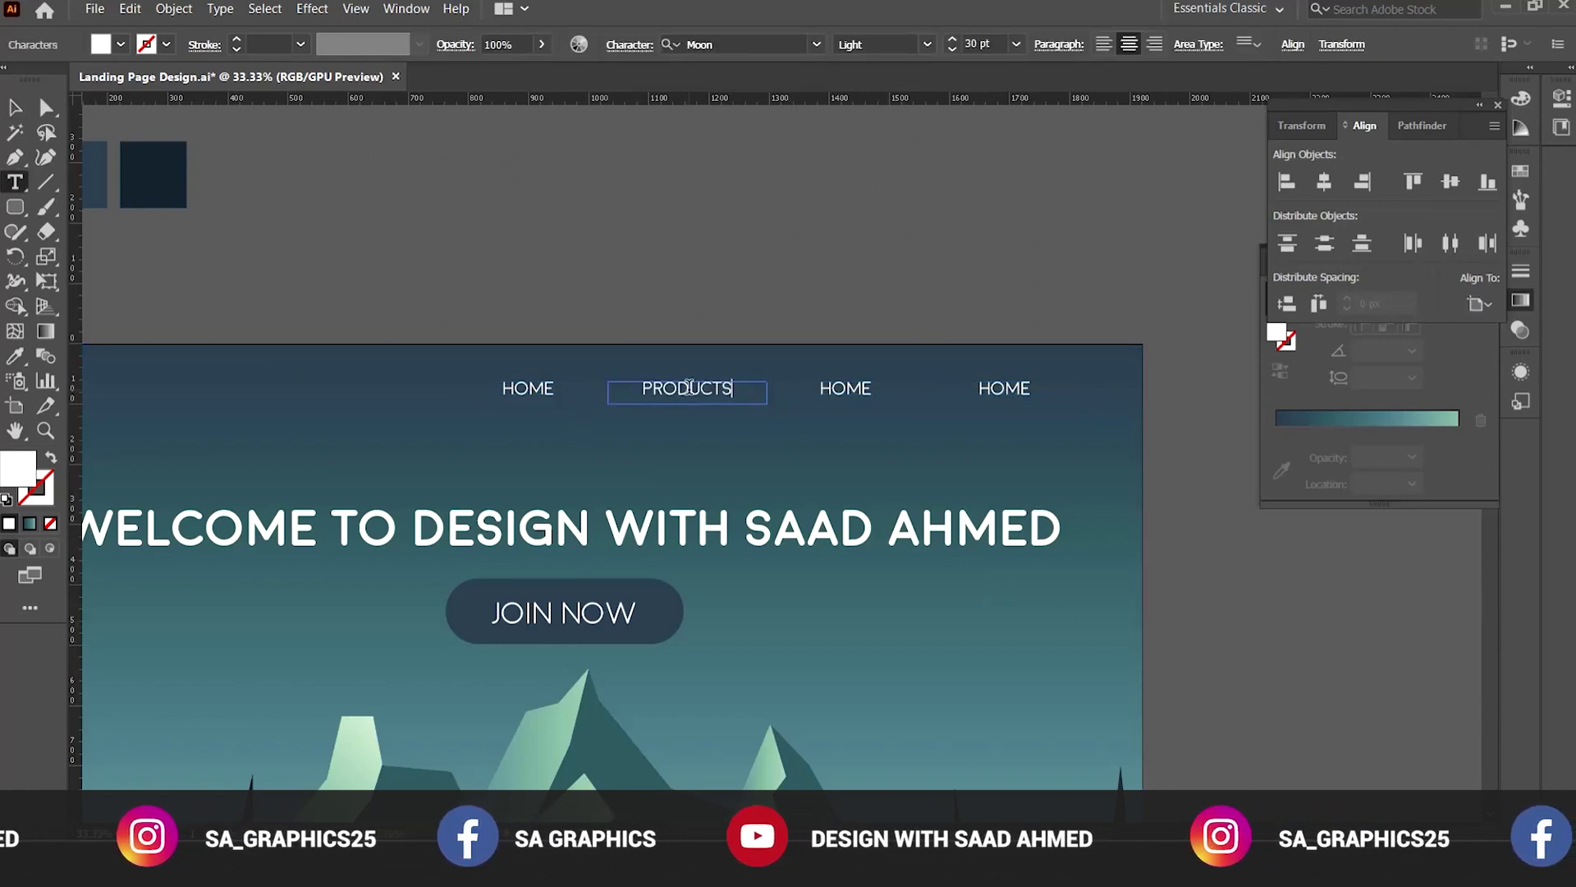
{"action": "type", "text": "PRODUCTS"}
{"action": "left_click", "coordinate": [845, 388]}
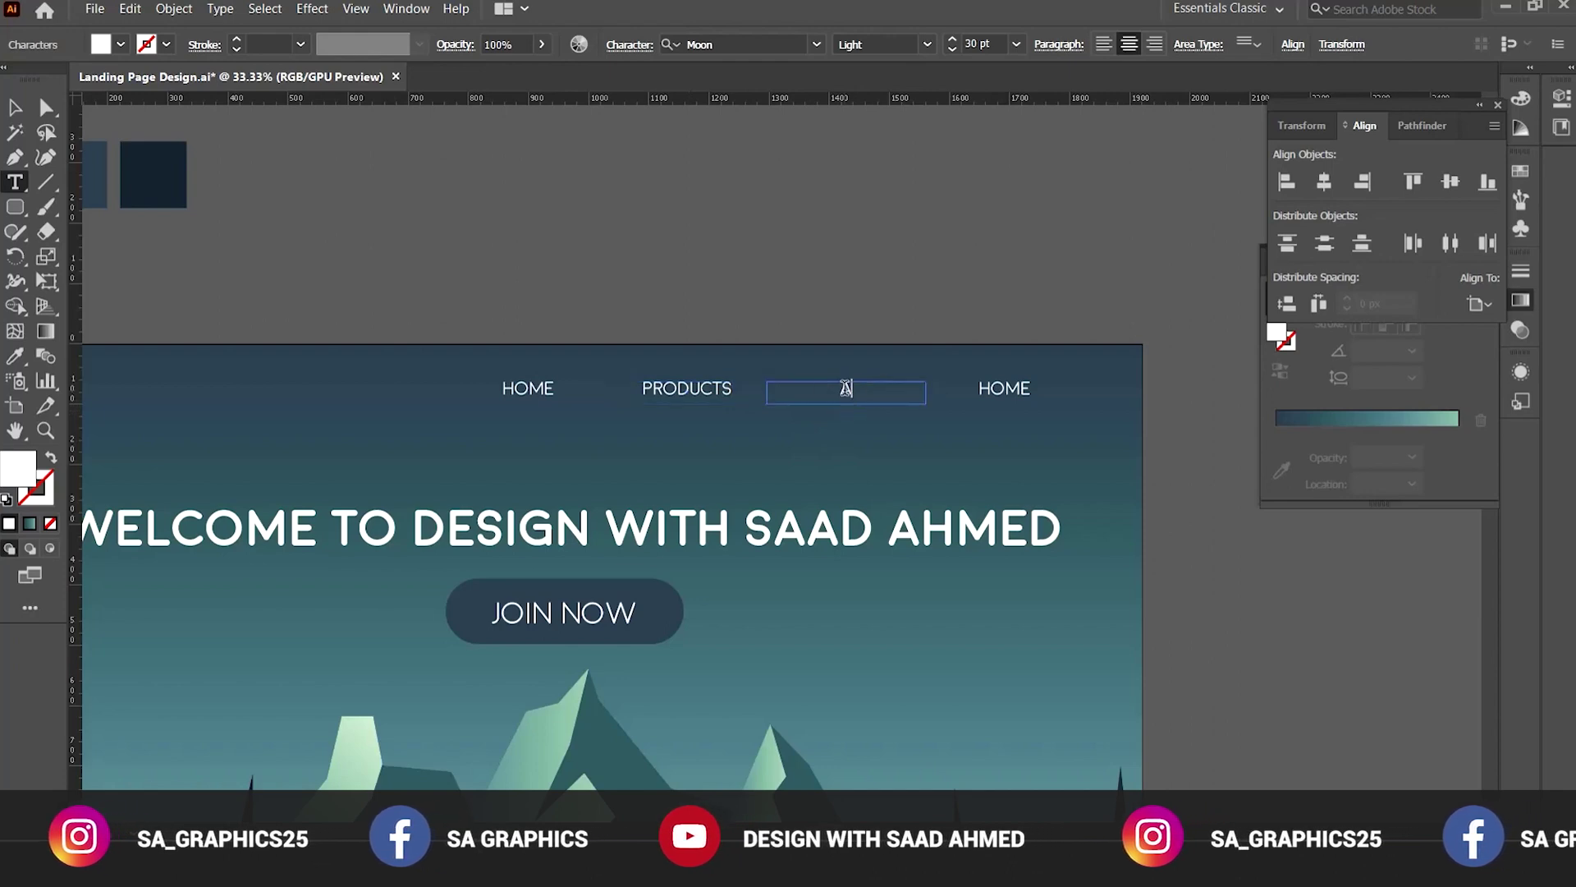
{"action": "double_click", "coordinate": [1004, 393]}
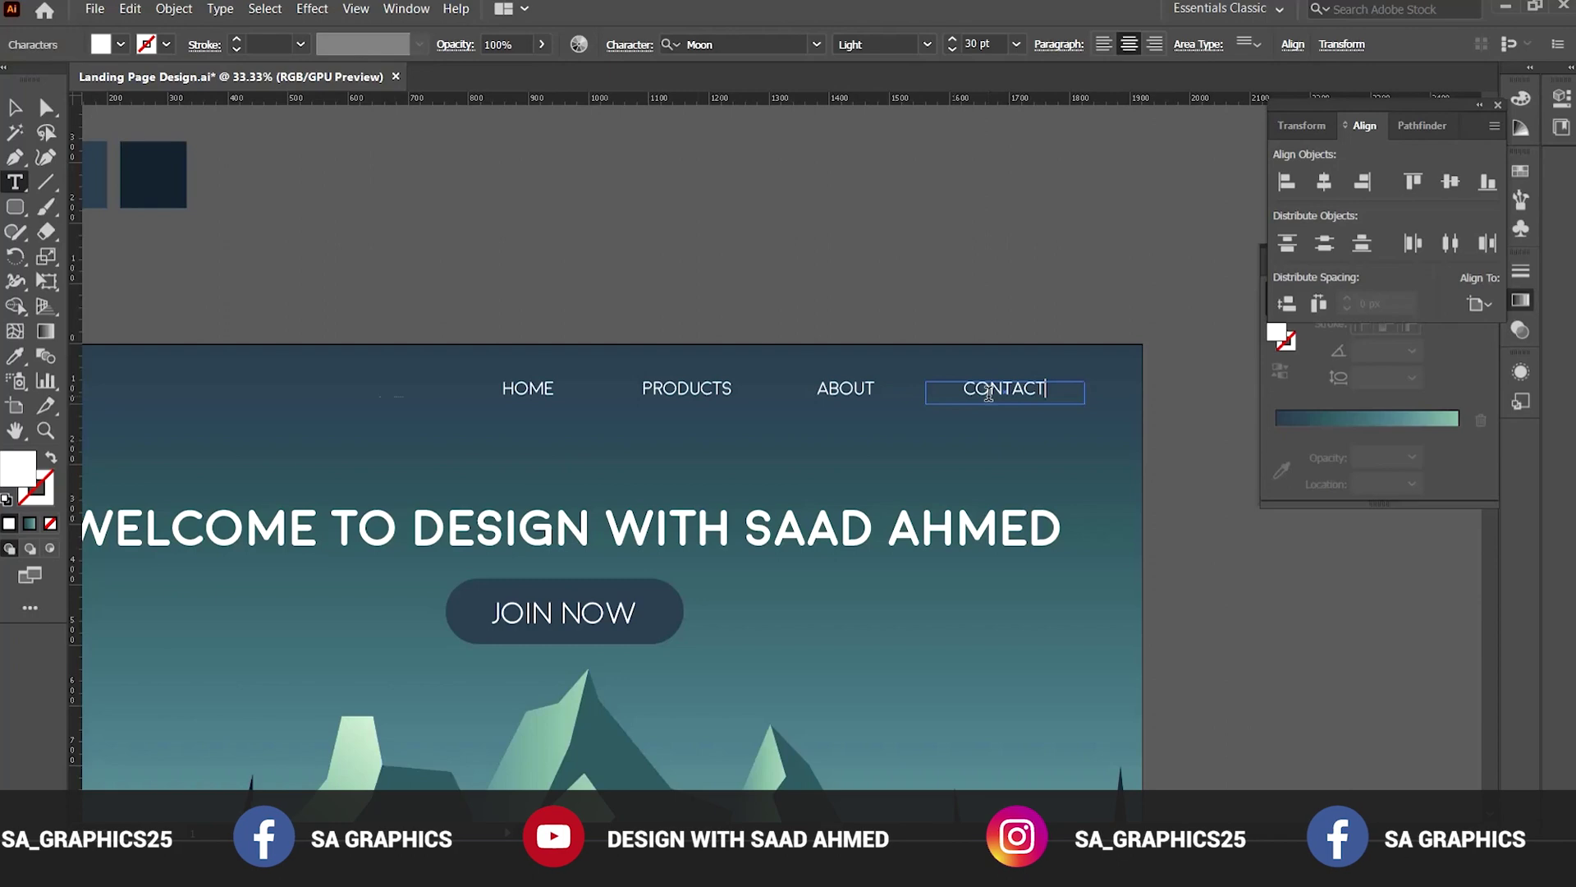
Nudge the row of four navigation labels further left and slightly down, and deselect it.
{"action": "left_click", "coordinate": [16, 107]}
{"action": "left_click_drag", "start_coordinate": [481, 288], "coordinate": [1057, 436]}
{"action": "left_click", "coordinate": [1054, 428], "text": "shift"}
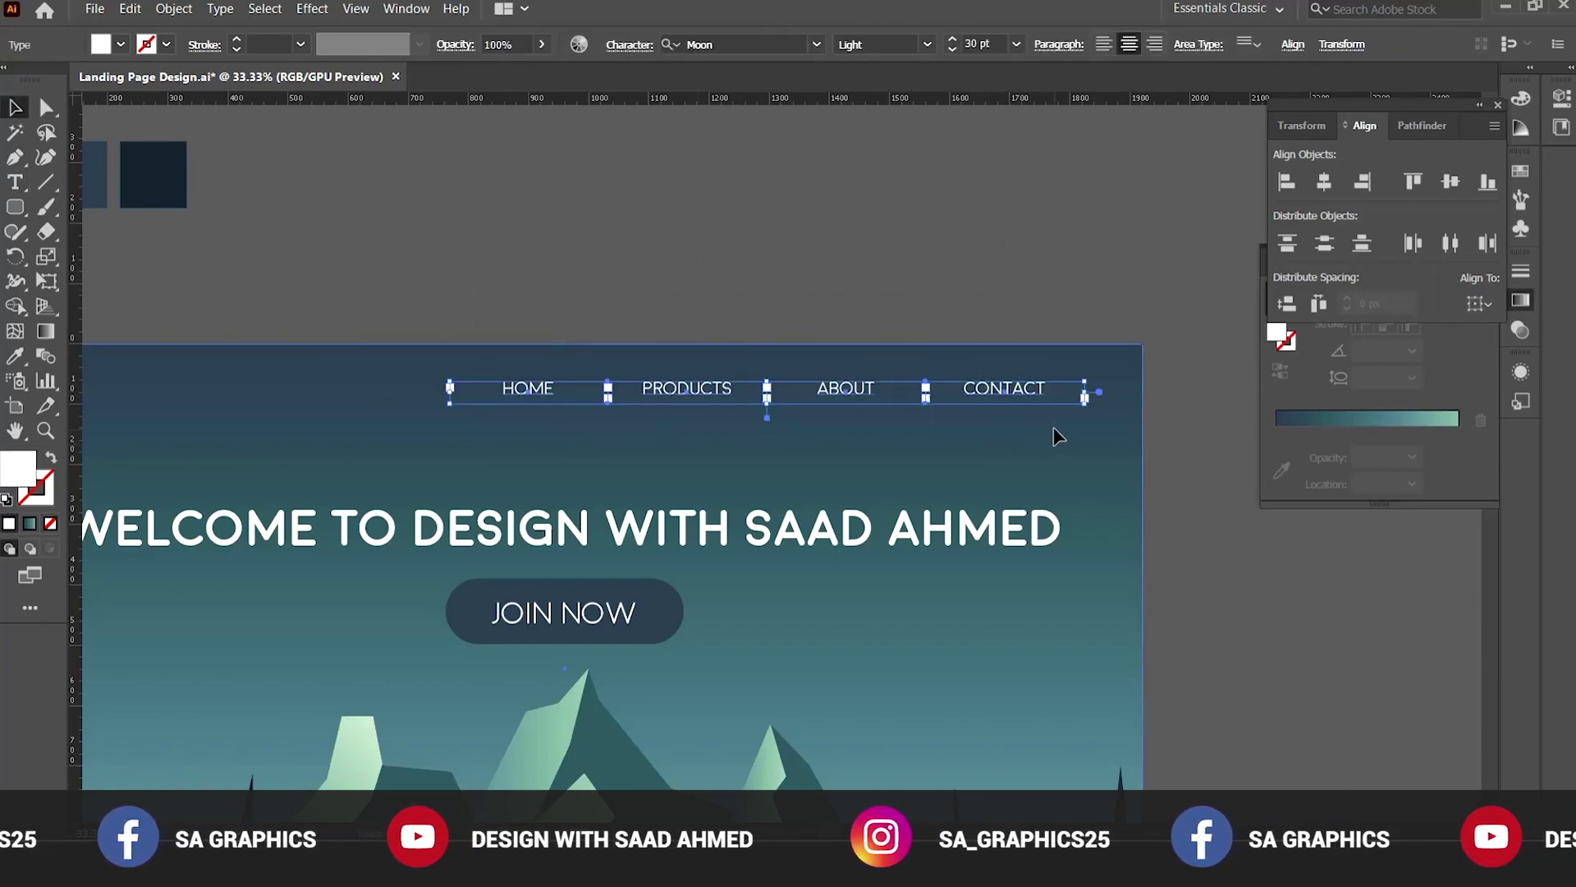
{"action": "key", "text": "shift+Left"}
{"action": "key", "text": "shift+Left"}
{"action": "key", "text": "shift+Down"}
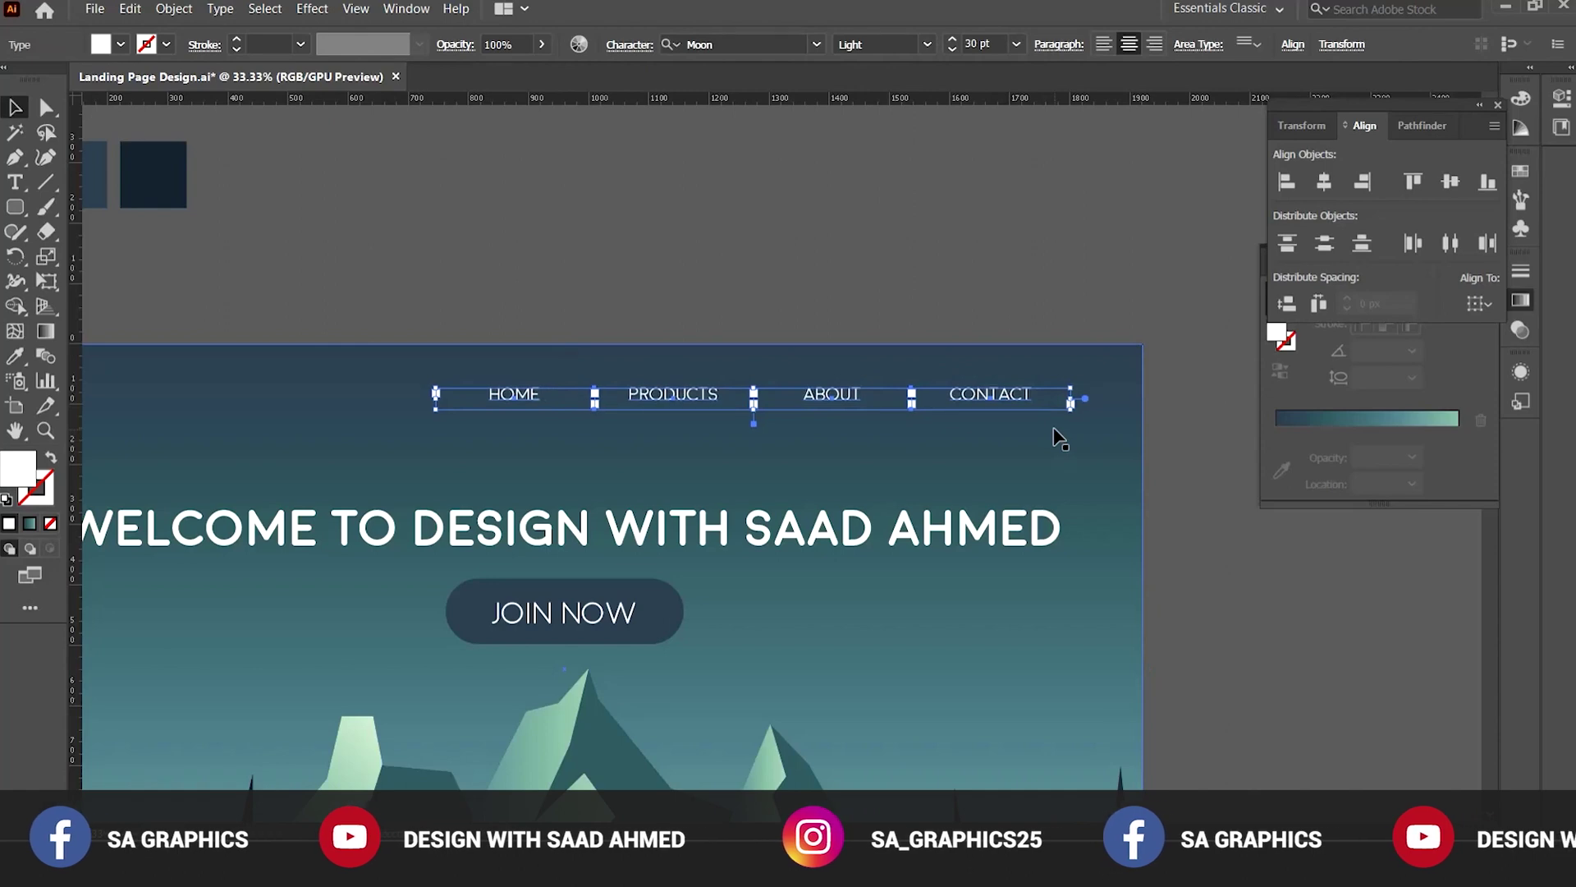
{"action": "key", "text": "shift+Left"}
{"action": "key", "text": "ctrl+shift+a"}
Draw a thin white bar with fully rounded ends outside the artboard, near its upper-right corner.
{"action": "scroll", "coordinate": [1029, 412], "scroll_direction": "up", "scroll_amount": 2}
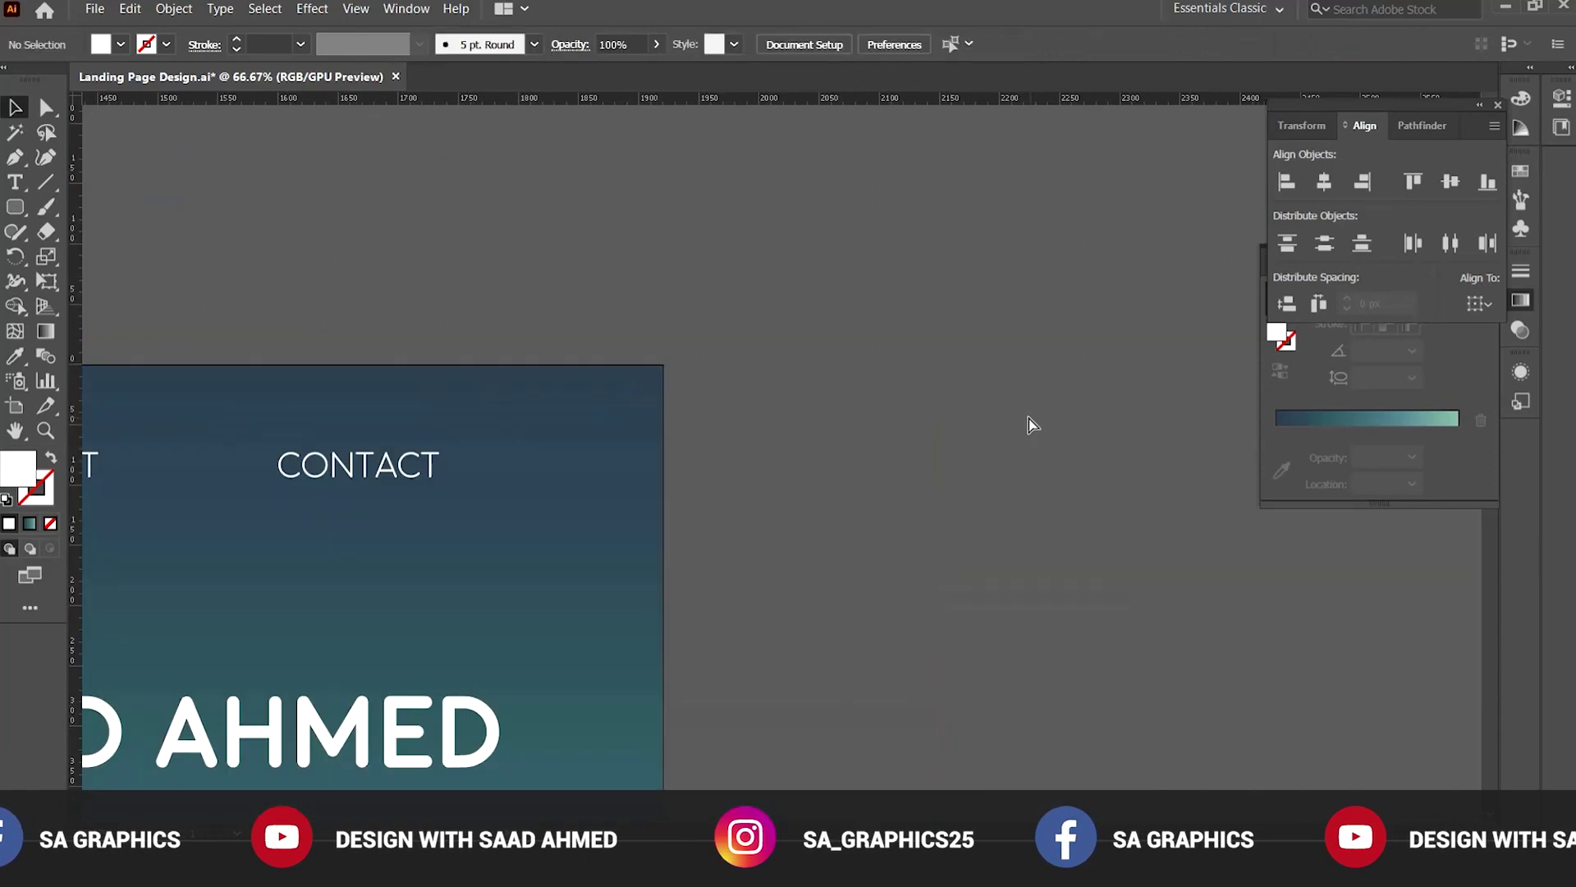
{"action": "left_click_drag", "start_coordinate": [14, 207], "coordinate": [123, 205]}
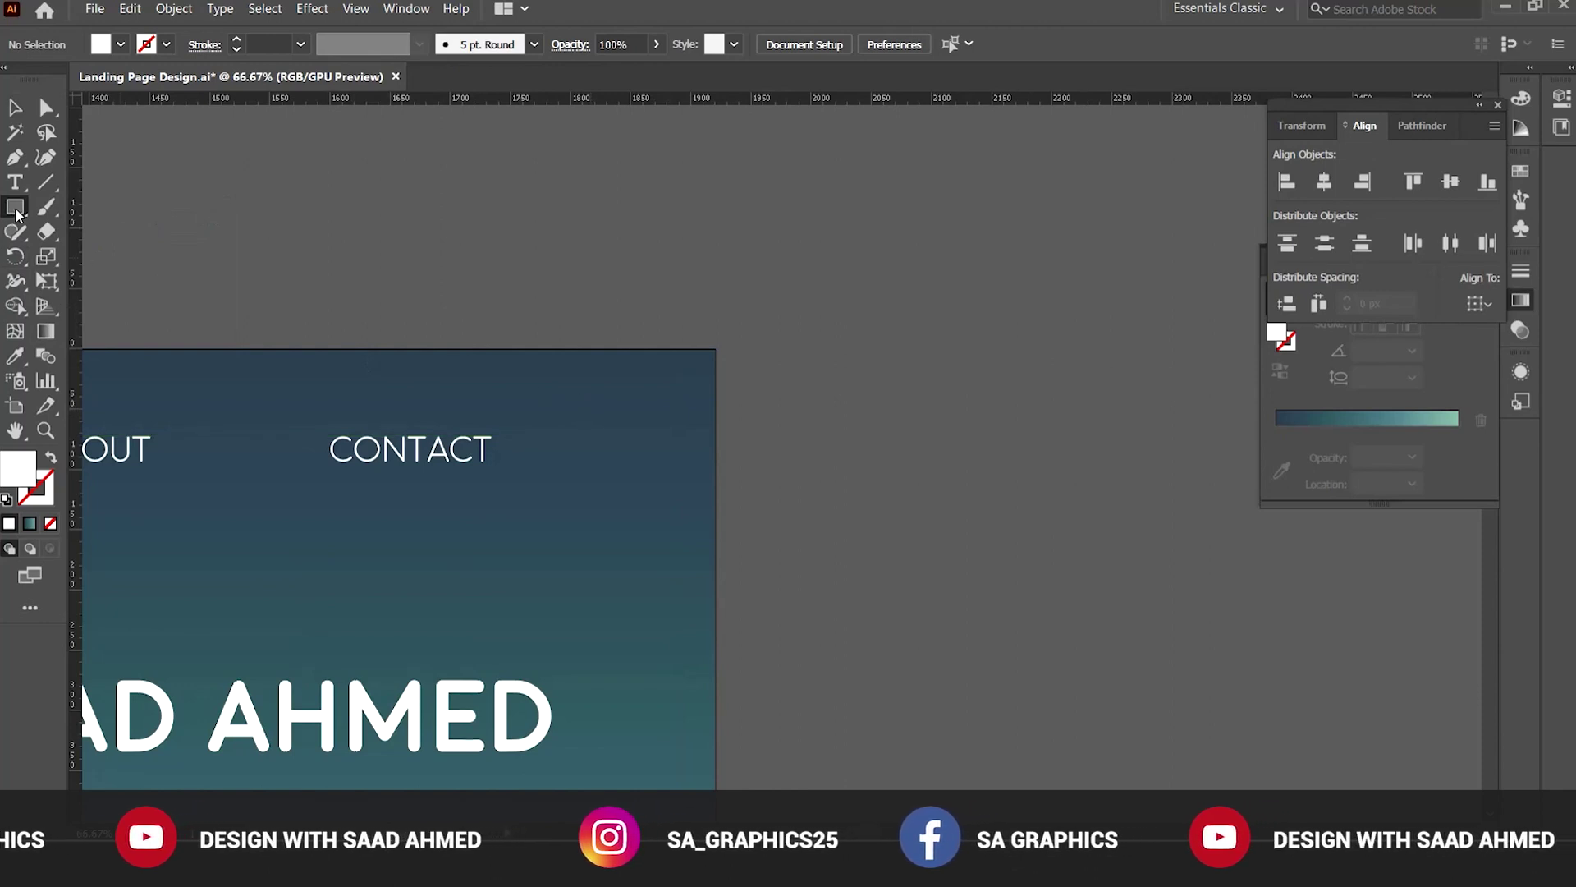
{"action": "left_click_drag", "start_coordinate": [16, 215], "coordinate": [91, 229]}
{"action": "left_click_drag", "start_coordinate": [559, 404], "coordinate": [877, 430]}
{"action": "key", "text": "v"}
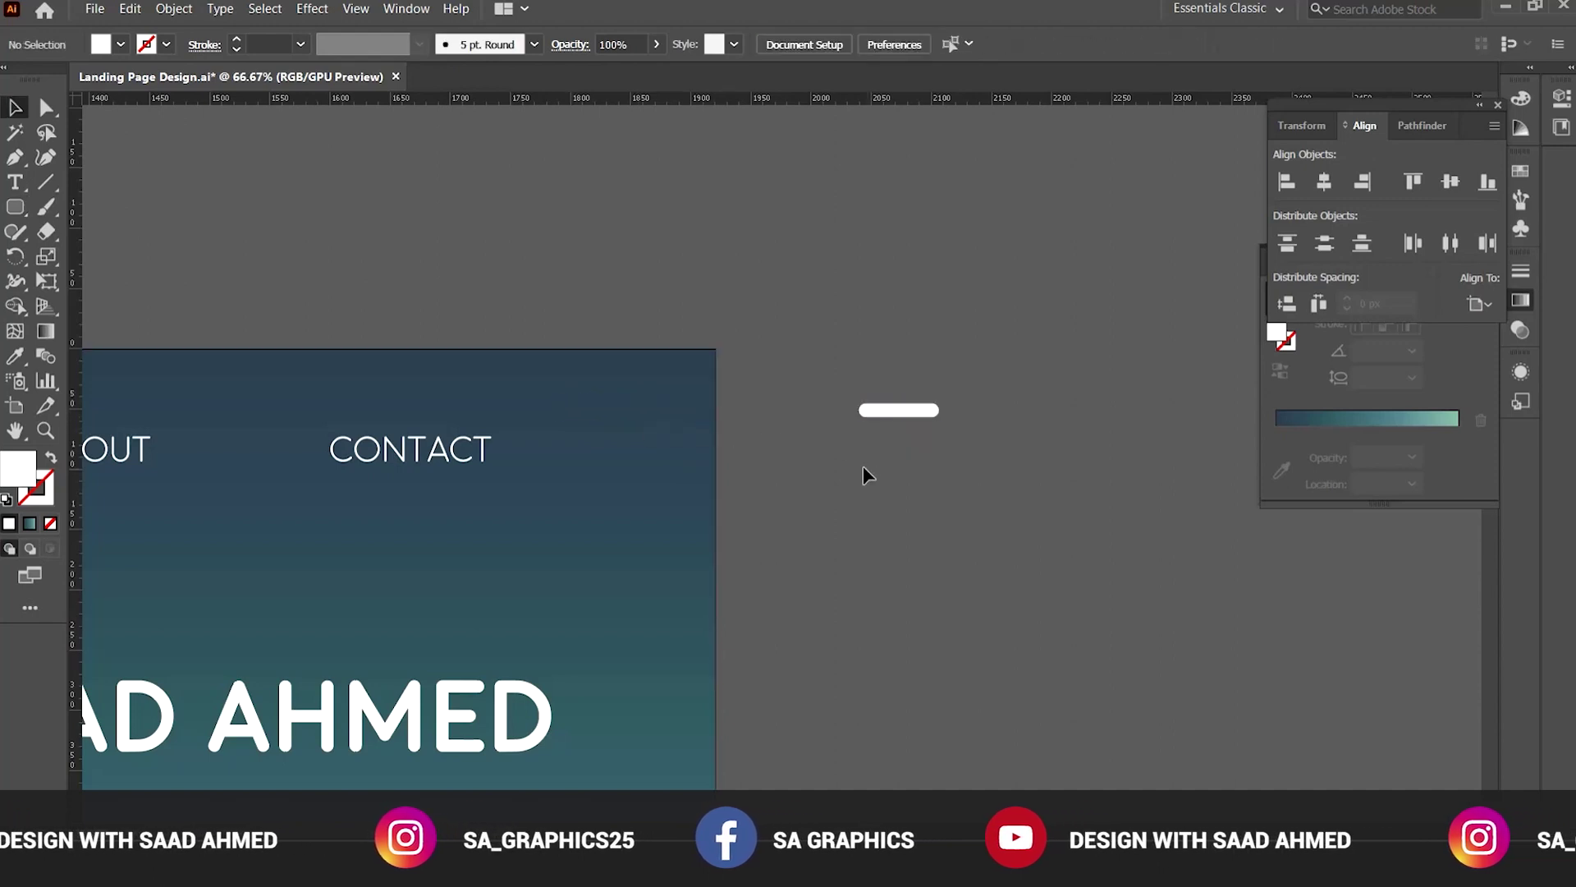
Duplicate the white rounded bar downward twice to form an evenly spaced stack of three.
{"action": "scroll", "coordinate": [863, 468], "scroll_direction": "up", "scroll_amount": 1}
{"action": "left_click_drag", "start_coordinate": [883, 465], "coordinate": [803, 457]}
{"action": "left_click_drag", "start_coordinate": [784, 364], "coordinate": [787, 399]}
{"action": "key", "text": "ctrl+d"}
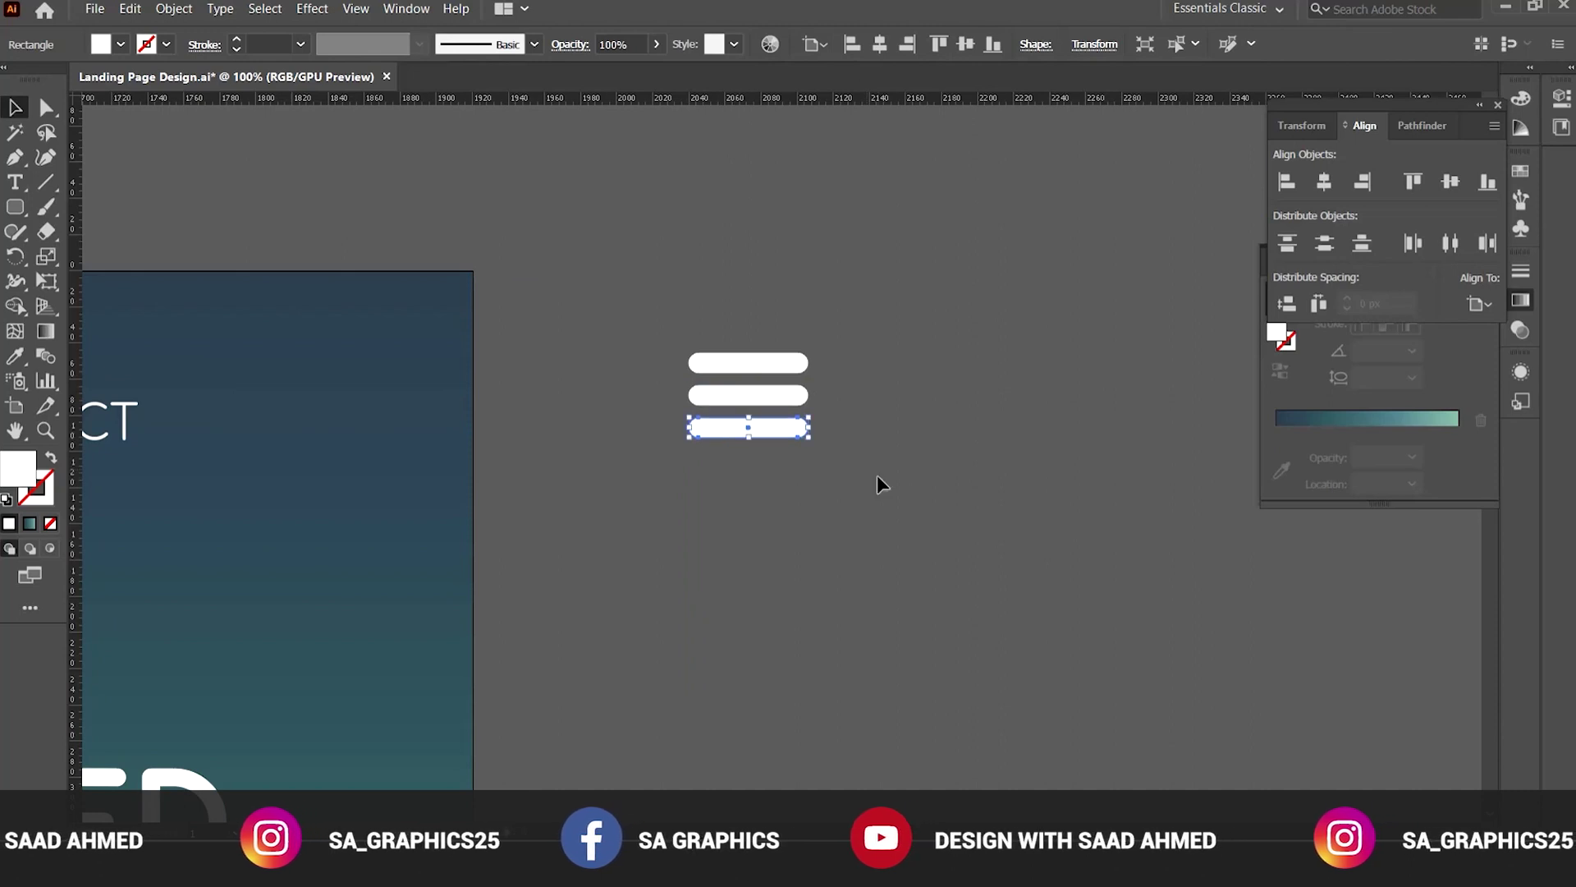
{"action": "left_click", "coordinate": [877, 476]}
Shorten the middle and lowest bars from their left ends so the three bars step down in length.
{"action": "key", "text": "ctrl+="}
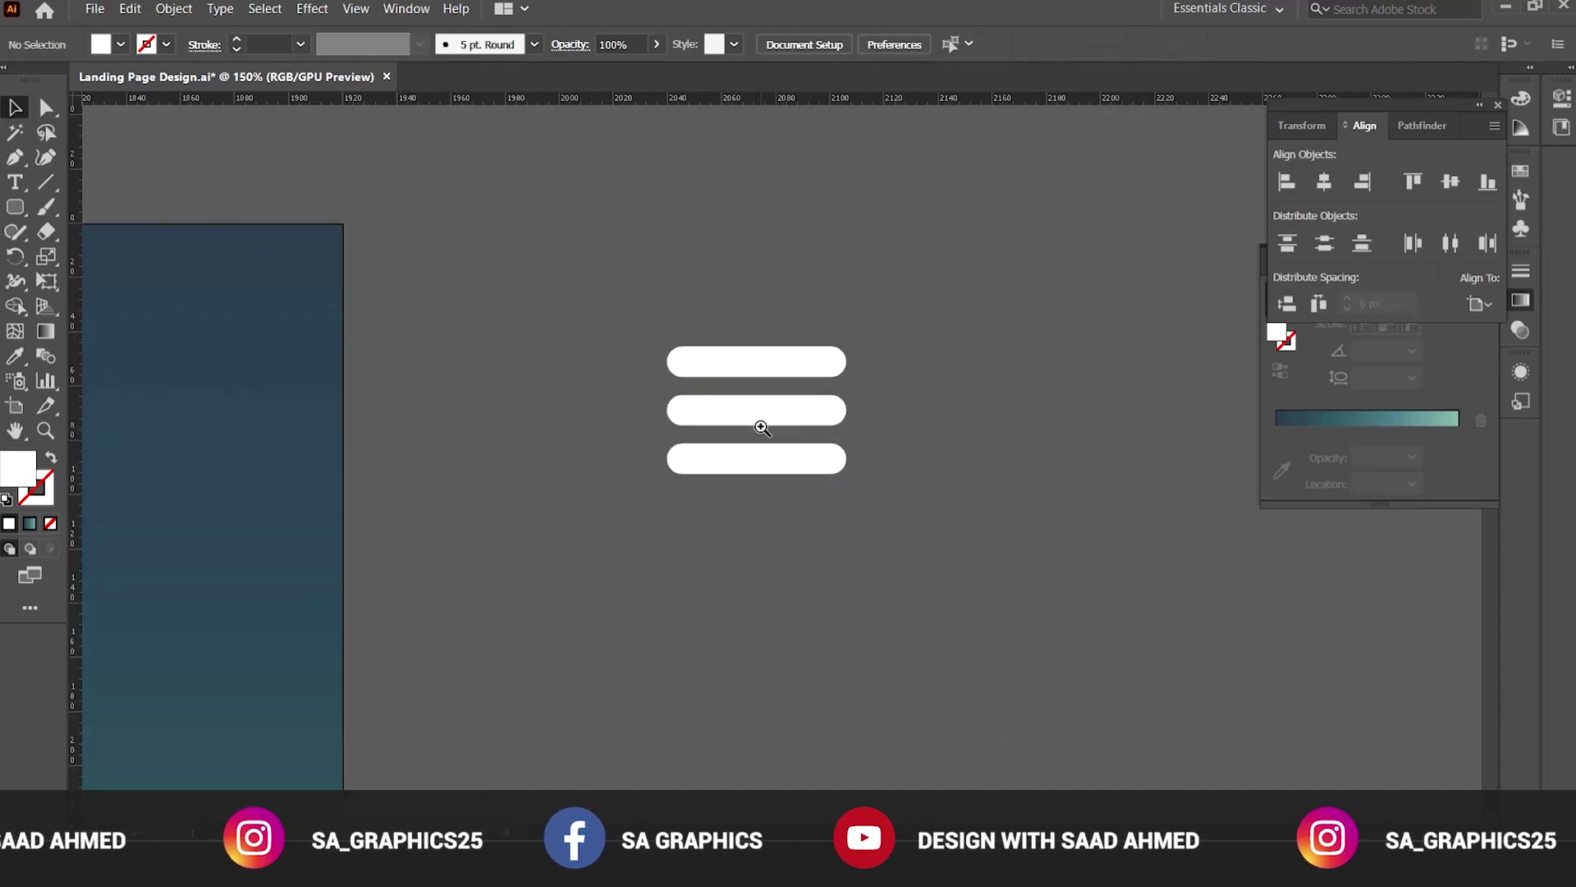
{"action": "left_click", "coordinate": [45, 112]}
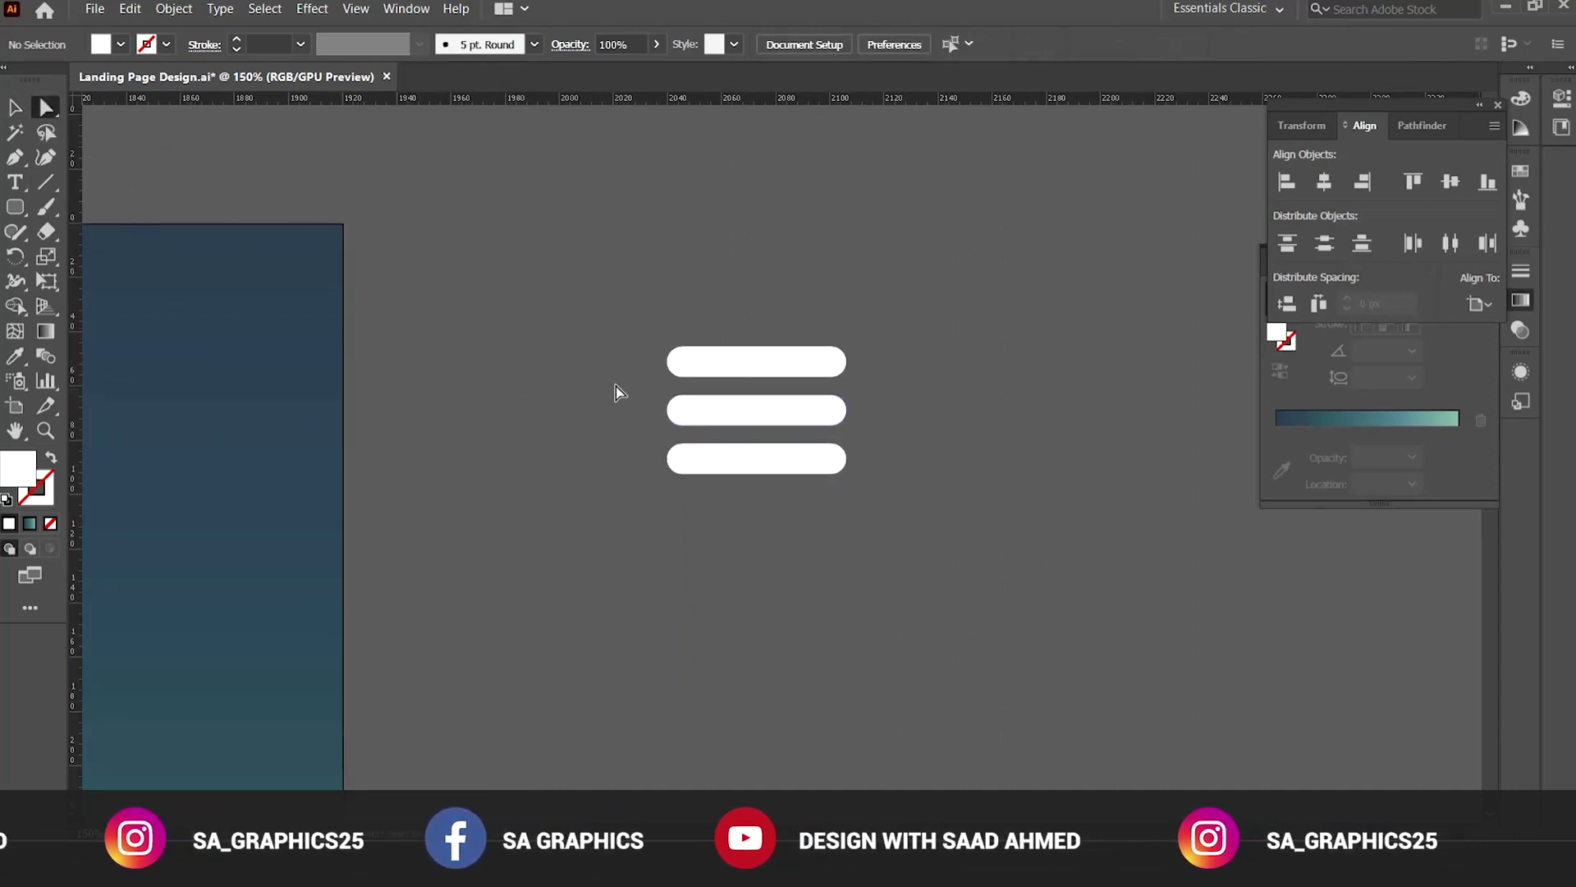
{"action": "left_click_drag", "start_coordinate": [615, 384], "coordinate": [725, 514]}
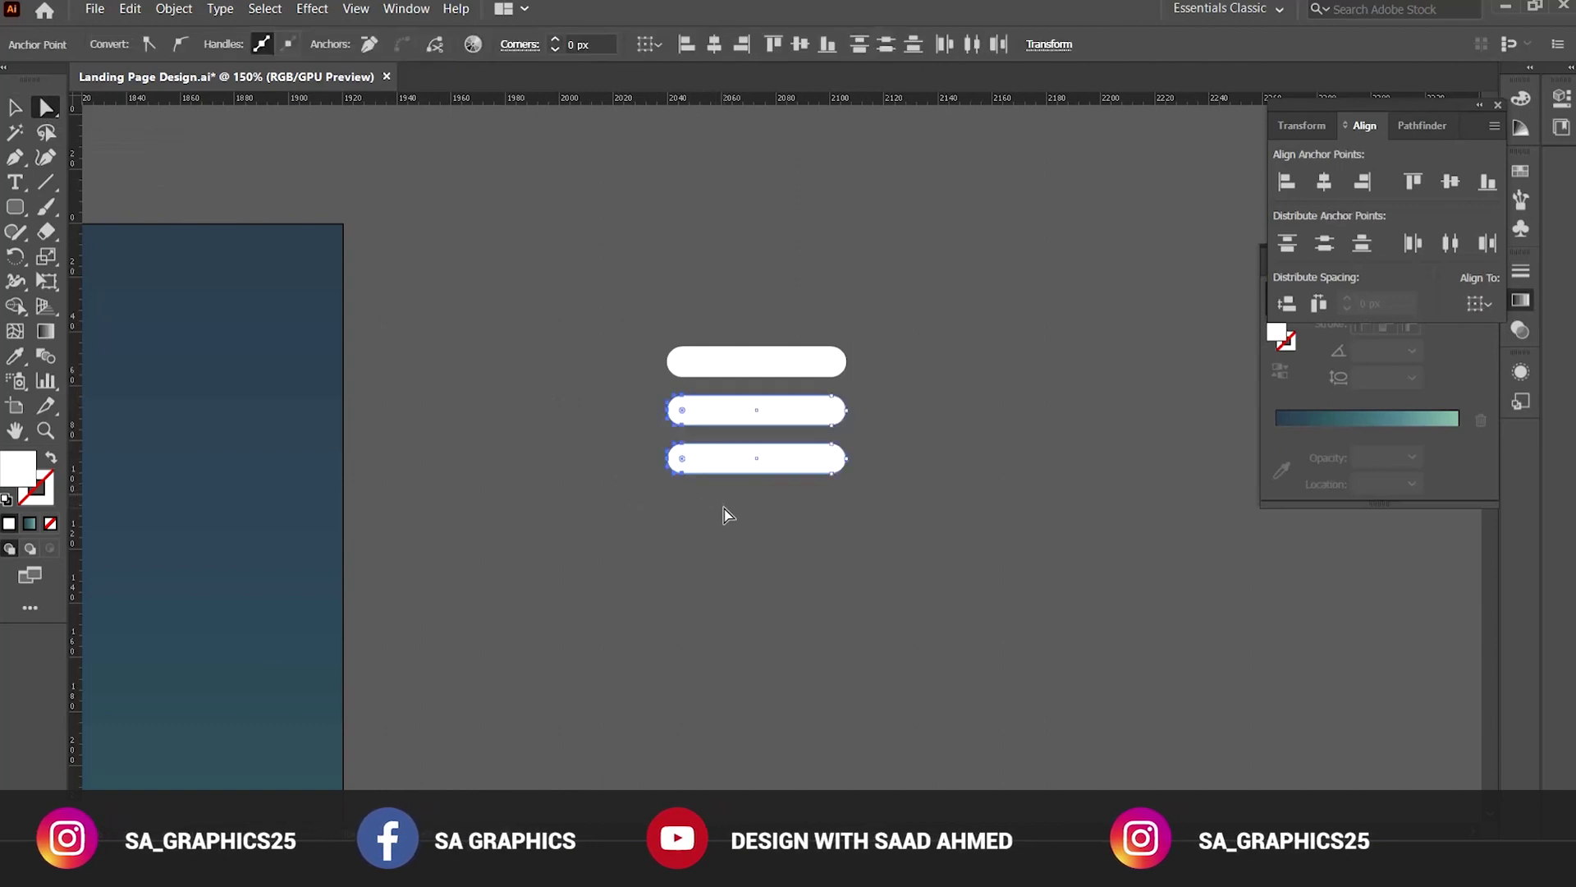
{"action": "key", "text": "shift+Right"}
{"action": "left_click", "coordinate": [725, 515]}
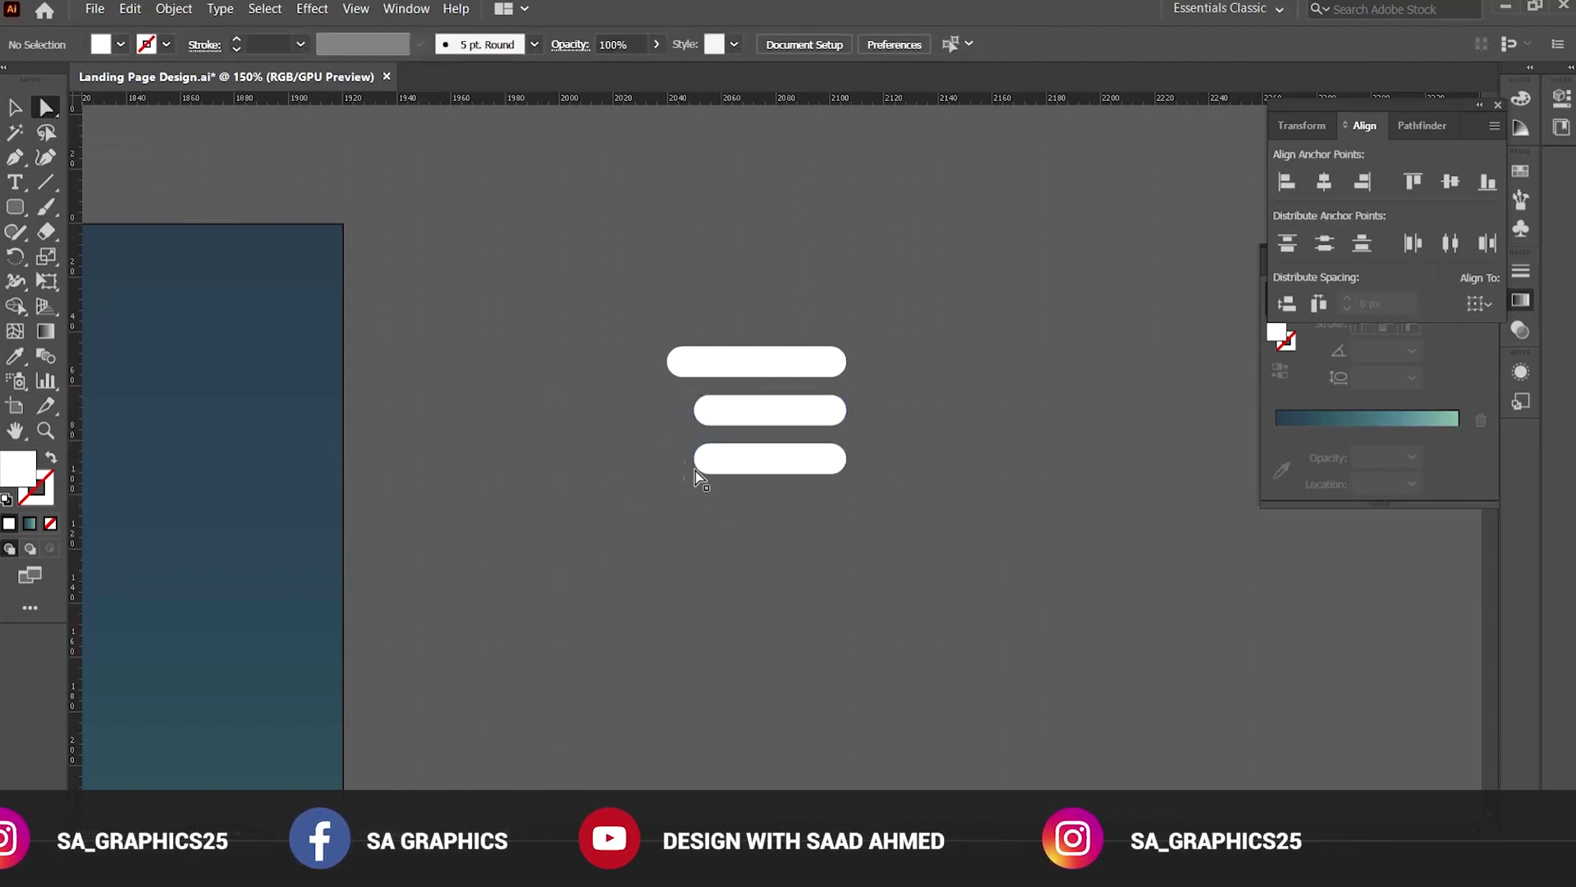
{"action": "left_click_drag", "start_coordinate": [678, 442], "coordinate": [749, 527]}
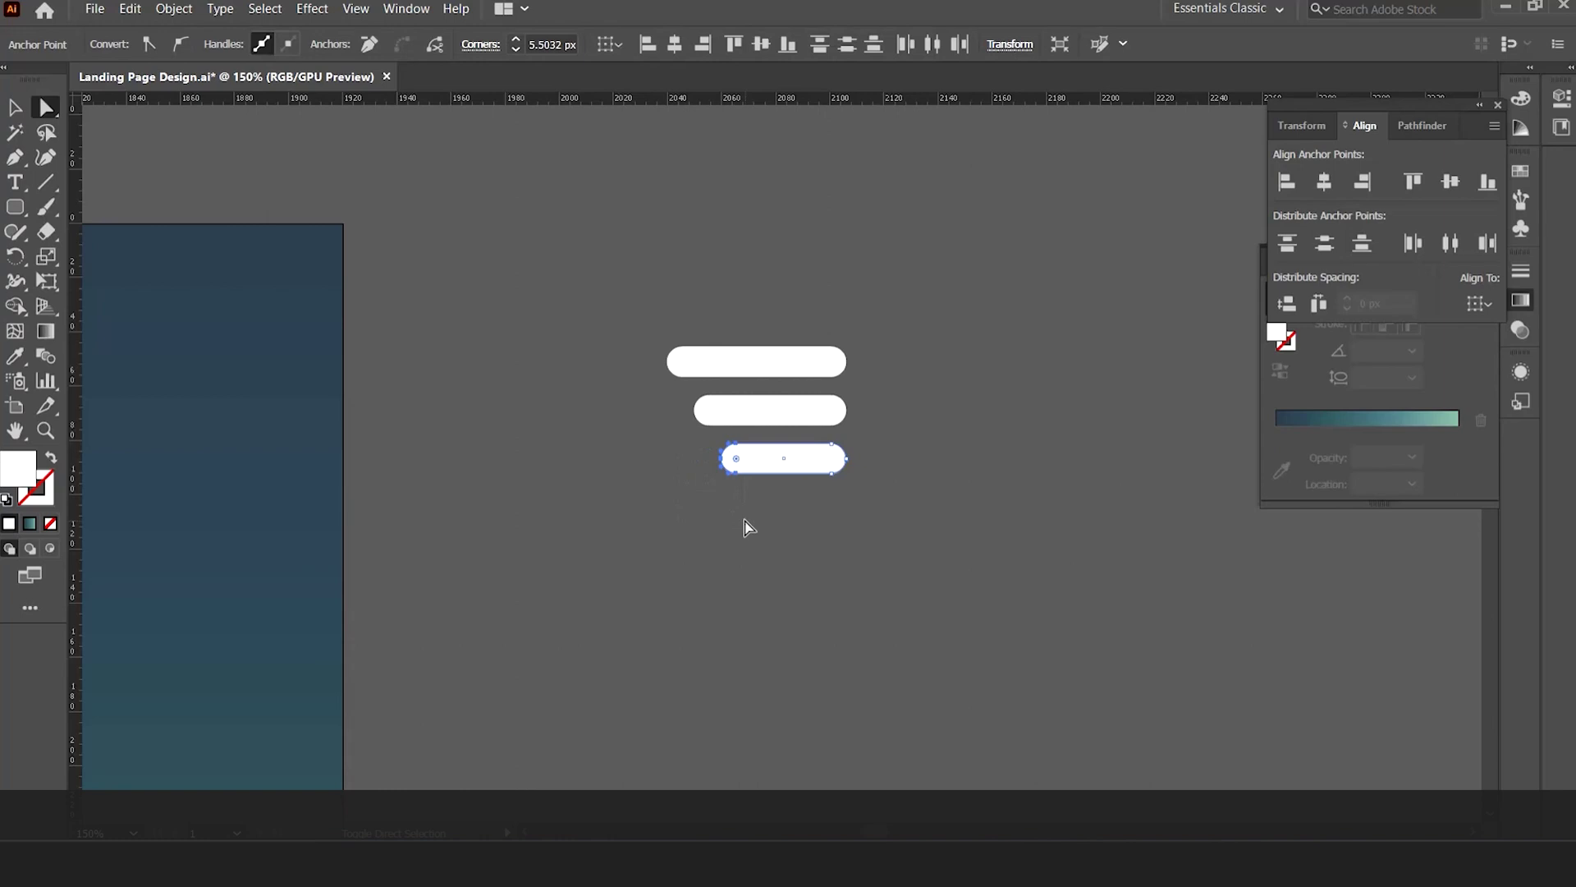
Group the three bars and place the menu icon on the artboard to the right of "CONTACT".
{"action": "key", "text": "v"}
{"action": "left_click_drag", "start_coordinate": [940, 541], "coordinate": [658, 245]}
{"action": "key", "text": "ctrl+g"}
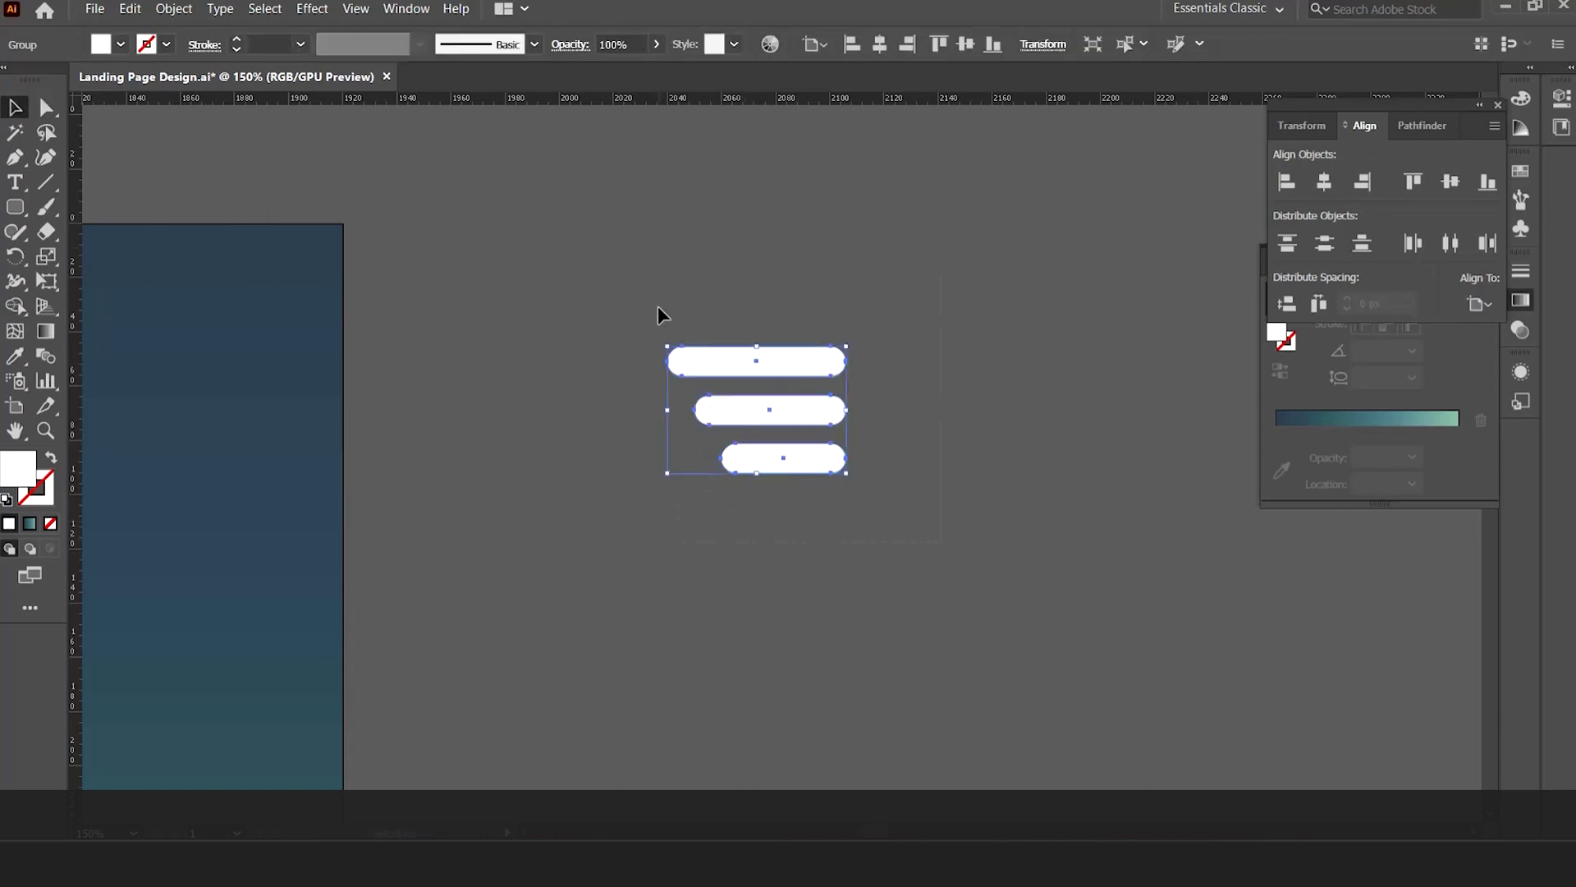
{"action": "key", "text": "ctrl+minus"}
{"action": "left_click_drag", "start_coordinate": [800, 414], "coordinate": [361, 476]}
{"action": "left_click", "coordinate": [701, 514]}
{"action": "key", "text": "ctrl+minus"}
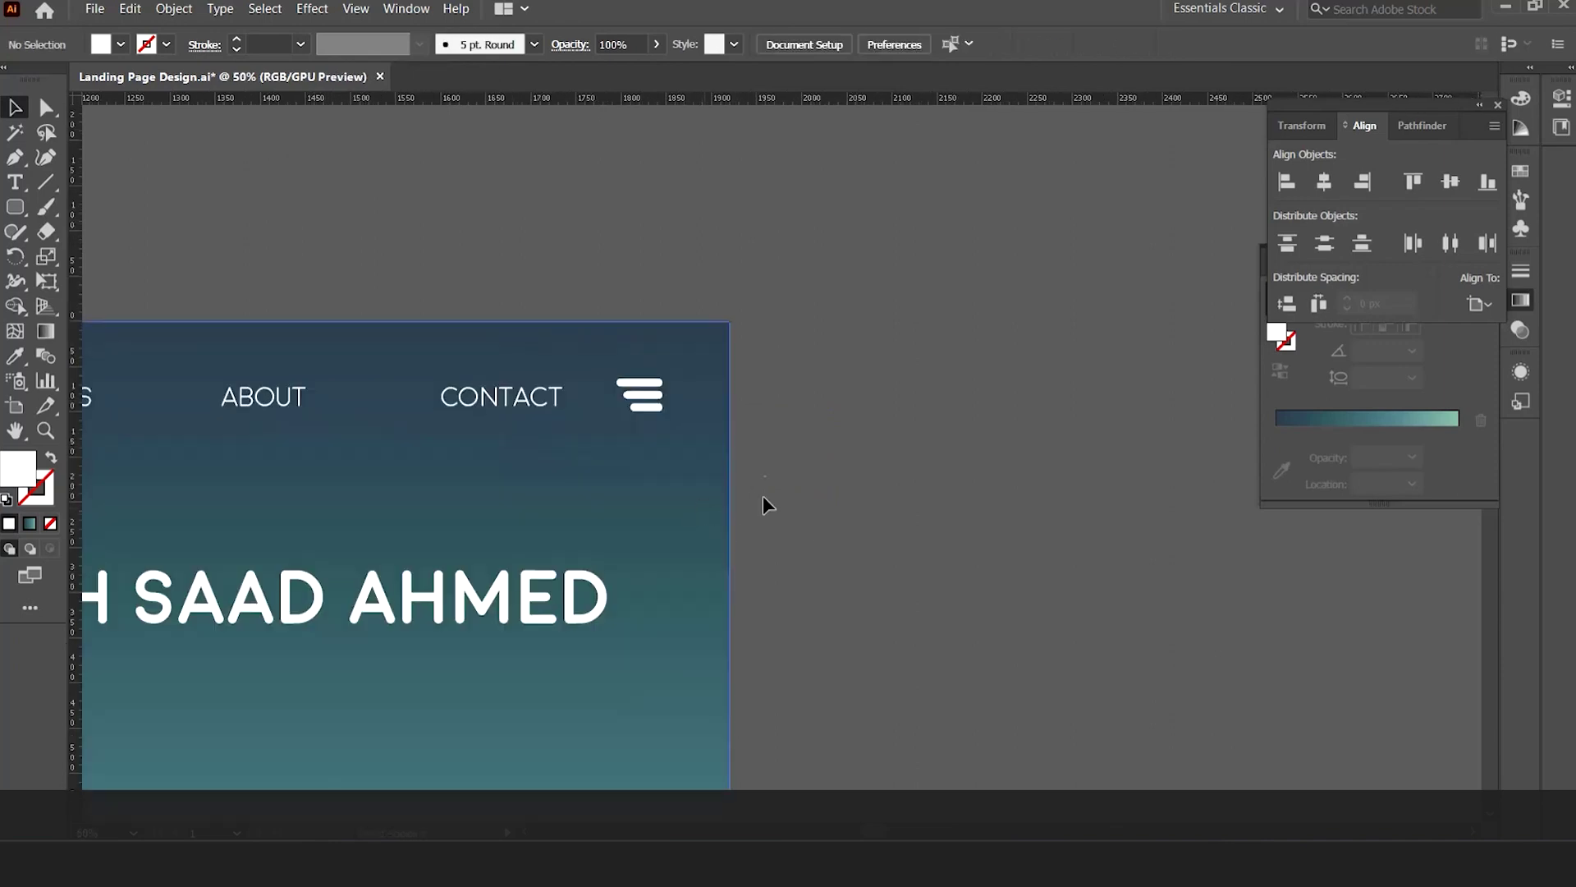
{"action": "left_click_drag", "start_coordinate": [661, 389], "coordinate": [671, 381]}
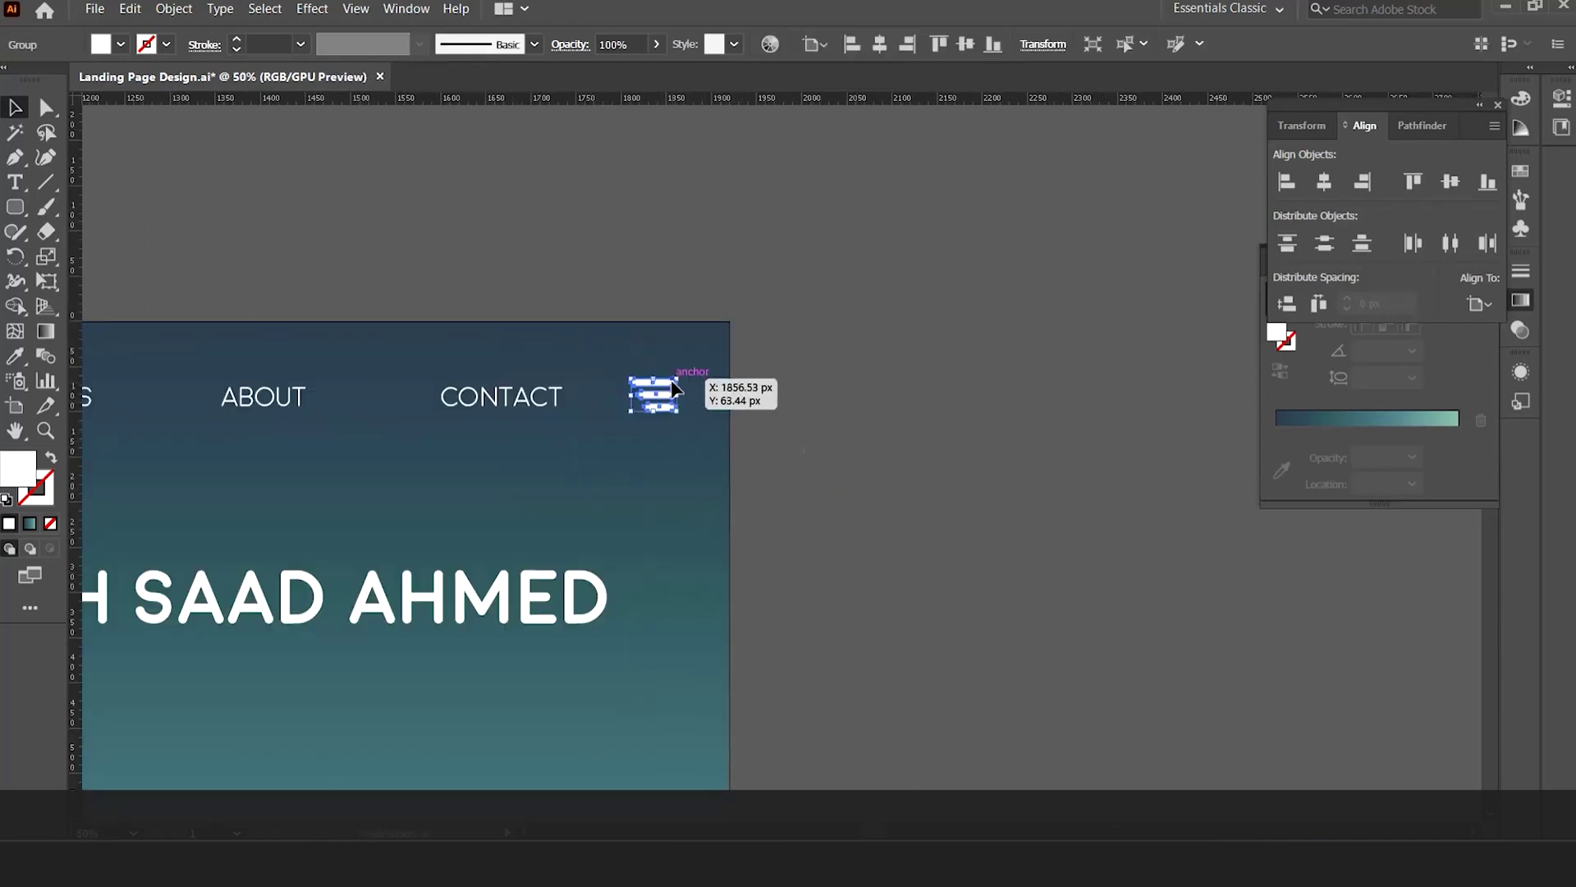
{"action": "left_click", "coordinate": [816, 482]}
Nudge the four navigation labels and the menu icon slightly down together, and deselect them.
{"action": "key", "text": "ctrl+minus"}
{"action": "key", "text": "ctrl+minus"}
{"action": "key", "text": "ctrl+minus"}
{"action": "left_click_drag", "start_coordinate": [814, 483], "coordinate": [973, 481]}
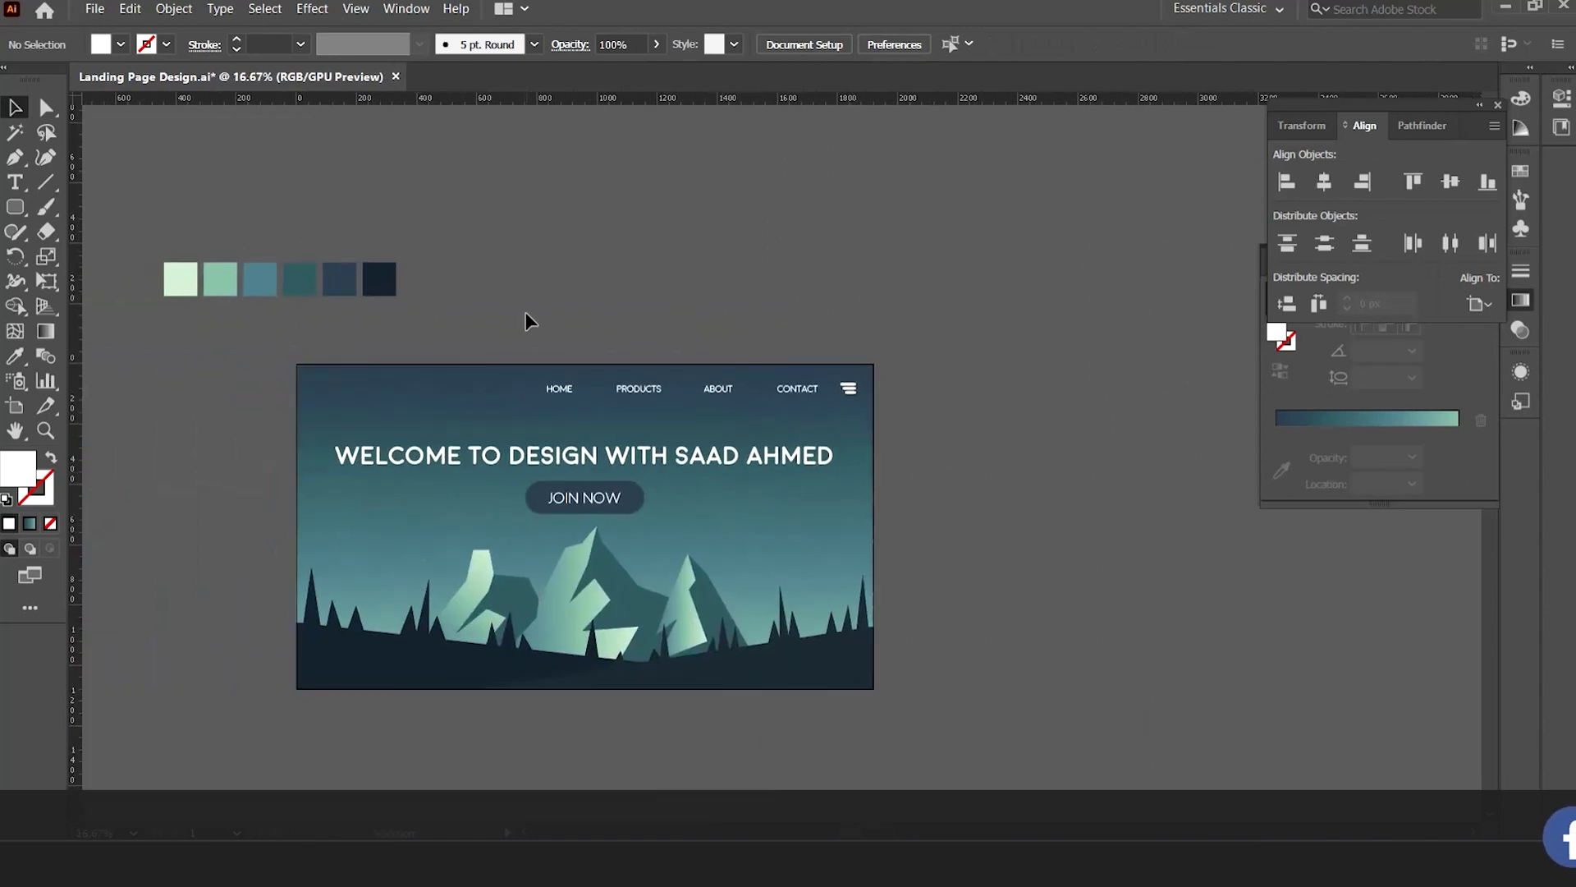
{"action": "left_click_drag", "start_coordinate": [836, 400], "coordinate": [858, 393]}
{"action": "left_click", "coordinate": [839, 497], "text": "shift"}
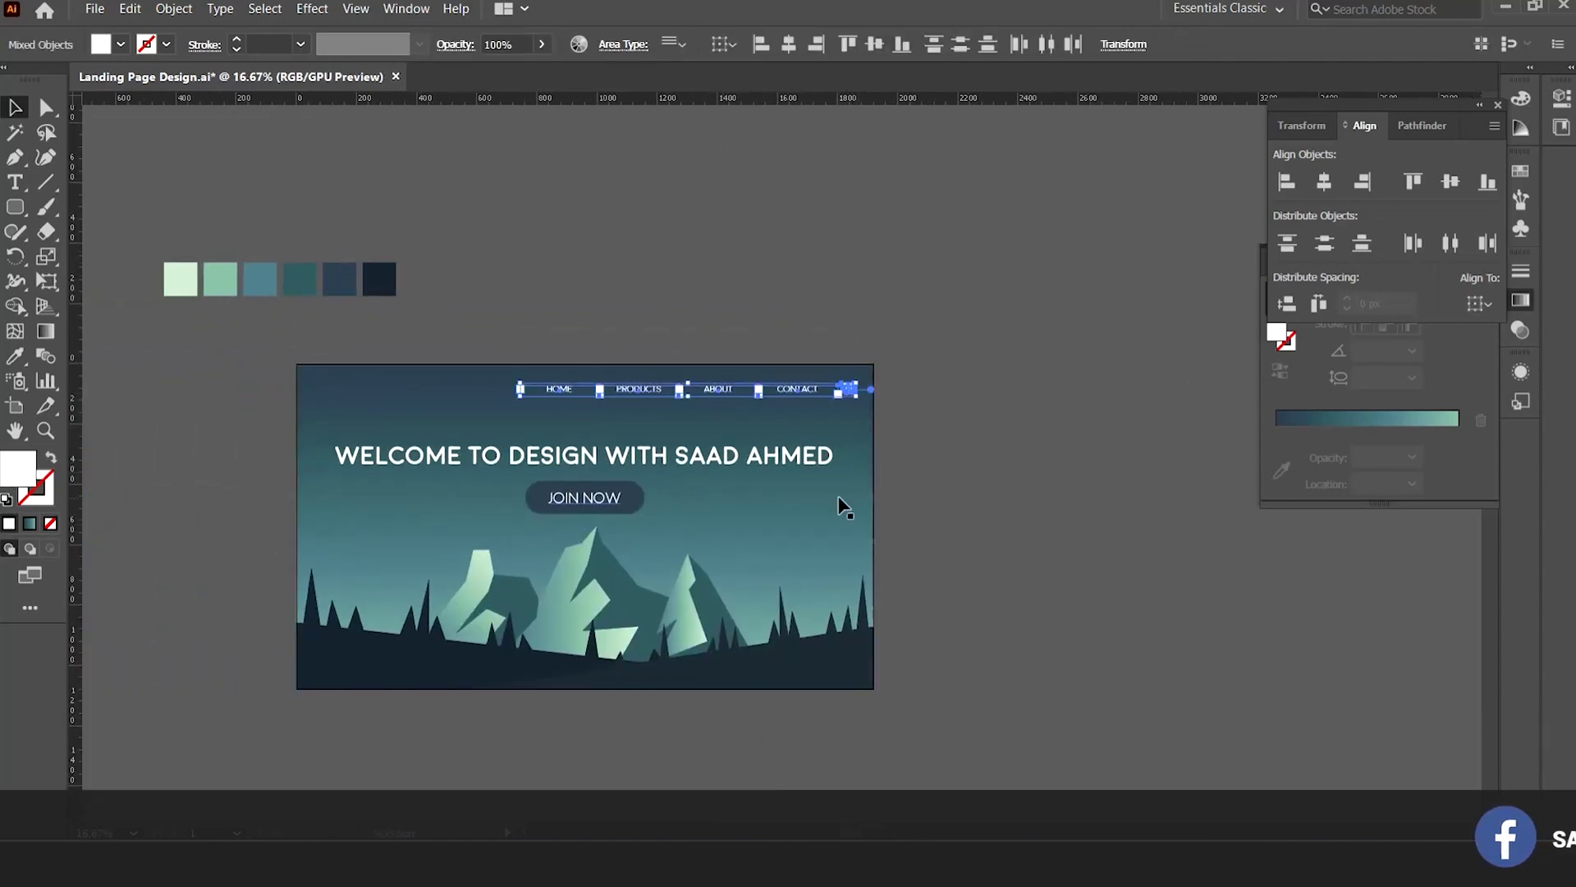
{"action": "key", "text": "shift+Down"}
{"action": "key", "text": "Down"}
{"action": "key", "text": "Down"}
{"action": "key", "text": "Down"}
{"action": "key", "text": "Up"}
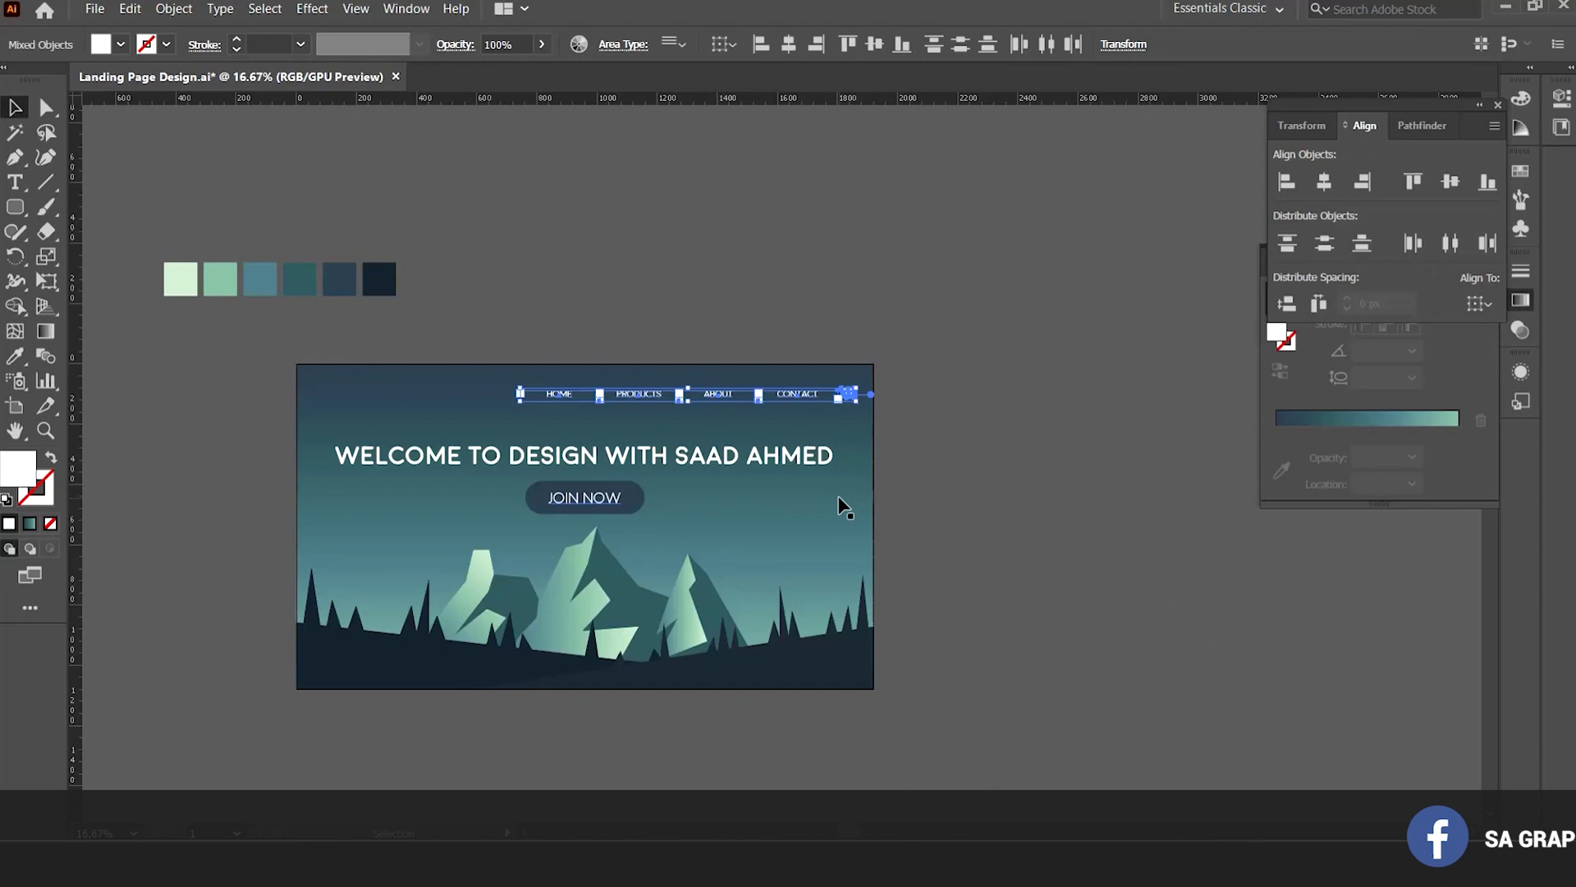
{"action": "left_click", "coordinate": [930, 491]}
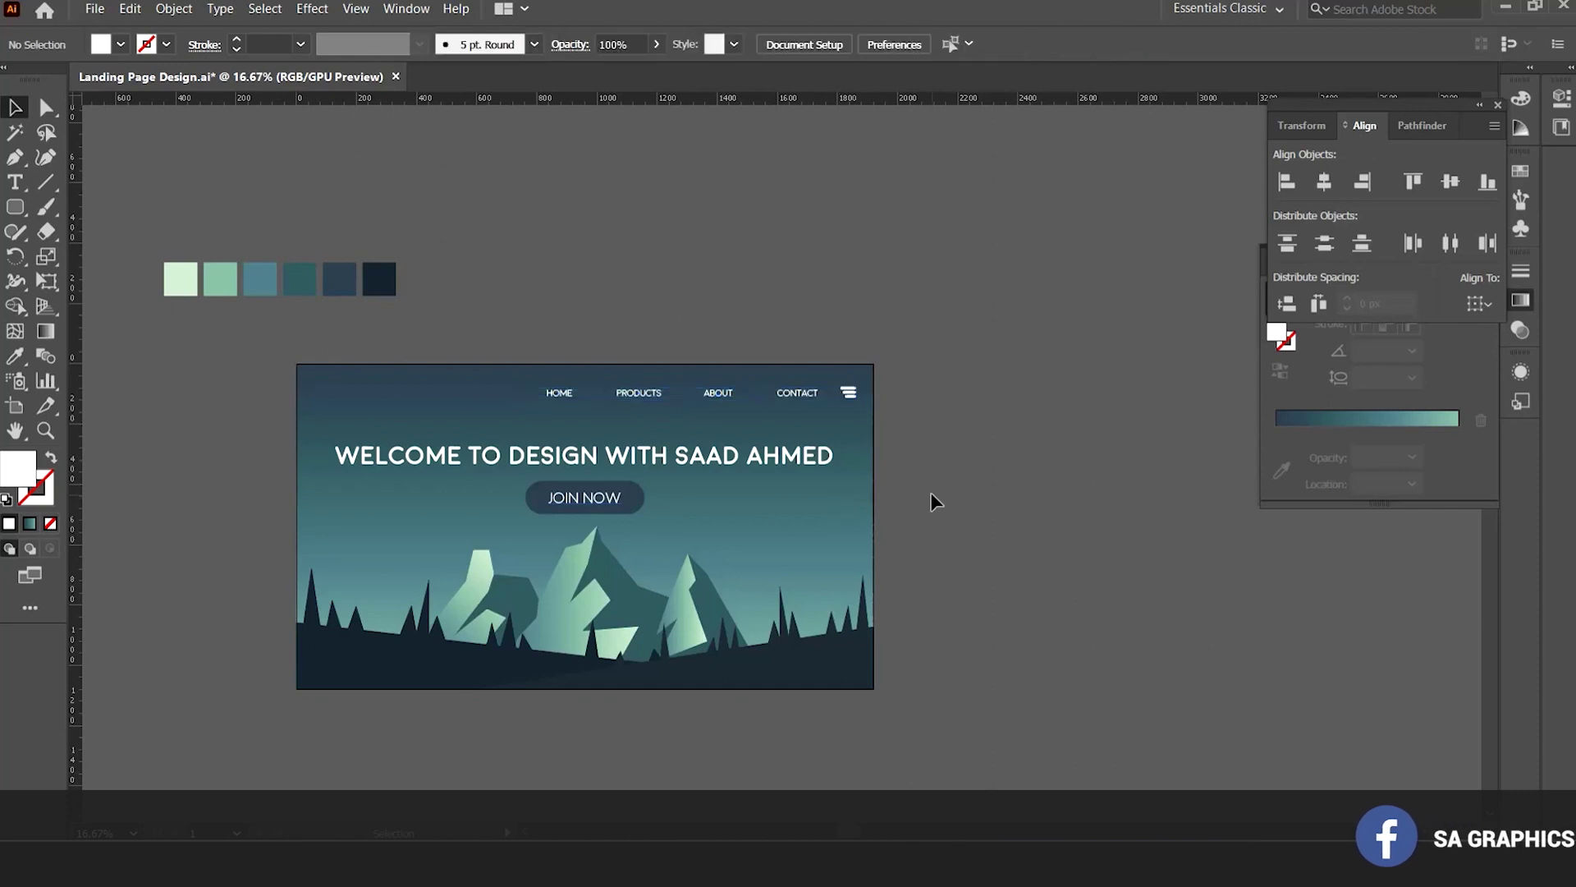
Move the small white group lying over the lightest colour swatch onto the artboard's upper-left corner, level with the navigation row.
{"action": "left_click", "coordinate": [828, 477], "text": "ctrl+alt"}
{"action": "left_click", "coordinate": [680, 490], "text": "ctrl"}
{"action": "left_click", "coordinate": [680, 490], "text": "ctrl"}
{"action": "left_click_drag", "start_coordinate": [1018, 611], "coordinate": [961, 731]}
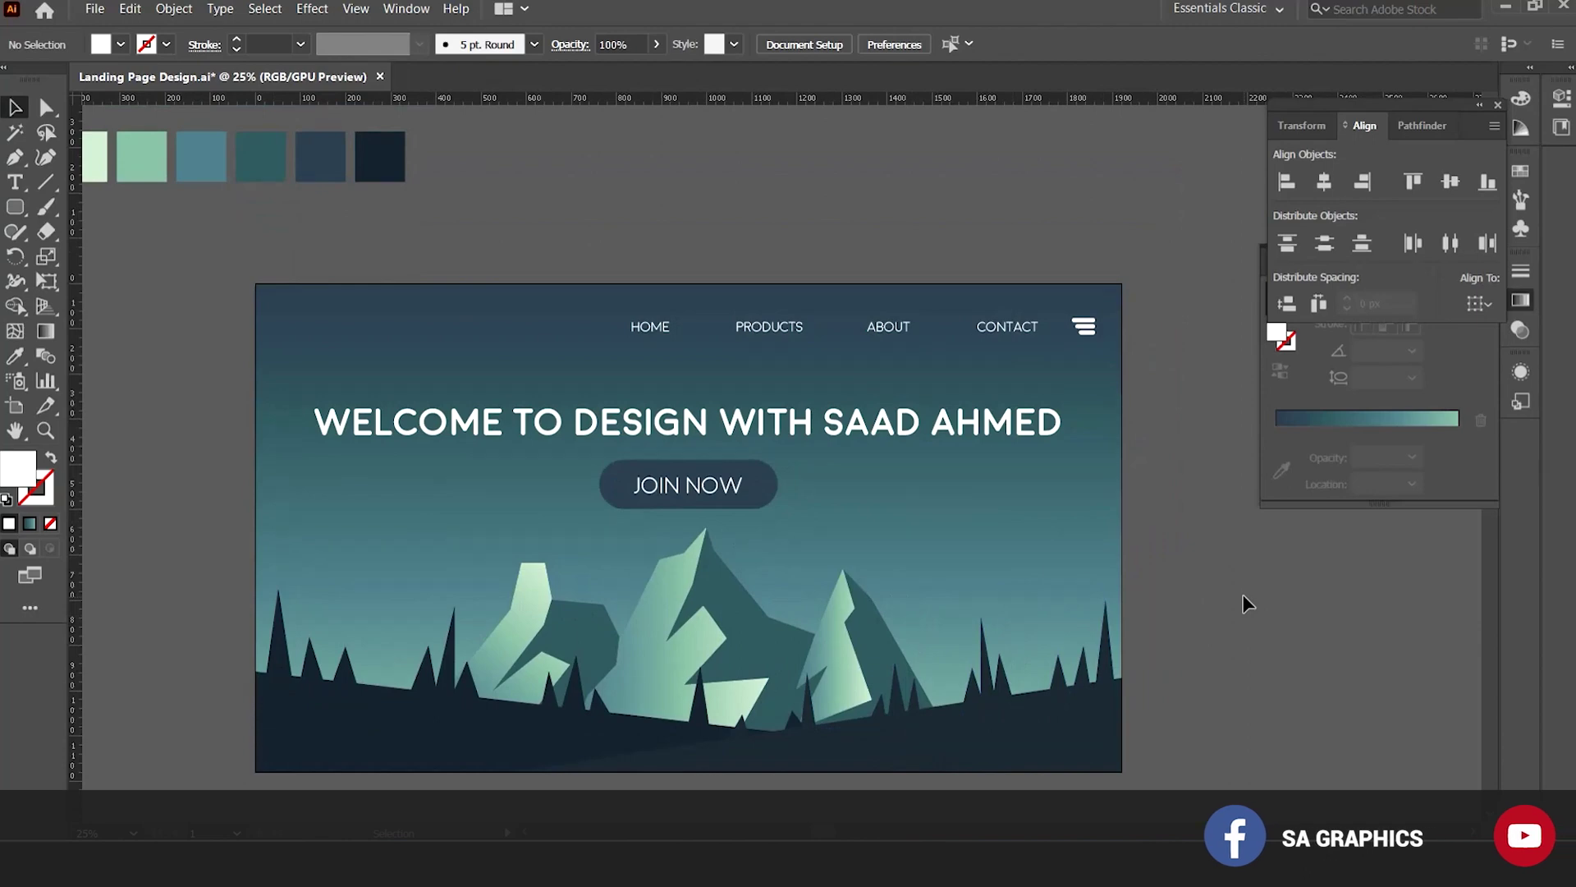
{"action": "left_click_drag", "start_coordinate": [552, 200], "coordinate": [604, 254]}
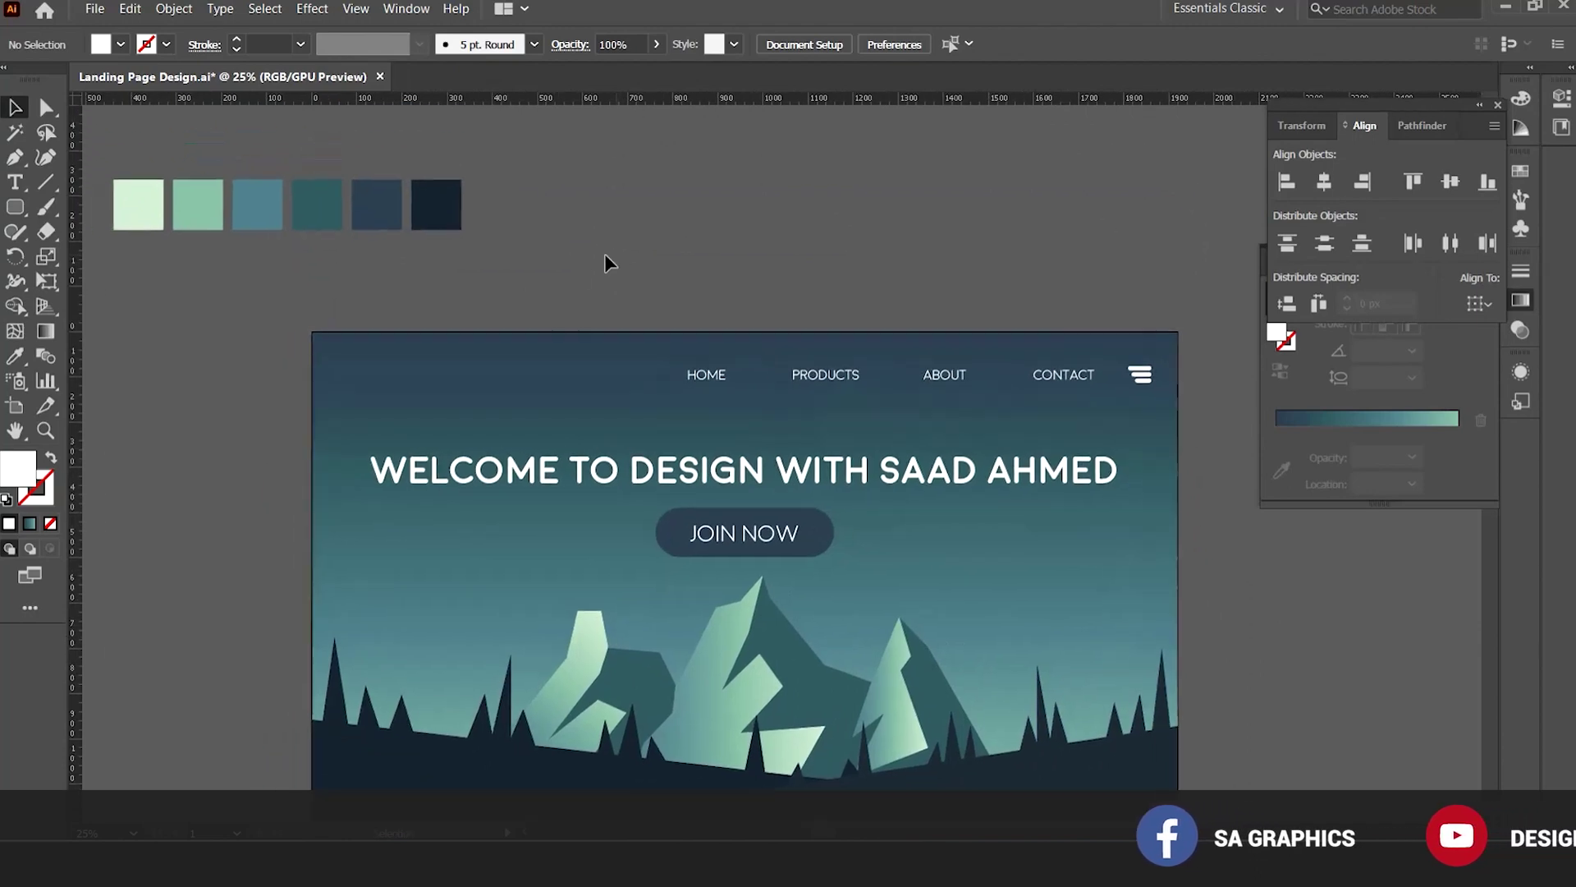
{"action": "left_click", "coordinate": [752, 493], "text": "alt"}
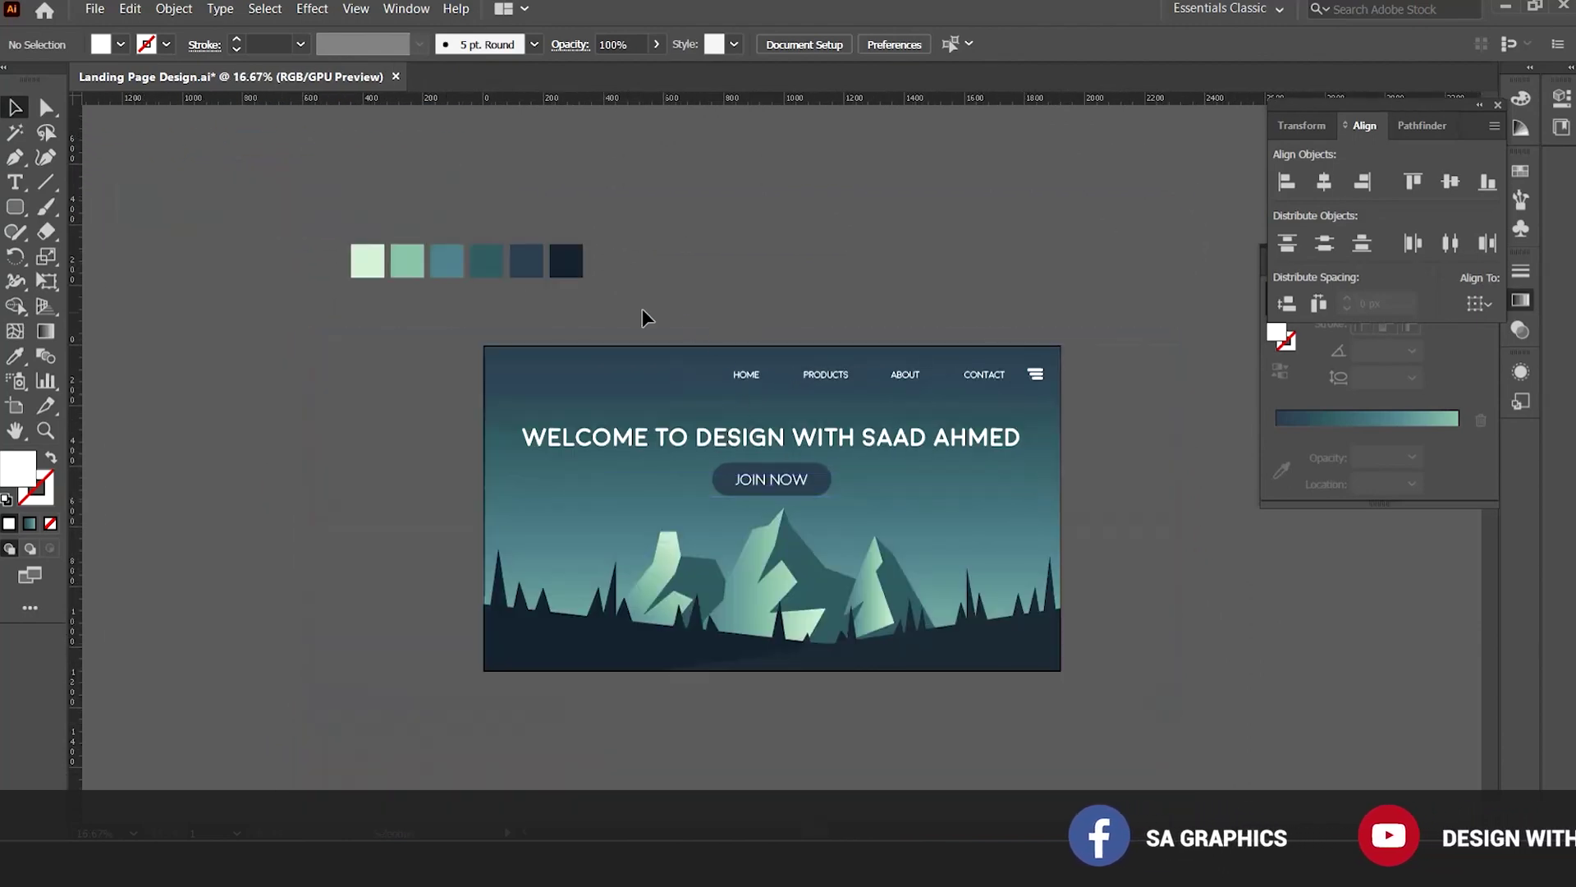
{"action": "left_click", "coordinate": [368, 260]}
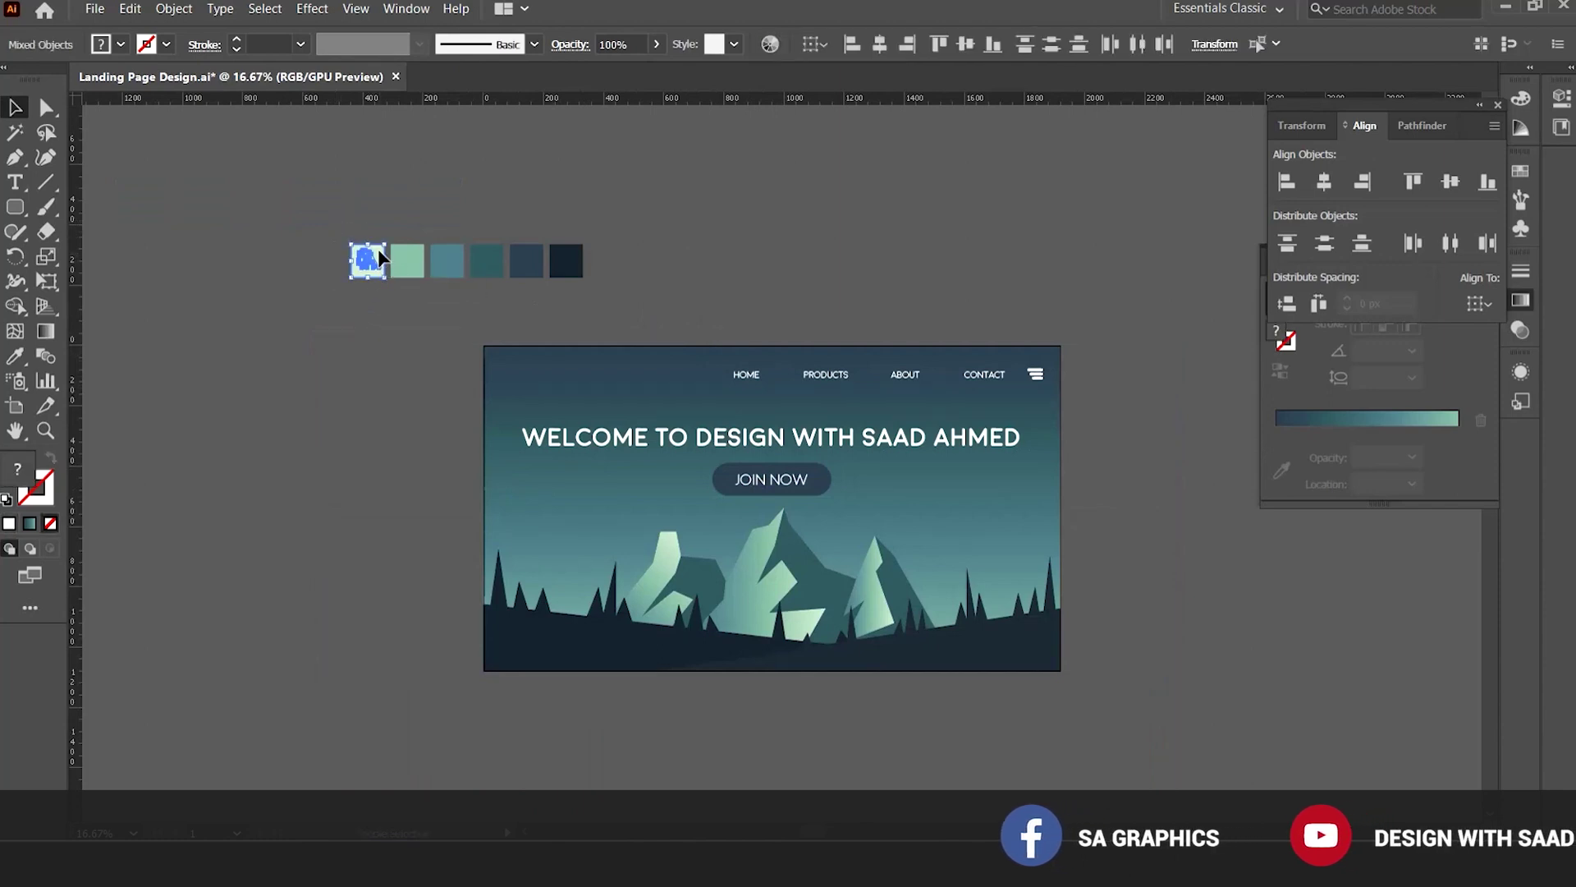
{"action": "left_click_drag", "start_coordinate": [368, 259], "coordinate": [506, 372]}
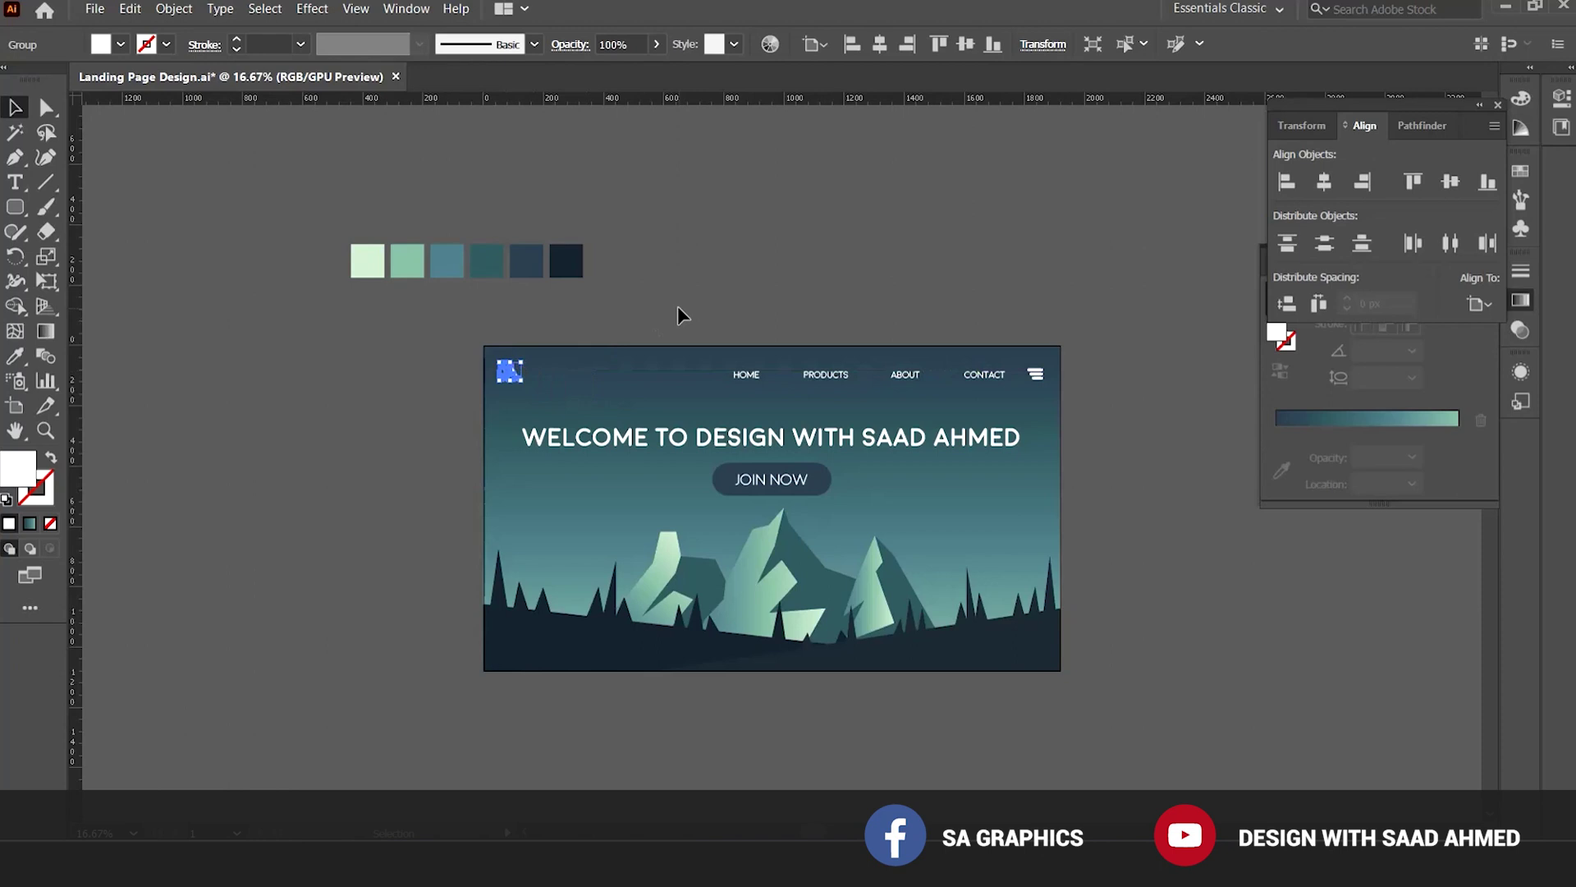
Duplicate the "HOME" navigation label and place the copy just to the right of the SA logo.
{"action": "left_click", "coordinate": [677, 313]}
{"action": "left_click", "coordinate": [763, 422], "text": "ctrl"}
{"action": "left_click", "coordinate": [763, 424], "text": "ctrl"}
{"action": "left_click_drag", "start_coordinate": [318, 421], "coordinate": [330, 412]}
{"action": "left_click", "coordinate": [532, 353]}
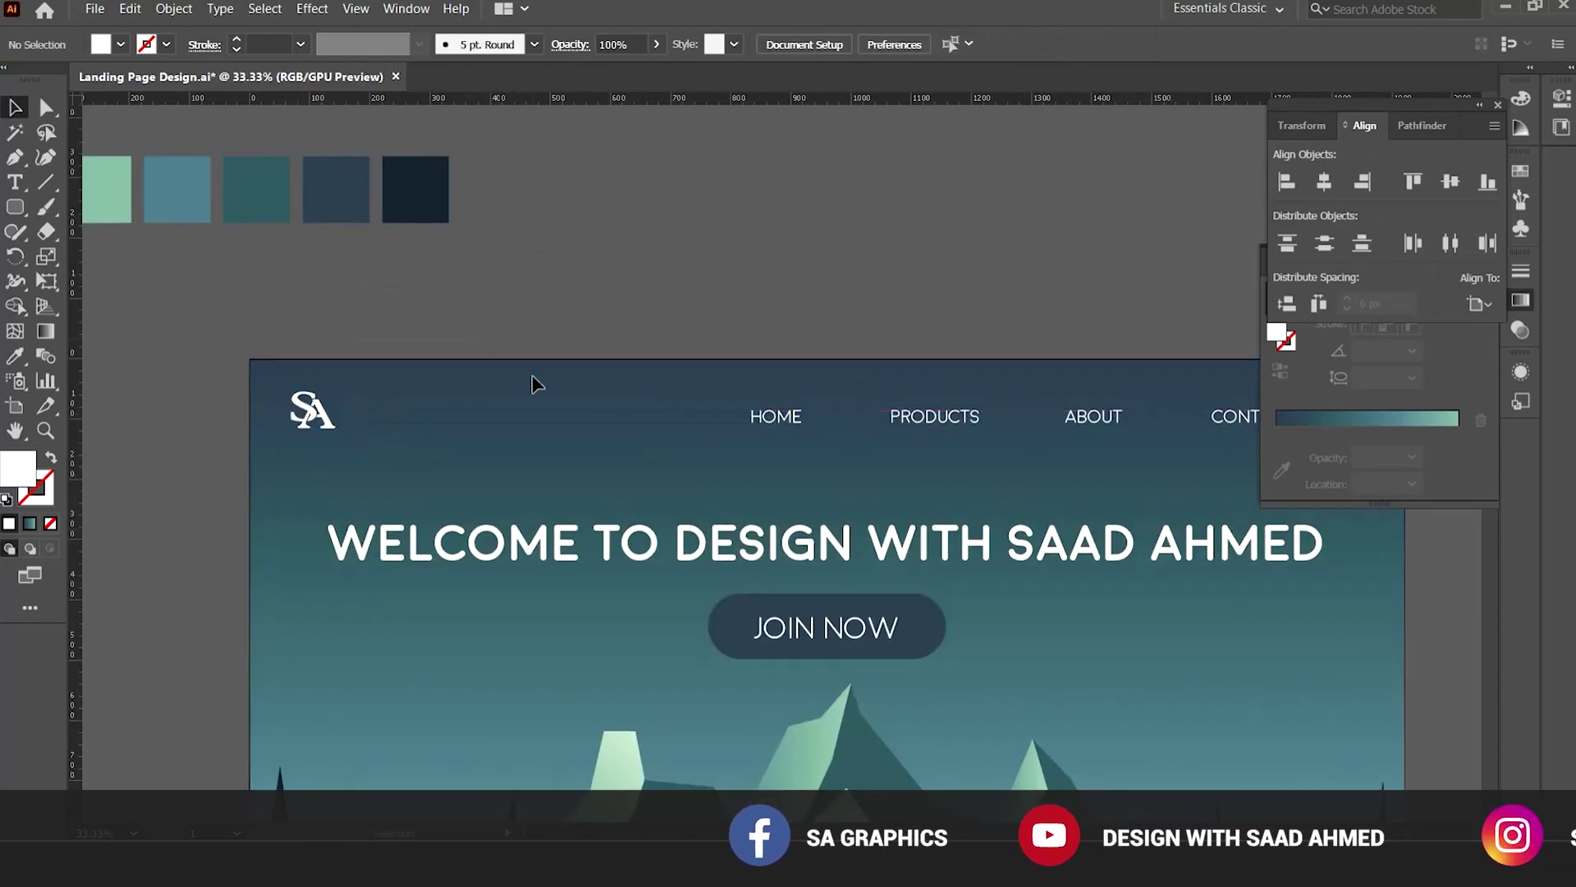
{"action": "left_click", "coordinate": [709, 447], "text": "ctrl"}
{"action": "left_click_drag", "start_coordinate": [880, 424], "coordinate": [351, 417]}
Replace the text of the label copy beside the logo with "YOUR LOGO".
{"action": "double_click", "coordinate": [353, 423]}
{"action": "double_click", "coordinate": [361, 403]}
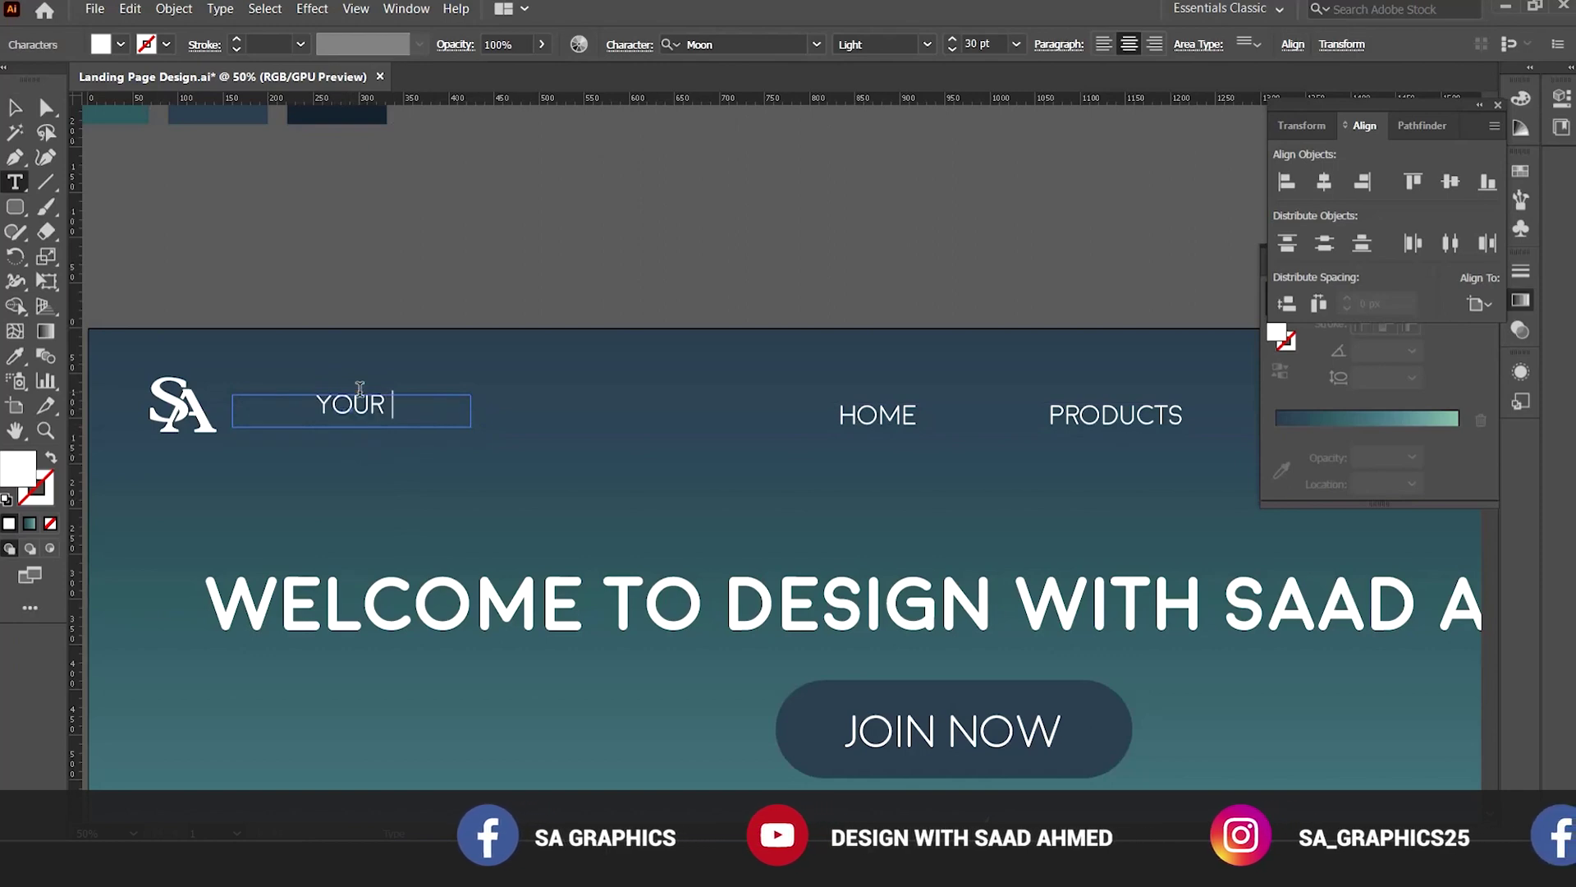
{"action": "type", "text": "YOUR LOGO HERE"}
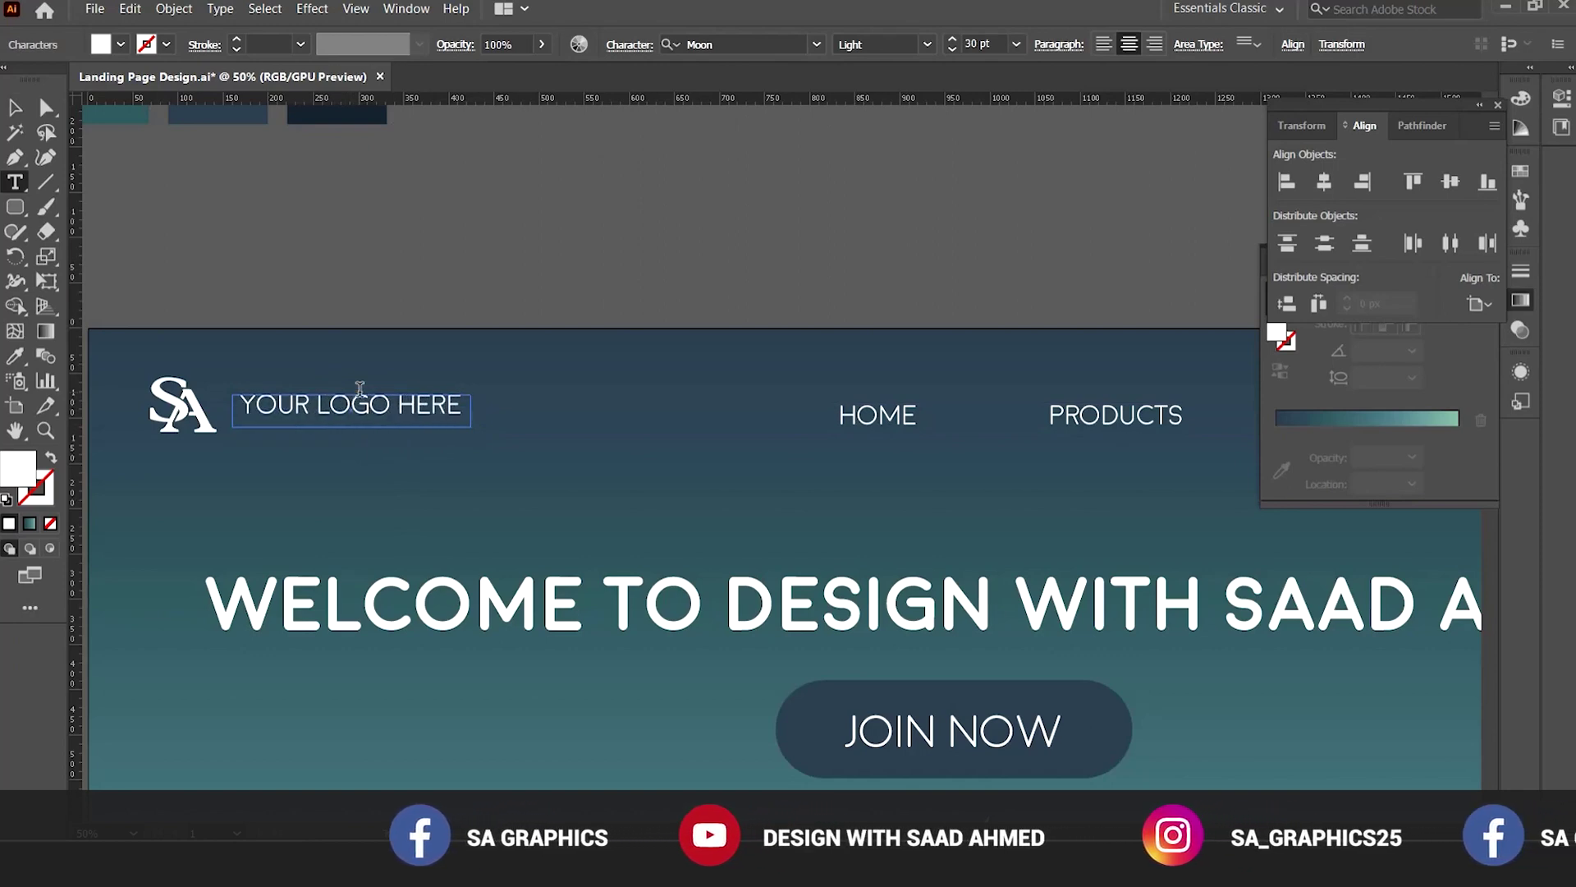
{"action": "key", "text": "ctrl+a"}
{"action": "type", "text": "YO"}
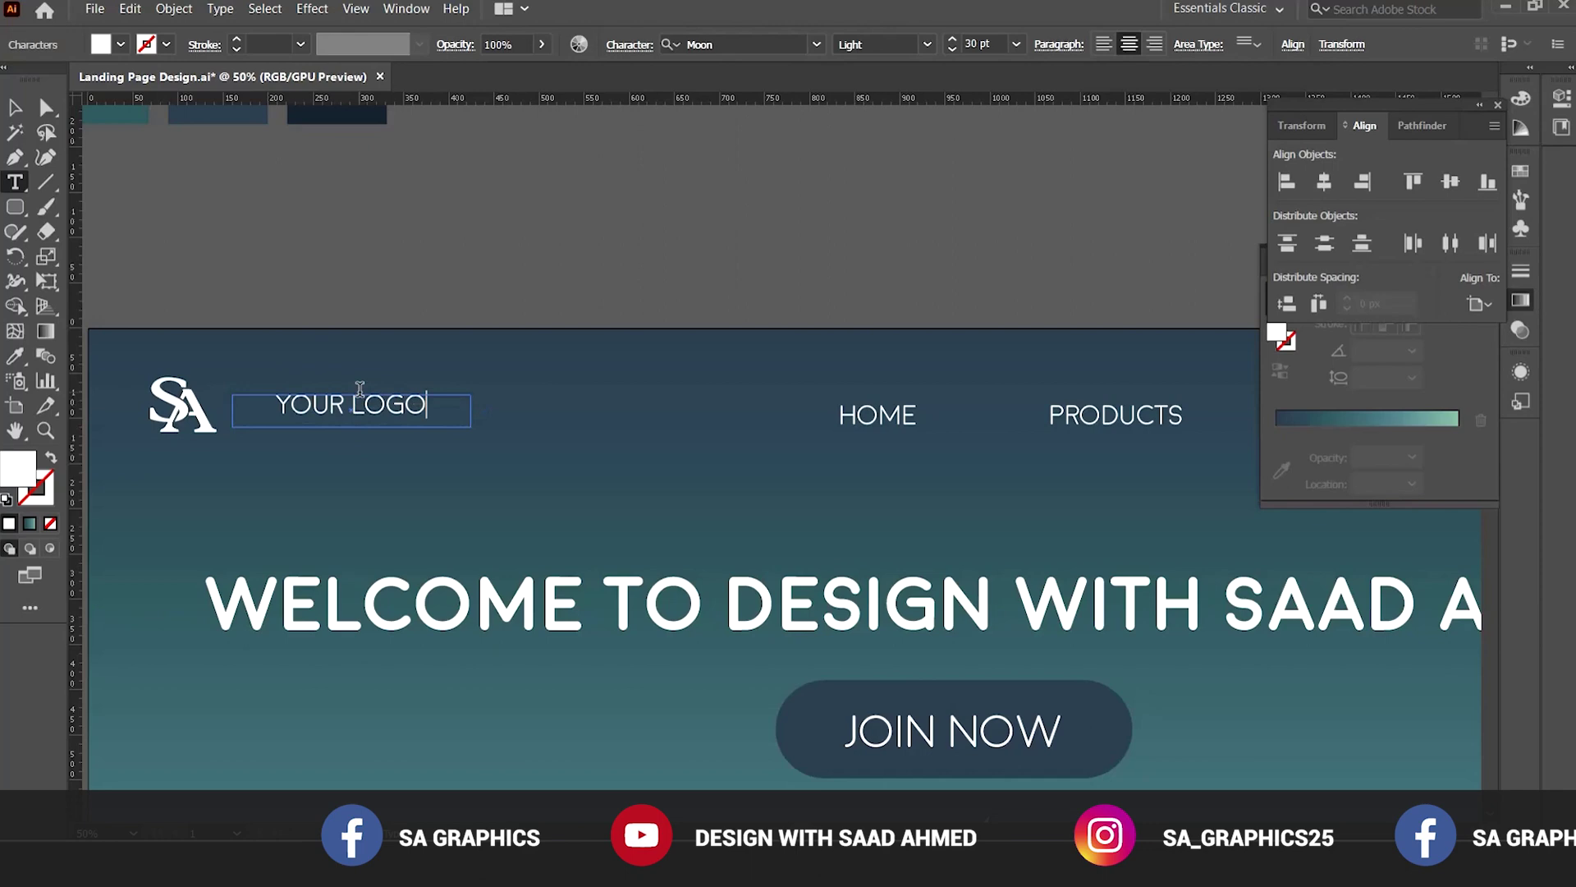
Left-align the "YOUR LOGO" text, nudge it slightly down beside the logo, and deselect it.
{"action": "key", "text": "ctrl+a"}
{"action": "left_click", "coordinate": [1105, 46]}
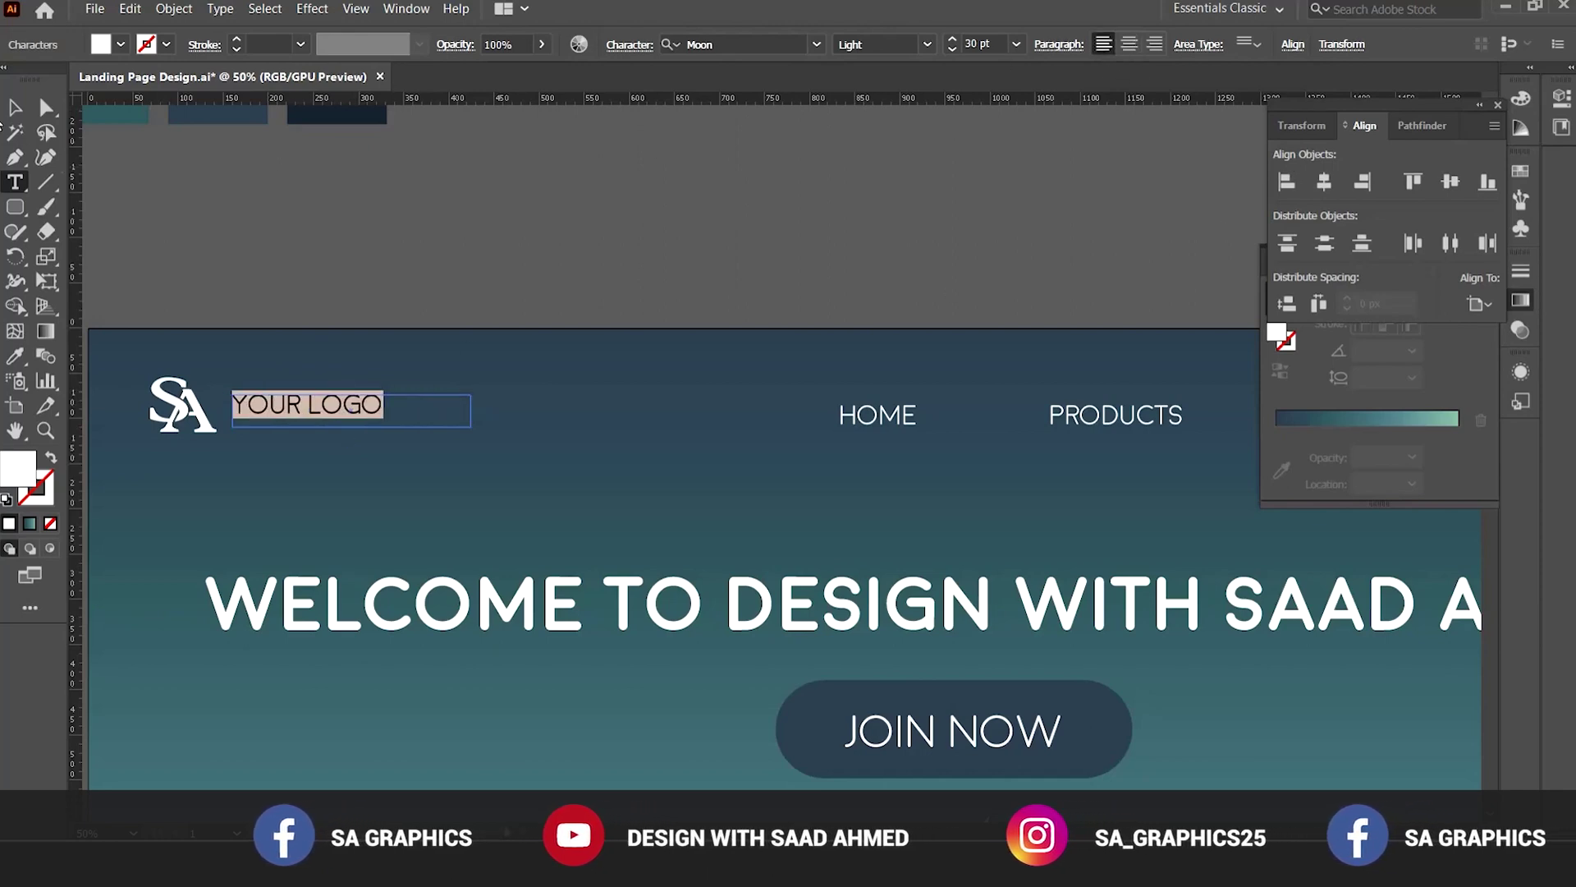
{"action": "key", "text": "Escape"}
{"action": "key", "text": "Down"}
{"action": "key", "text": "Down"}
{"action": "key", "text": "Down"}
{"action": "key", "text": "Down"}
{"action": "key", "text": "Down"}
{"action": "key", "text": "Down"}
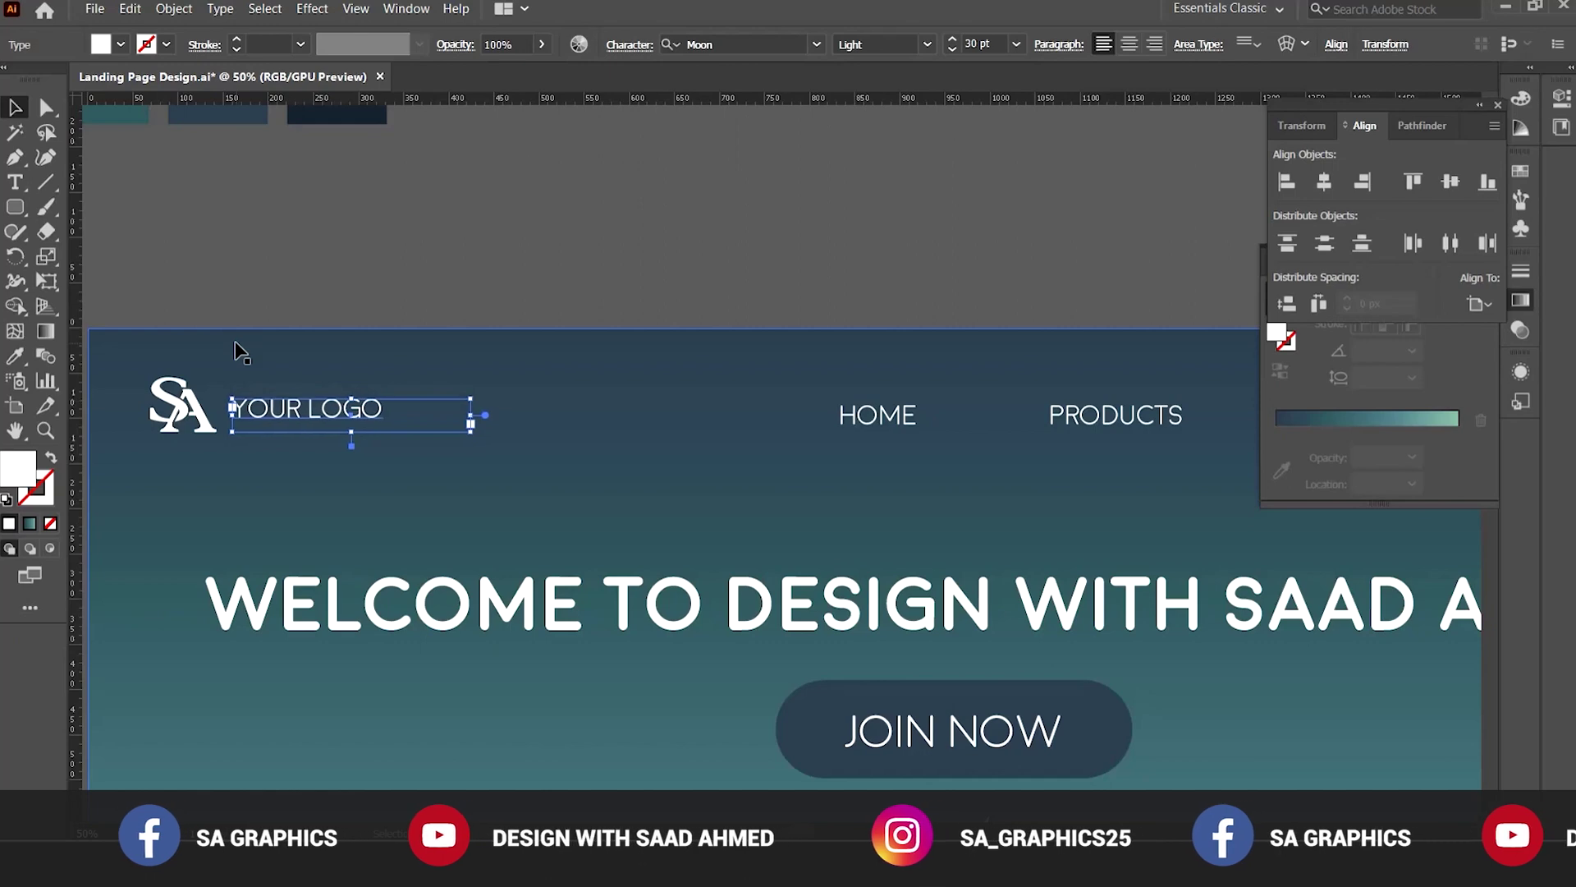
{"action": "left_click", "coordinate": [299, 294]}
Review the whole landing page, from the logo and navigation row to the mountain scene.
{"action": "scroll", "coordinate": [772, 567], "scroll_direction": "down", "scroll_amount": 2}
{"action": "left_click_drag", "start_coordinate": [773, 700], "coordinate": [777, 542]}
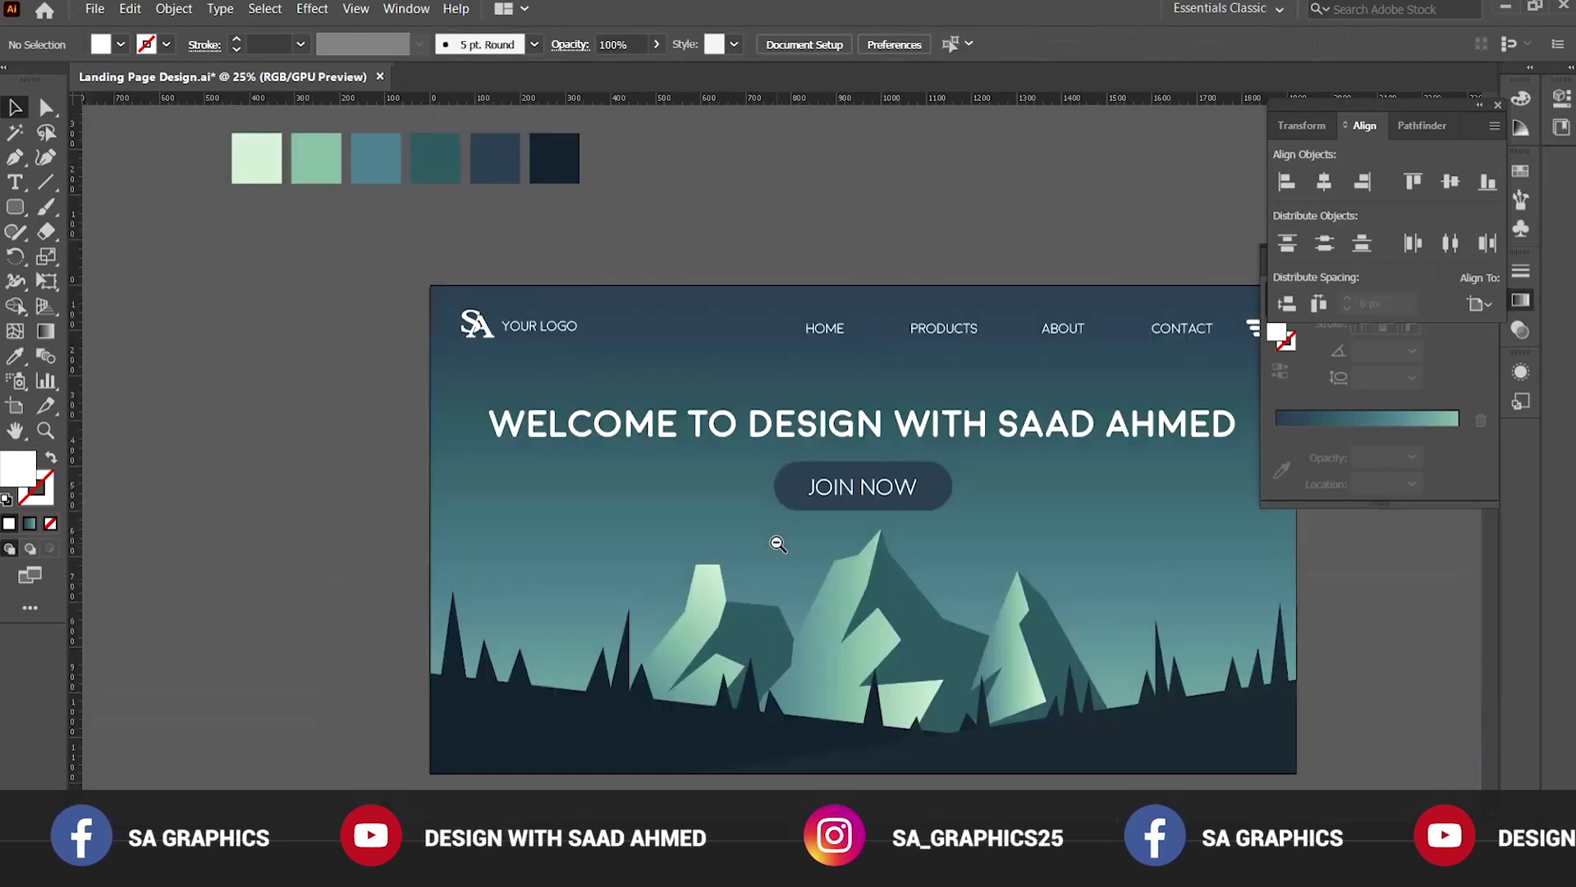
{"action": "scroll", "coordinate": [862, 593], "scroll_direction": "up", "scroll_amount": 1}
{"action": "left_click_drag", "start_coordinate": [863, 594], "coordinate": [799, 545]}
{"action": "left_click_drag", "start_coordinate": [968, 542], "coordinate": [821, 542]}
{"action": "scroll", "coordinate": [1020, 650], "scroll_direction": "down", "scroll_amount": 1}
{"action": "left_click_drag", "start_coordinate": [1020, 650], "coordinate": [909, 584]}
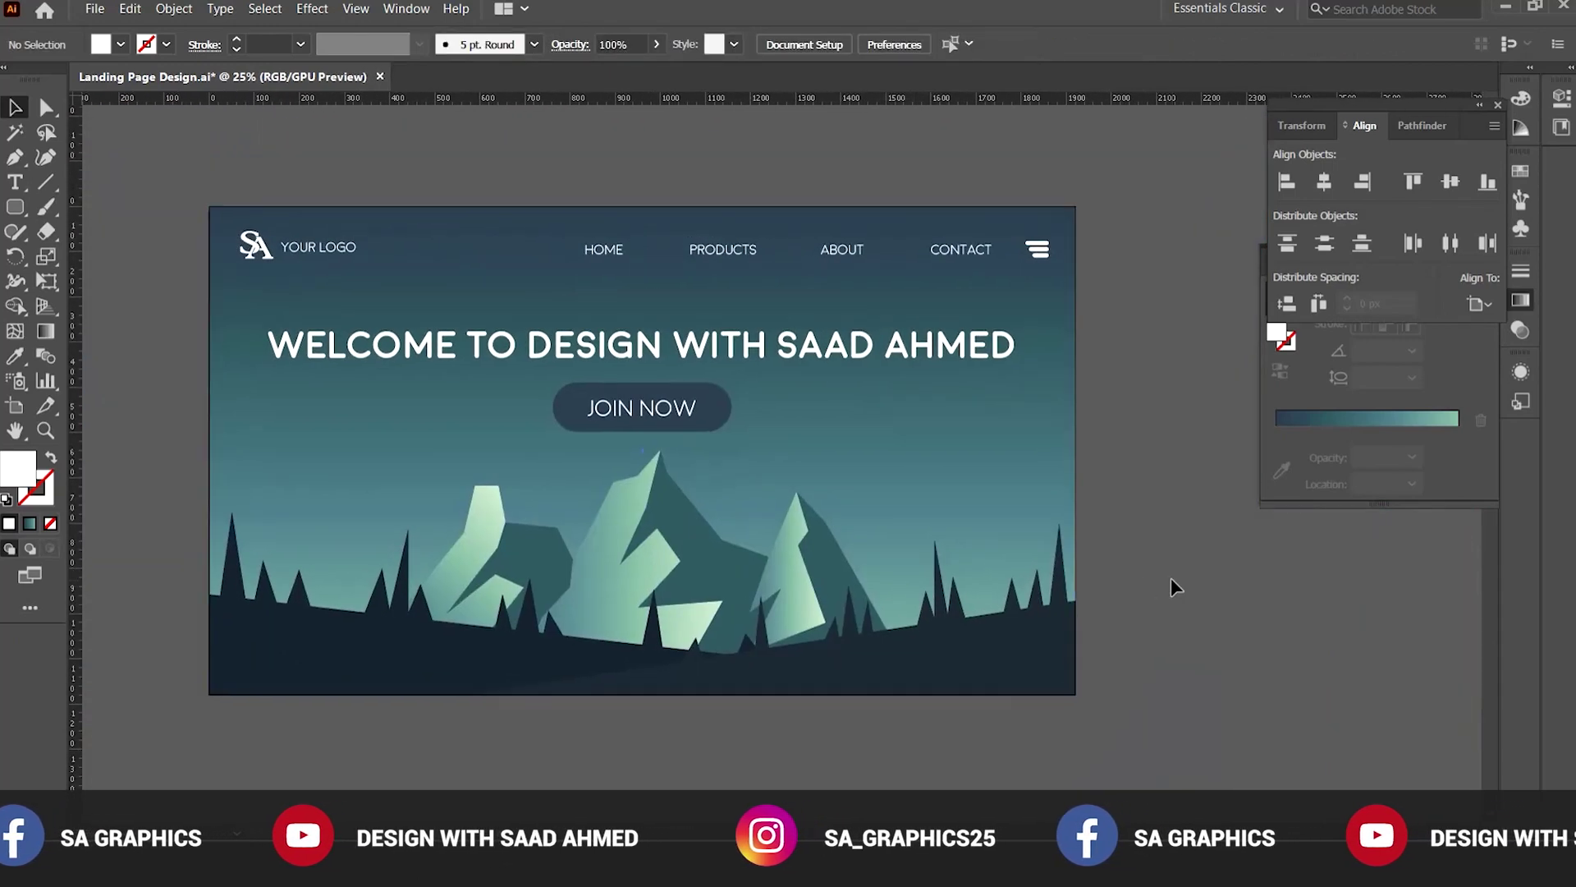